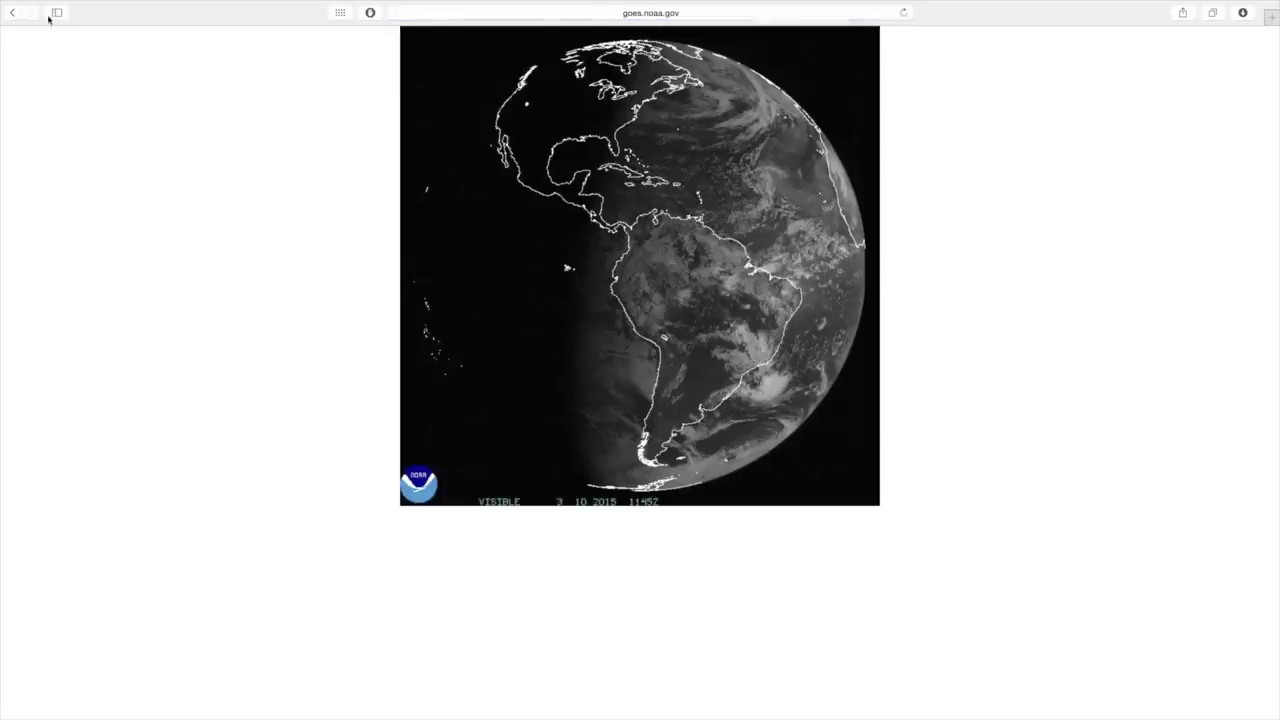
# Step: Go back to the GOES Full Disk page and open the full-size GOES West Infrared image
pyautogui.click(10, 14)
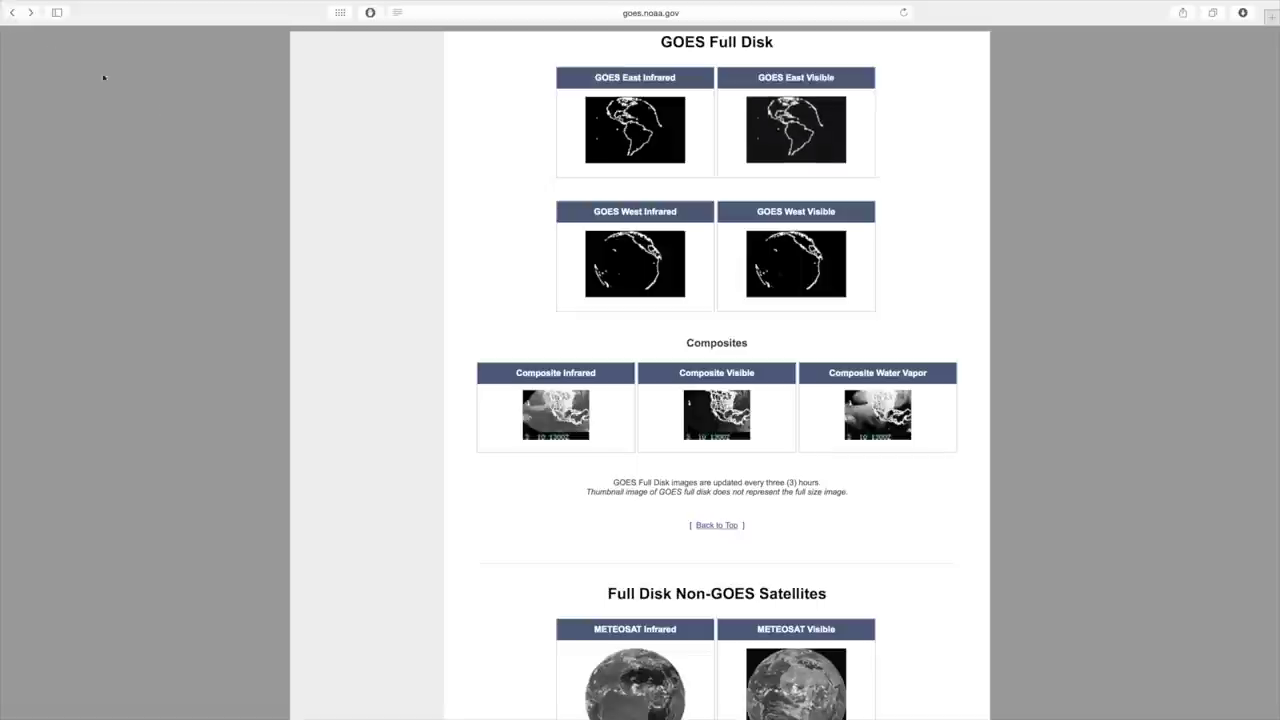
pyautogui.click(630, 268)
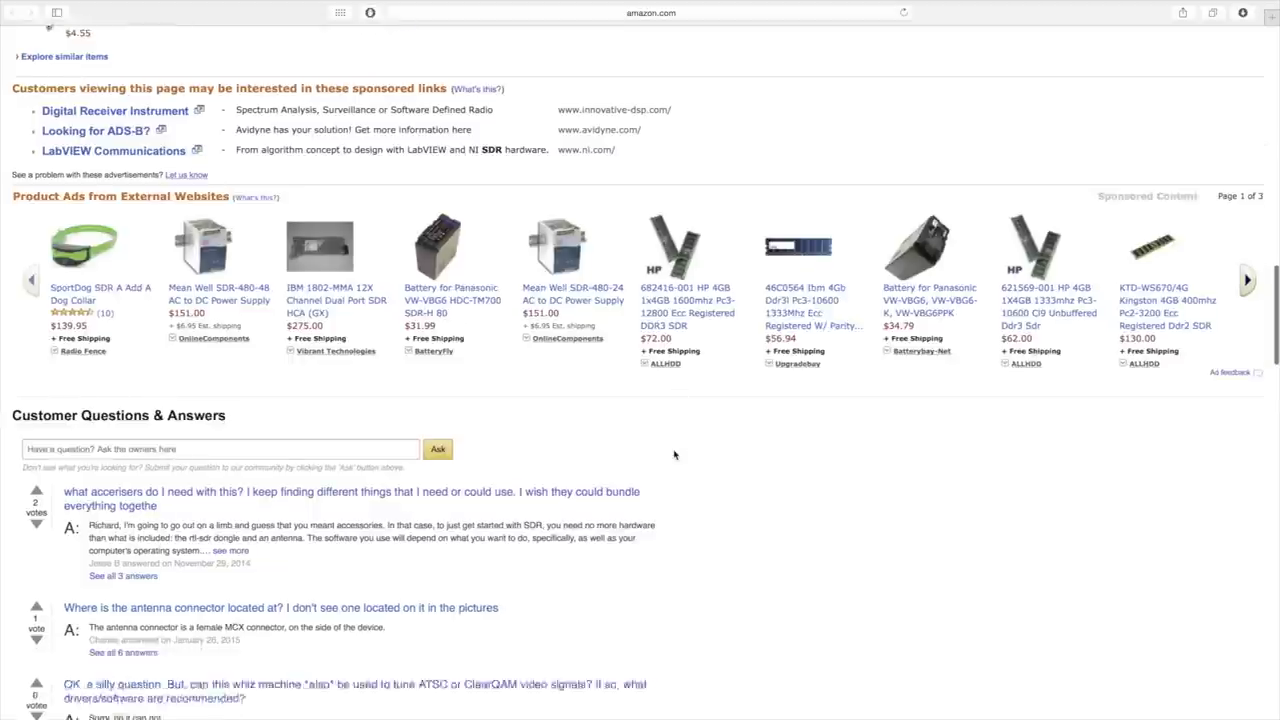
# Step: Scroll through the NooElec NESDR Mini 2 questions and reviews, then back to the listing top
pyautogui.scroll(-5, 674, 453)
pyautogui.scroll(-3, 674, 455)
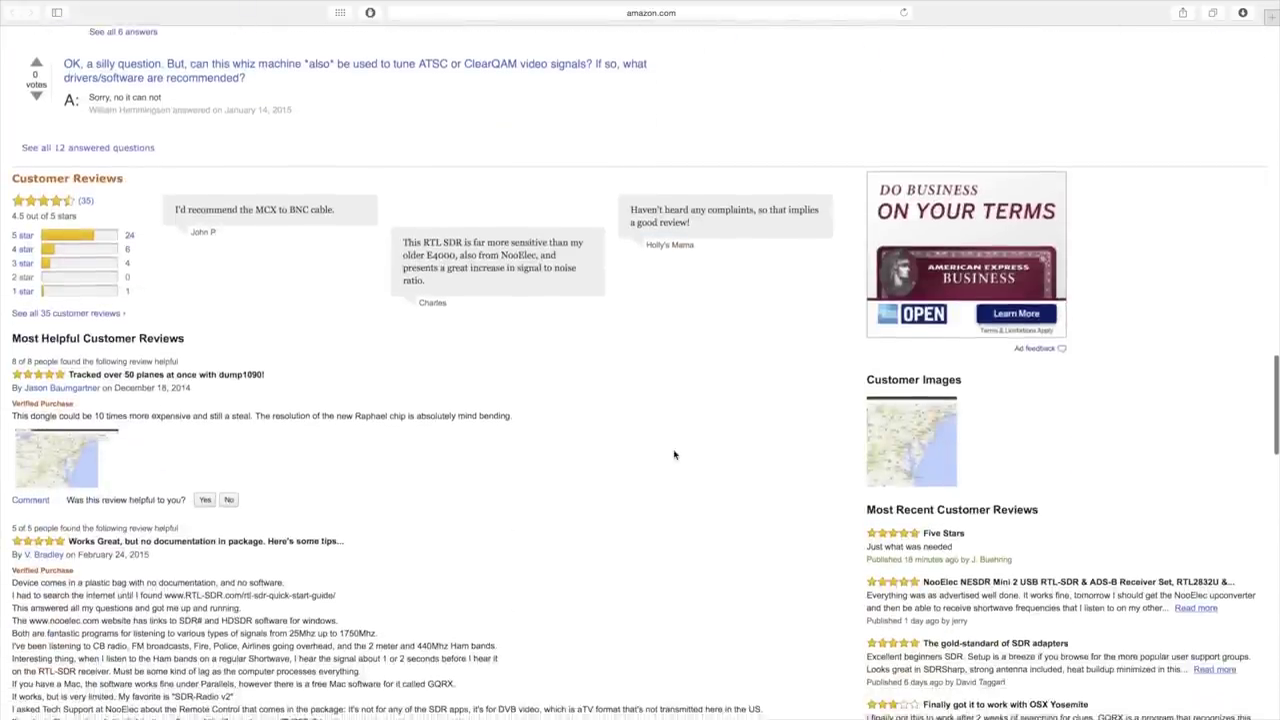
pyautogui.scroll(15, 674, 455)
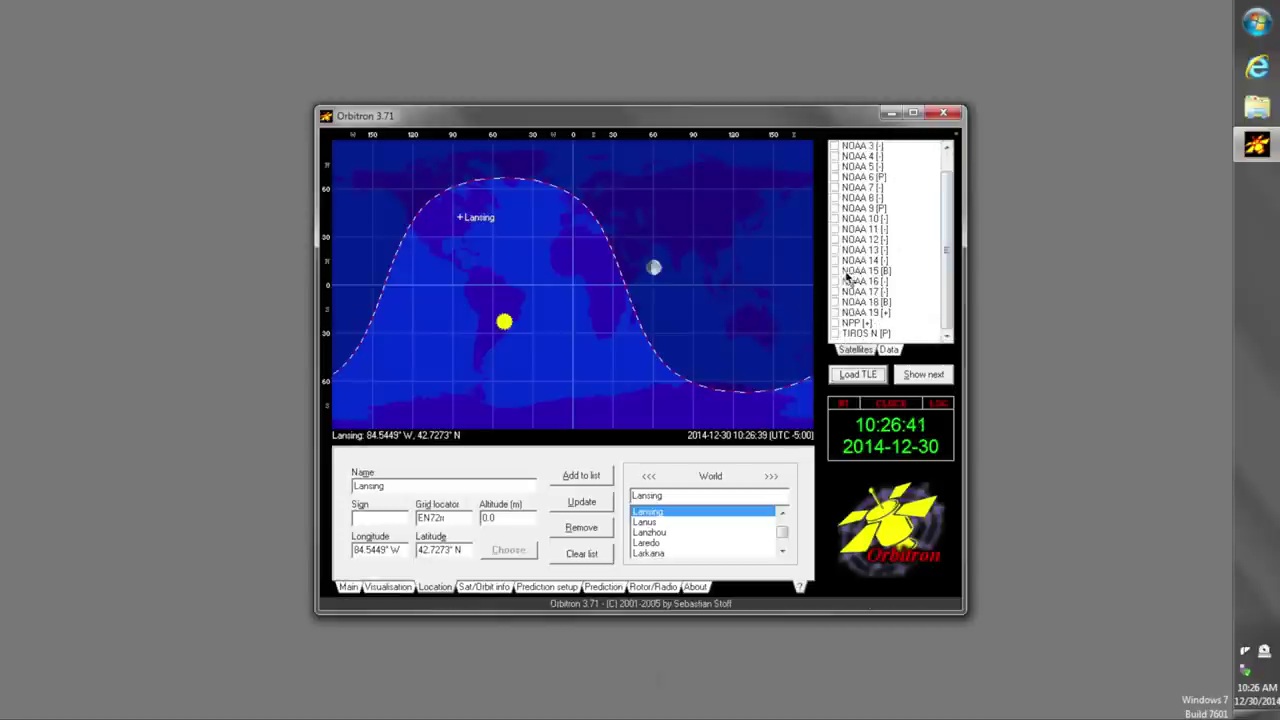
# Step: Tick NOAA 15, NOAA 18 and NOAA 19 in Orbitron's satellite list to track them on the map
pyautogui.click(835, 272)
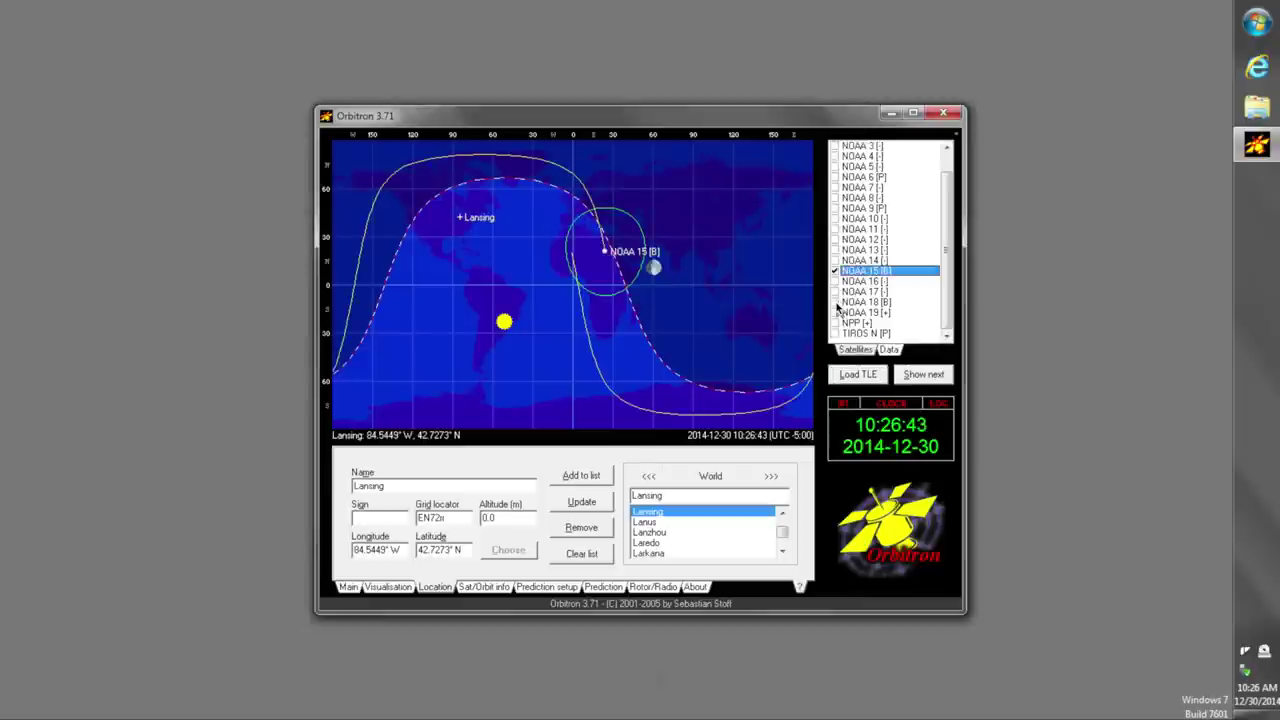
pyautogui.click(835, 302)
pyautogui.click(835, 313)
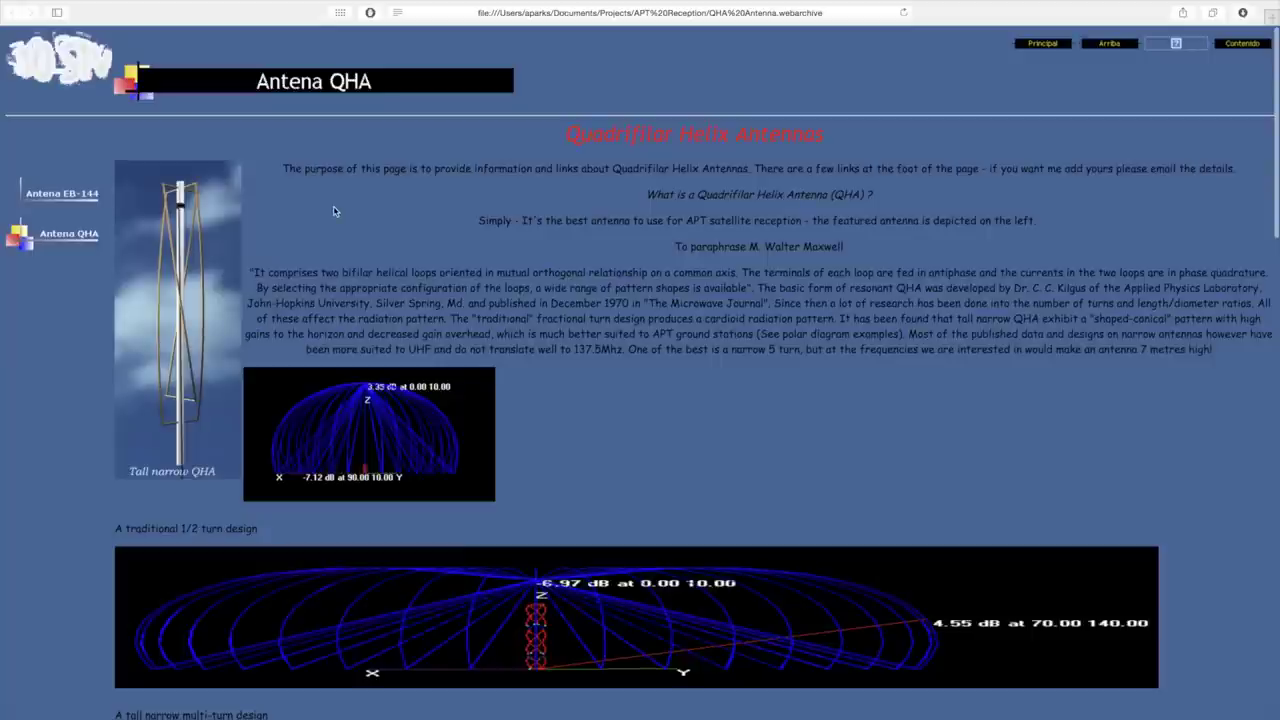
pyautogui.scroll(-5, 335, 211)
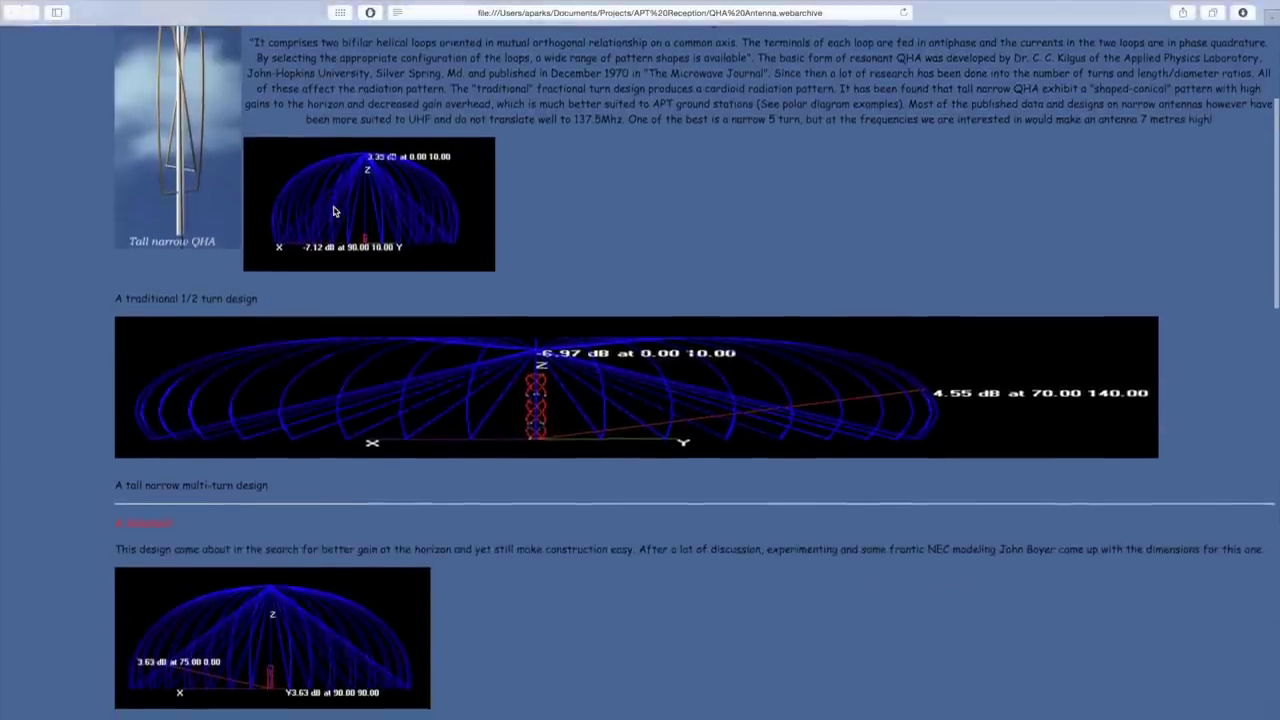
pyautogui.scroll(-4, 335, 211)
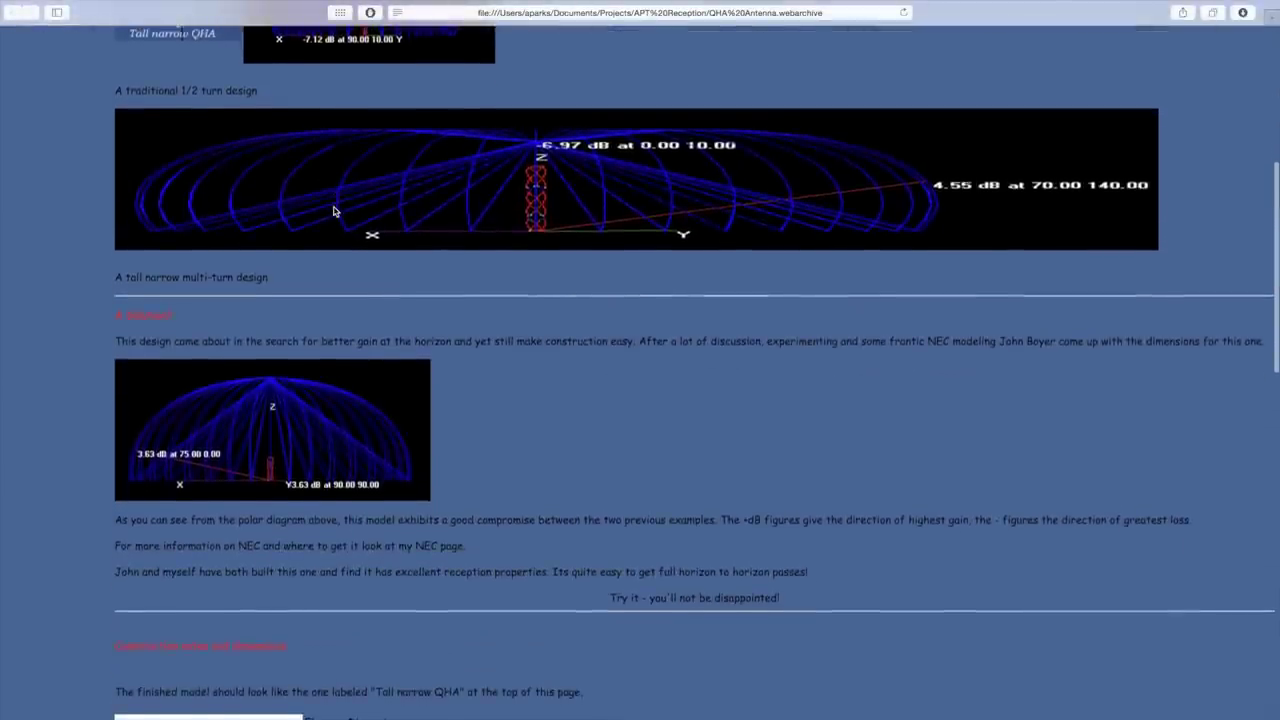
pyautogui.scroll(-15, 335, 211)
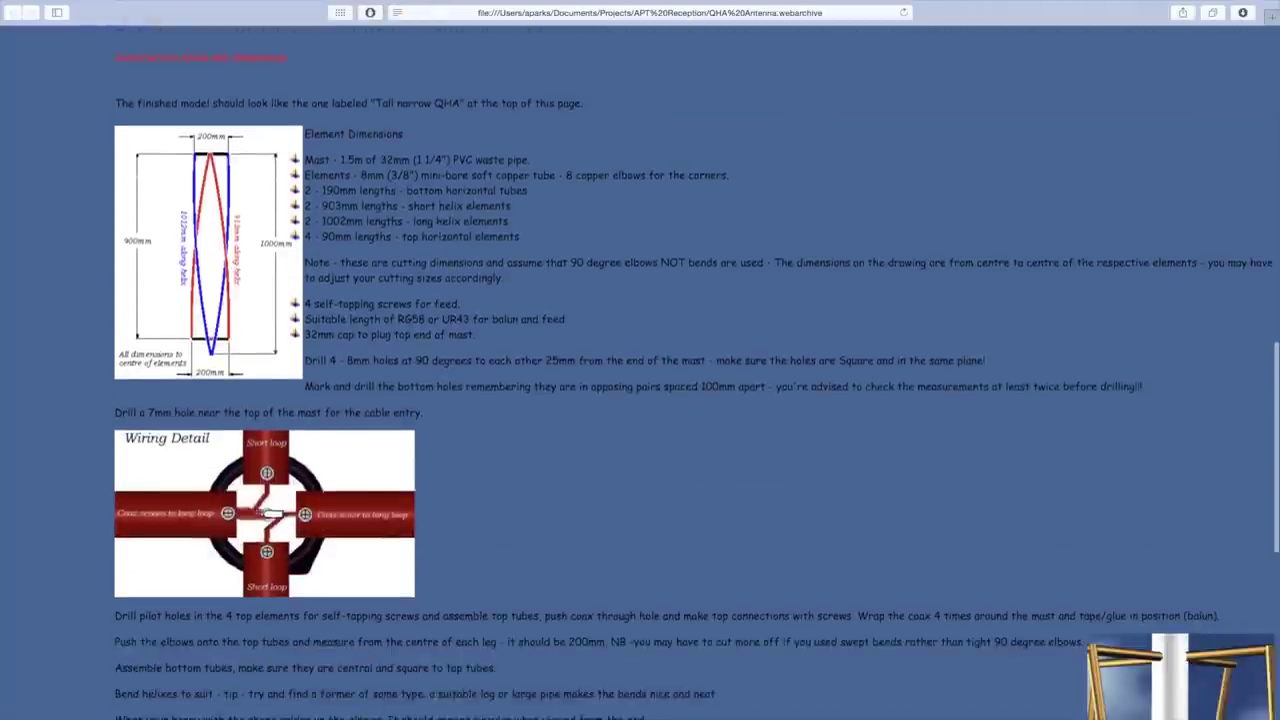
pyautogui.scroll(-7, 335, 211)
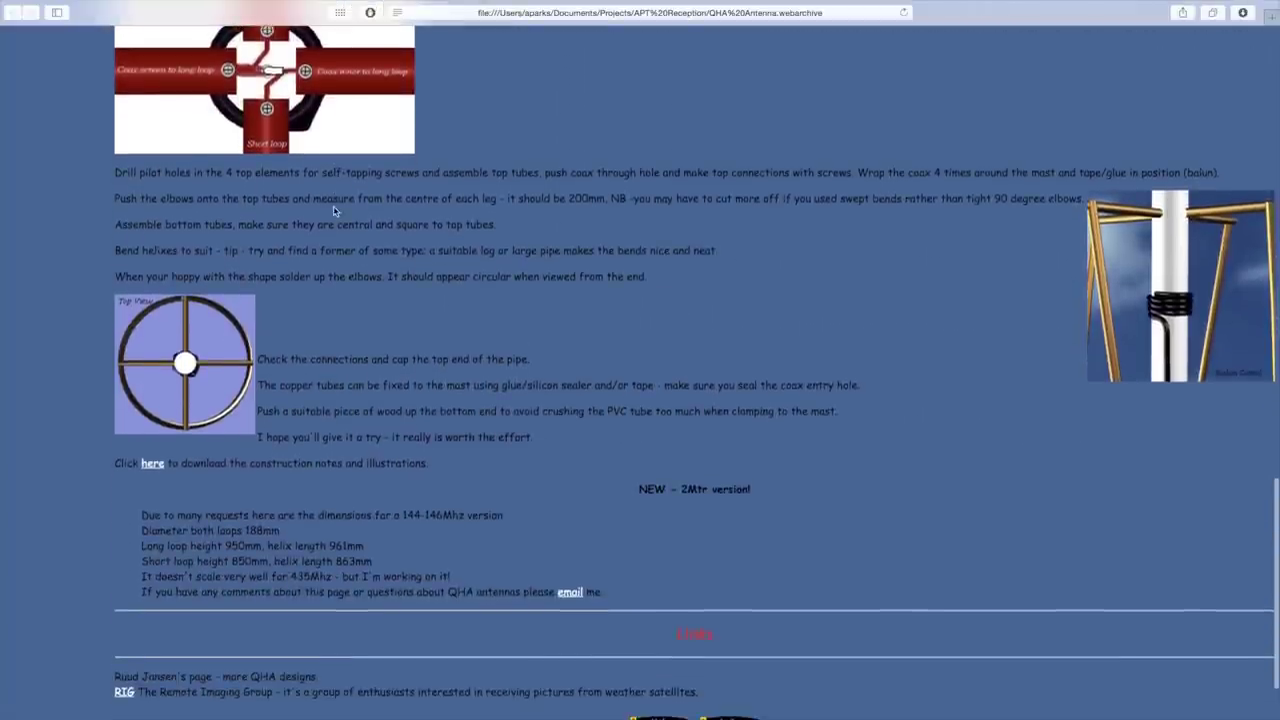
pyautogui.scroll(20, 335, 211)
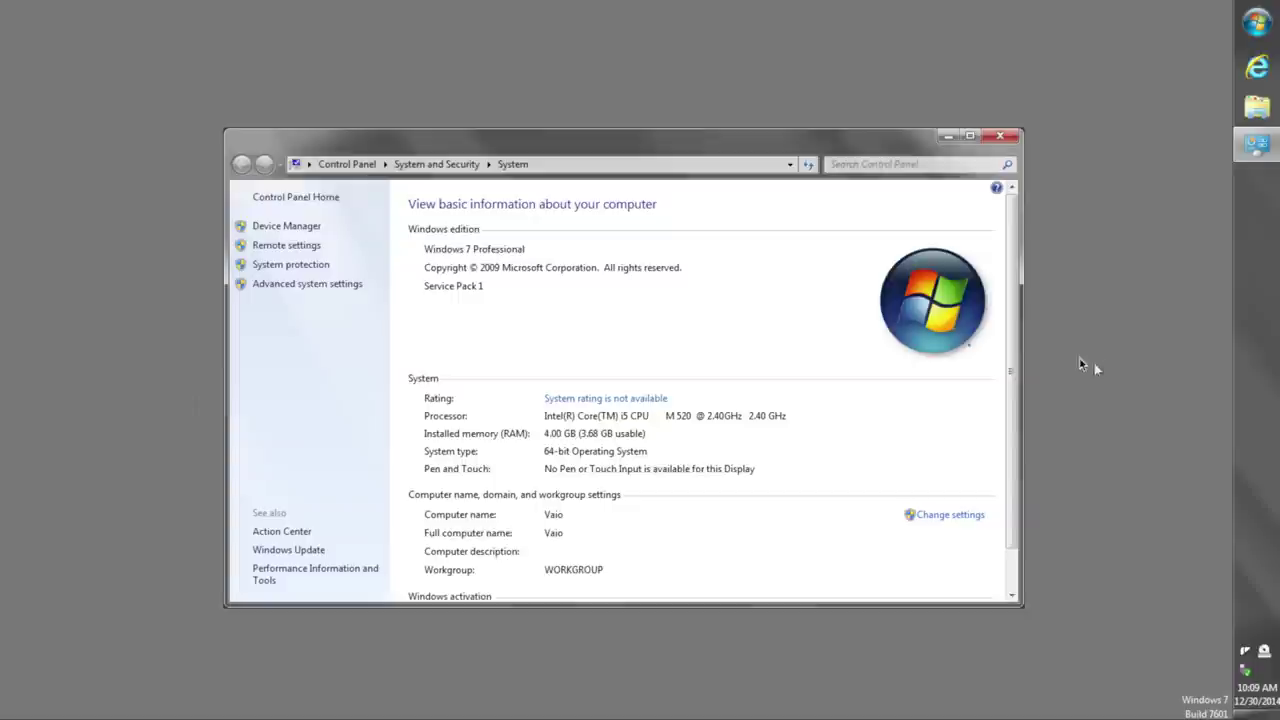
# Step: Open Advanced system settings from the System page
pyautogui.click(285, 287)
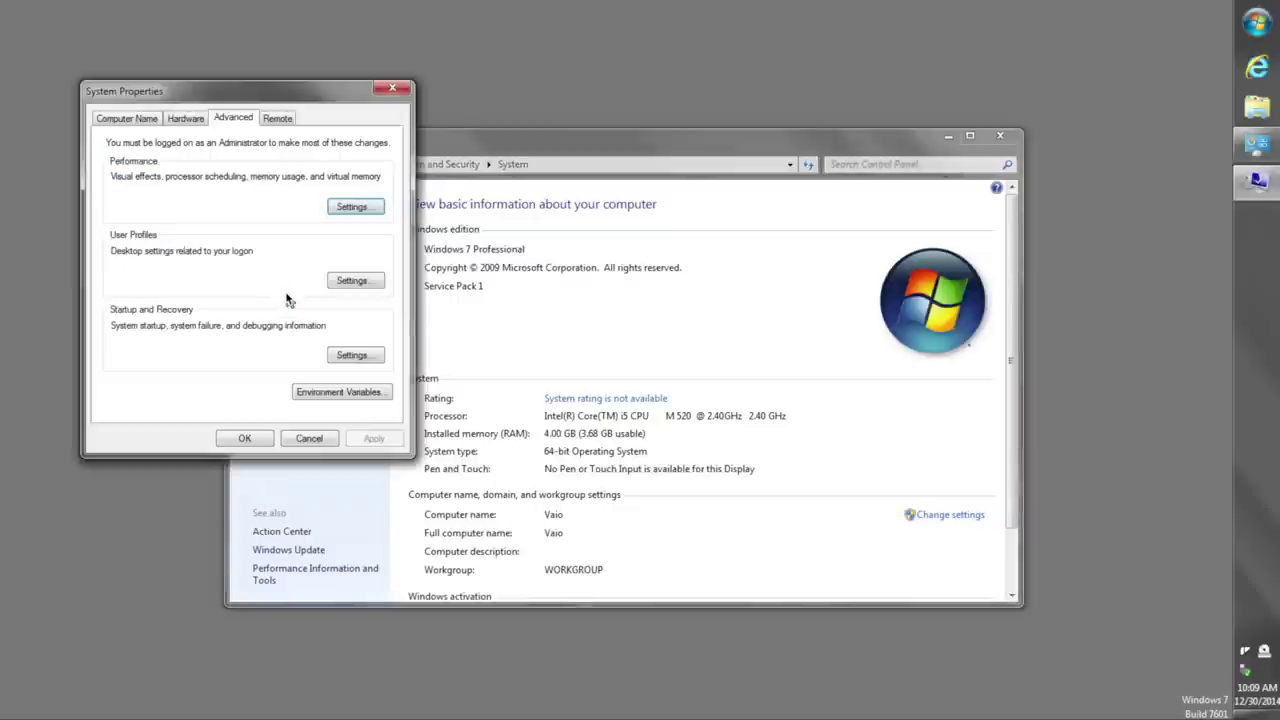
# Step: Set Device Installation Settings to never install driver software from Windows Update, then save and close
pyautogui.click(195, 121)
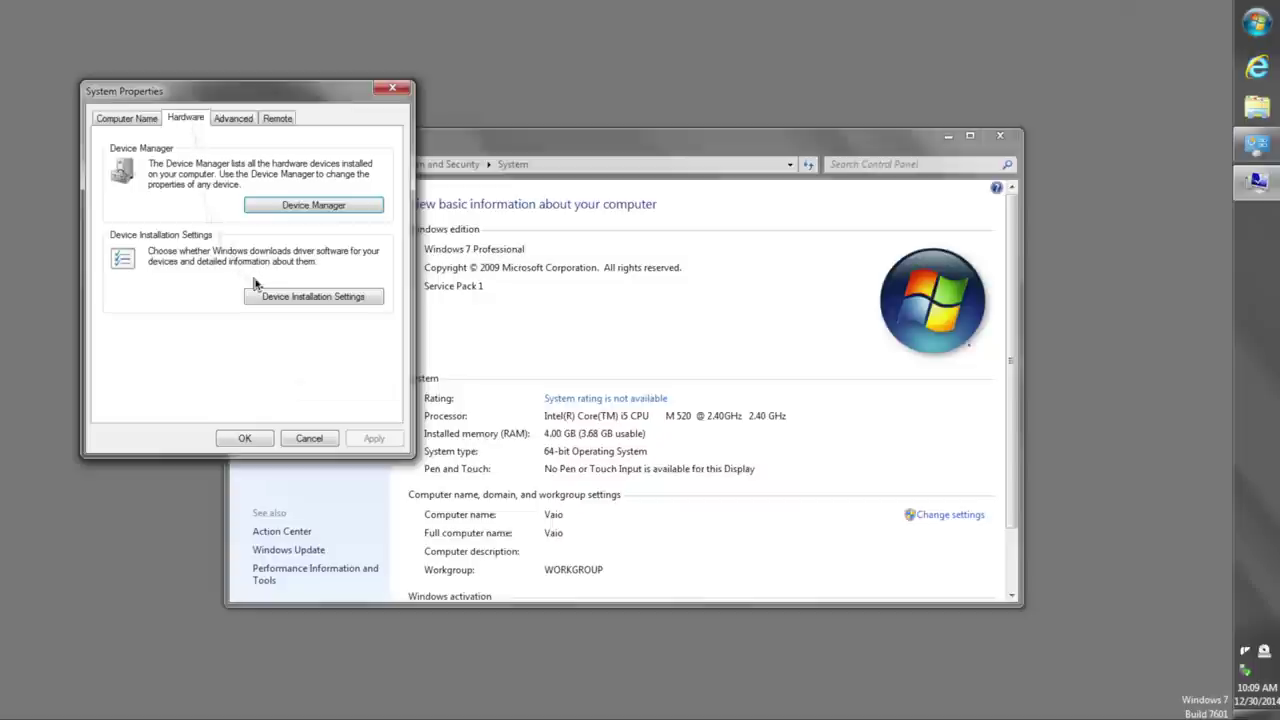
pyautogui.click(296, 301)
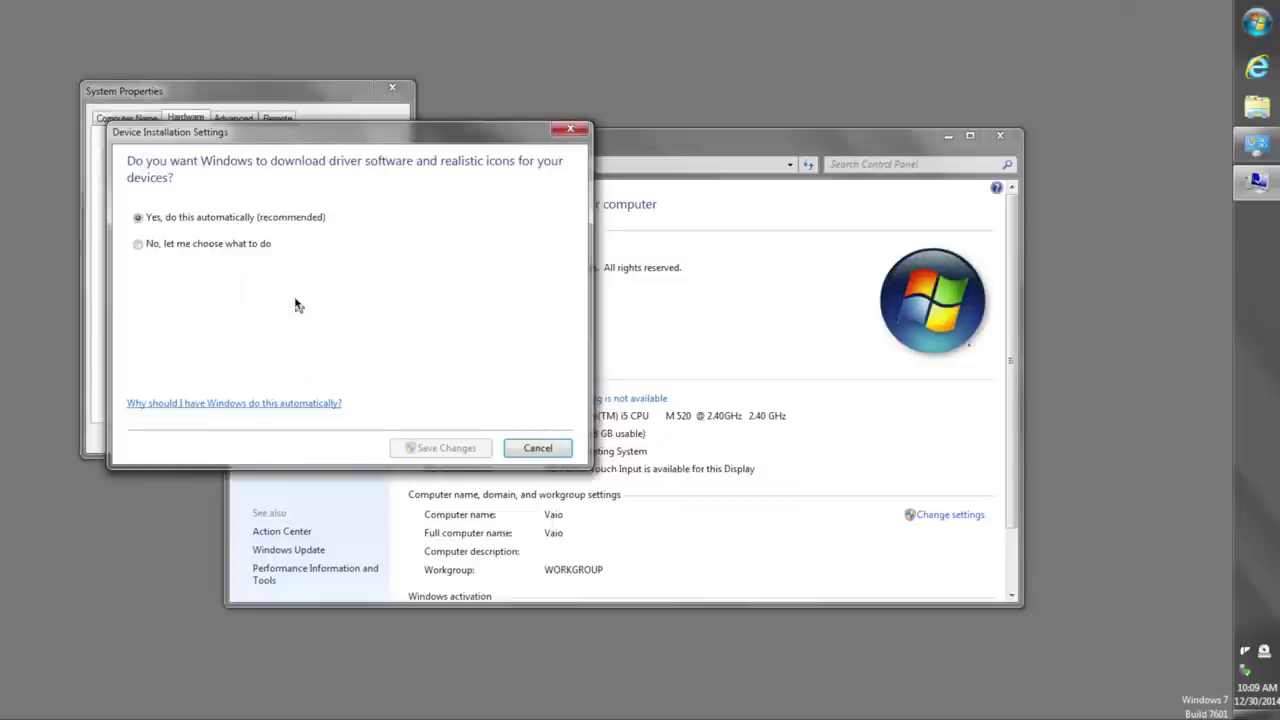
pyautogui.click(139, 244)
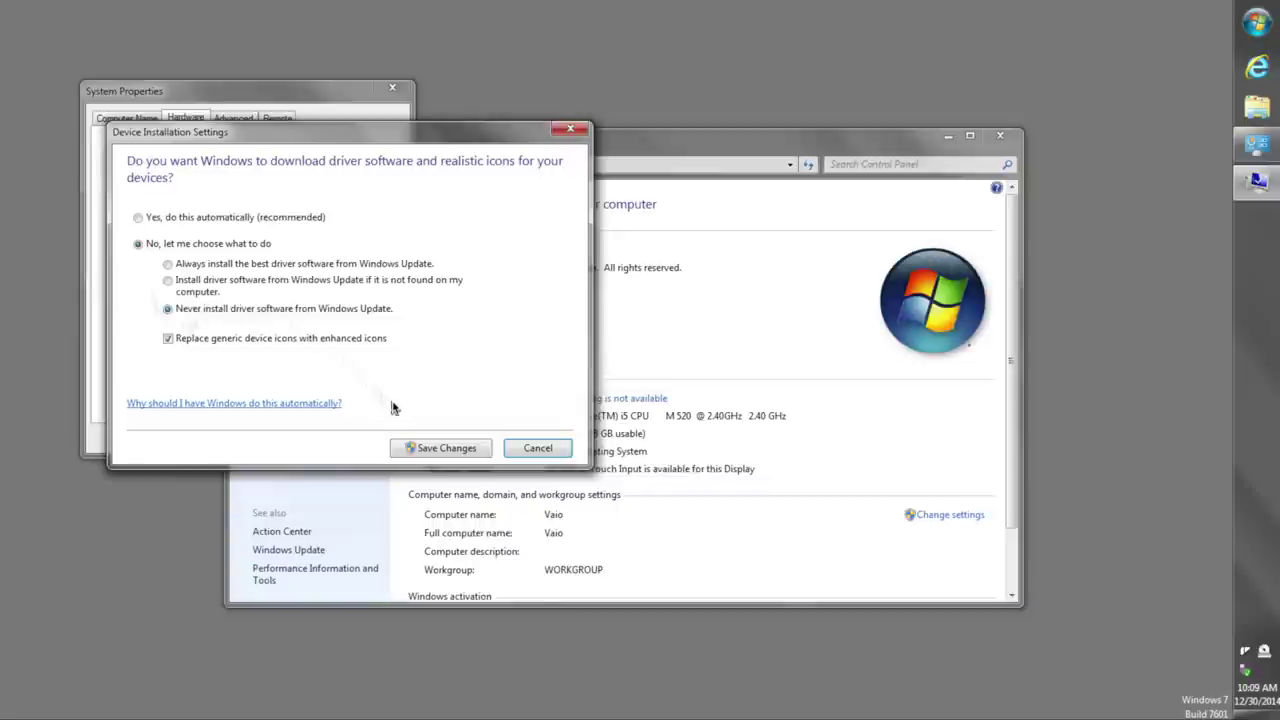
pyautogui.click(426, 450)
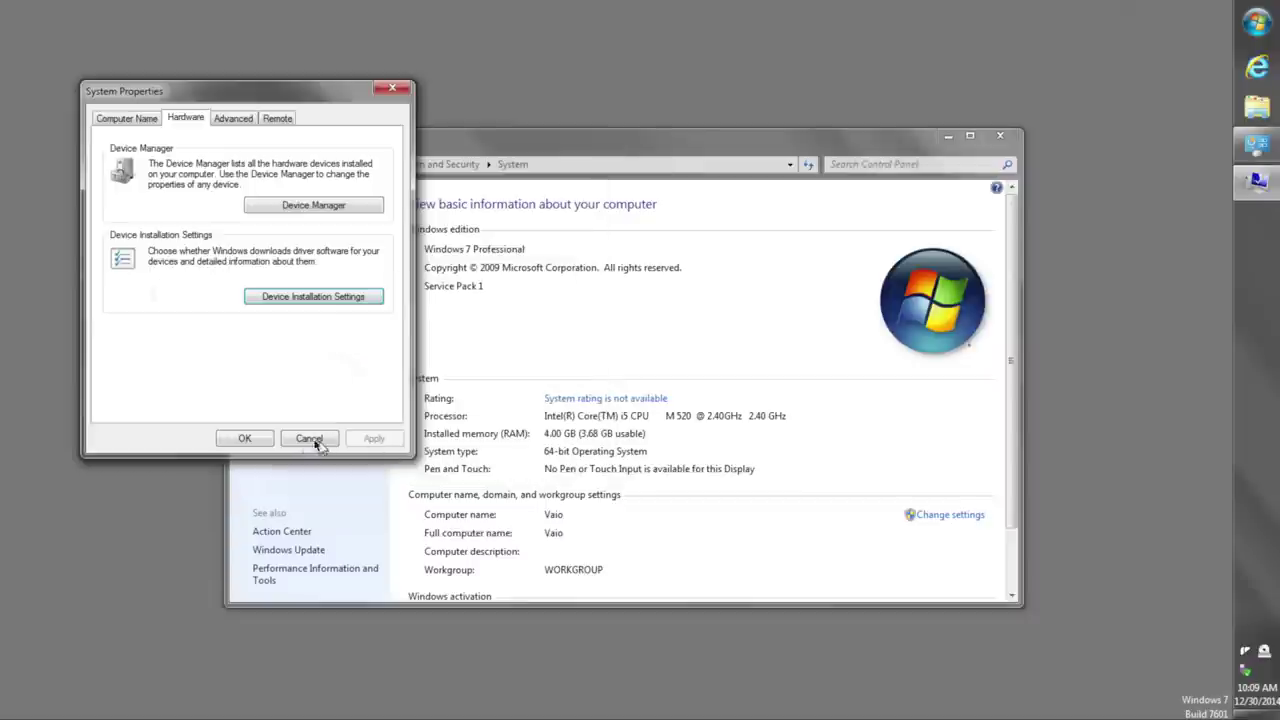
pyautogui.click(240, 439)
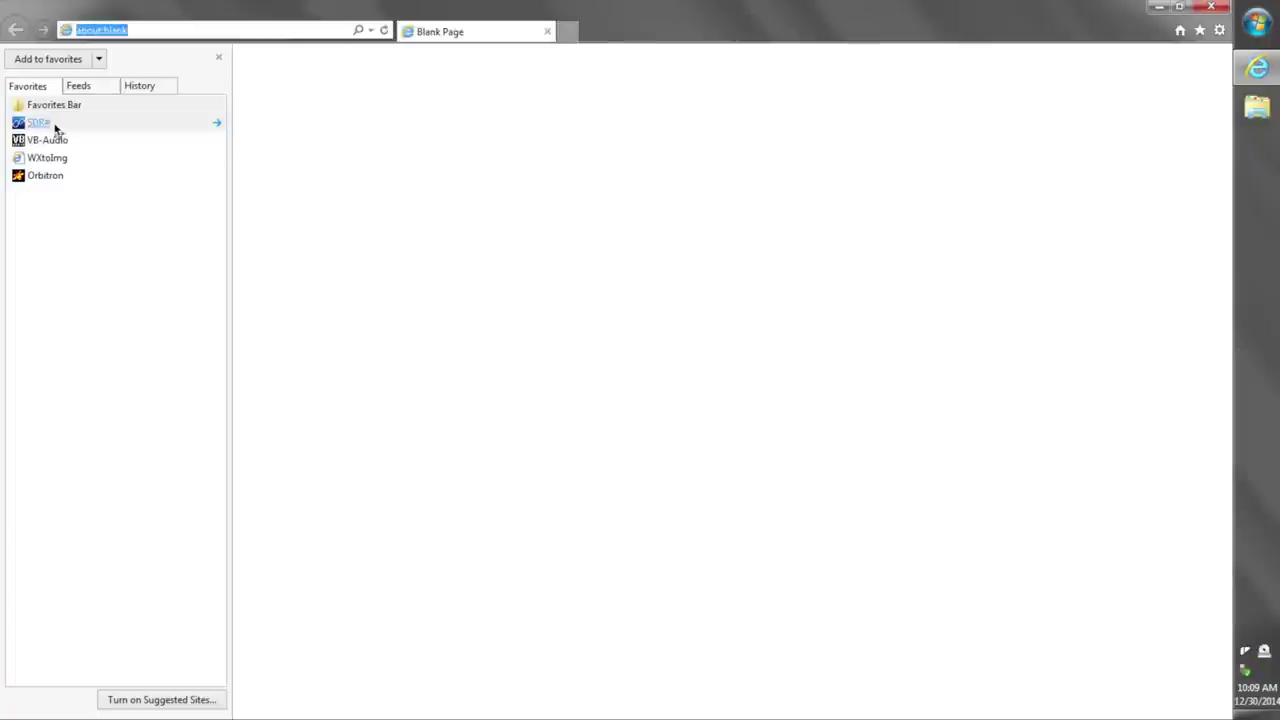
# Step: Download sdr-install.zip from the SDR# website favourite and save it to disk
pyautogui.click(54, 125)
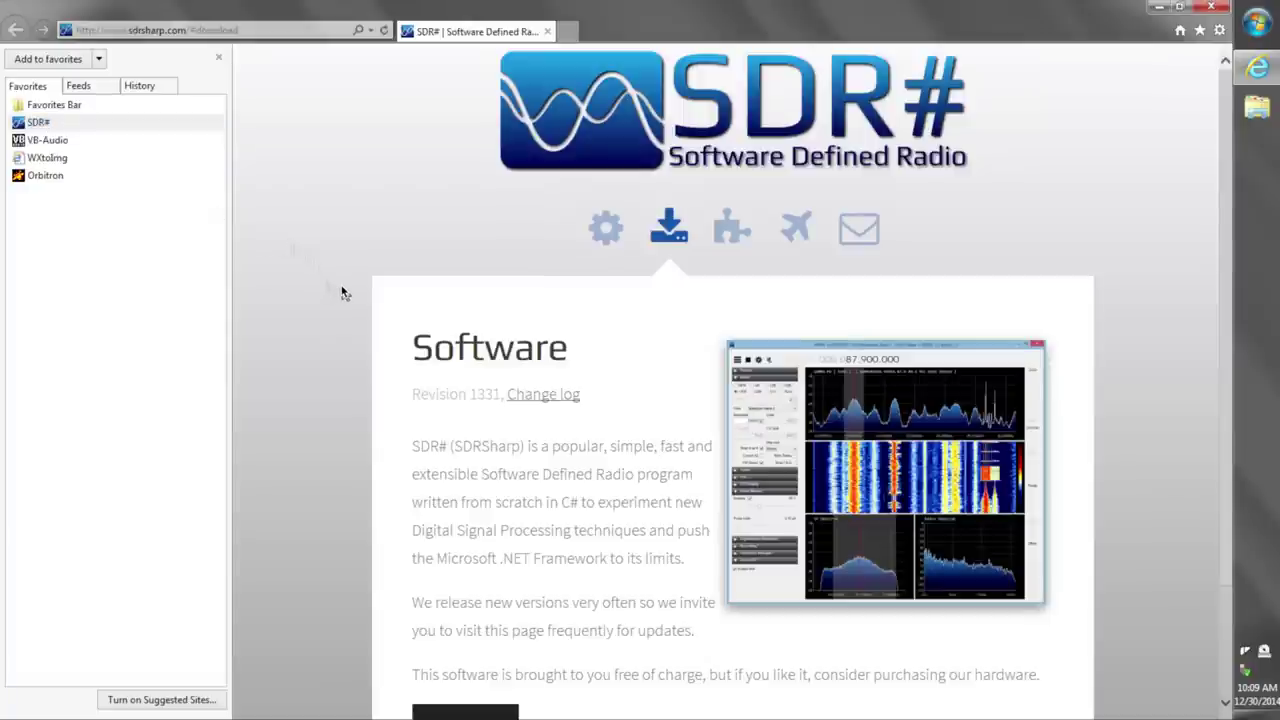
pyautogui.scroll(-2, 341, 292)
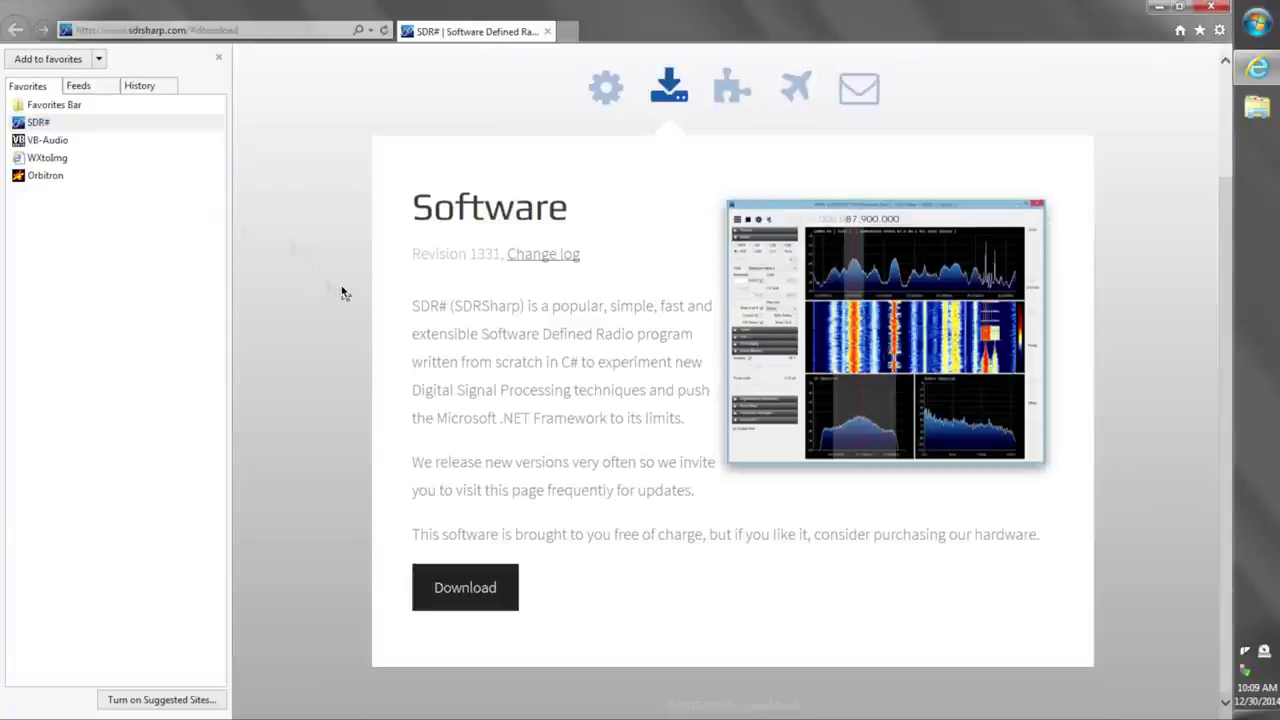
pyautogui.click(466, 590)
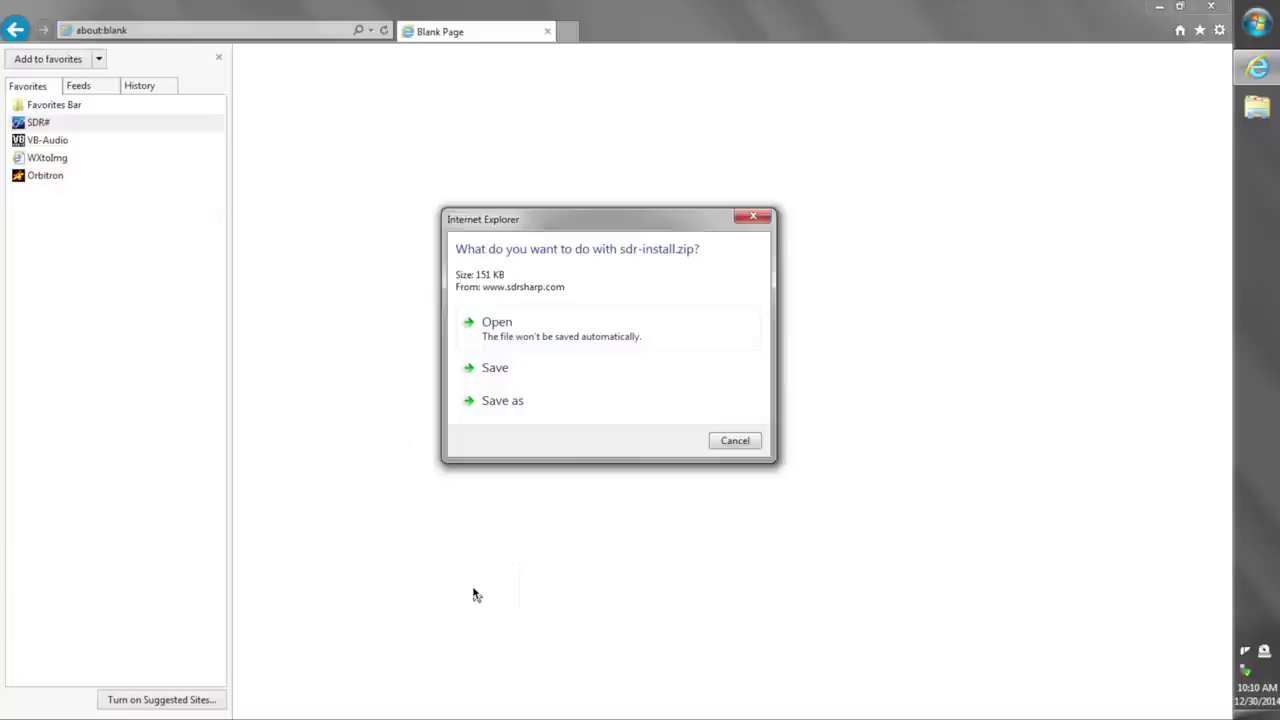
pyautogui.click(497, 368)
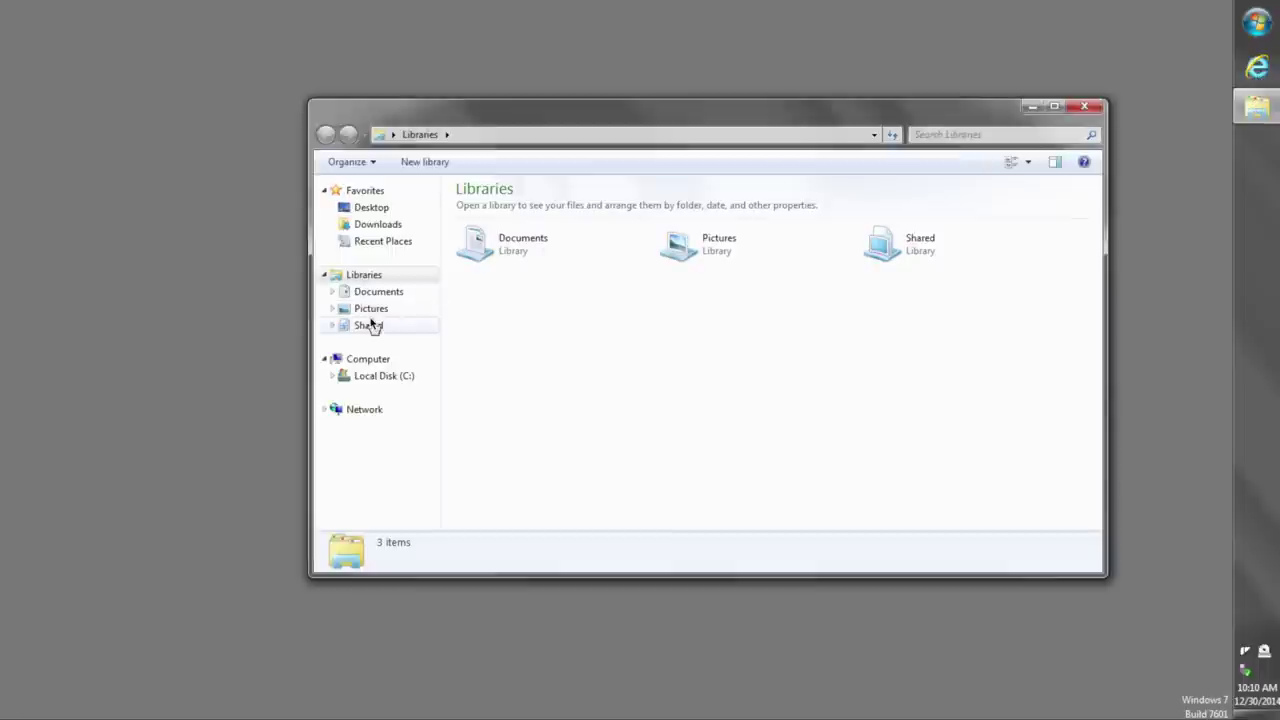
# Step: Extract sdr-install.zip in Downloads into the sdr-install folder and open its inner folder
pyautogui.click(377, 226)
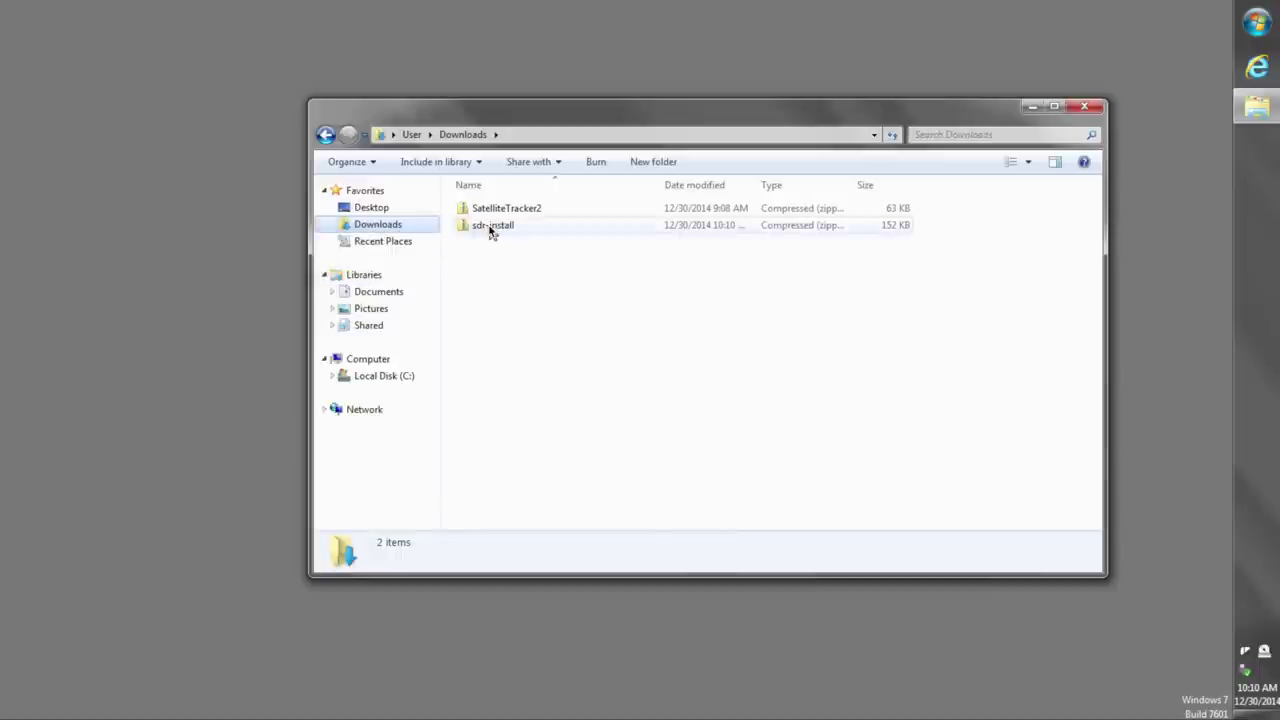
pyautogui.rightClick(490, 230)
pyautogui.click(541, 285)
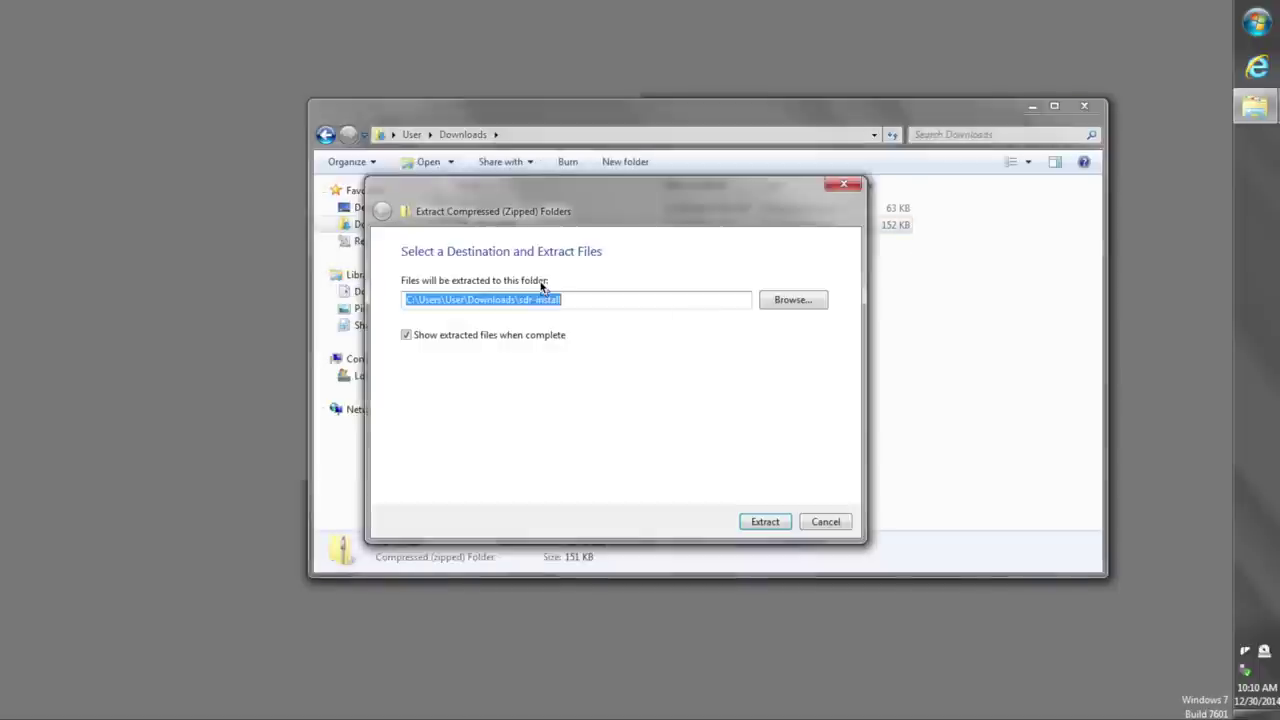
pyautogui.click(765, 521)
pyautogui.doubleClick(499, 208)
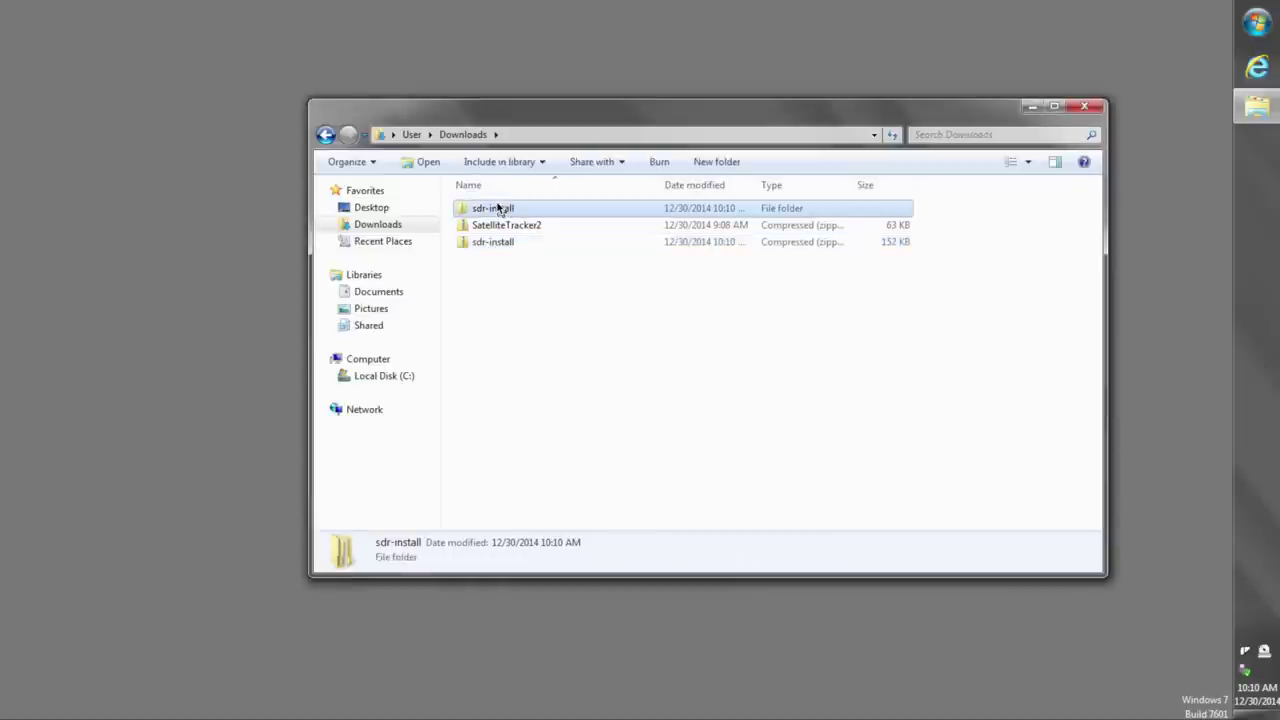
pyautogui.doubleClick(499, 208)
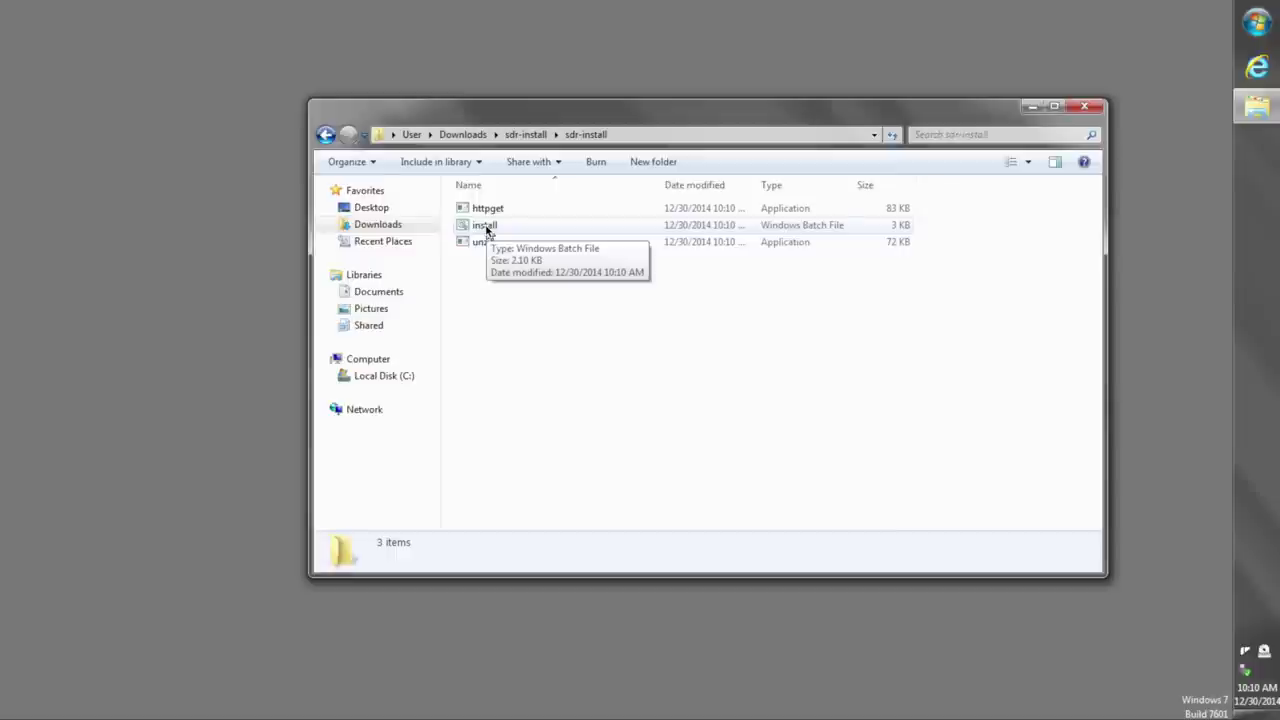
# Step: Run install.bat, dismiss the finished Command Prompt, and select the new sdrsharp folder
pyautogui.doubleClick(486, 226)
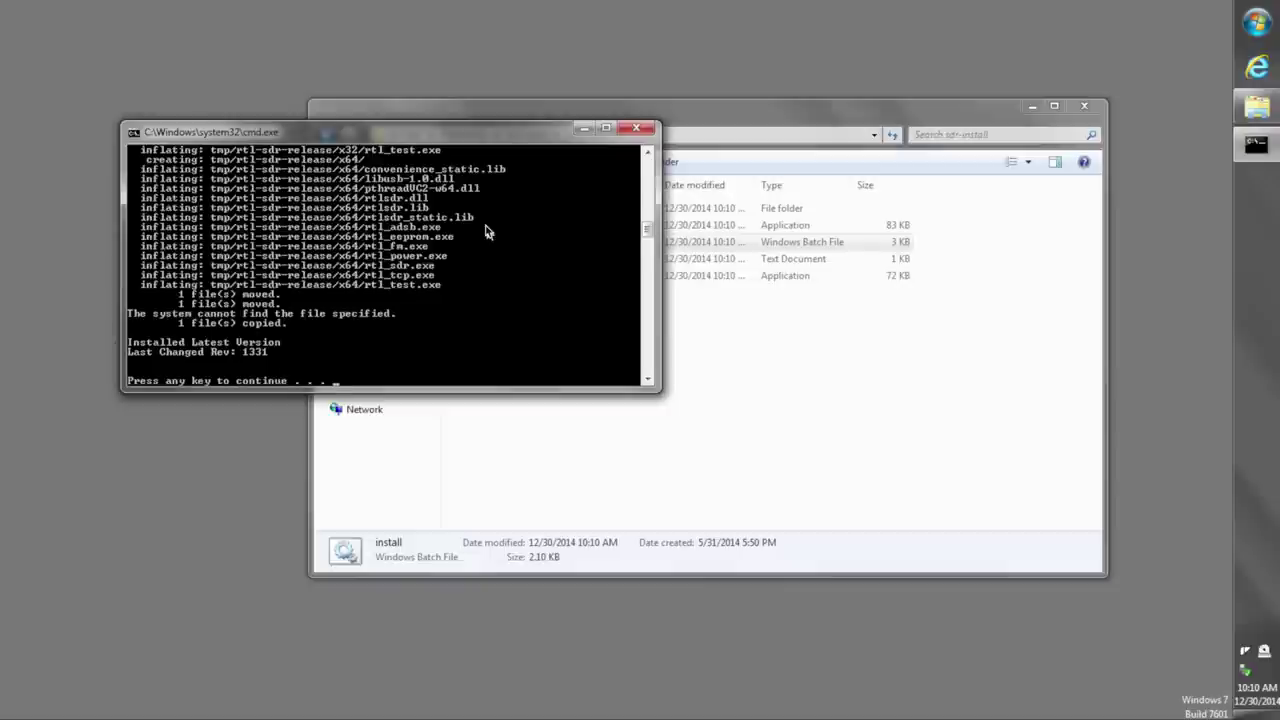
pyautogui.press('Return')
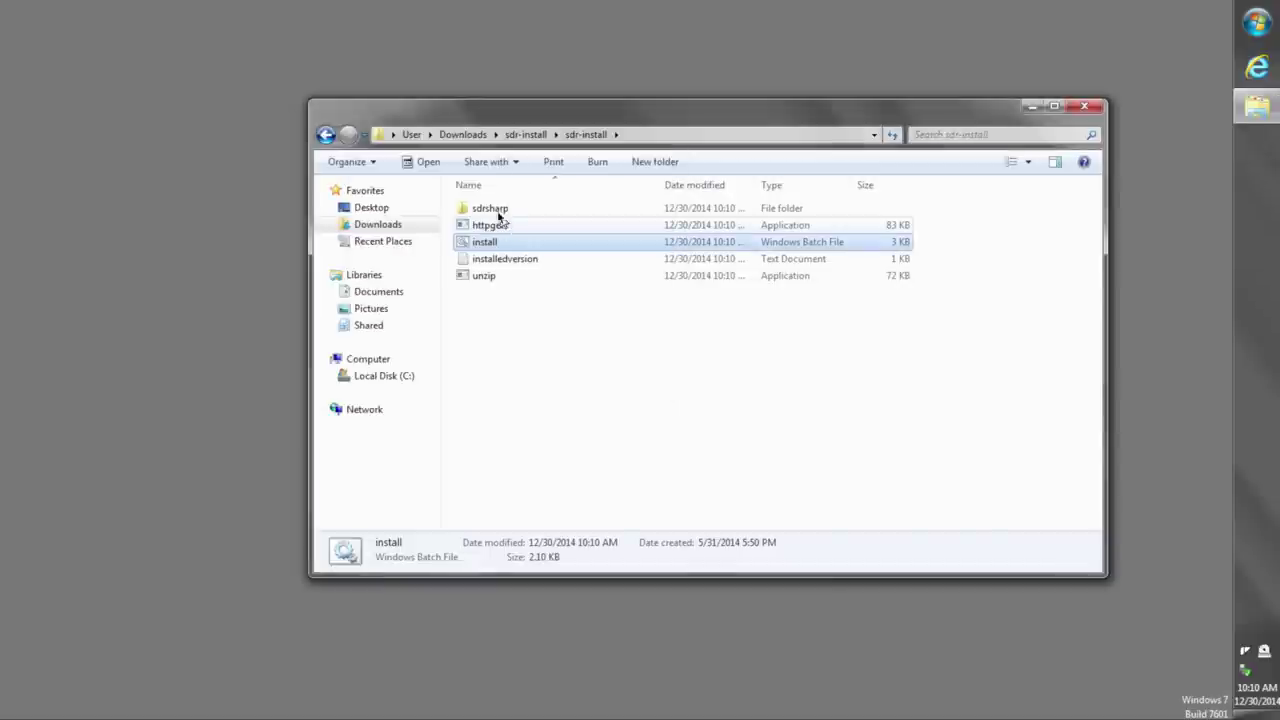
pyautogui.moveTo(481, 211)
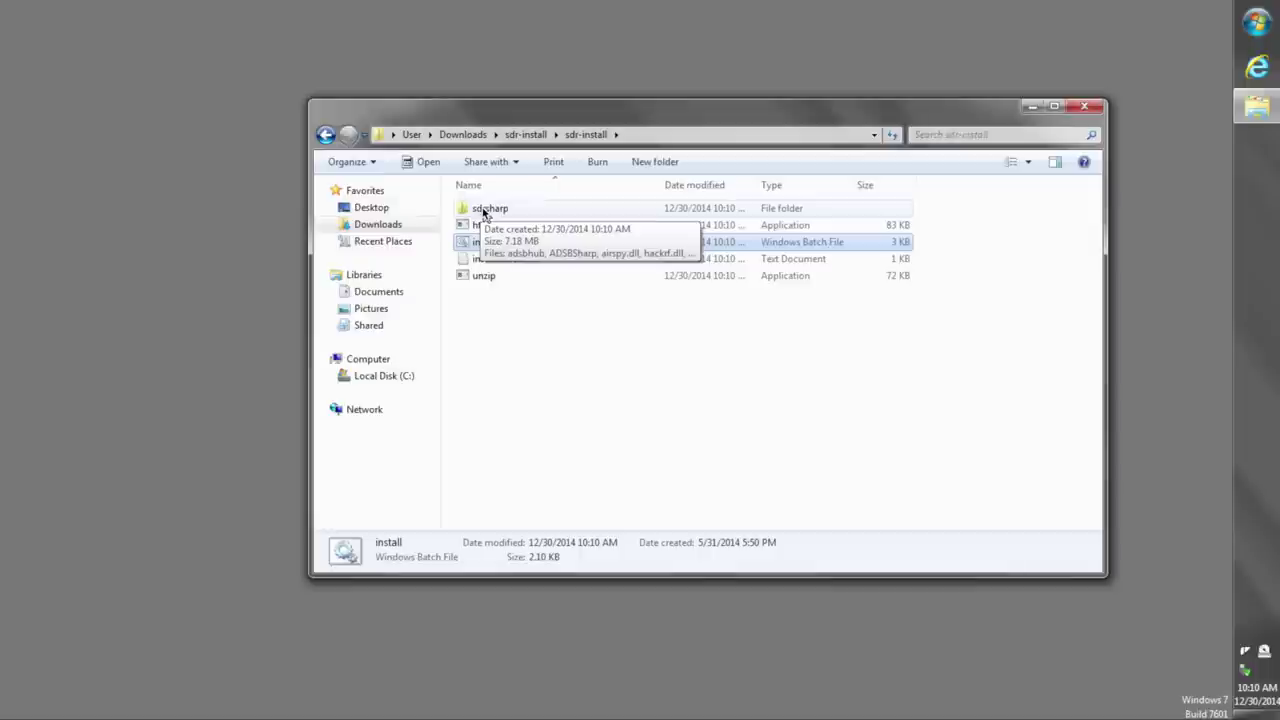
pyautogui.click(483, 212)
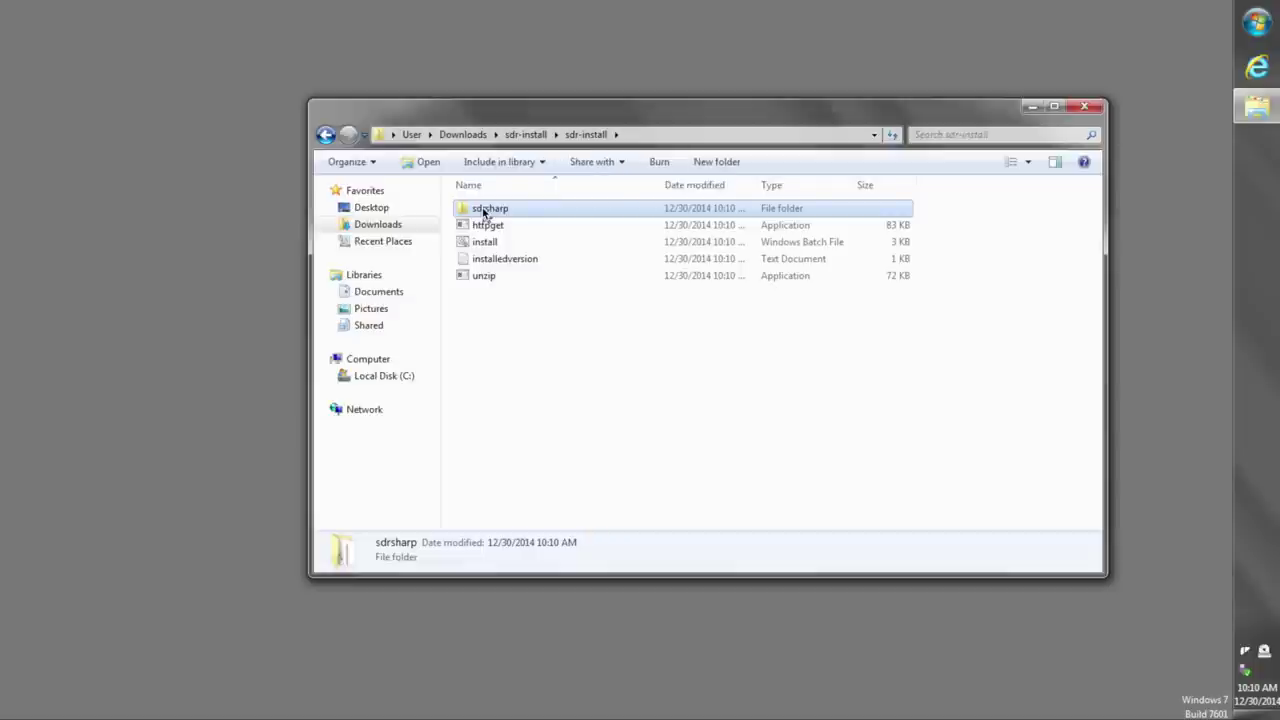
# Step: Move the sdrsharp folder into the Documents library
pyautogui.rightClick(484, 210)
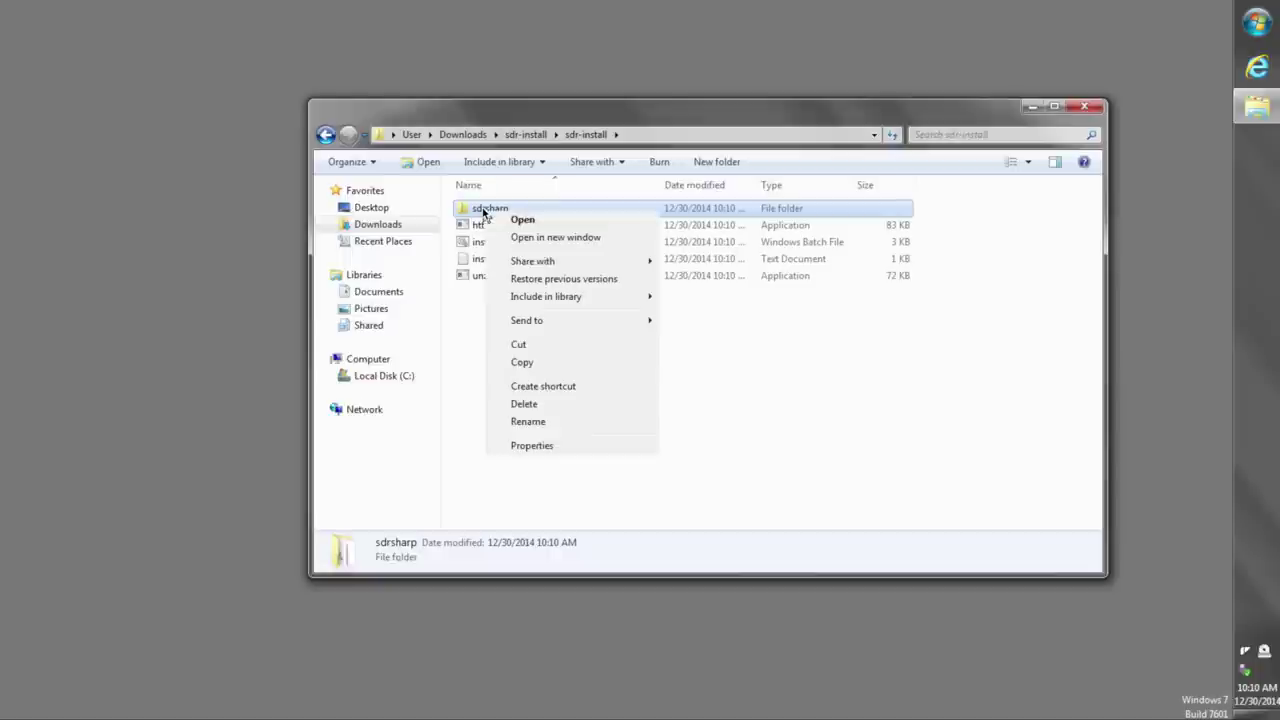
pyautogui.click(532, 347)
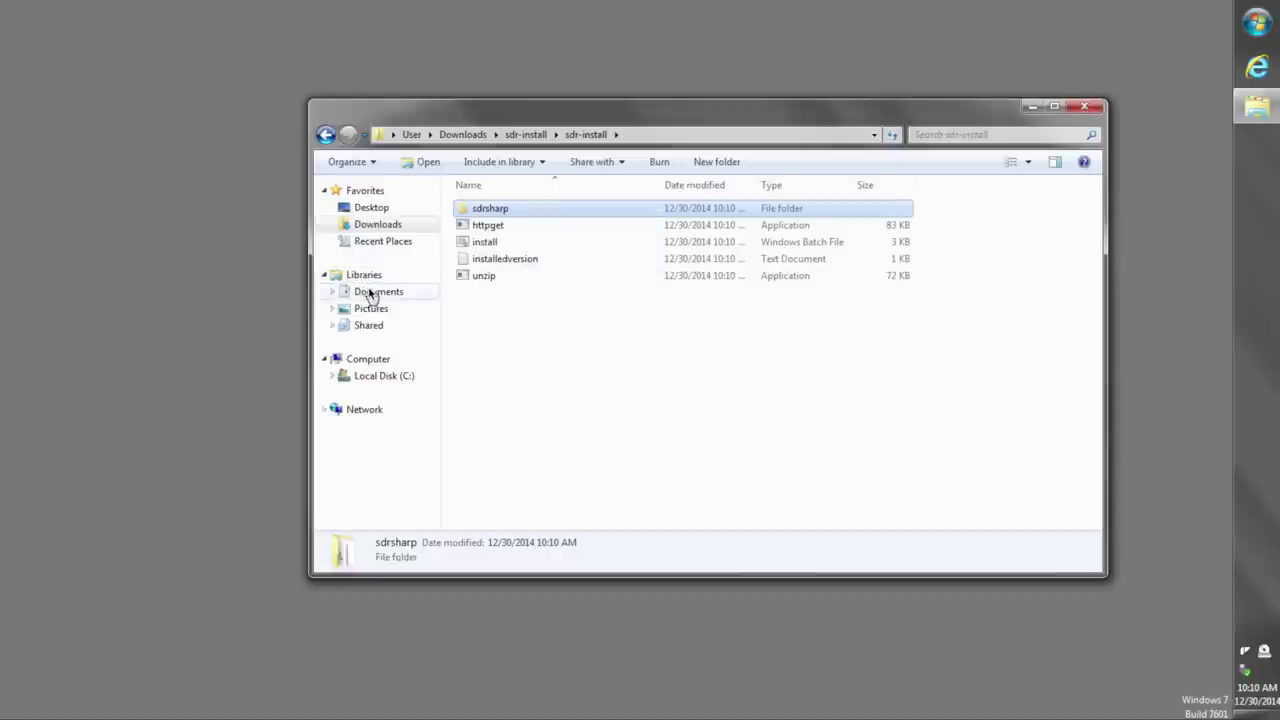
pyautogui.click(370, 292)
pyautogui.rightClick(512, 342)
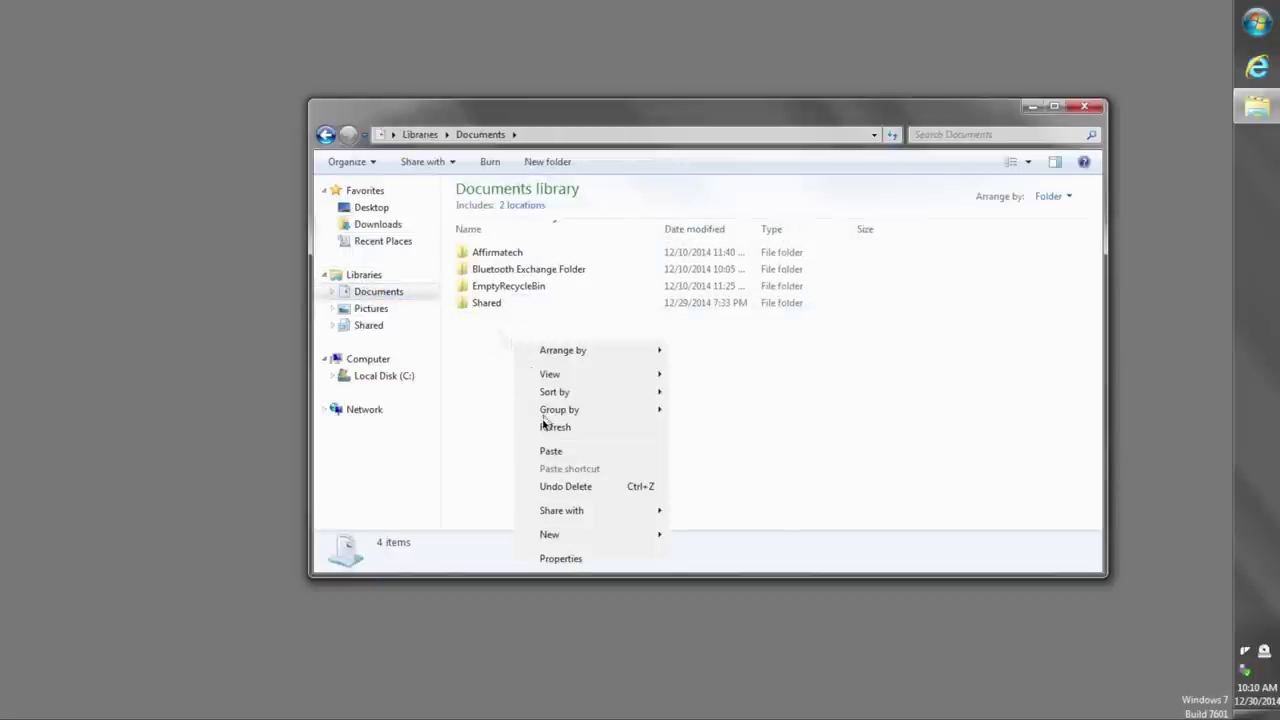
pyautogui.click(550, 451)
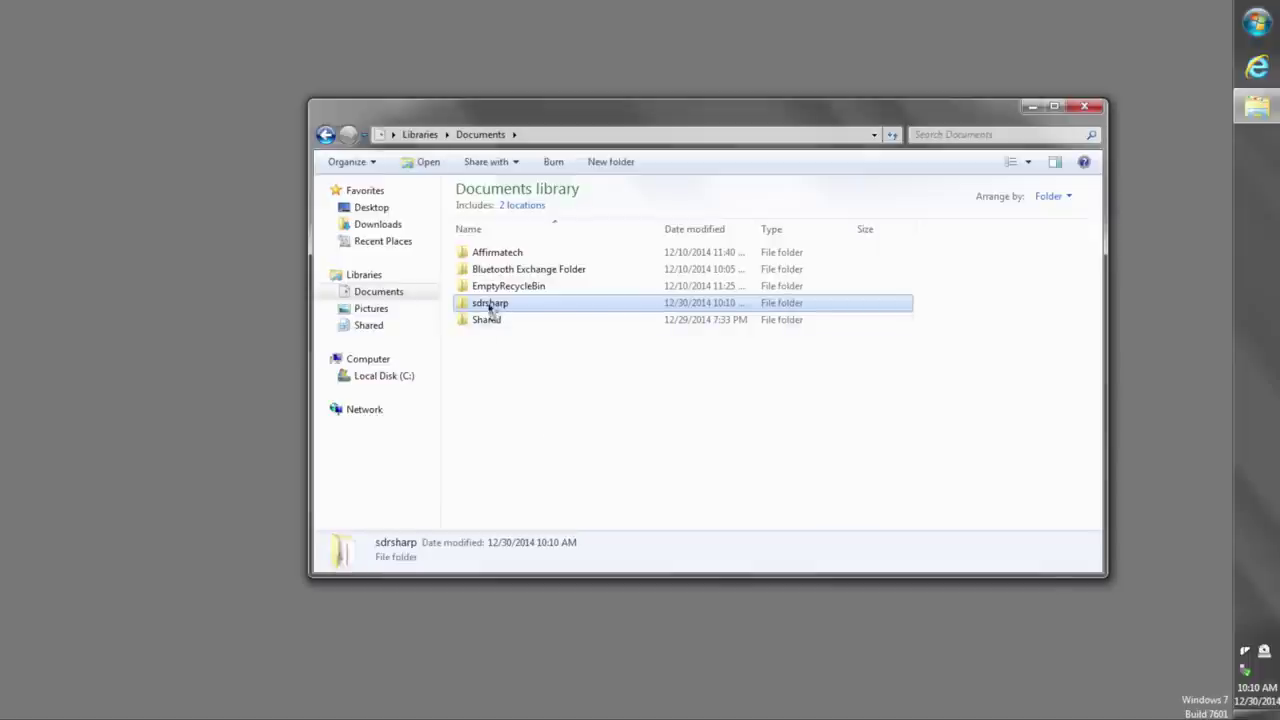
# Step: Create a shortcut to the SDRSharp application inside sdrsharp and cut it
pyautogui.doubleClick(490, 305)
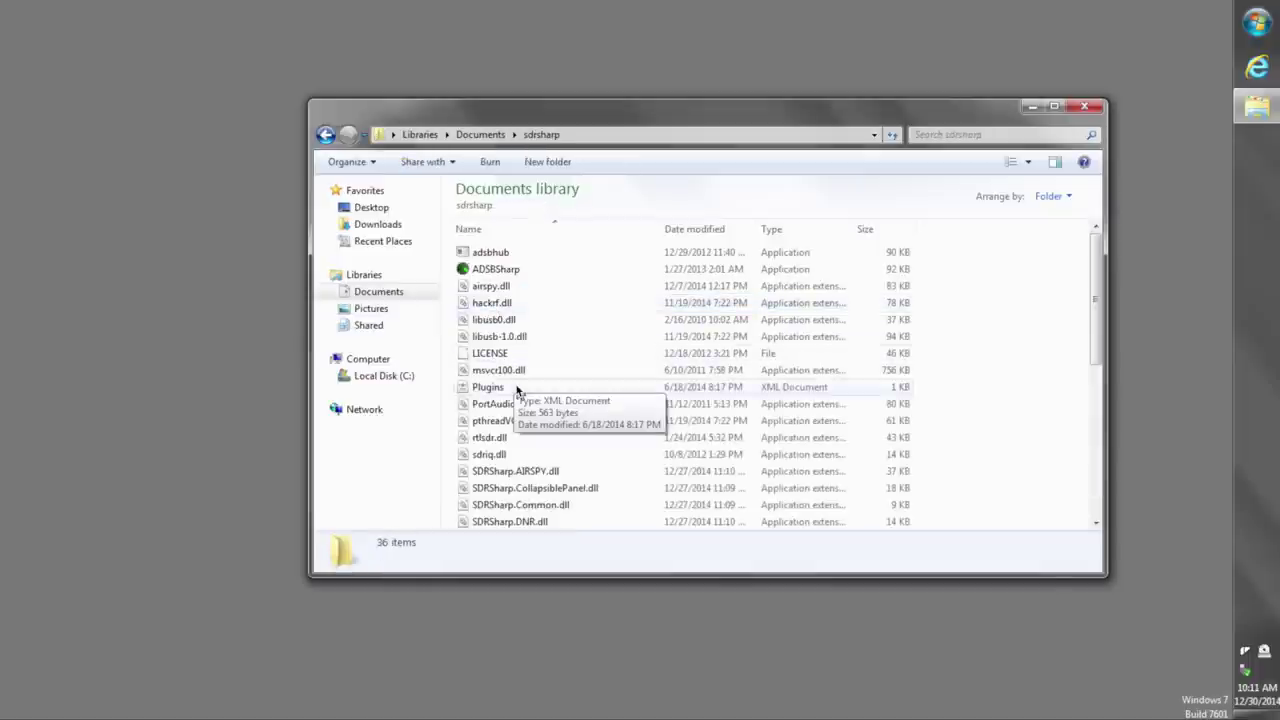
pyautogui.scroll(-7, 505, 400)
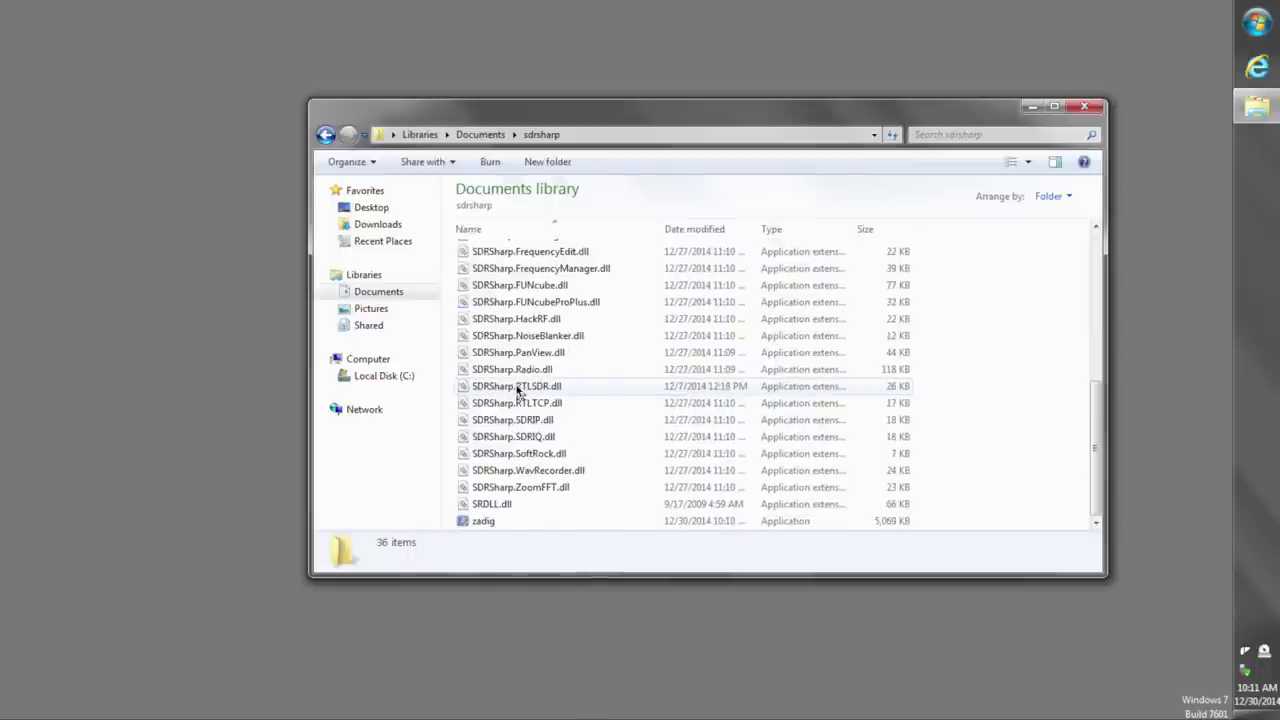
pyautogui.scroll(7, 517, 392)
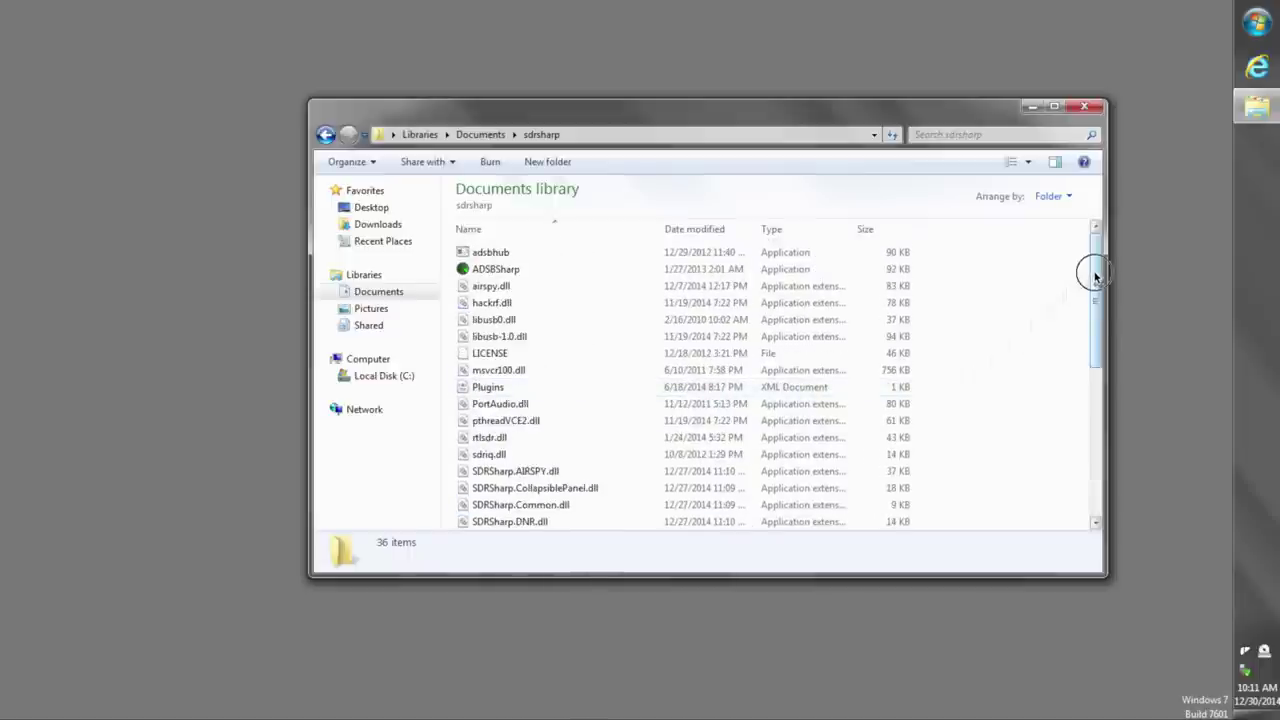
pyautogui.moveTo(1095, 276); pyautogui.dragTo(1089, 347)
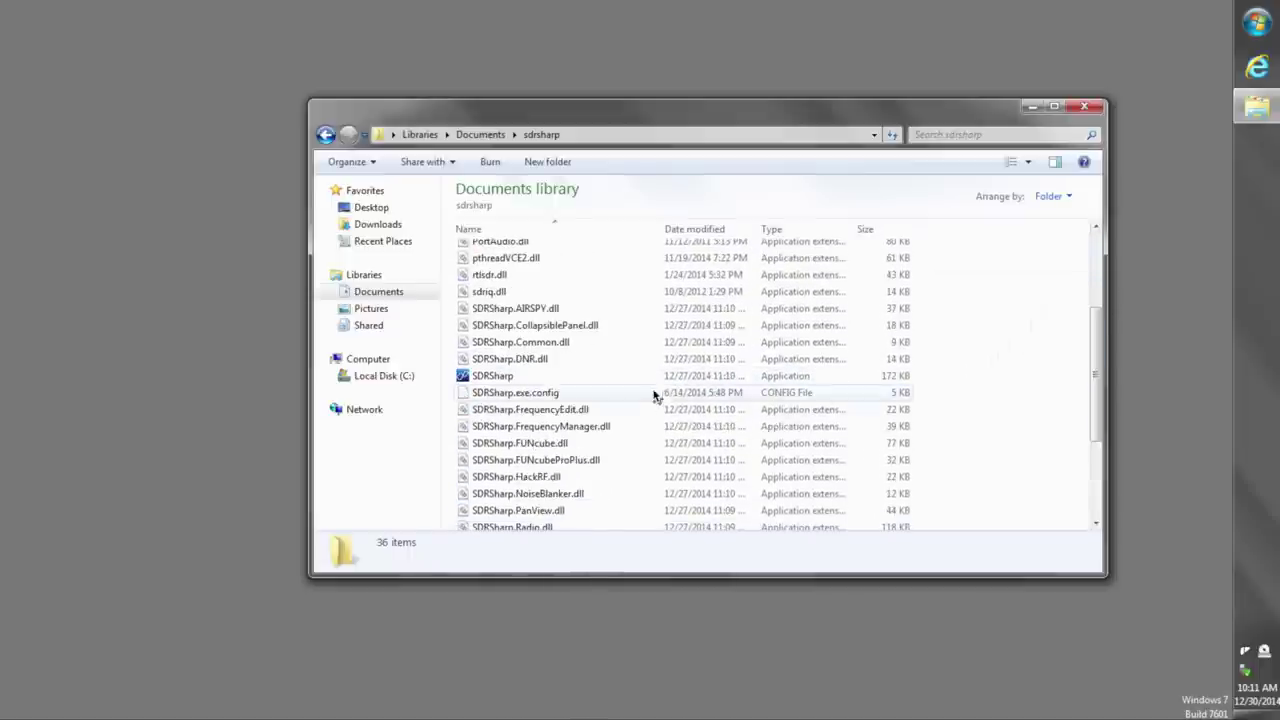
pyautogui.click(495, 377)
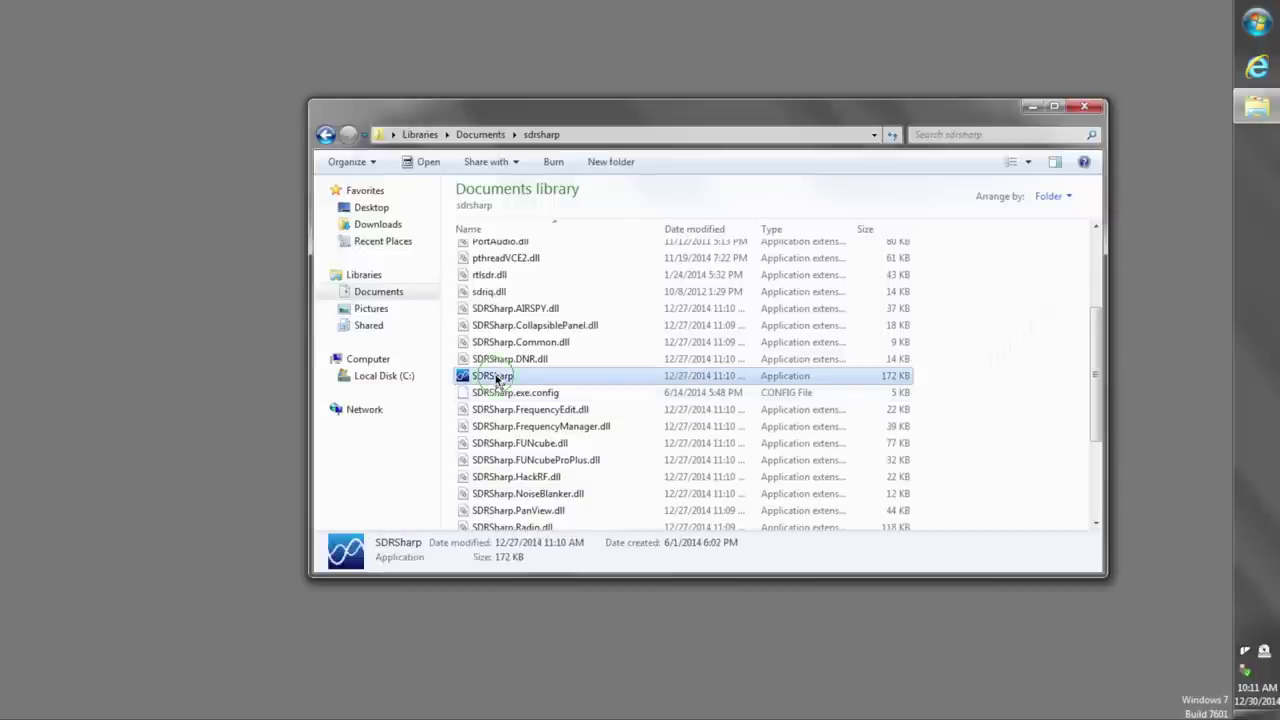
pyautogui.rightClick(495, 377)
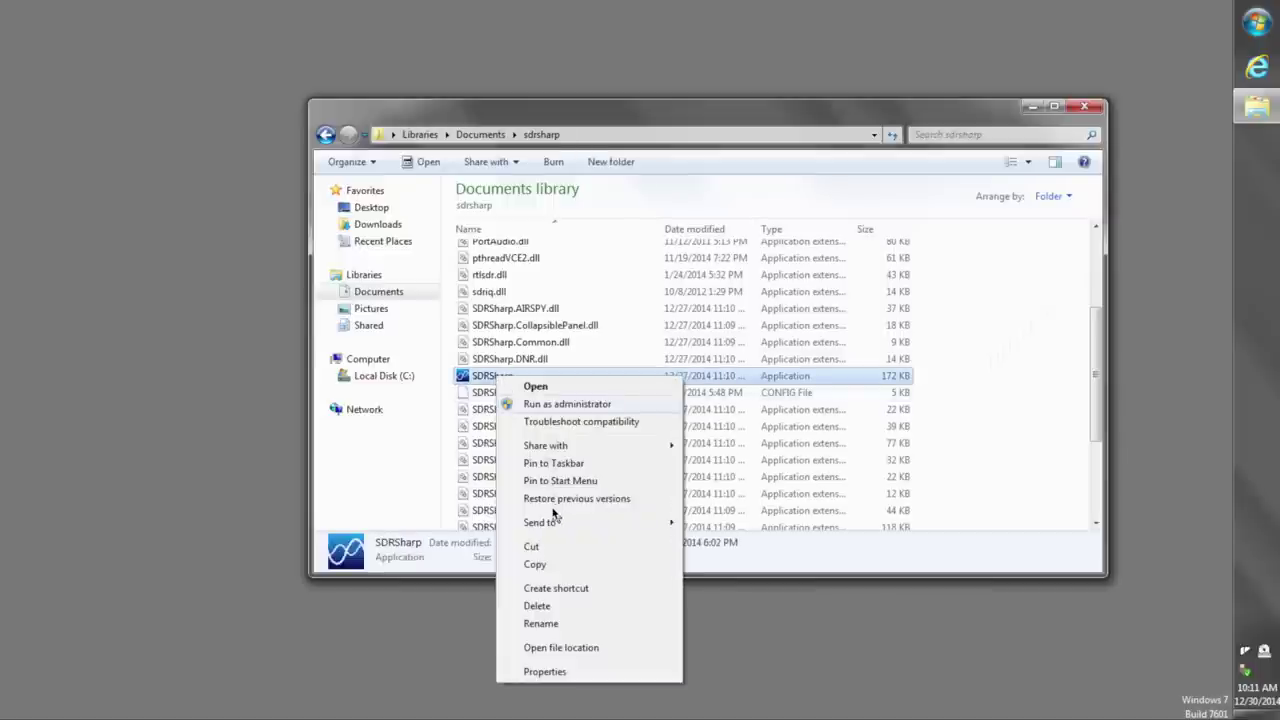
pyautogui.click(551, 590)
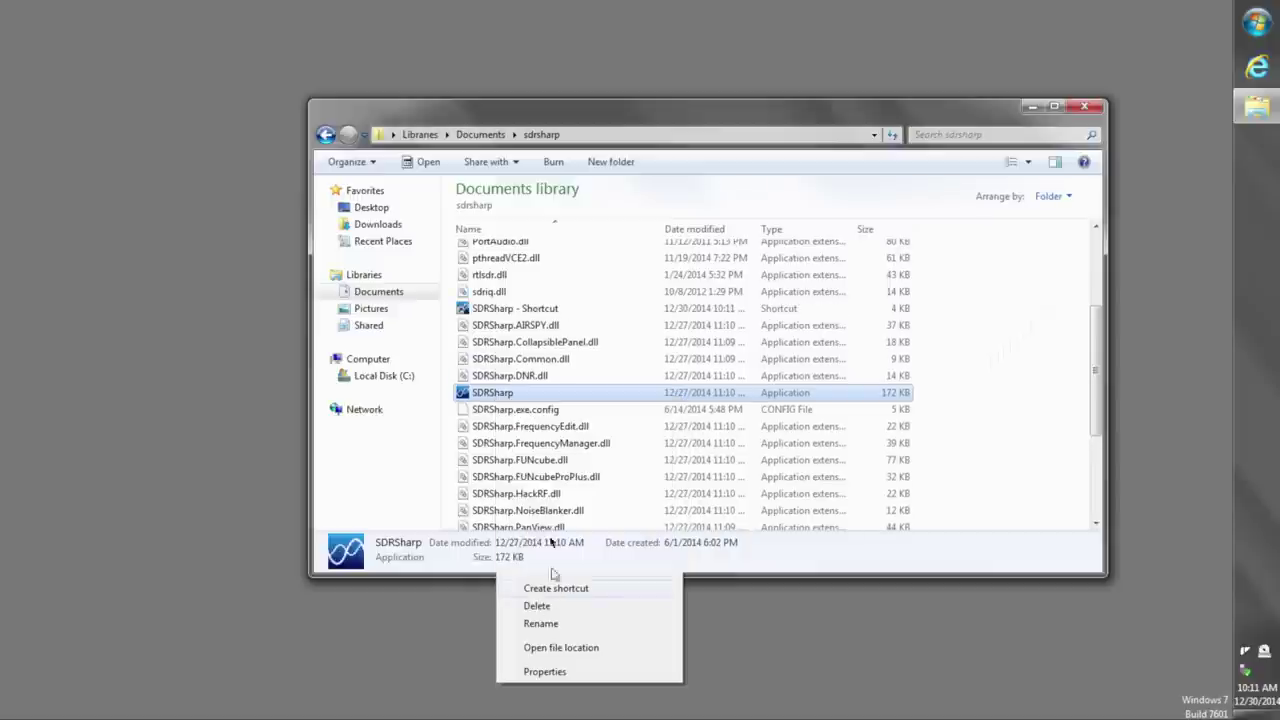
pyautogui.click(528, 316)
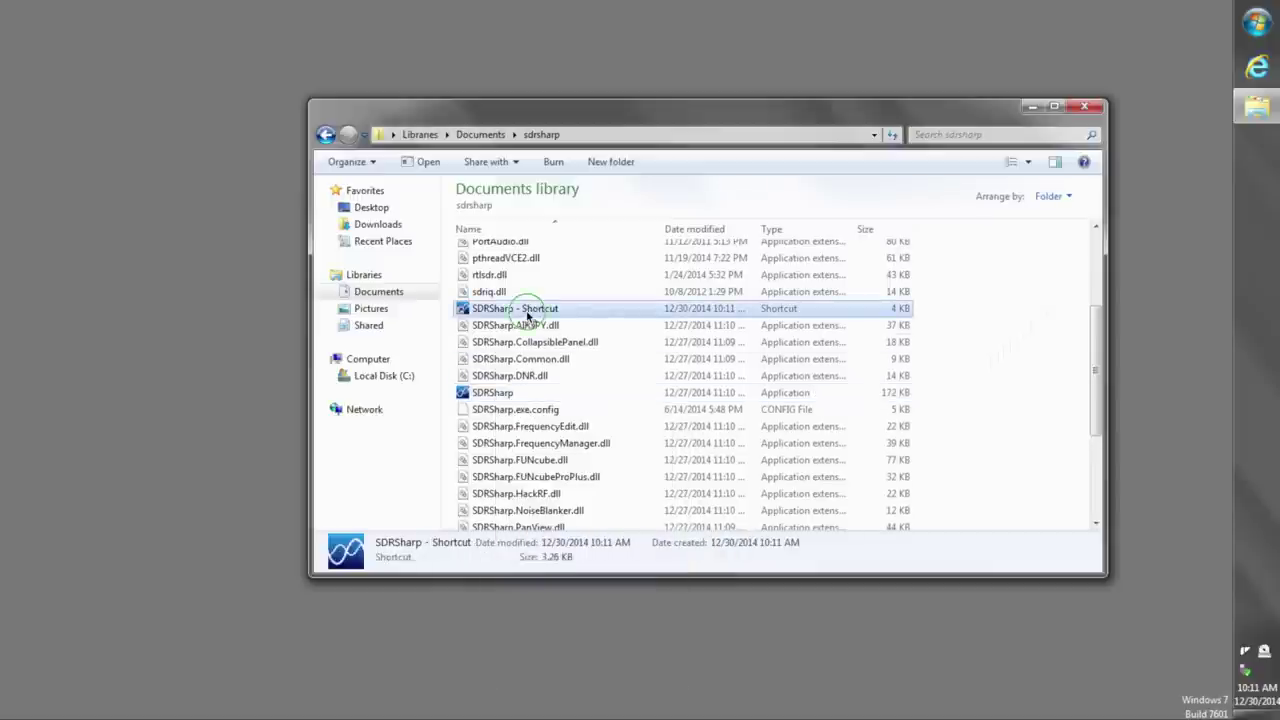
pyautogui.rightClick(528, 314)
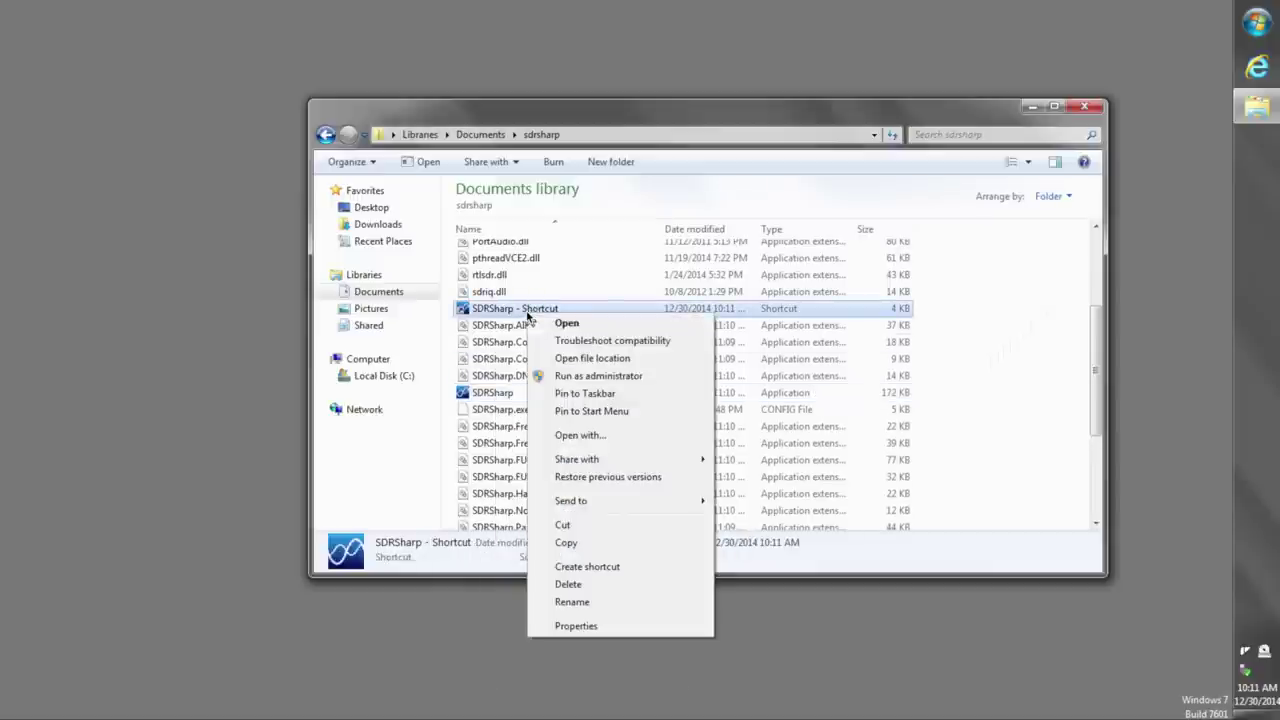
pyautogui.click(572, 524)
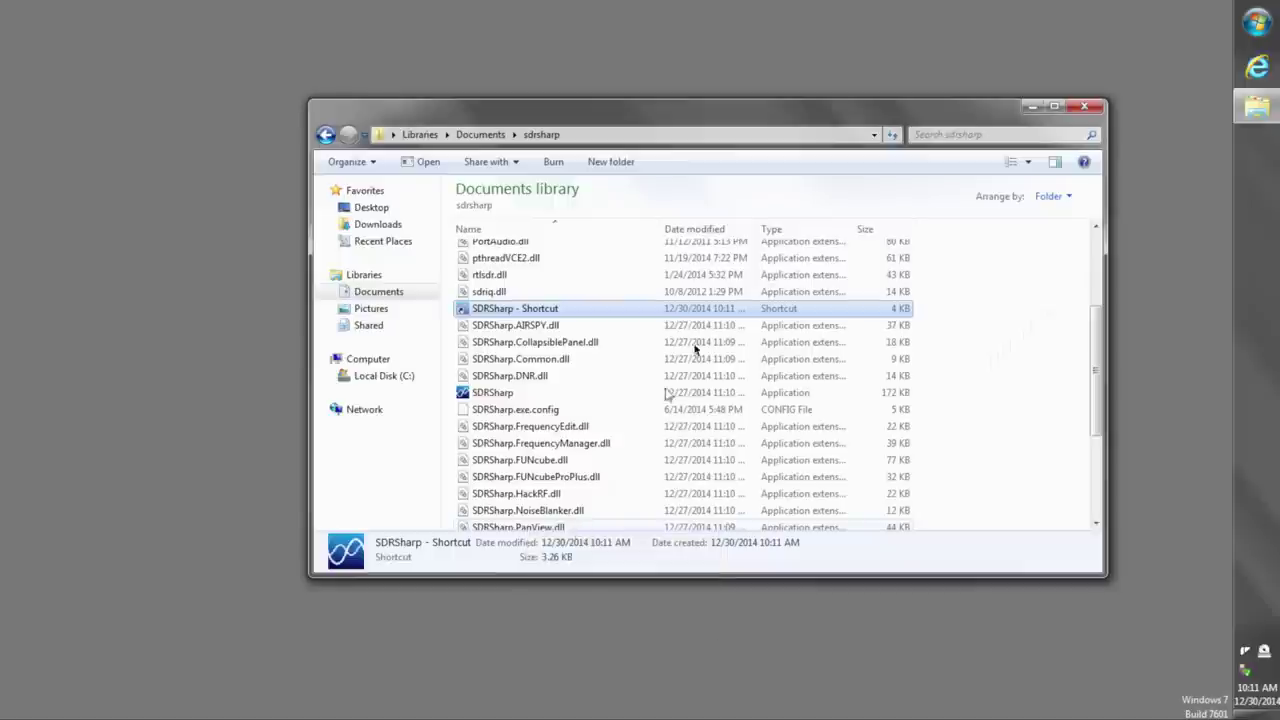
# Step: Paste the SDRSharp shortcut into the Start Menu Programs folder
pyautogui.click(1258, 27)
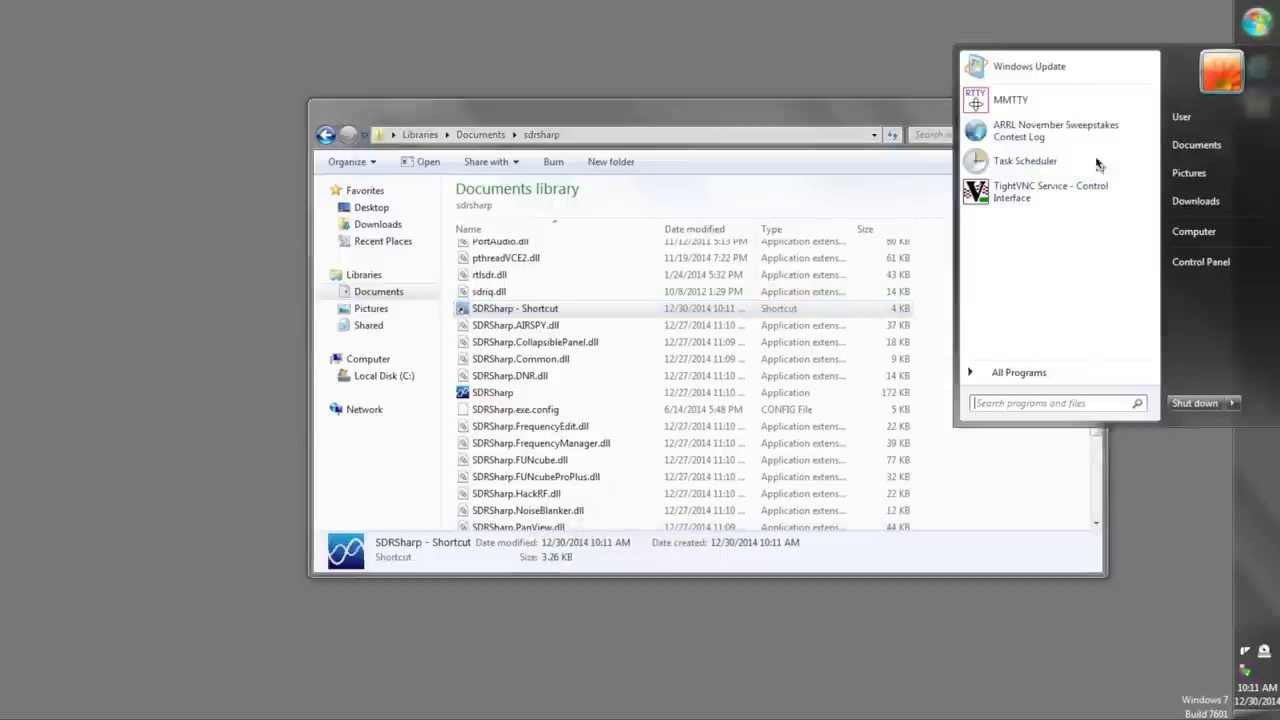
pyautogui.rightClick(1004, 374)
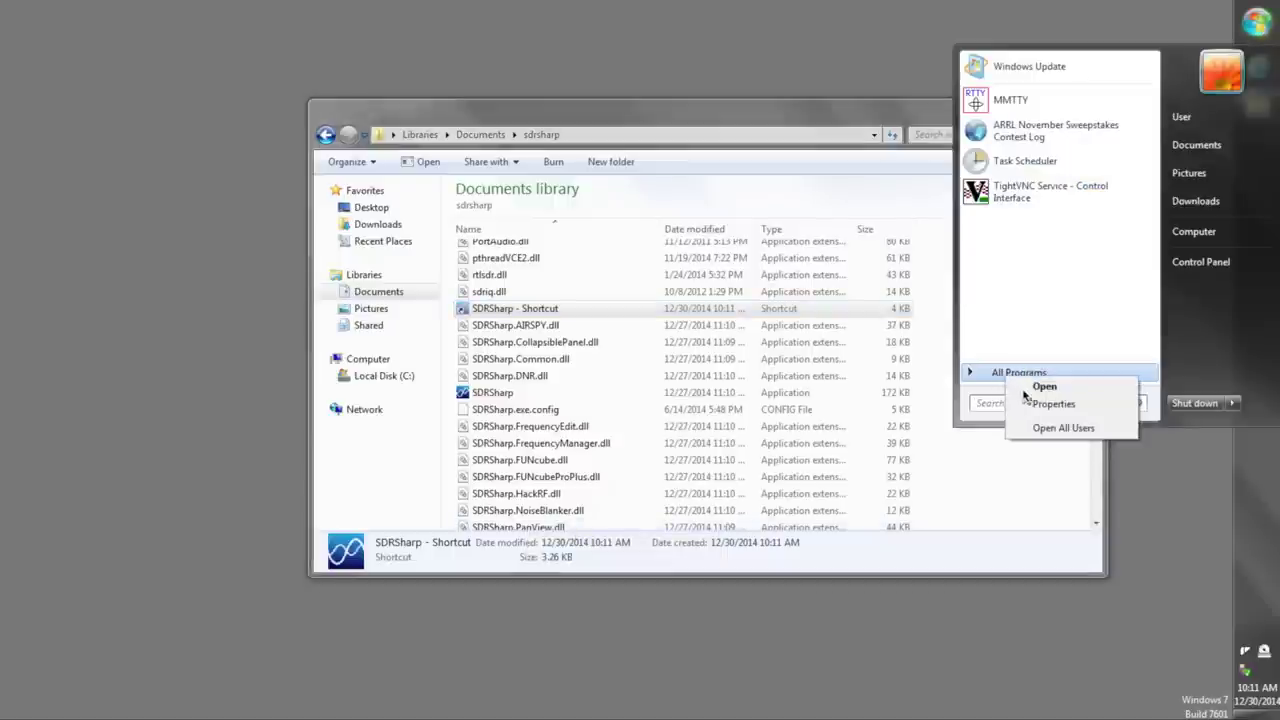
pyautogui.click(1042, 387)
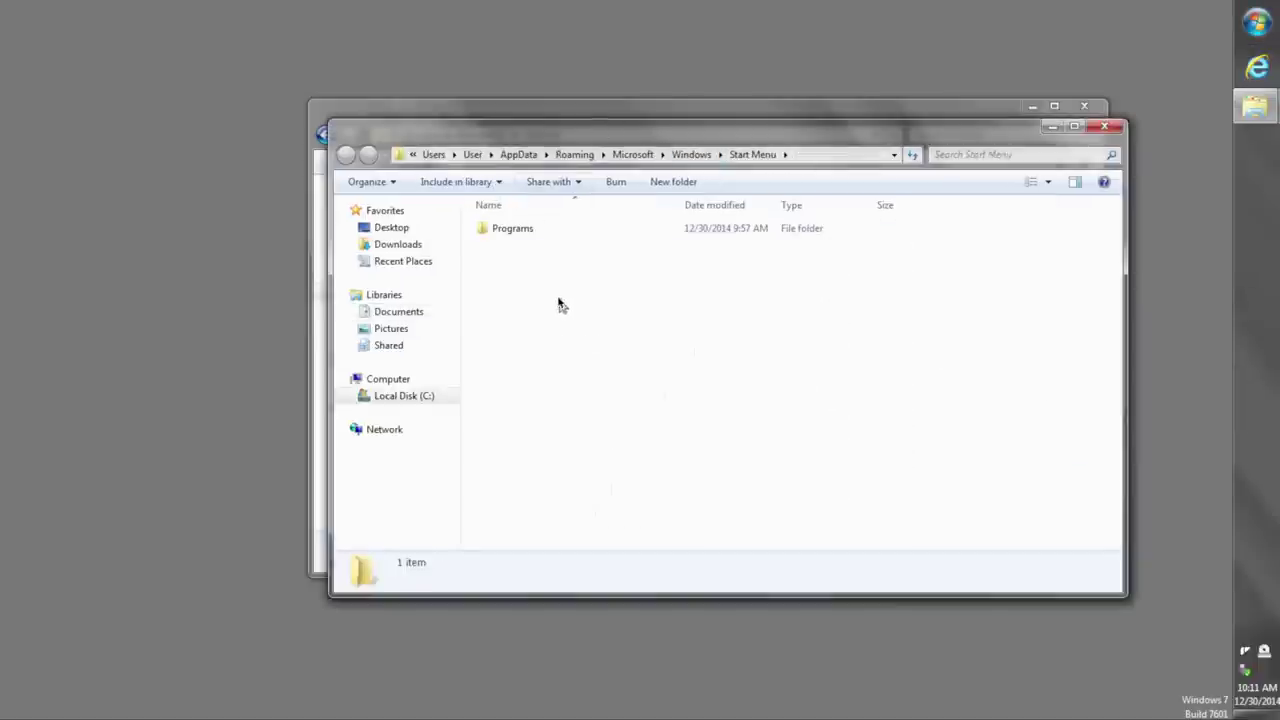
pyautogui.doubleClick(519, 236)
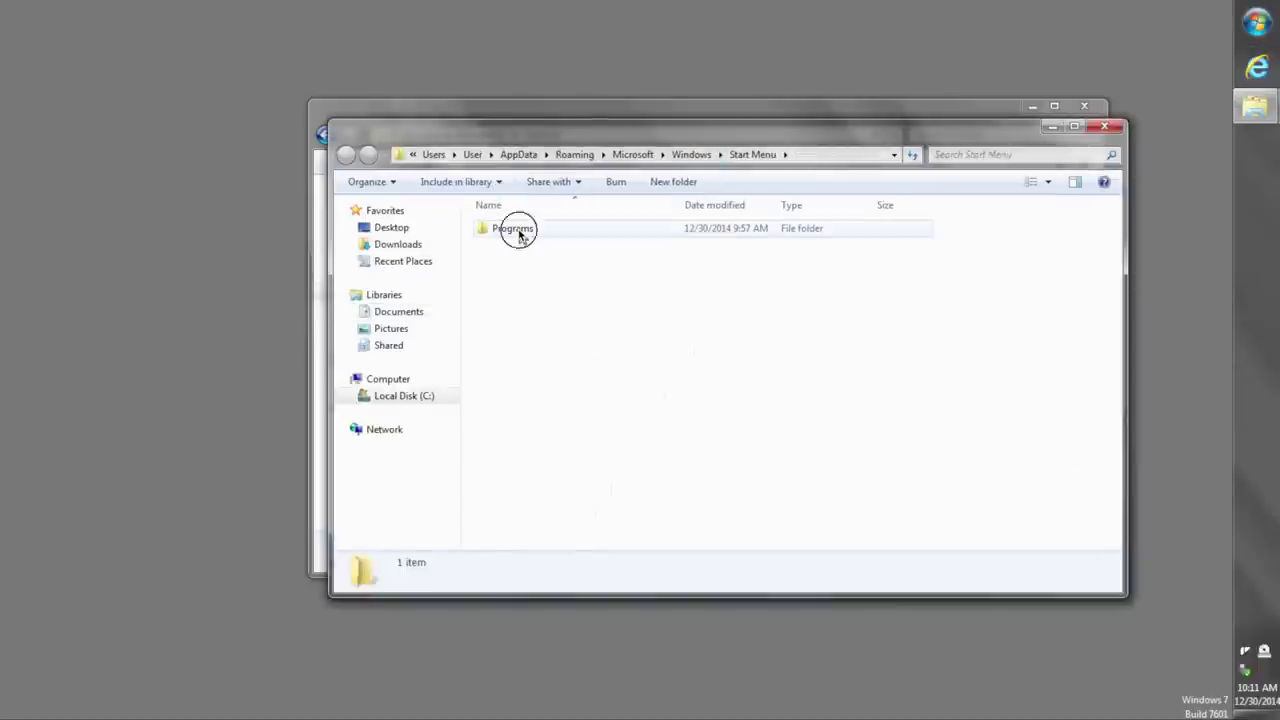
pyautogui.rightClick(503, 337)
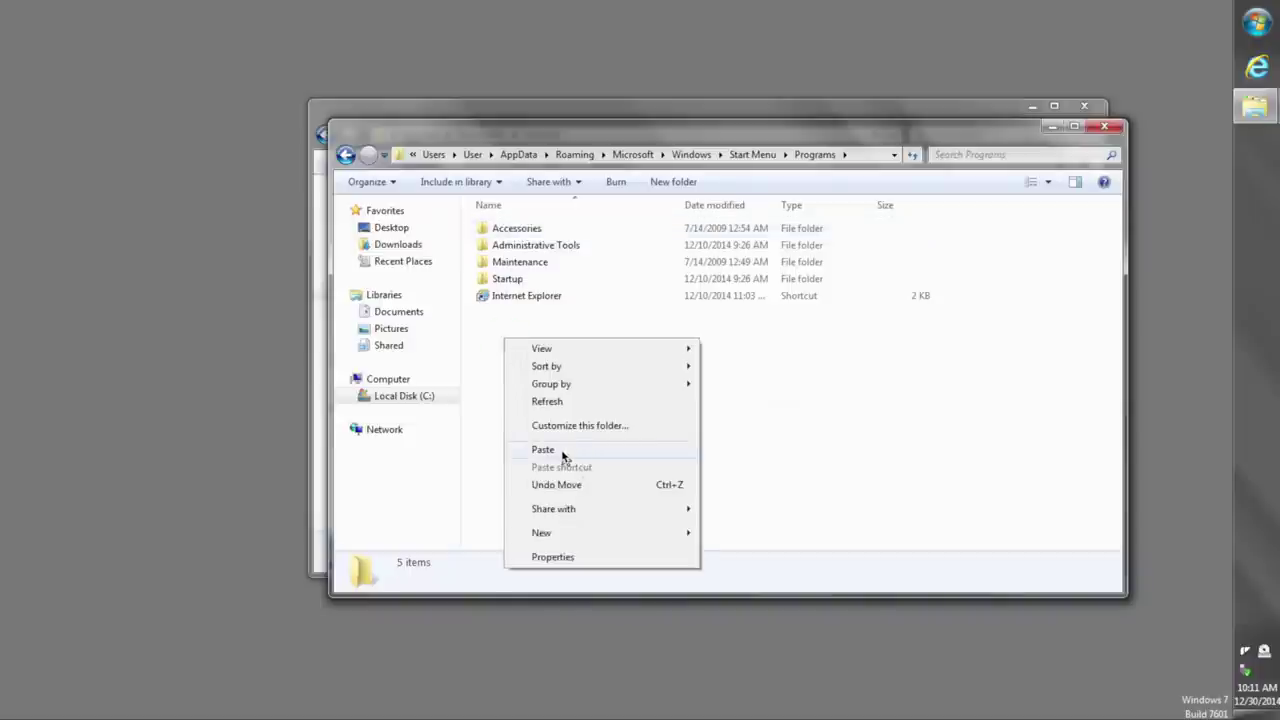
pyautogui.click(563, 450)
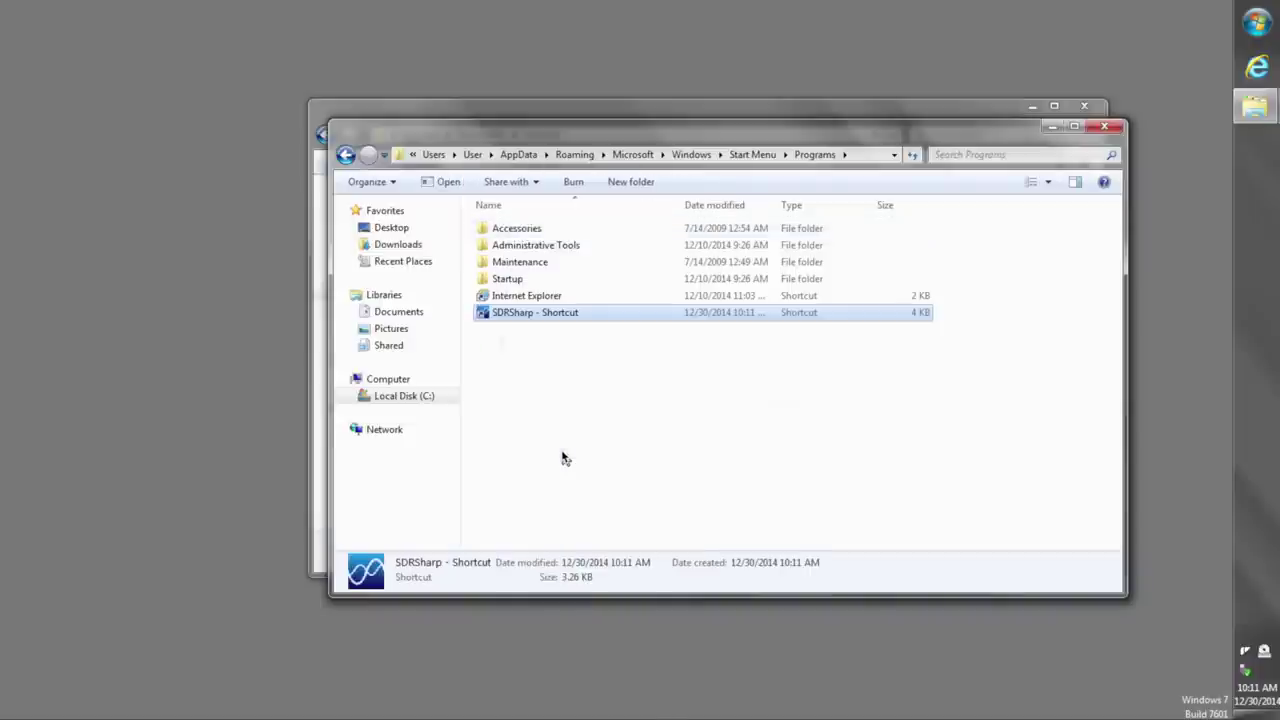
# Step: Rename the pasted shortcut to SDRSharp
pyautogui.click(543, 313)
pyautogui.rightClick(544, 314)
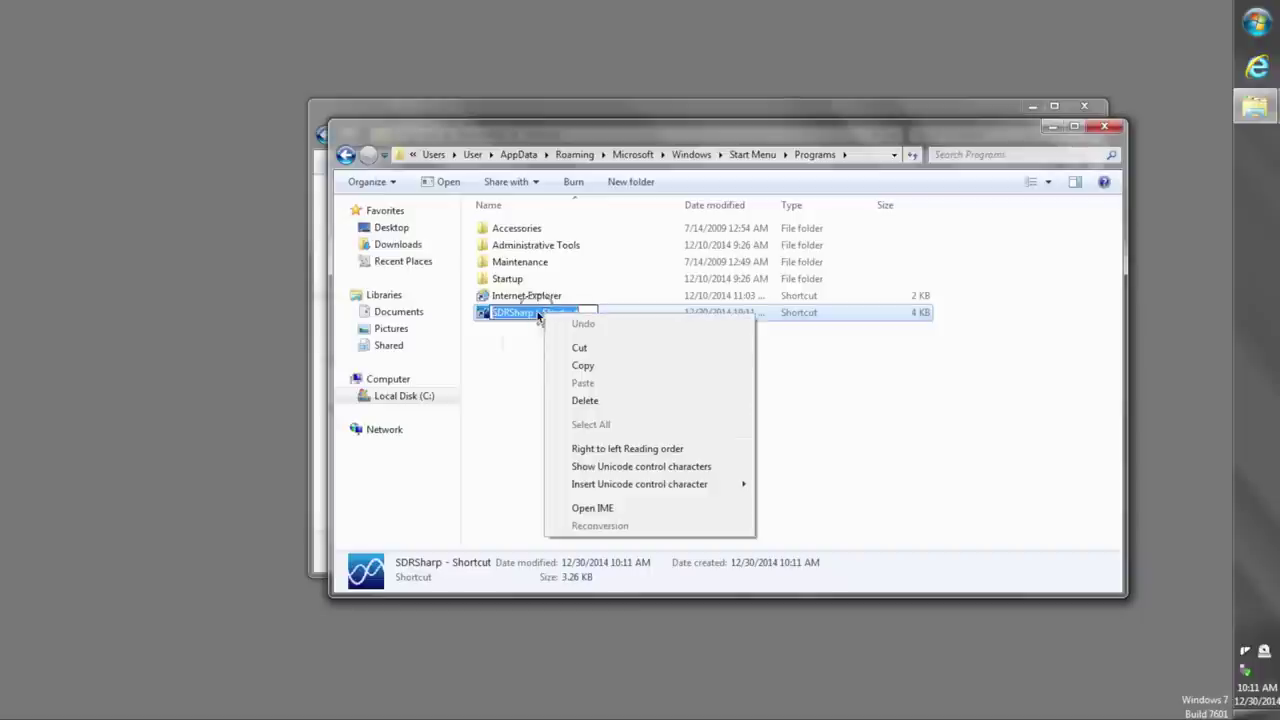
pyautogui.click(555, 314)
pyautogui.doubleClick(555, 313)
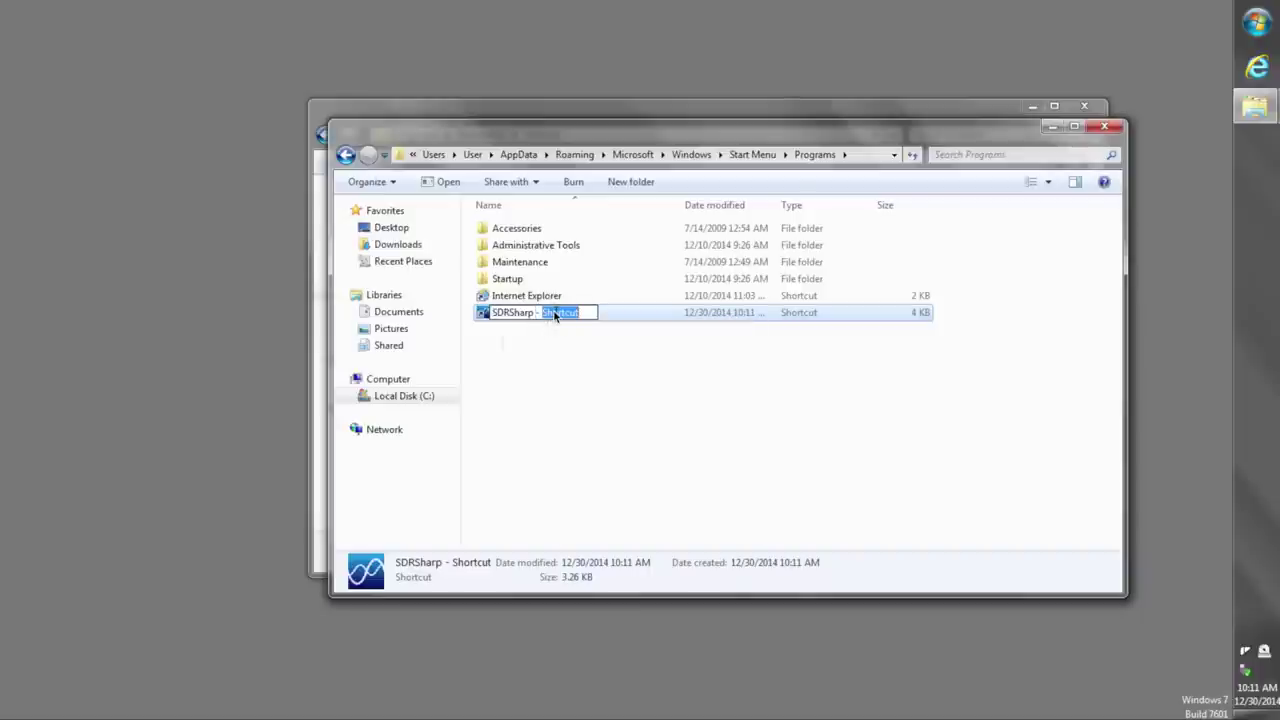
pyautogui.press('BackSpace')
pyautogui.press('Return')
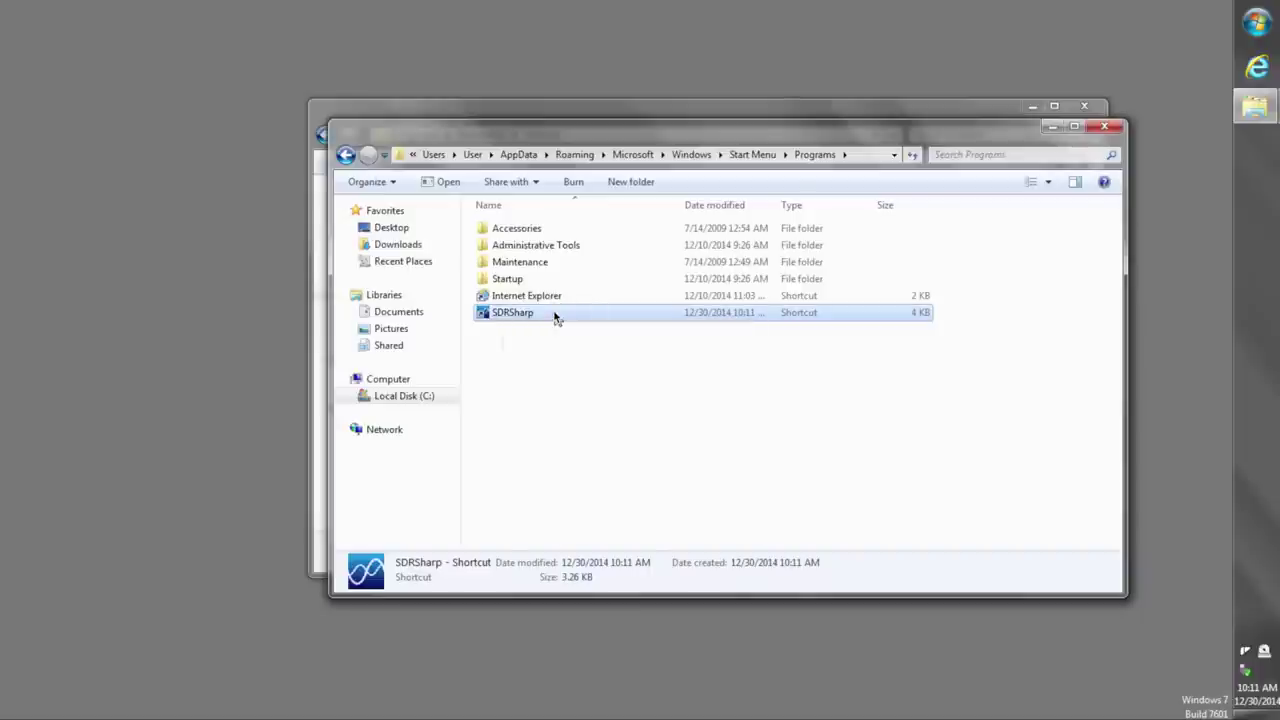
# Step: Close the Programs and sdrsharp windows and return to the Documents library
pyautogui.click(1105, 125)
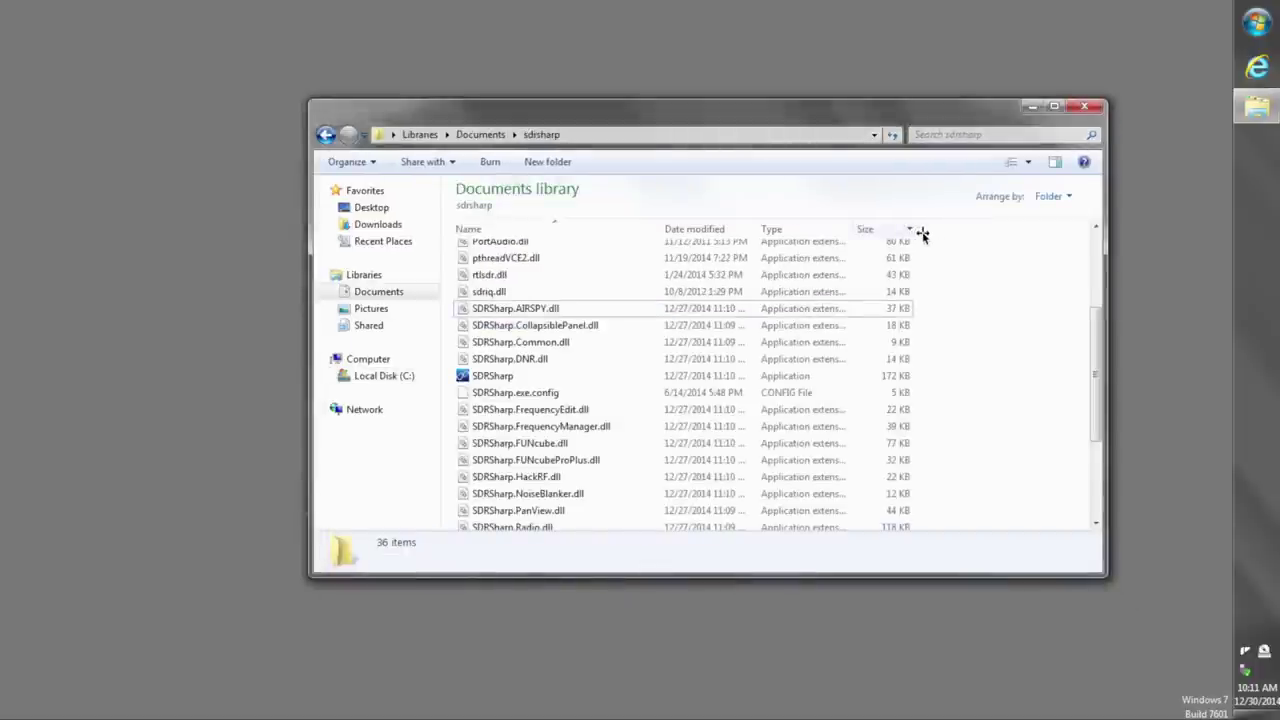
pyautogui.click(1092, 107)
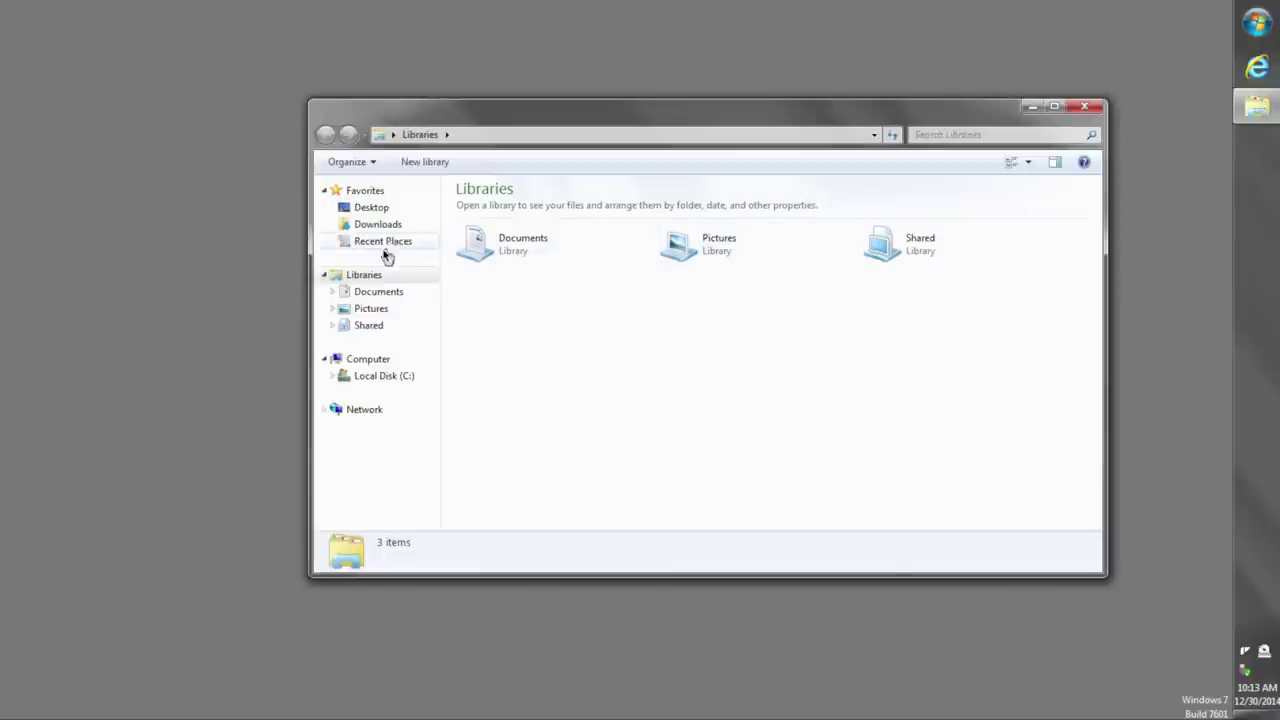
pyautogui.click(376, 292)
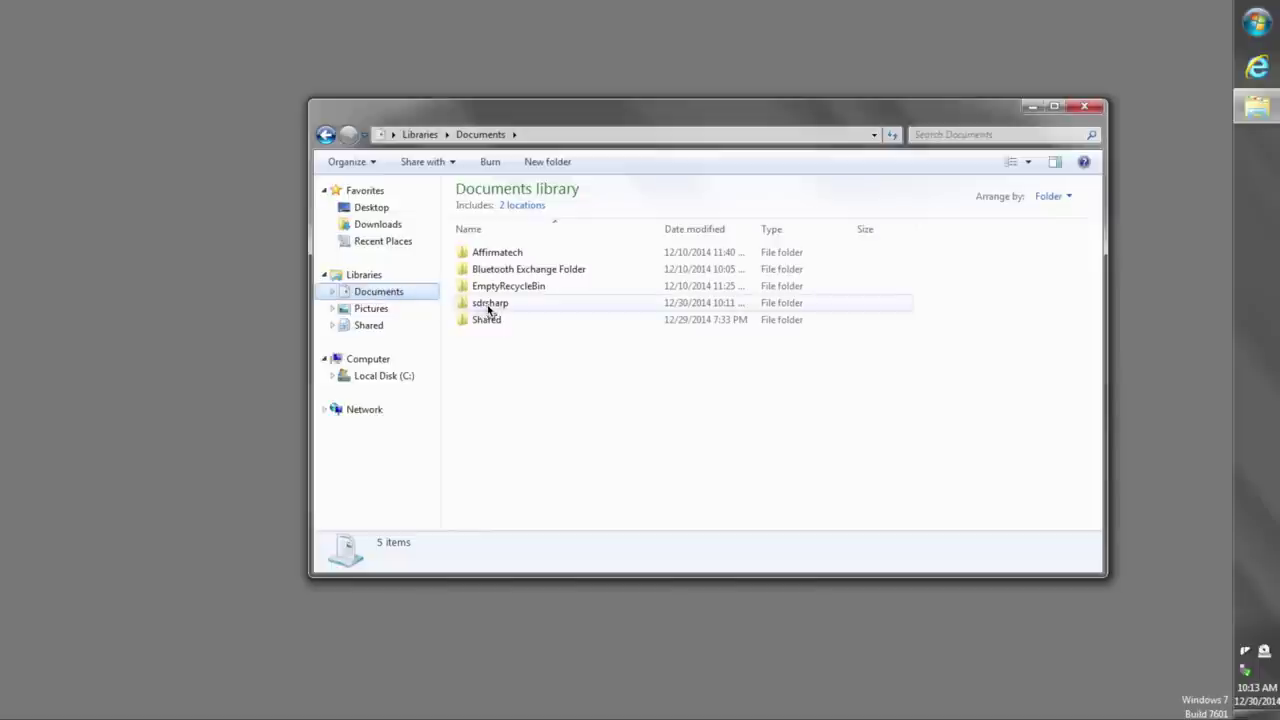
# Step: Open the sdrsharp folder and launch the zadig driver tool
pyautogui.doubleClick(489, 304)
pyautogui.scroll(-6, 555, 352)
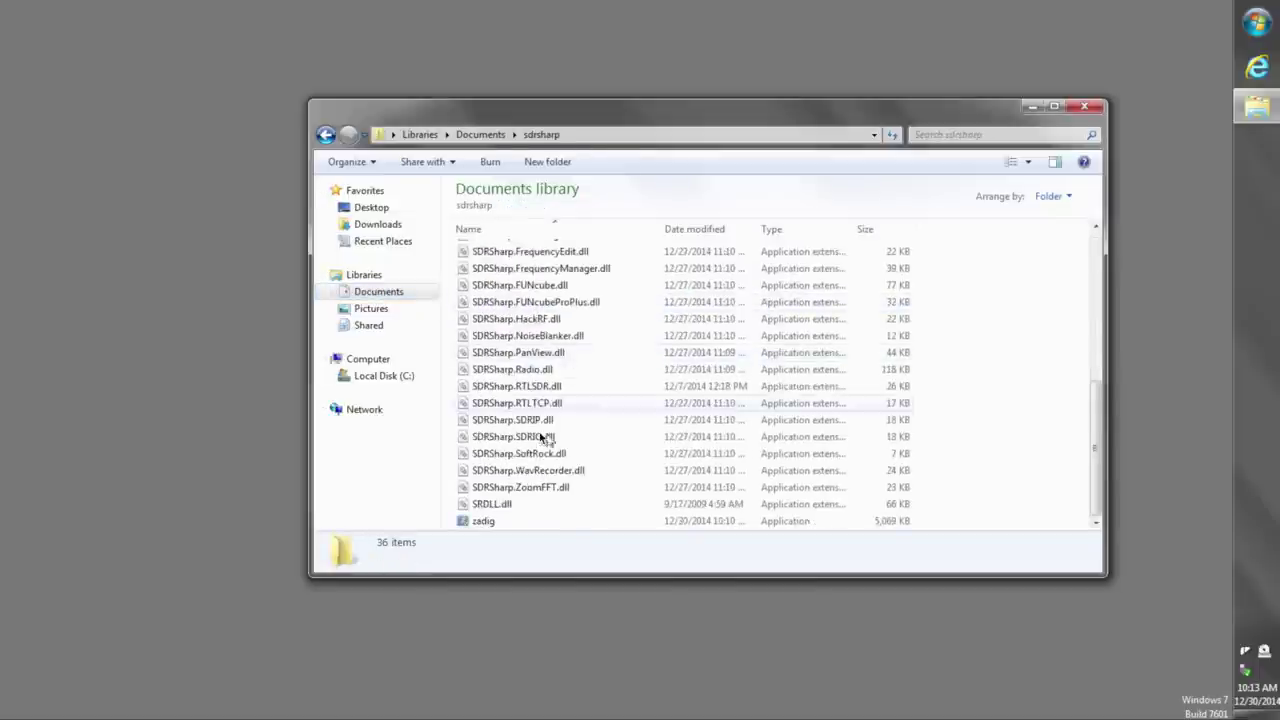
pyautogui.click(487, 522)
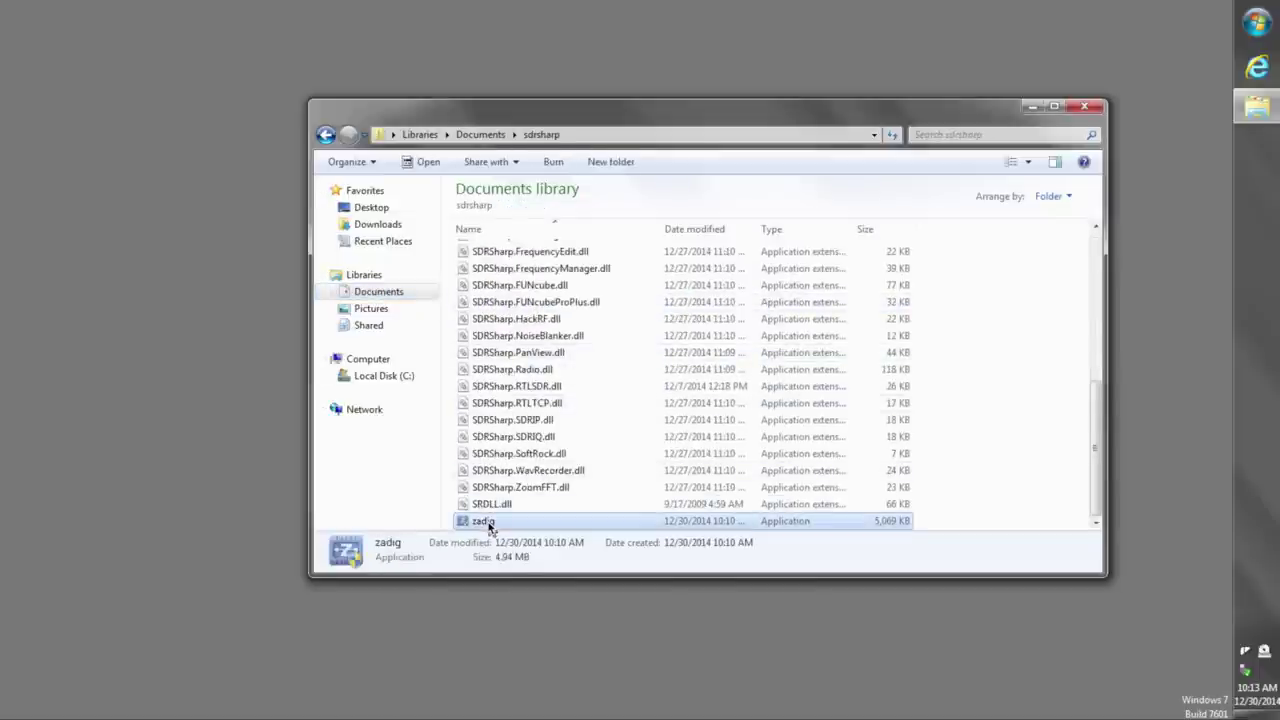
pyautogui.doubleClick(487, 522)
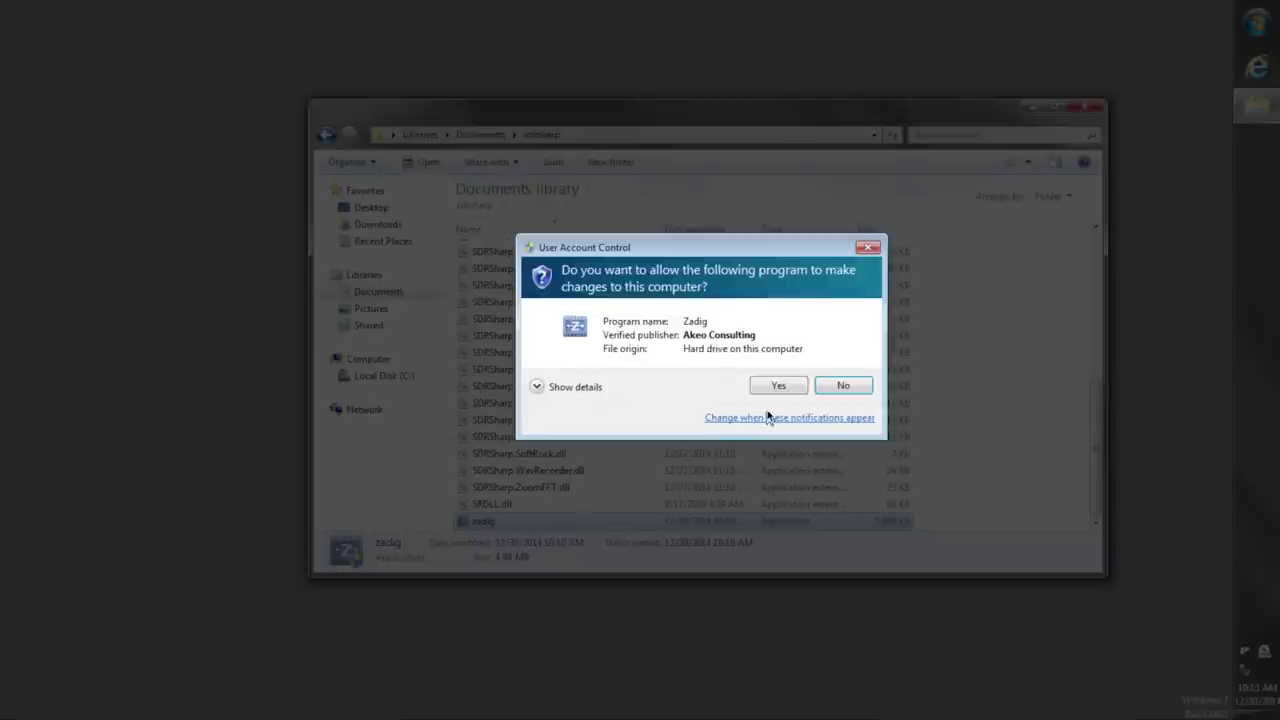
# Step: Install the WinUSB driver on Bulk-In, Interface (Interface 0) in Zadig, then close Zadig
pyautogui.click(775, 386)
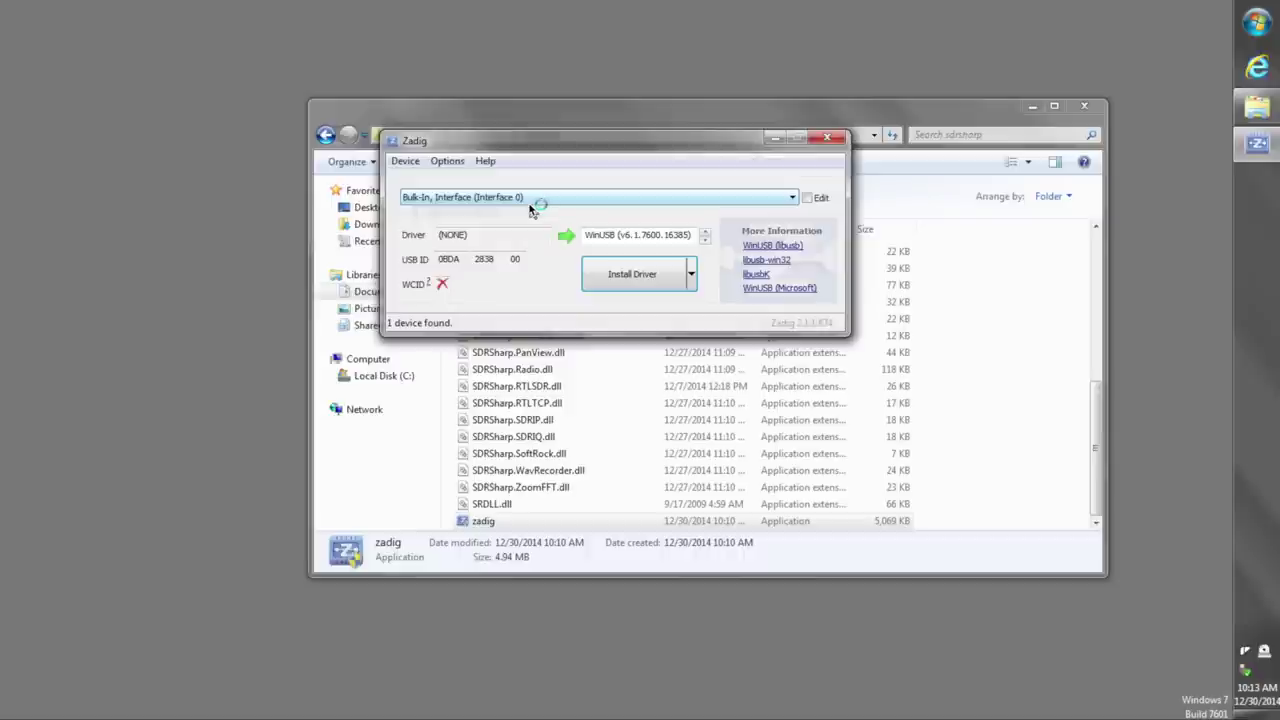
pyautogui.click(446, 161)
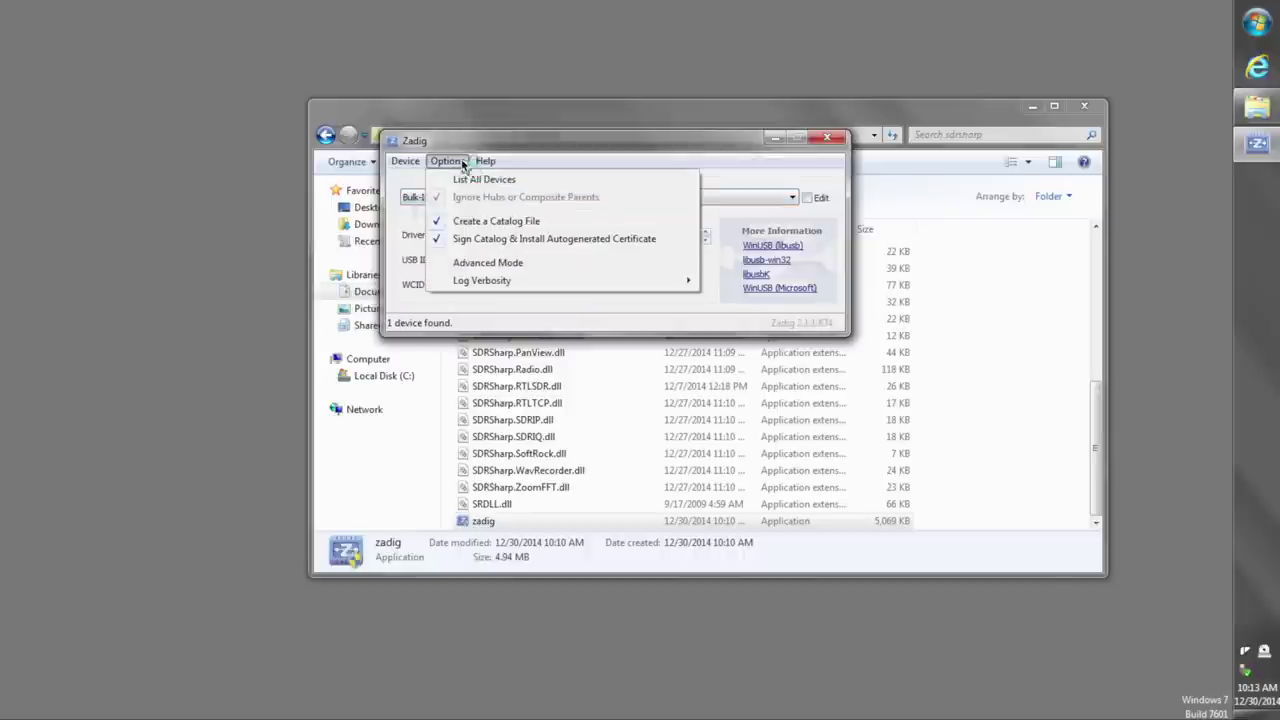
pyautogui.click(461, 163)
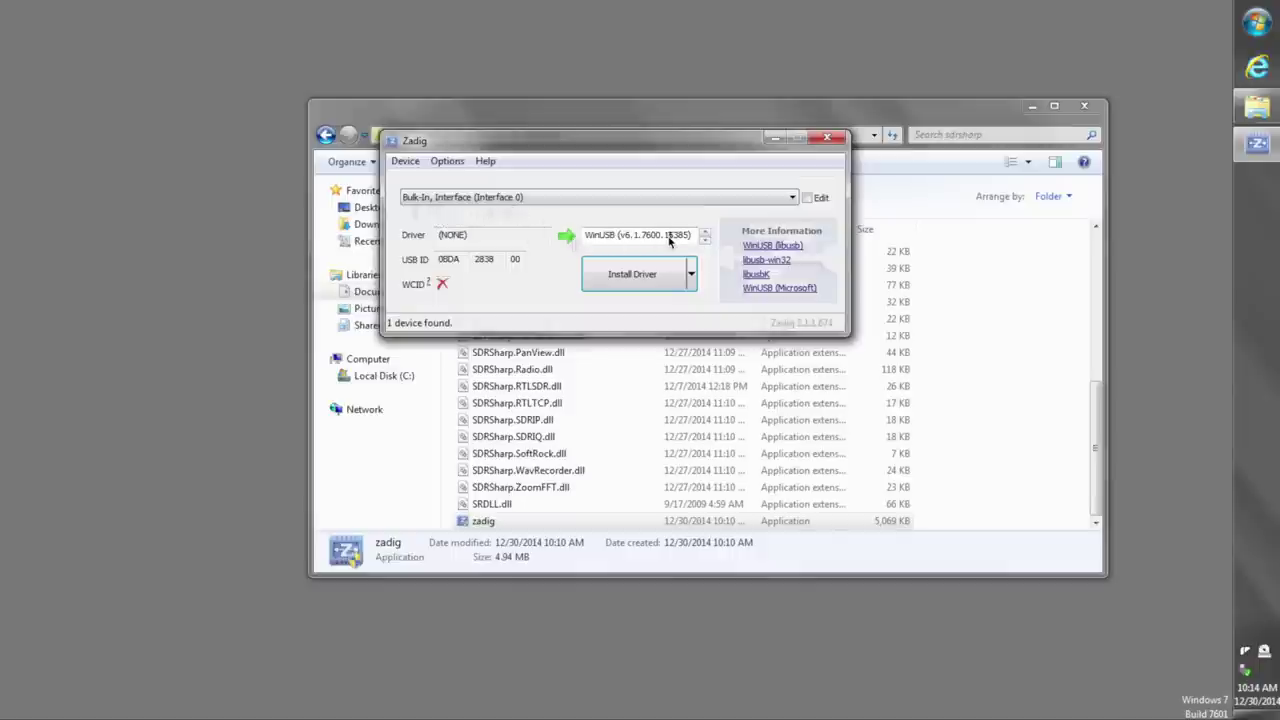
pyautogui.click(625, 276)
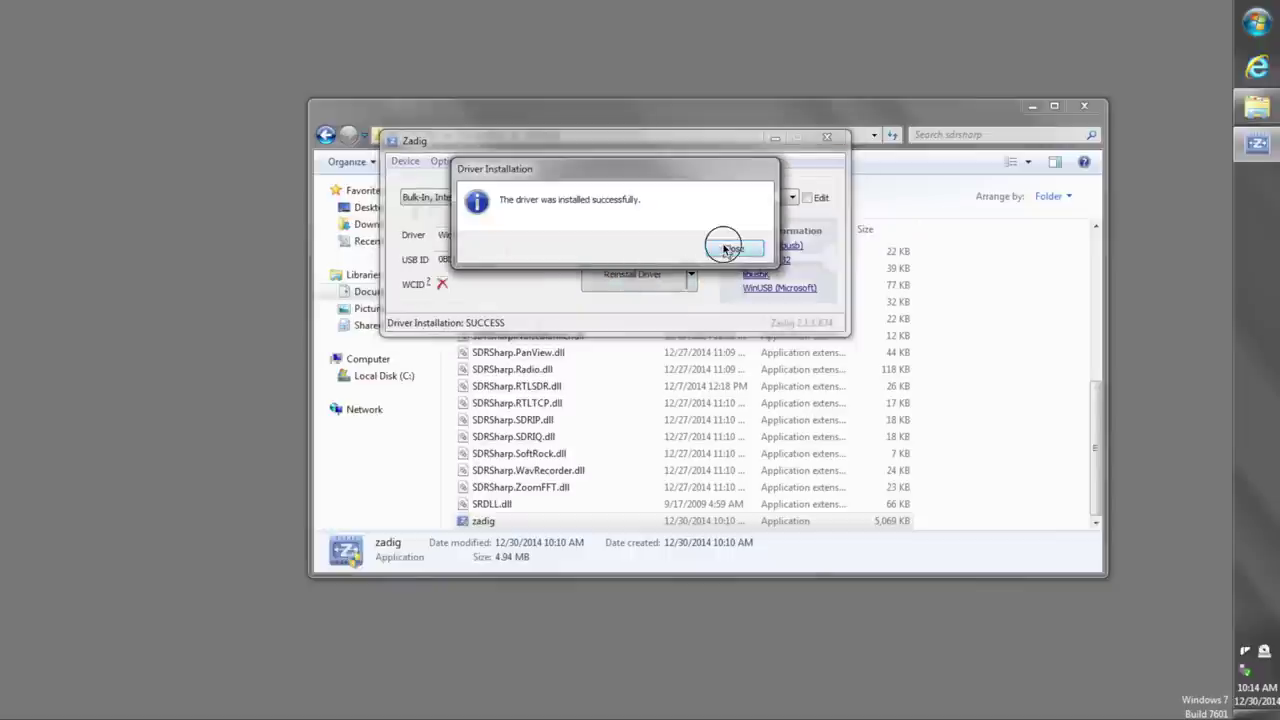
pyautogui.click(727, 248)
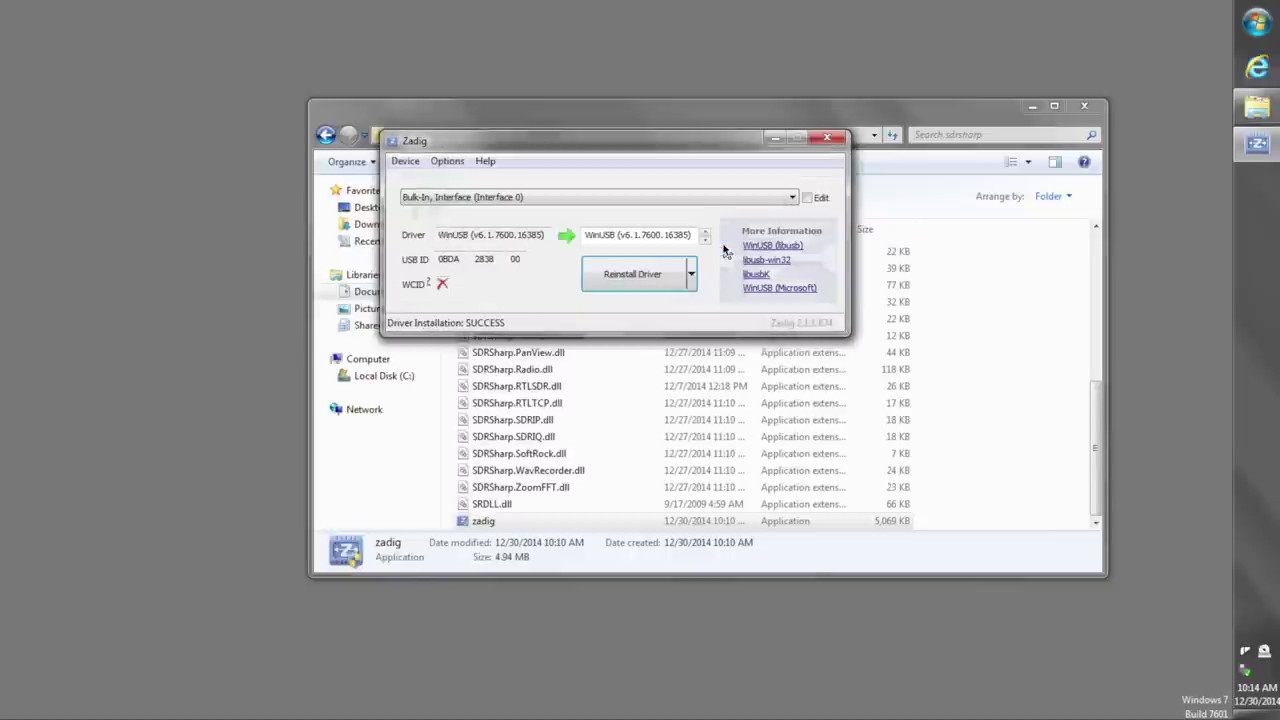
pyautogui.click(836, 139)
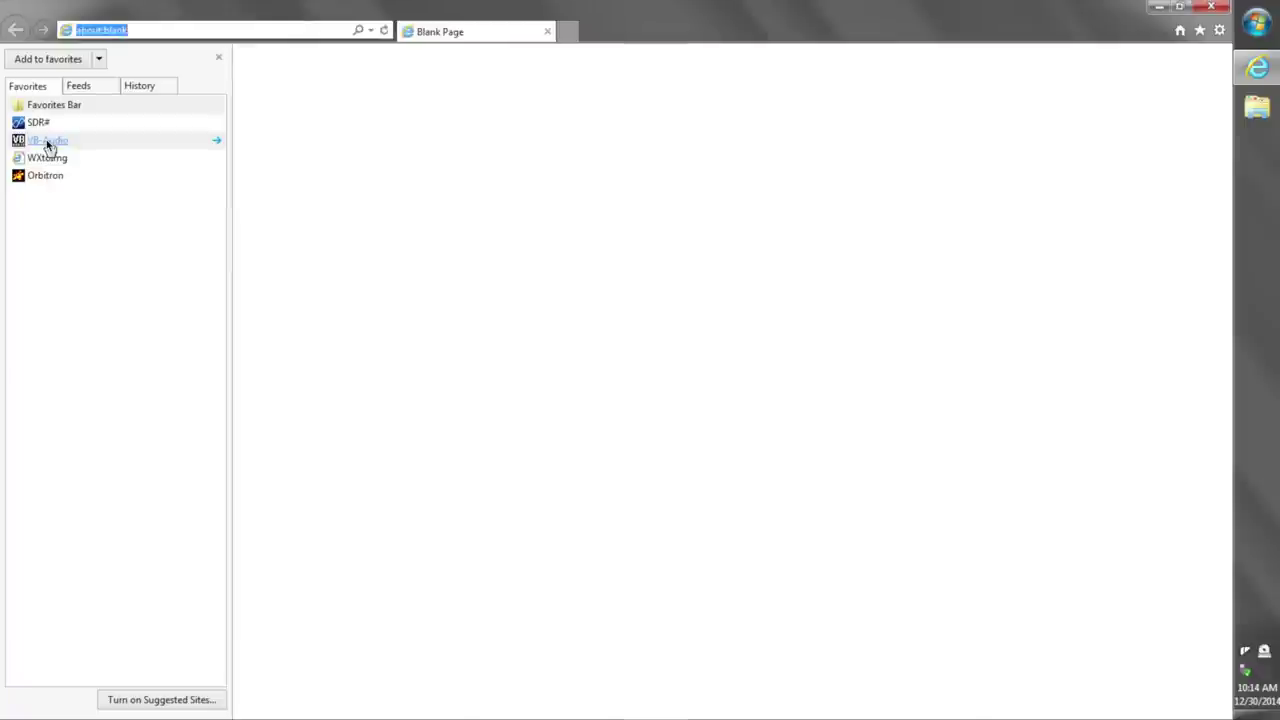
# Step: Save VBCABLEDriver_Pack42b.zip from the VB-Audio site's VB-CABLE Driver section, then close the browser
pyautogui.click(46, 139)
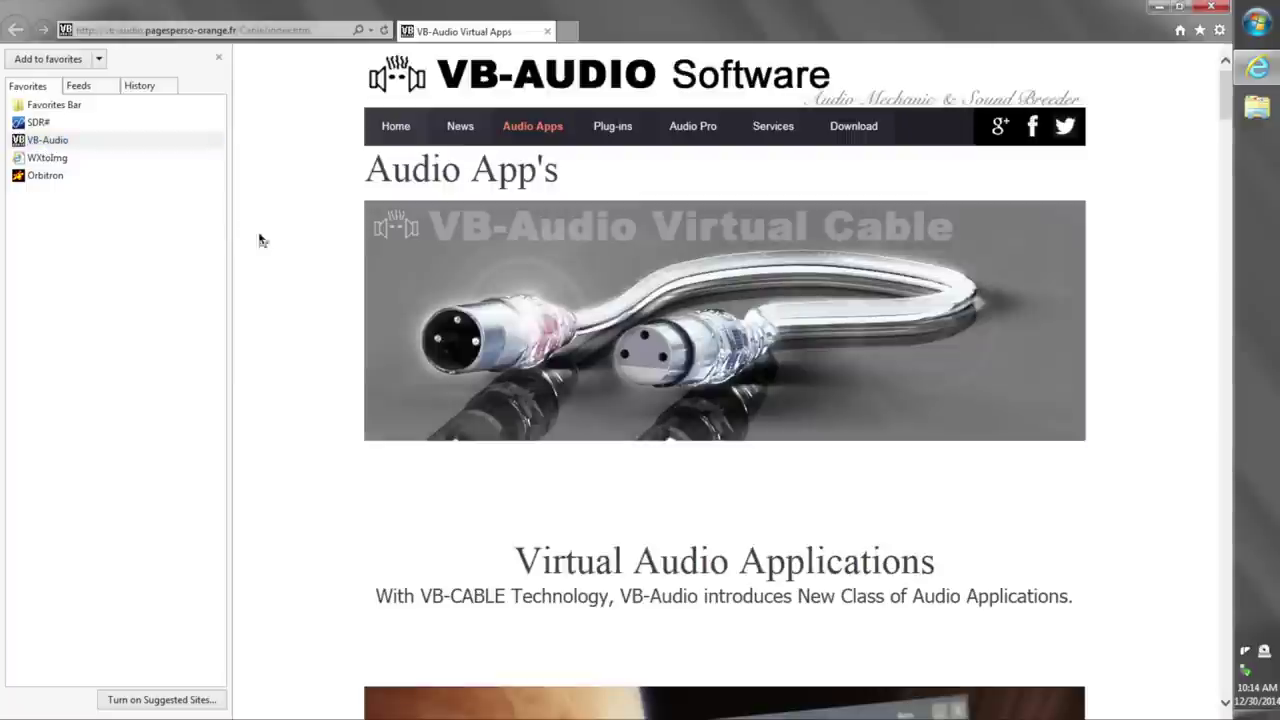
pyautogui.scroll(-6, 283, 263)
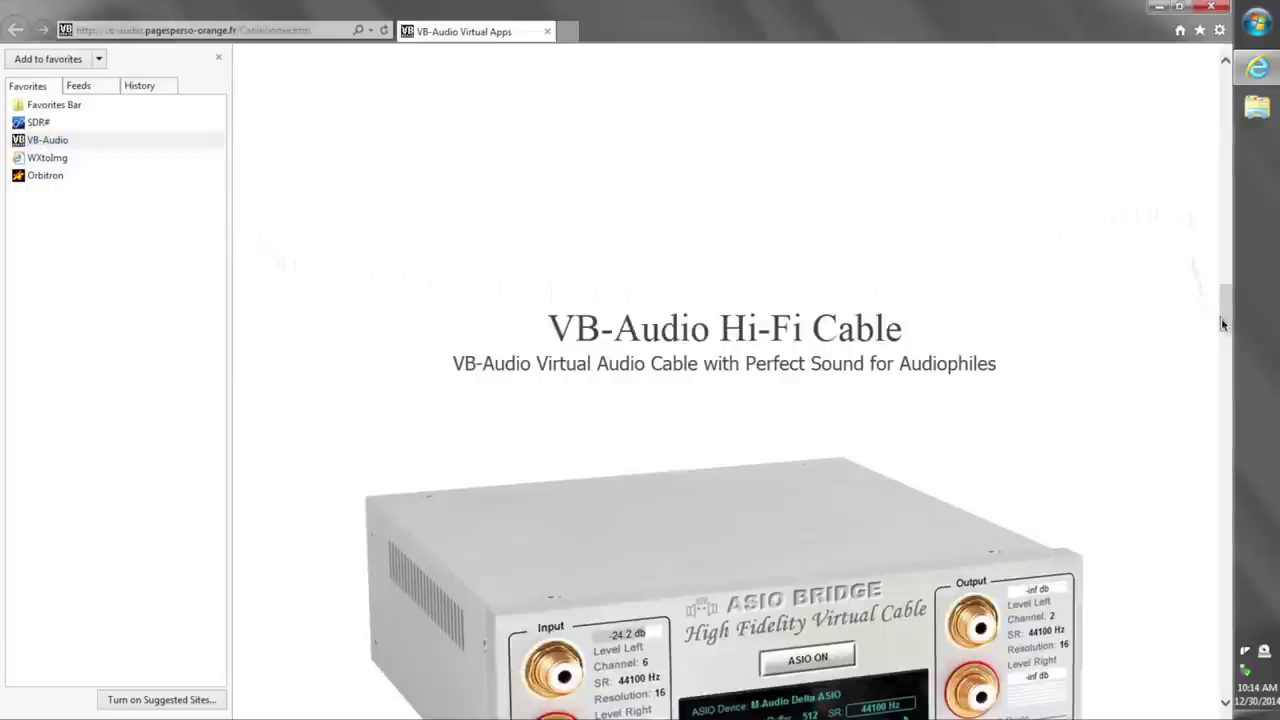
pyautogui.moveTo(1221, 323); pyautogui.dragTo(1221, 255)
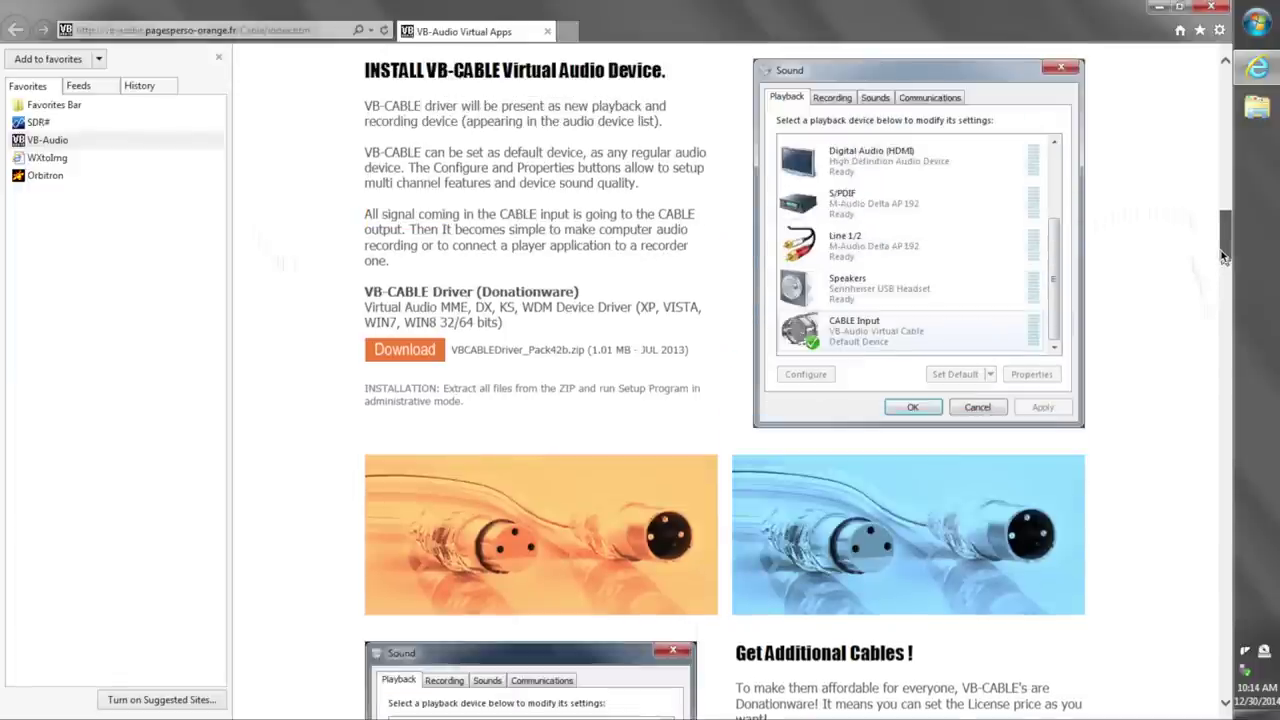
pyautogui.click(402, 352)
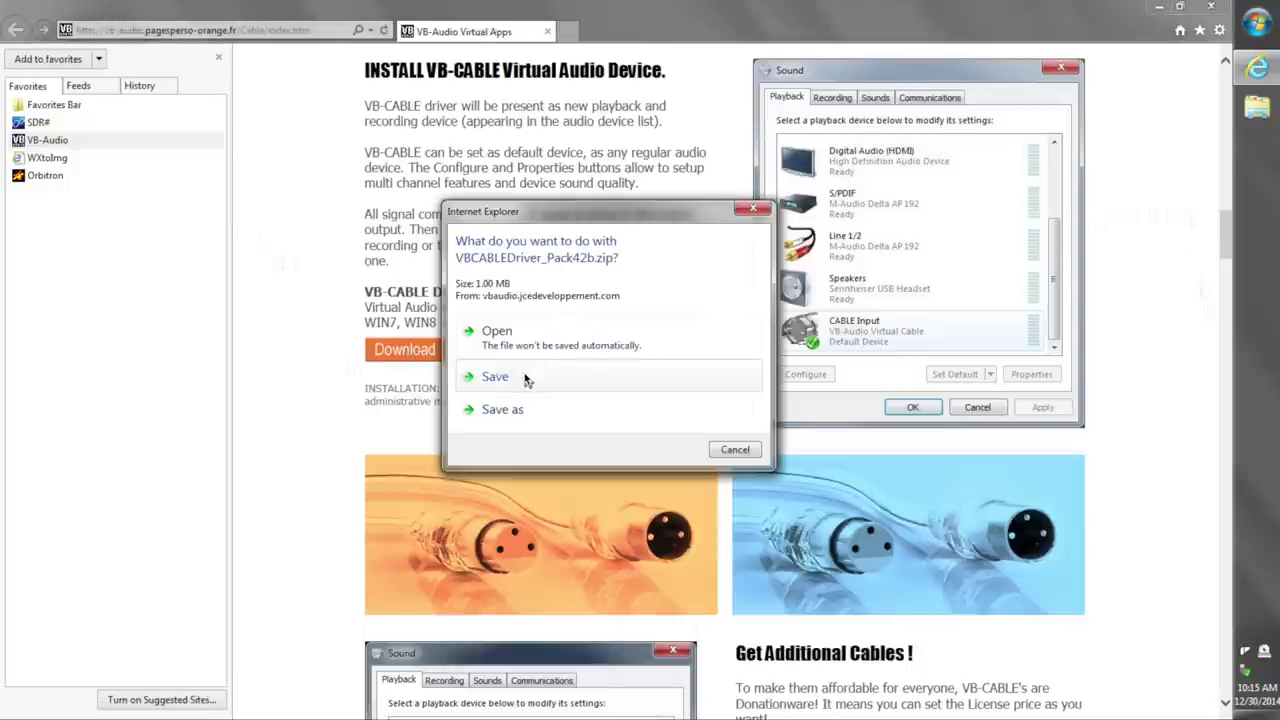
pyautogui.click(526, 376)
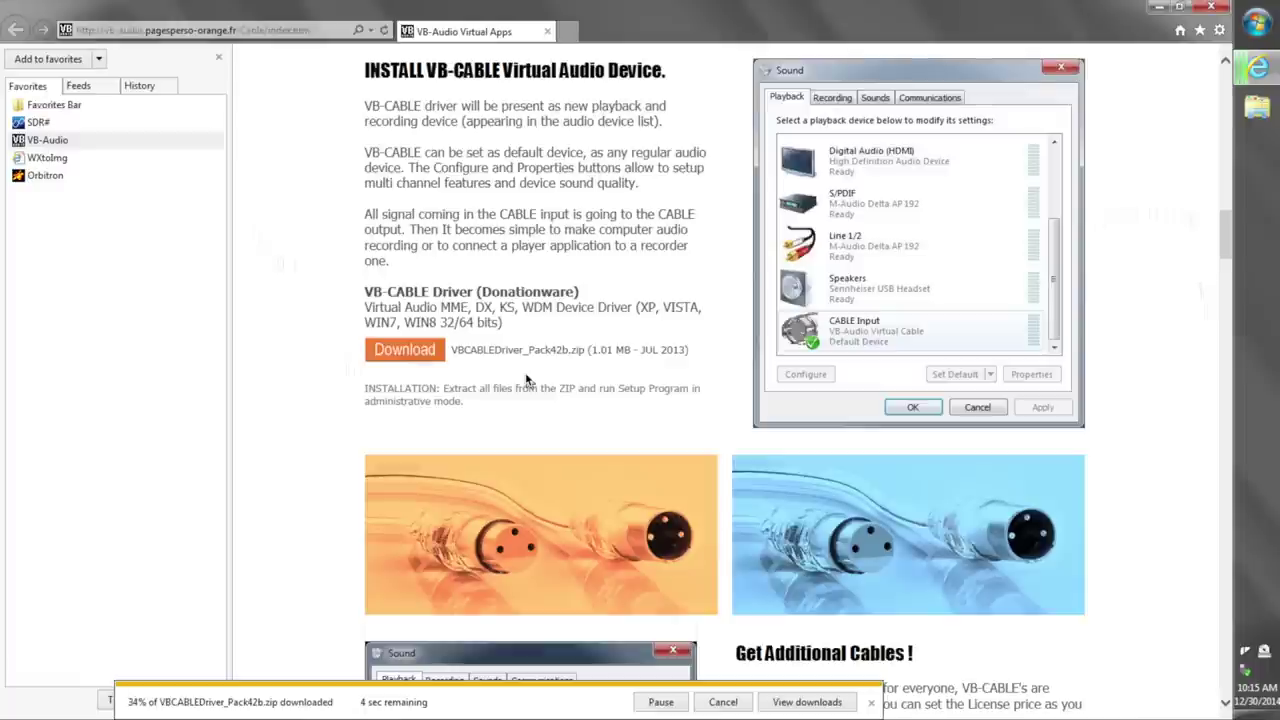
pyautogui.click(1213, 9)
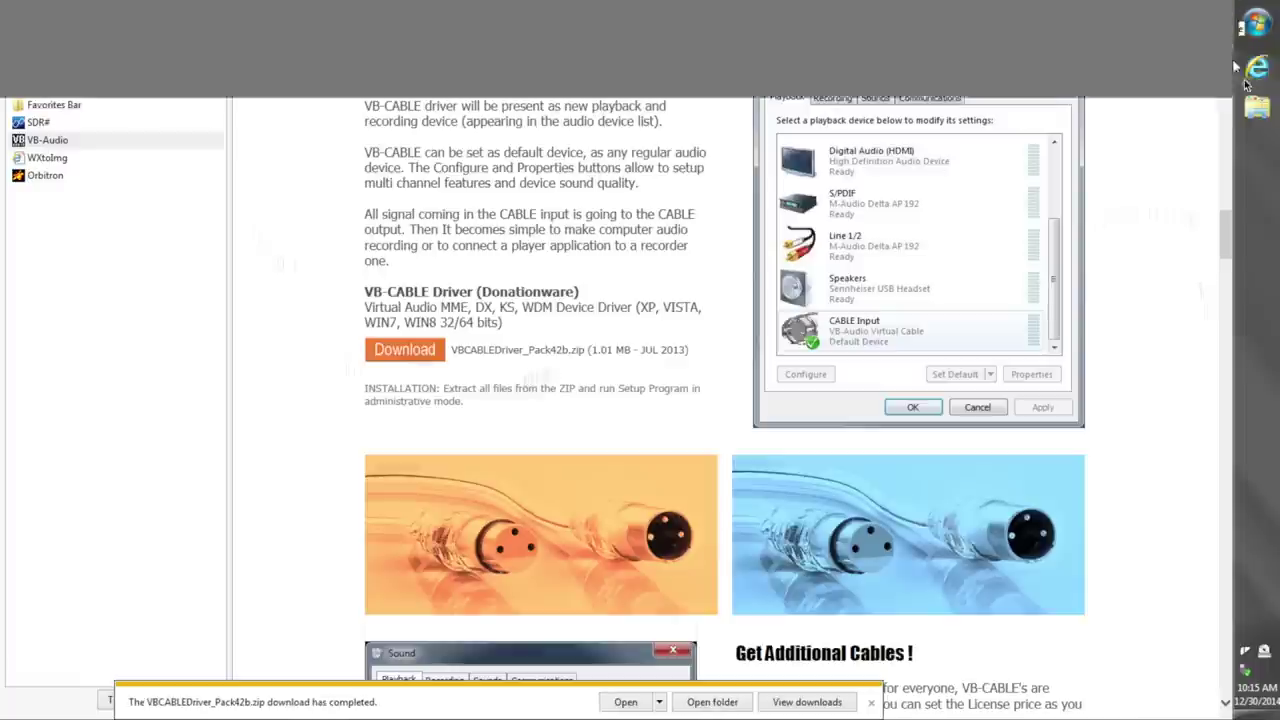
# Step: Extract VBCABLEDriver_Pack42b.zip in Downloads and open the extracted folder
pyautogui.click(1256, 106)
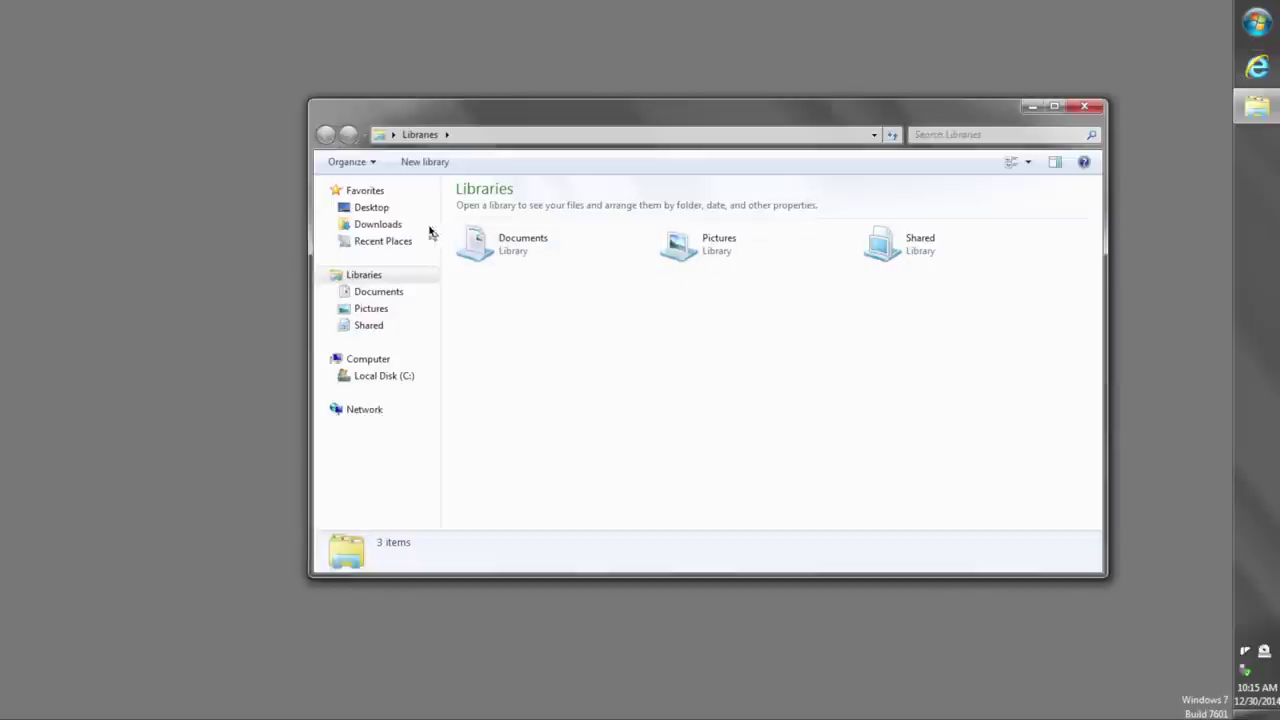
pyautogui.click(376, 230)
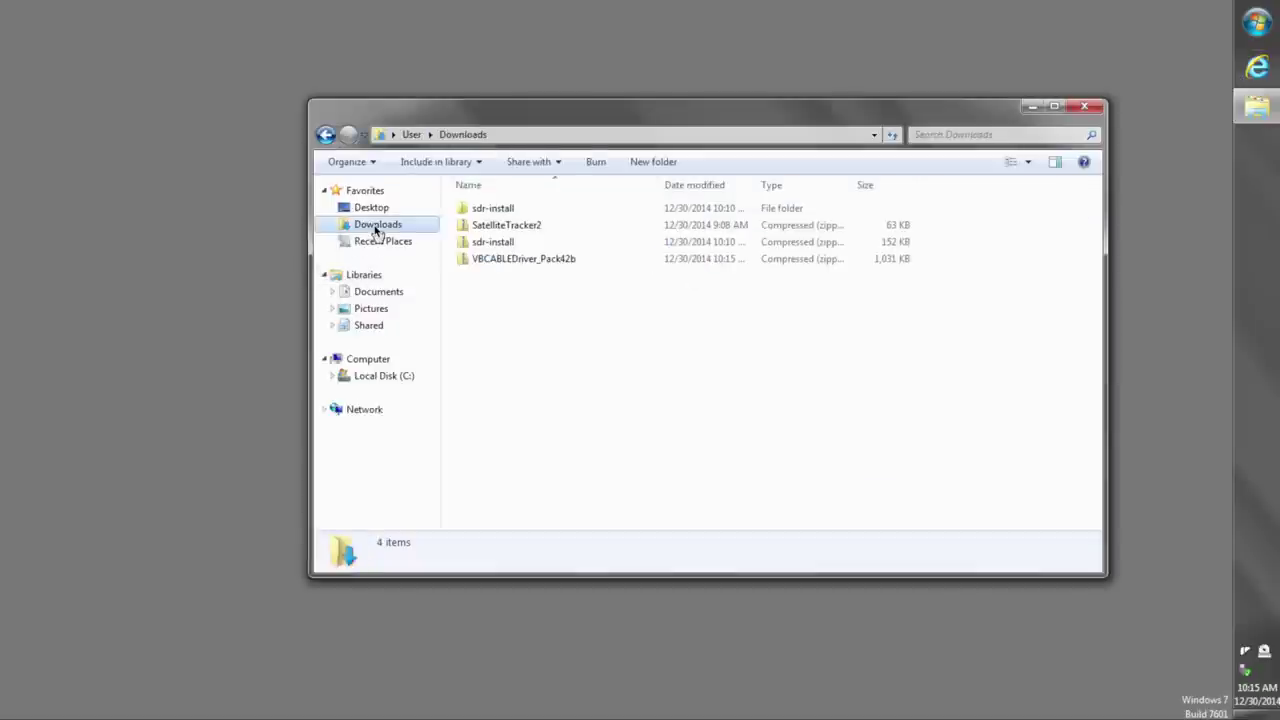
pyautogui.rightClick(484, 264)
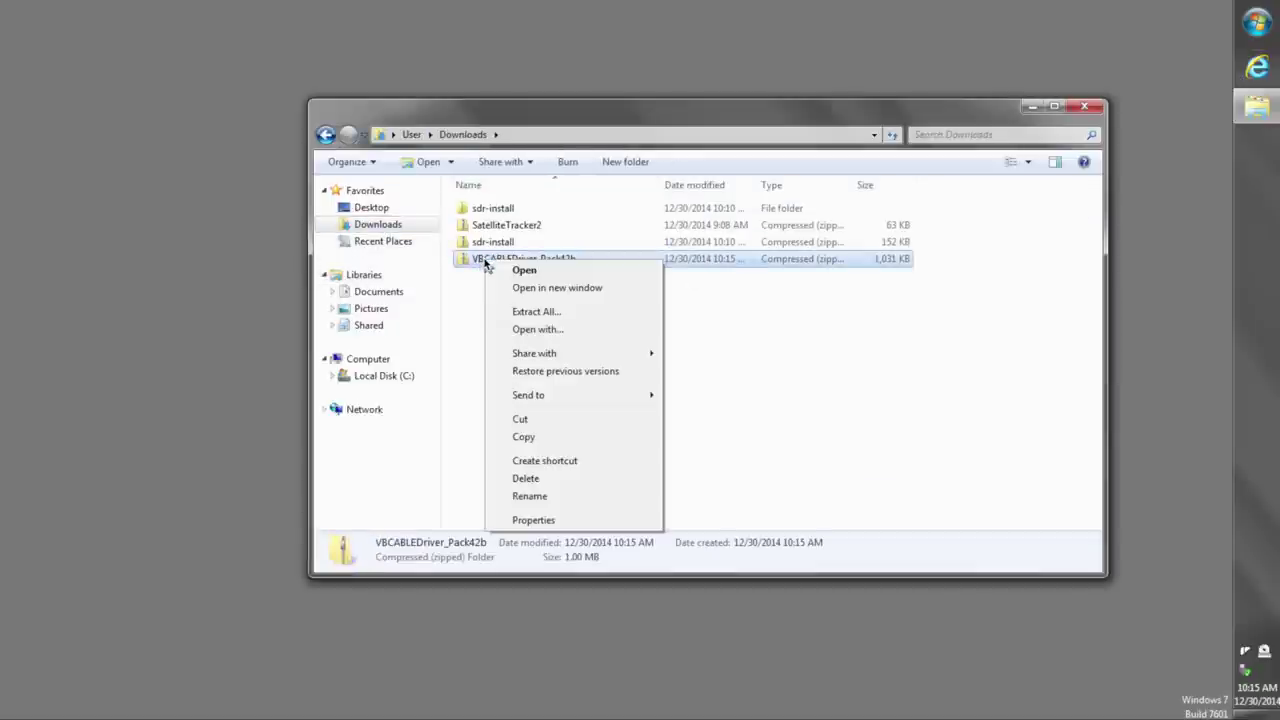
pyautogui.click(519, 311)
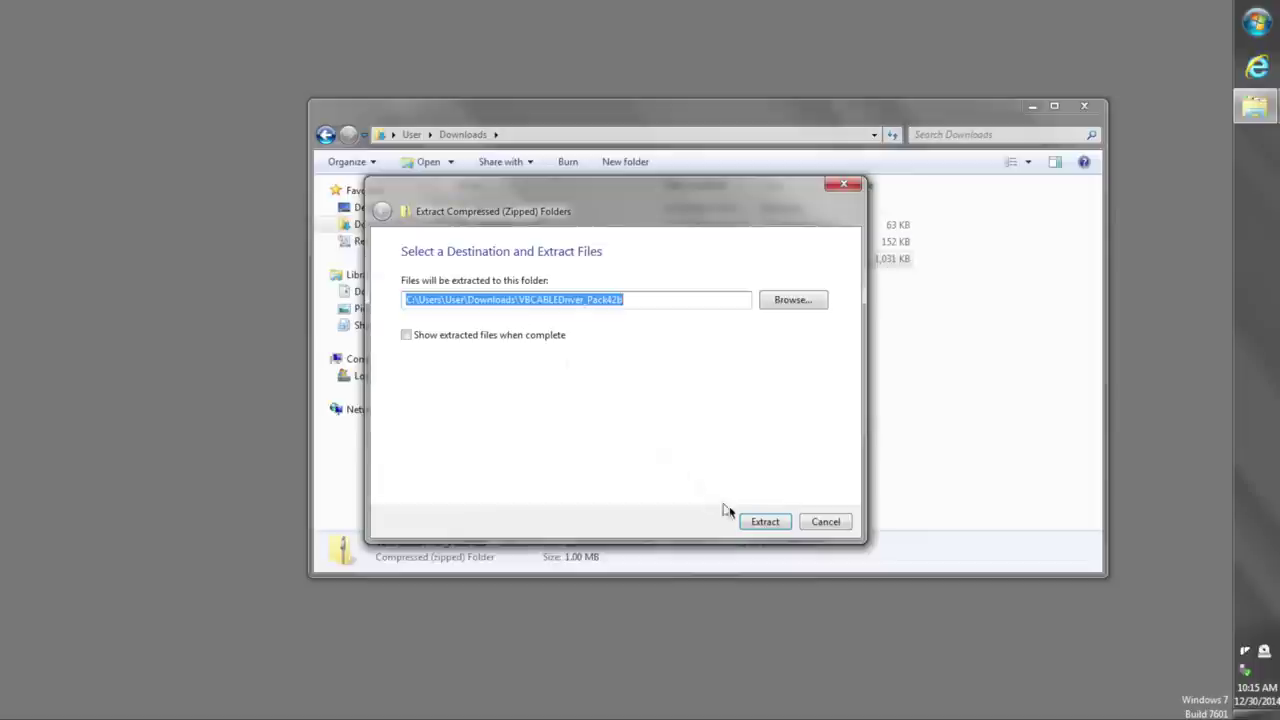
pyautogui.click(756, 524)
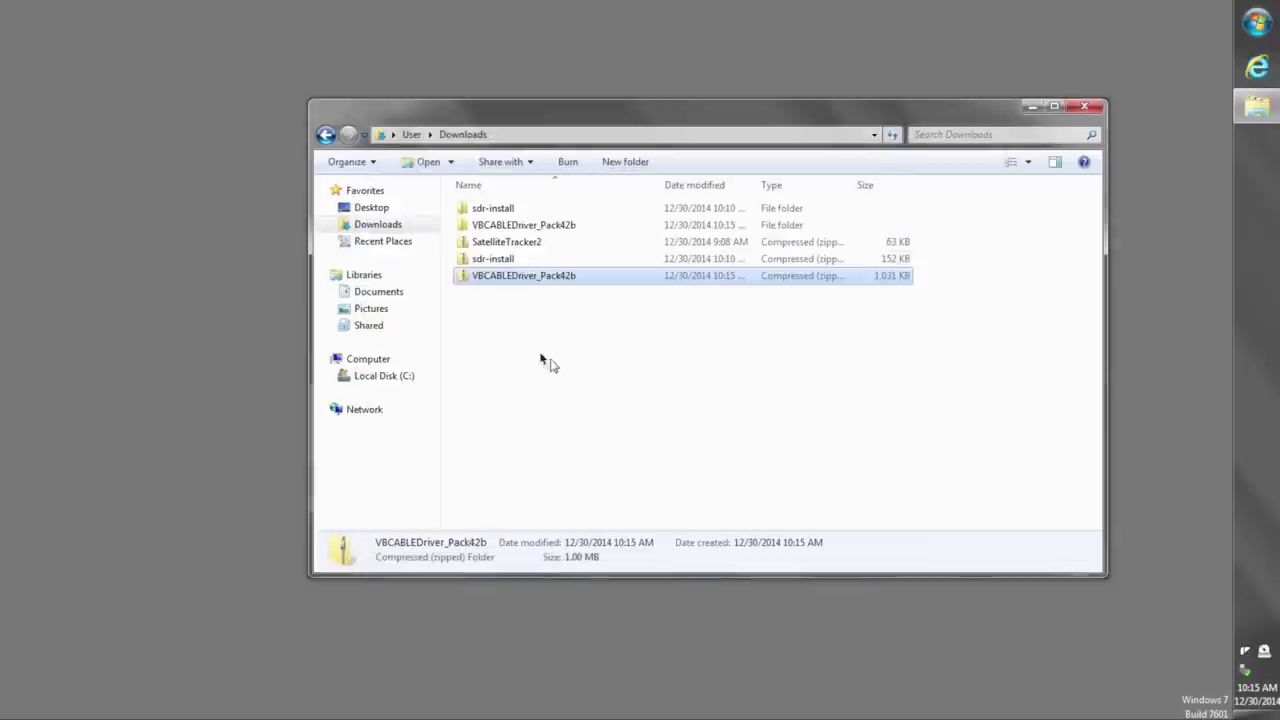
pyautogui.doubleClick(494, 225)
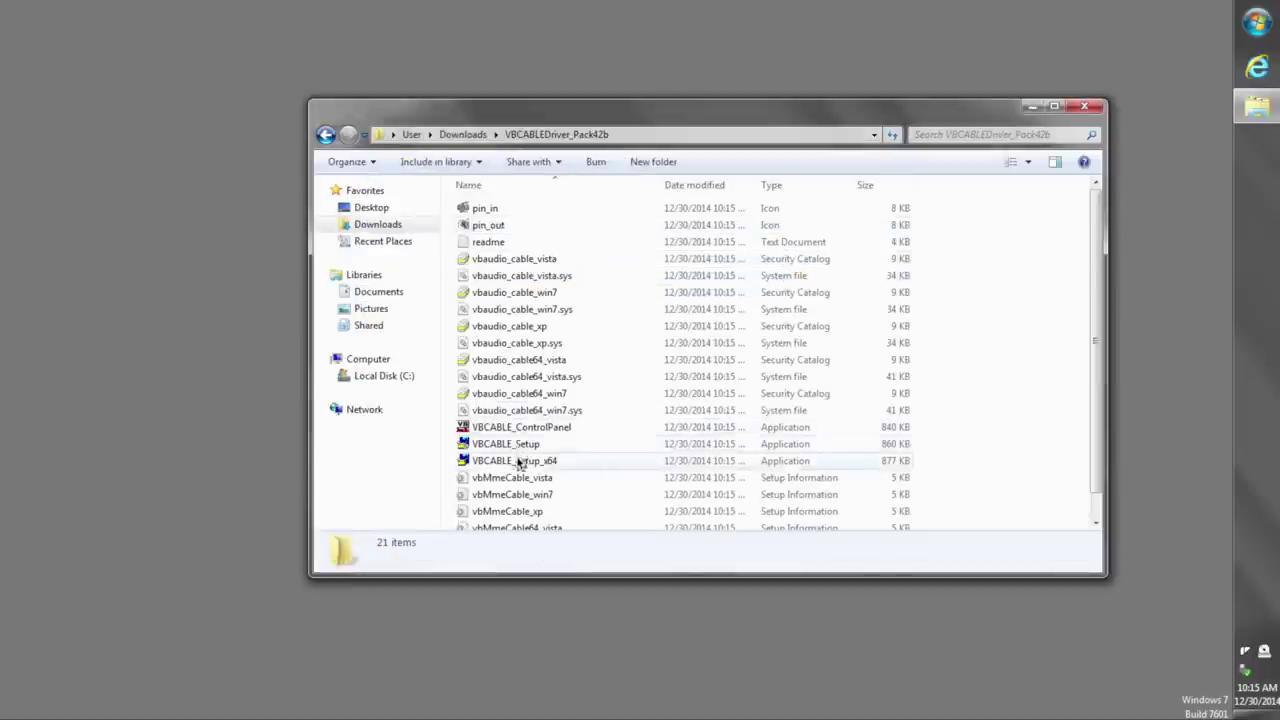
# Step: Run VBCABLE_Setup_x64 as administrator to install the VB-Audio Virtual Cable driver, then close Explorer
pyautogui.moveTo(505, 464)
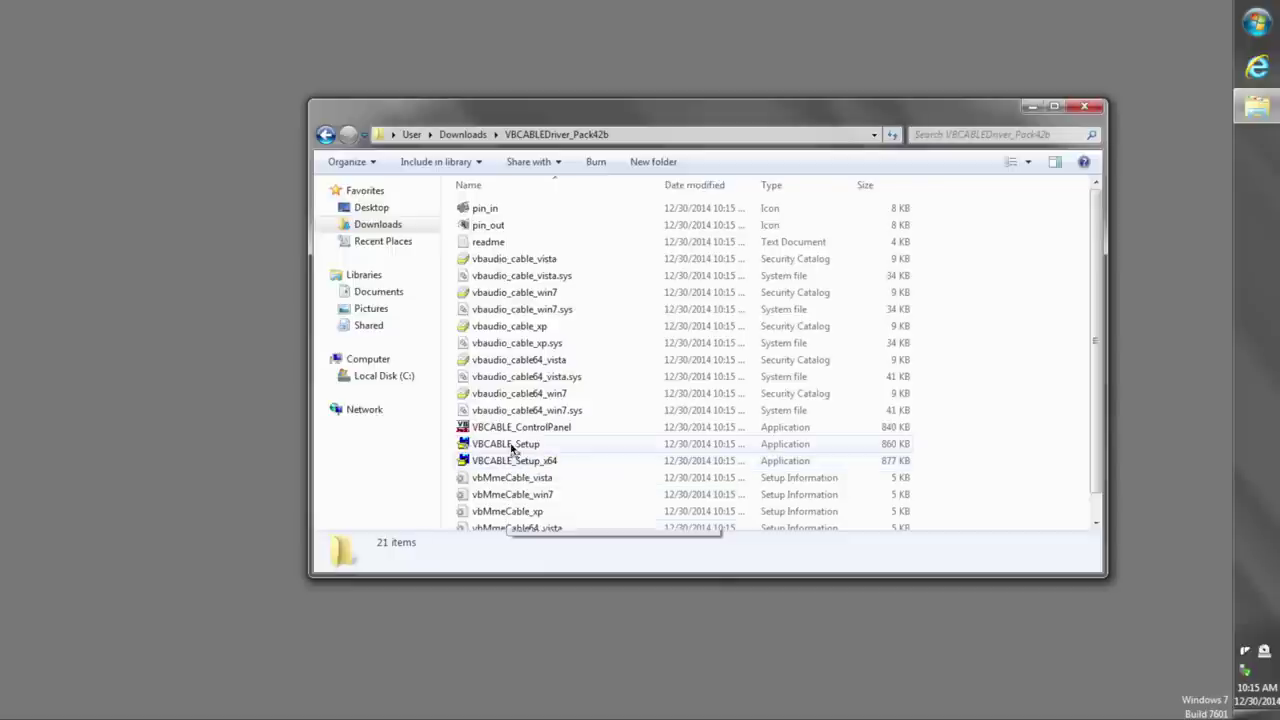
pyautogui.moveTo(535, 449)
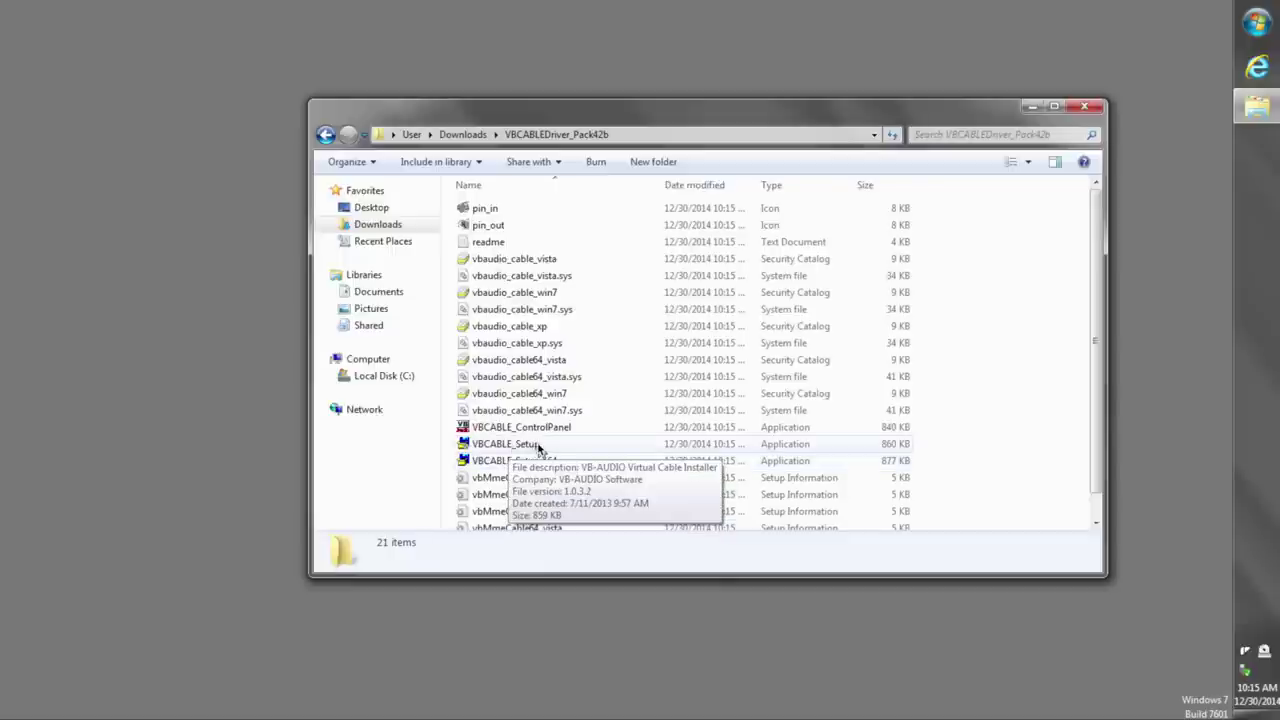
pyautogui.click(487, 464)
pyautogui.doubleClick(487, 464)
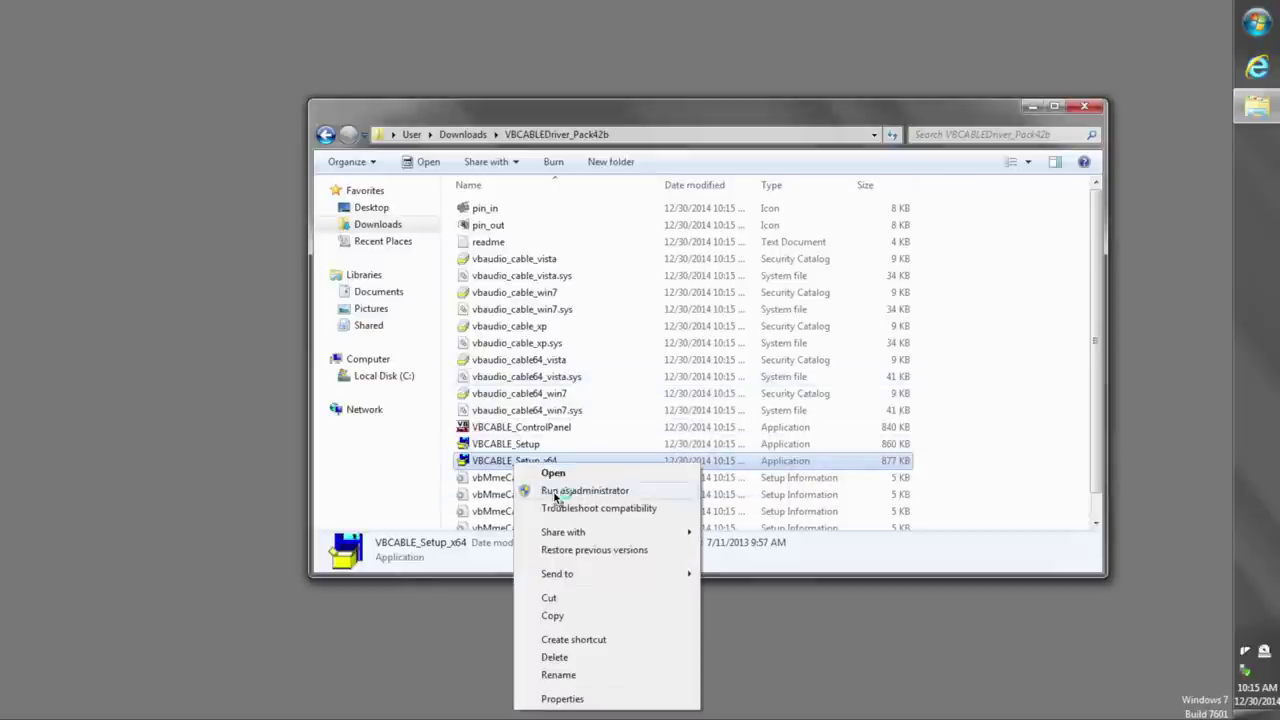
pyautogui.click(570, 490)
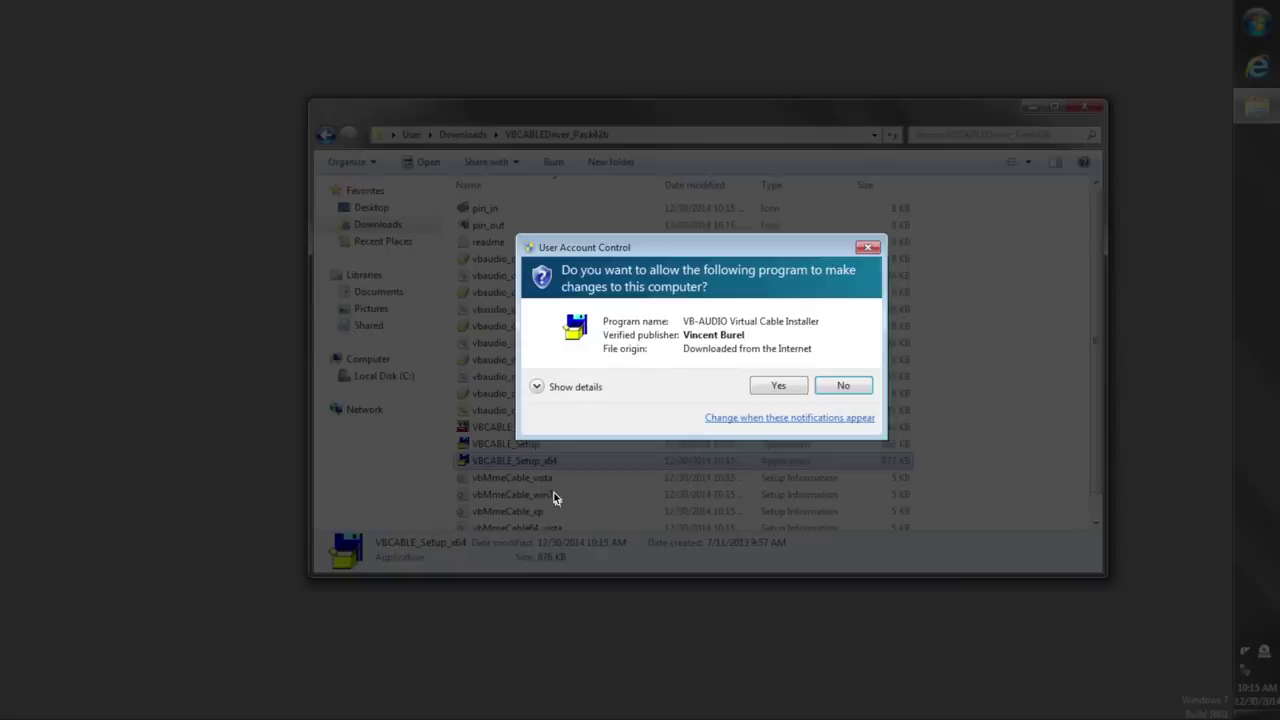
pyautogui.click(777, 387)
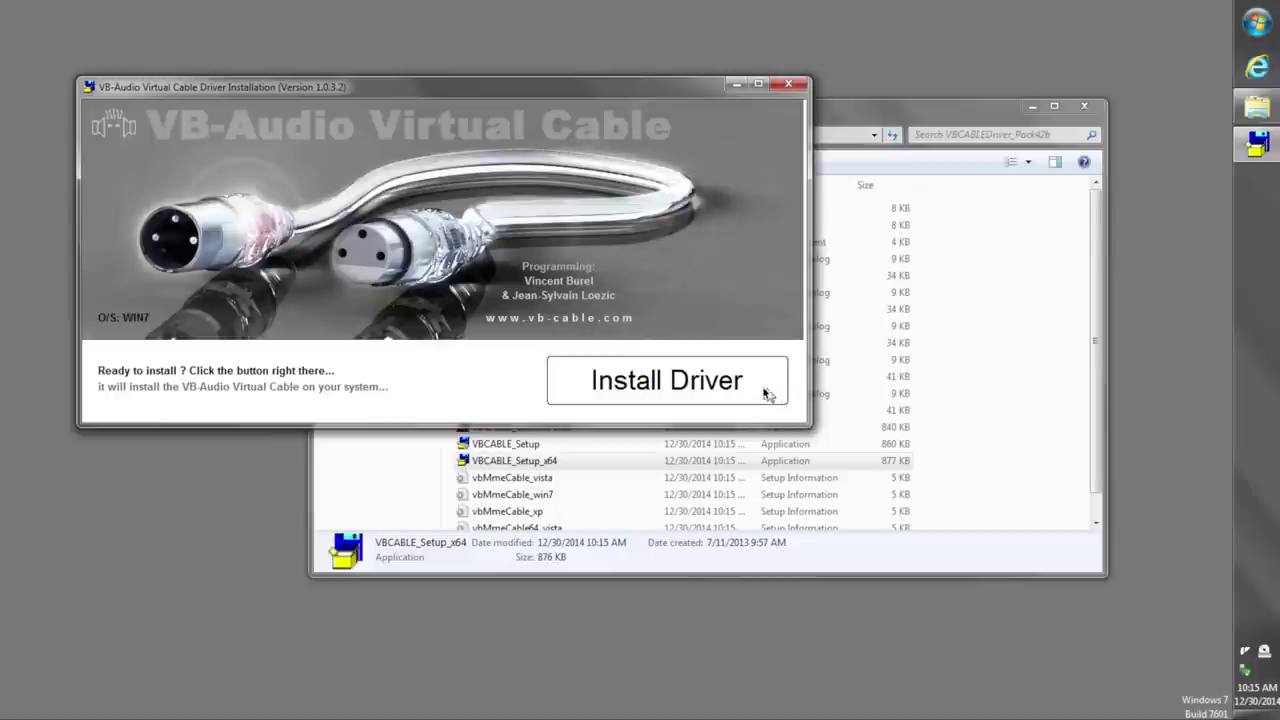
pyautogui.click(646, 386)
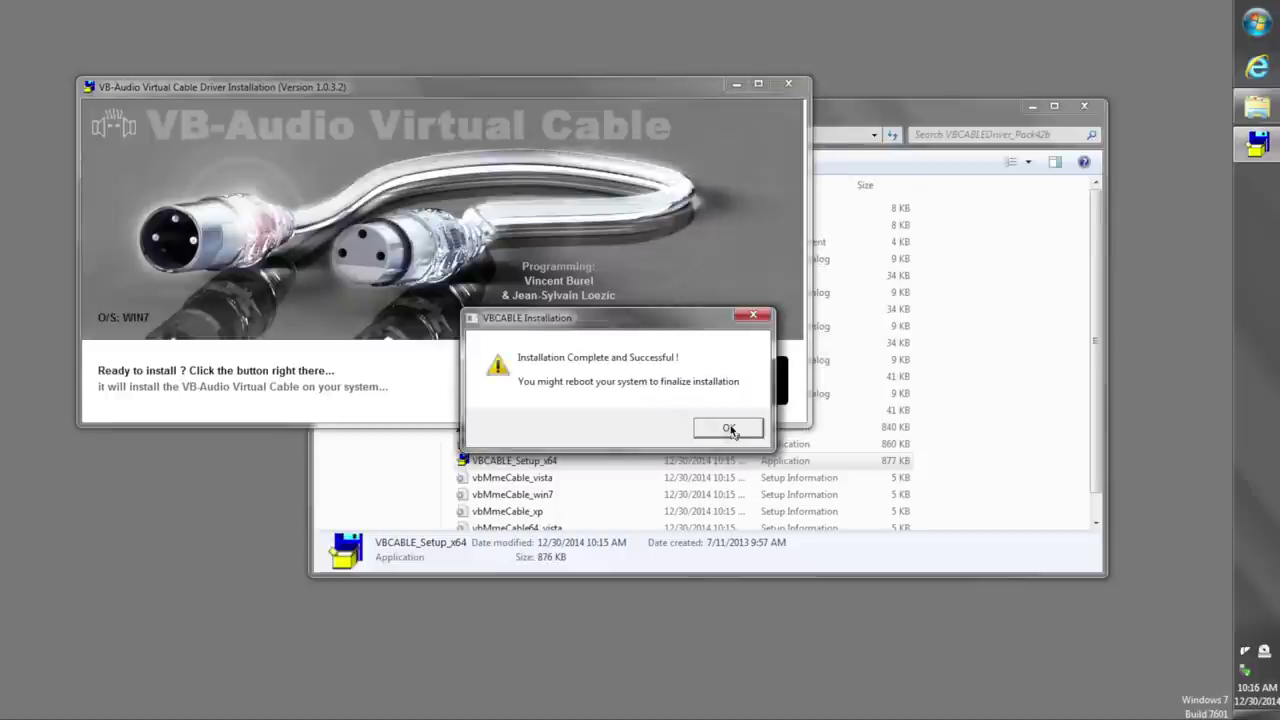
pyautogui.click(729, 428)
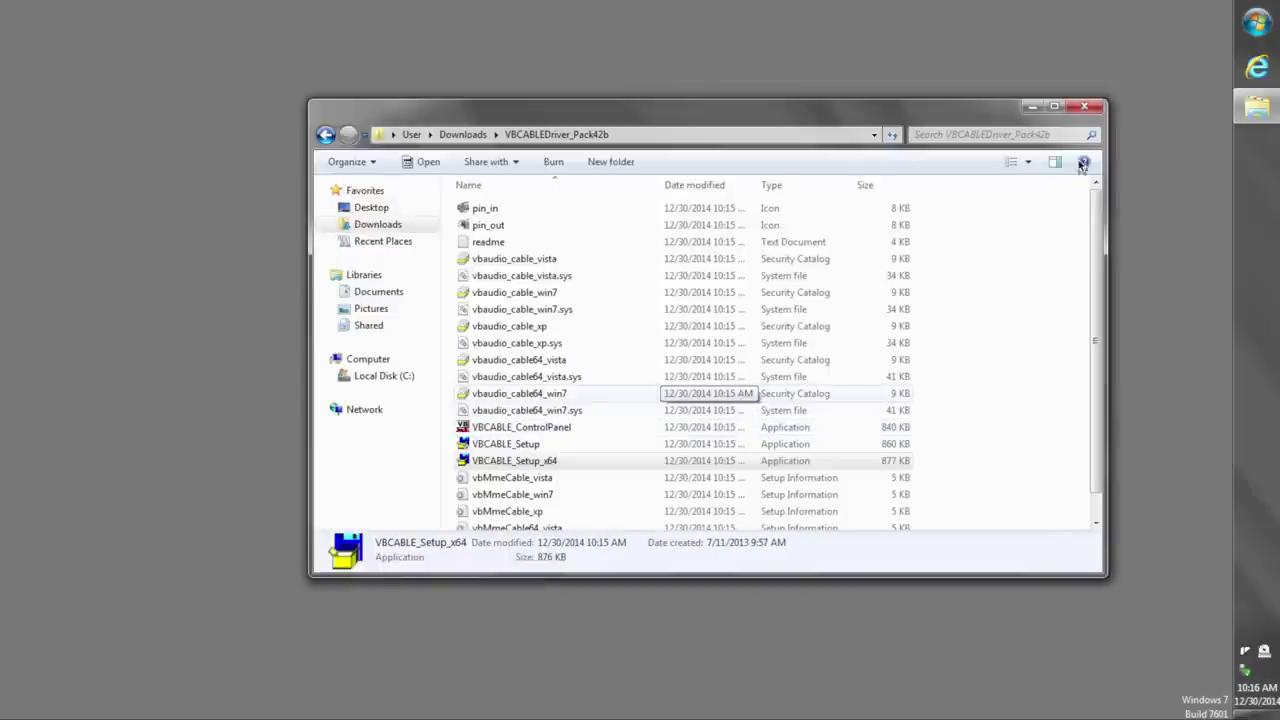
pyautogui.click(1082, 108)
# Step: Save wxinst21011.exe from the WXtoImg site's Windows download link
pyautogui.click(1257, 66)
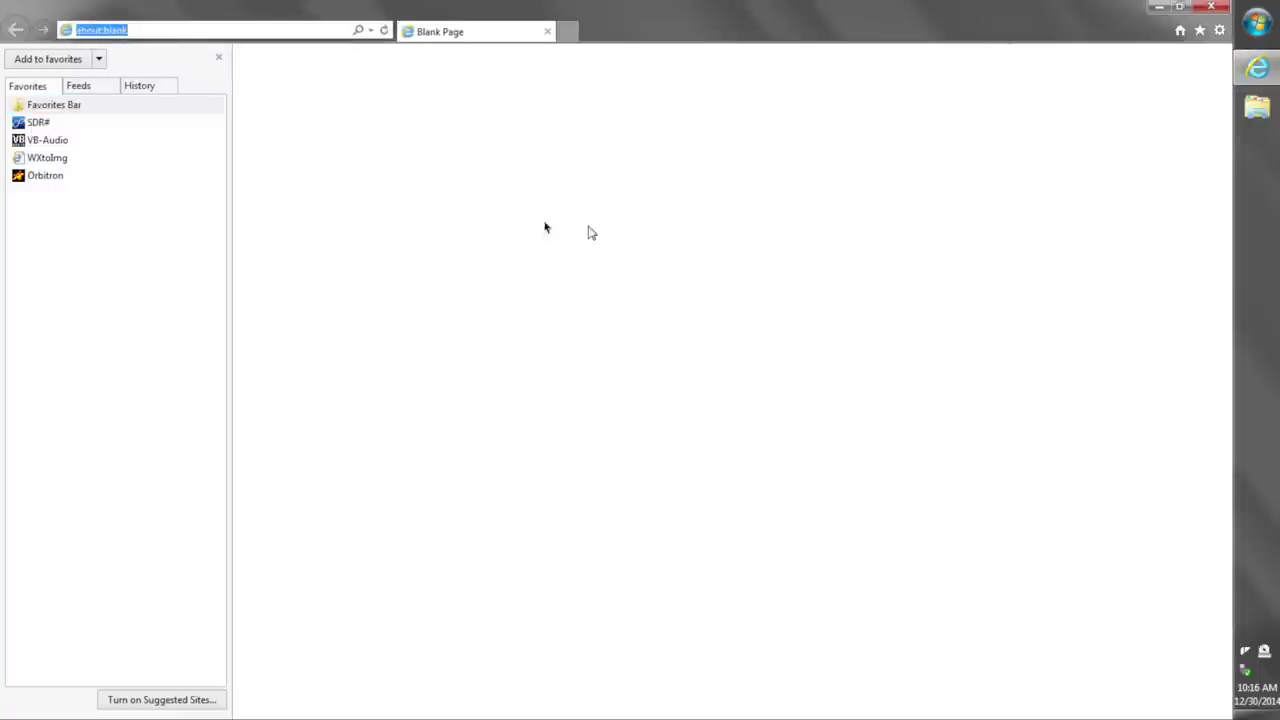
pyautogui.click(53, 161)
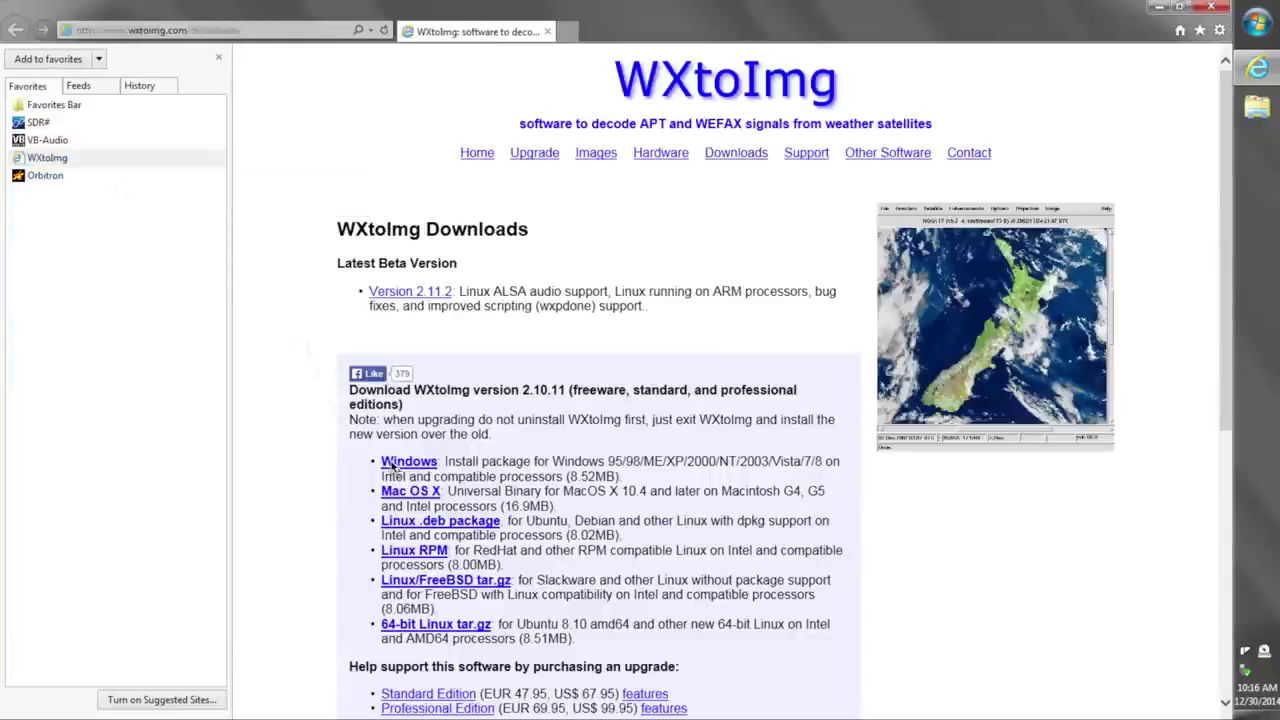
pyautogui.click(394, 463)
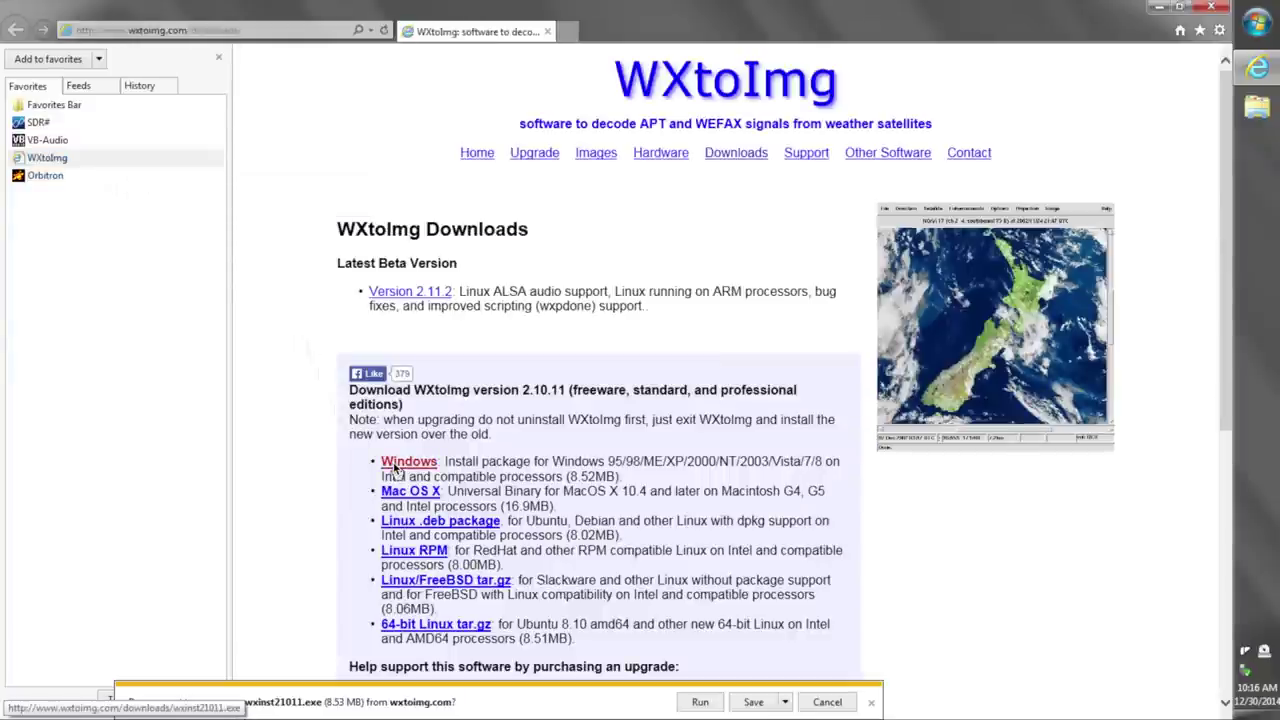
pyautogui.click(753, 702)
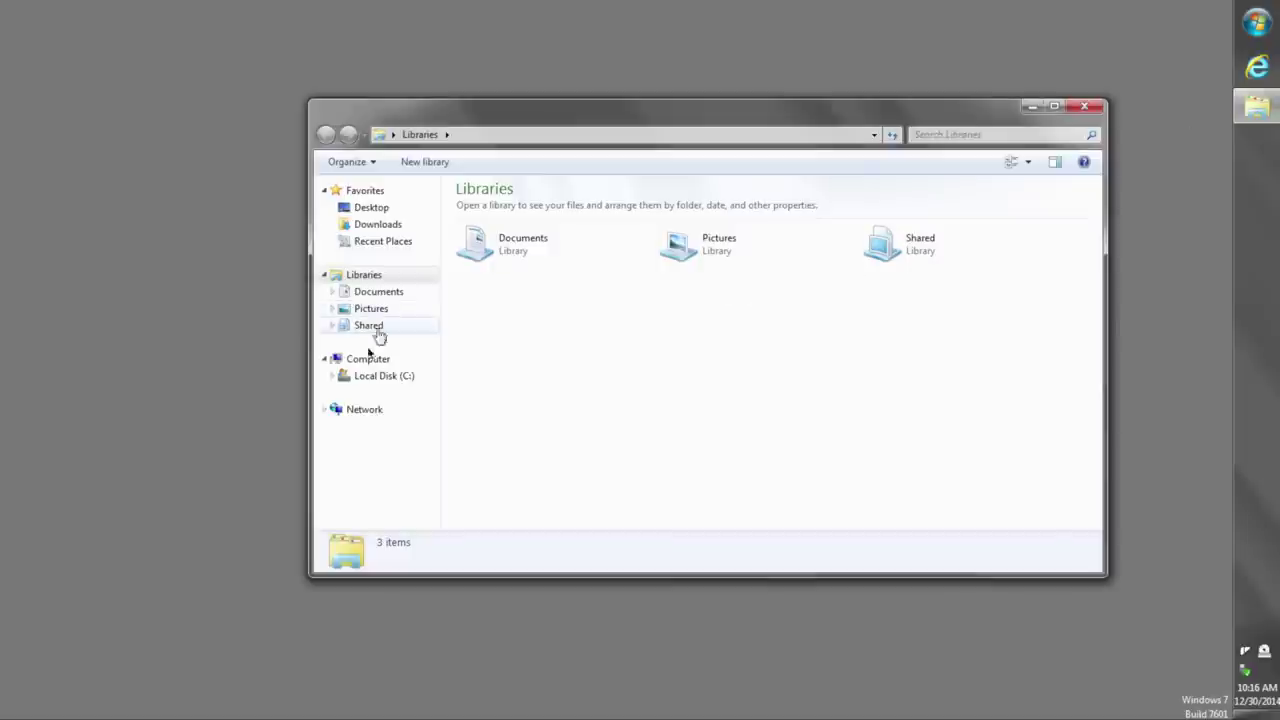
# Step: Run wxinst21011 from Downloads, accept the license, and complete the WXtoImg installation
pyautogui.click(373, 229)
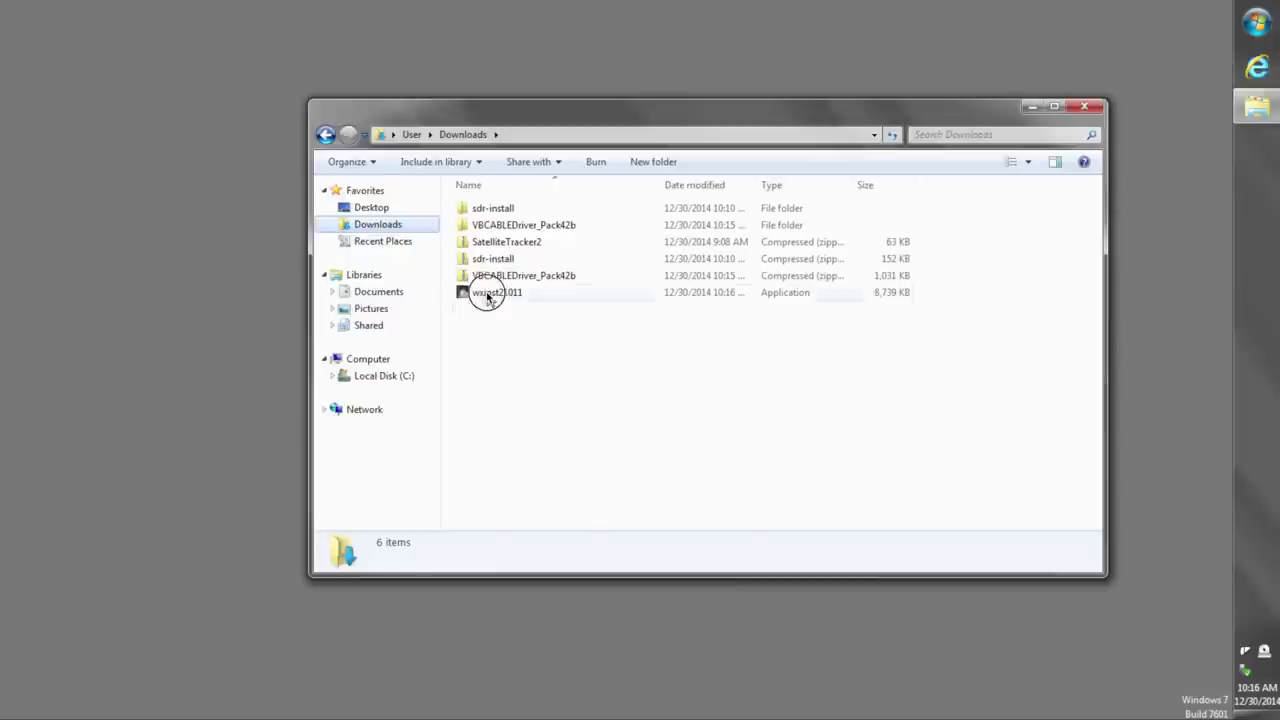
pyautogui.click(487, 296)
pyautogui.doubleClick(488, 296)
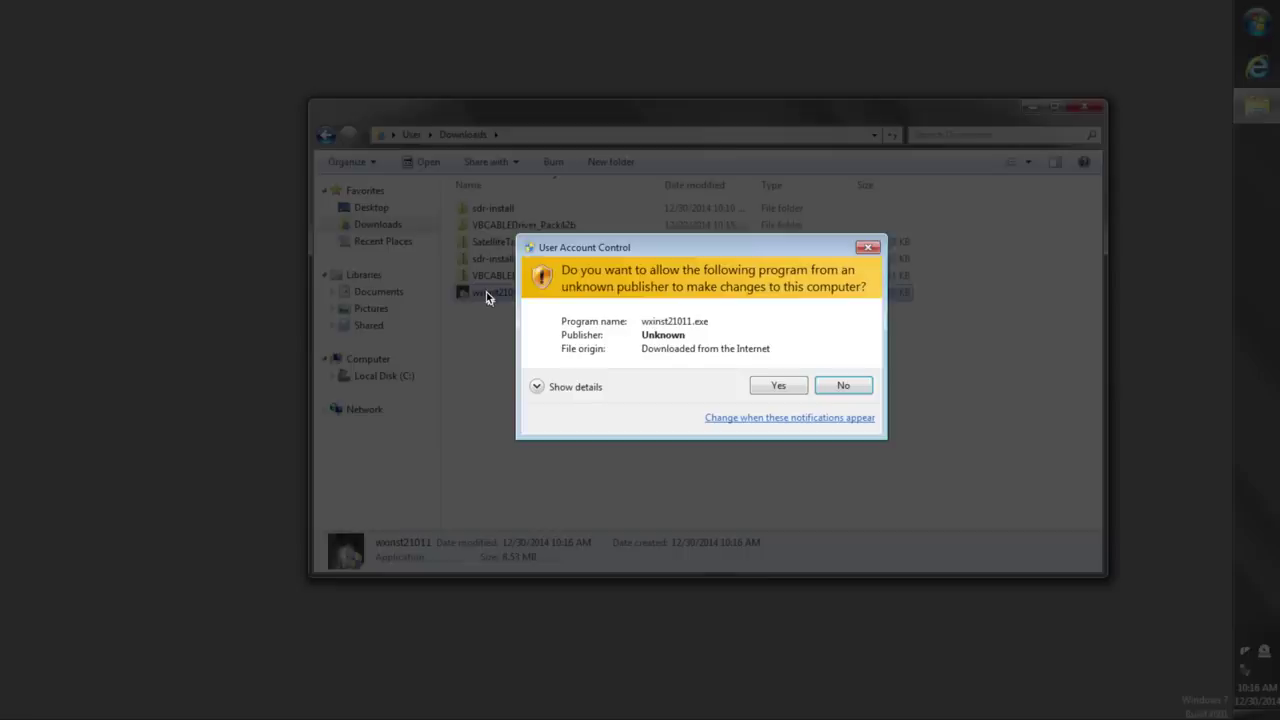
pyautogui.click(786, 384)
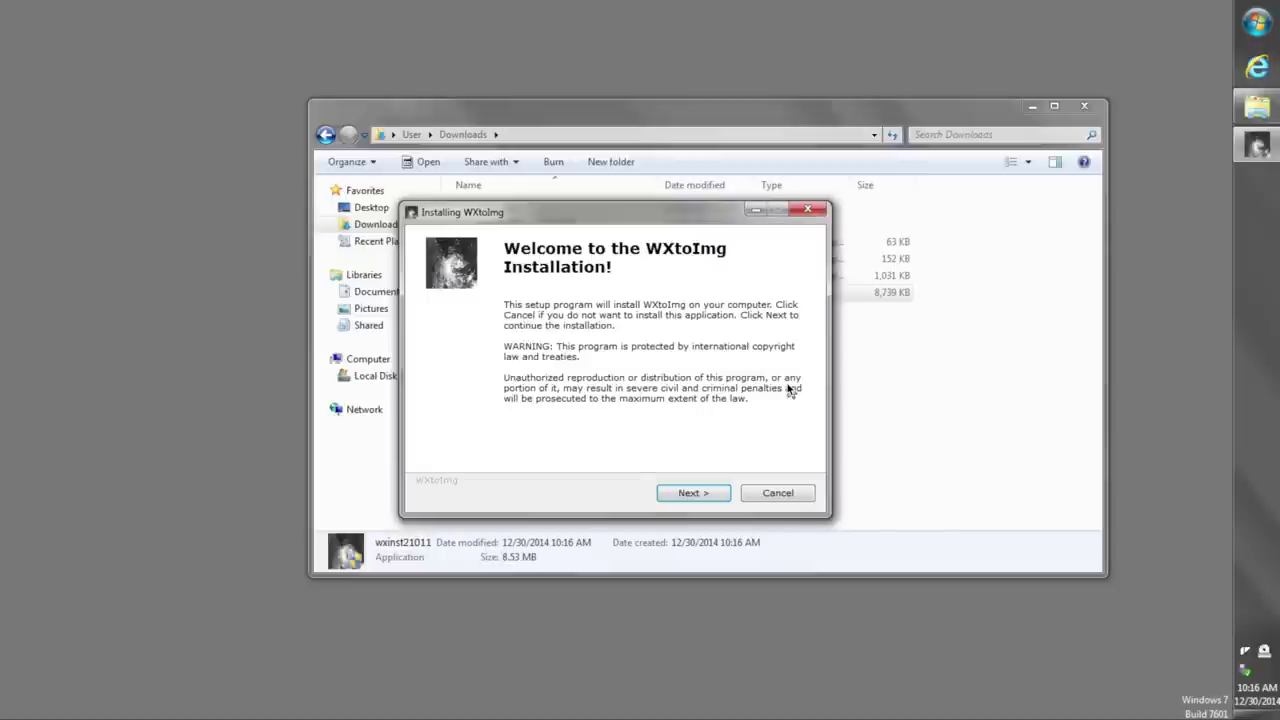
pyautogui.click(714, 493)
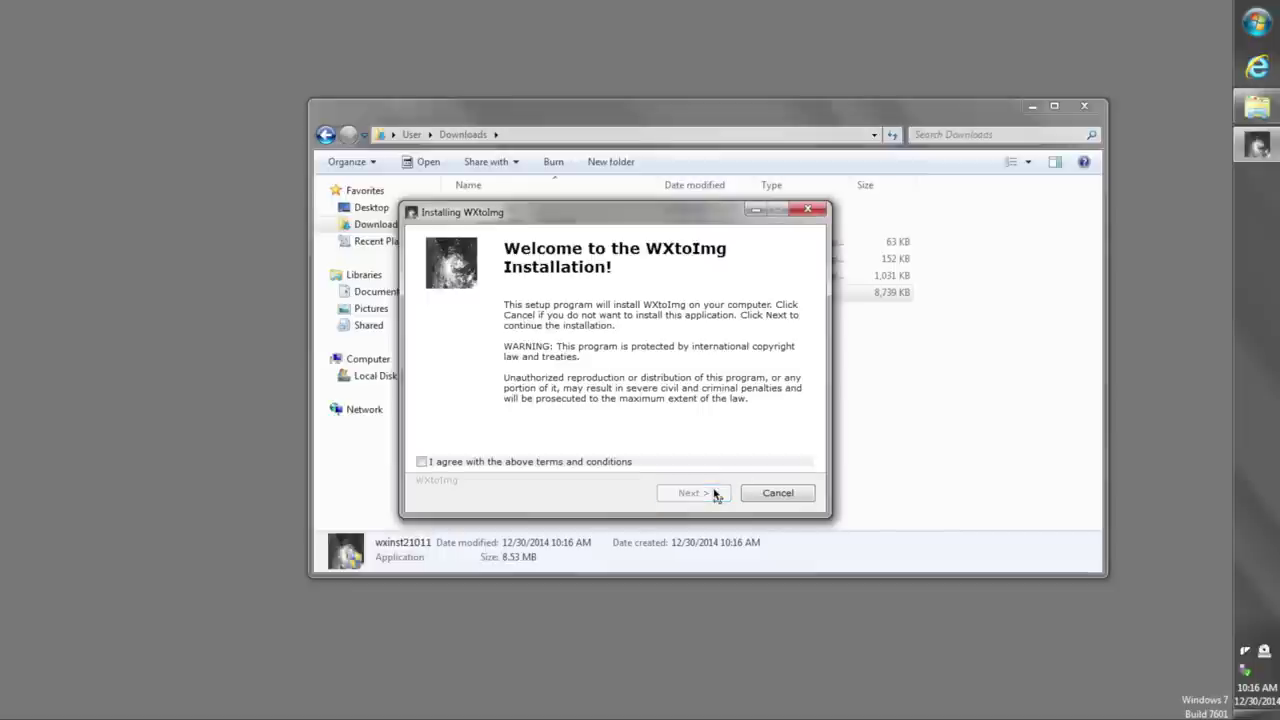
pyautogui.click(604, 463)
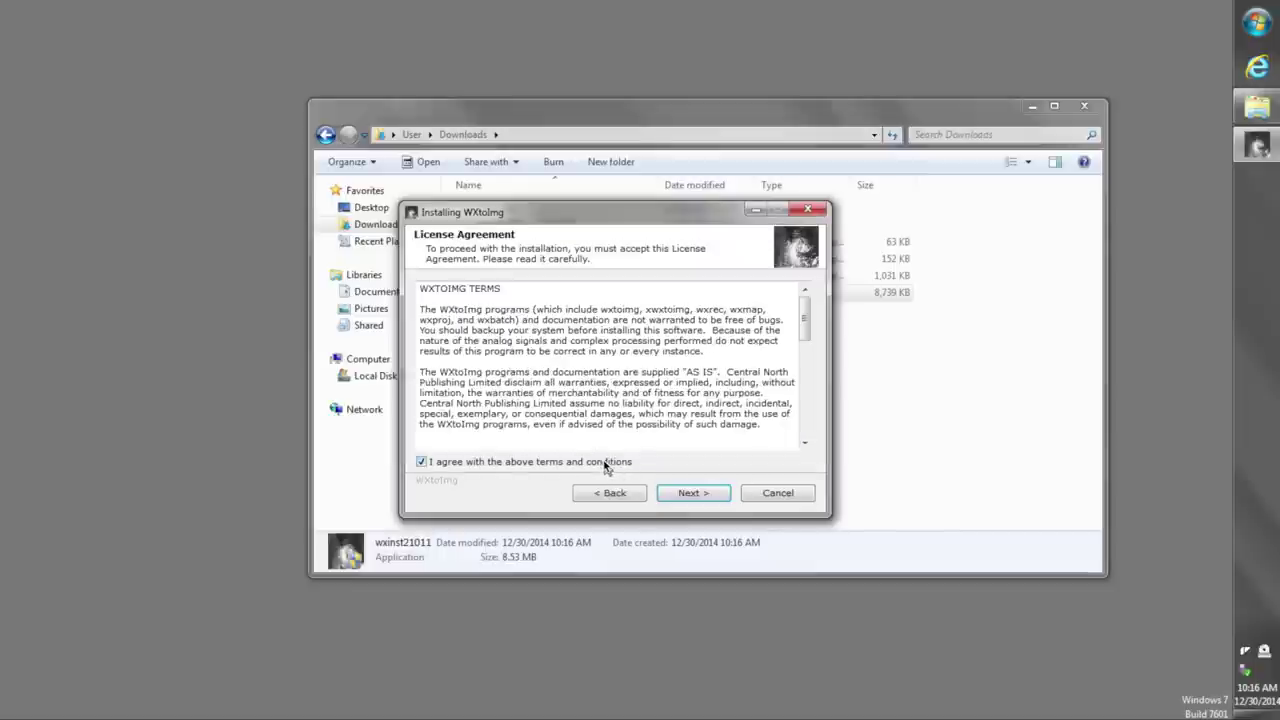
pyautogui.click(698, 495)
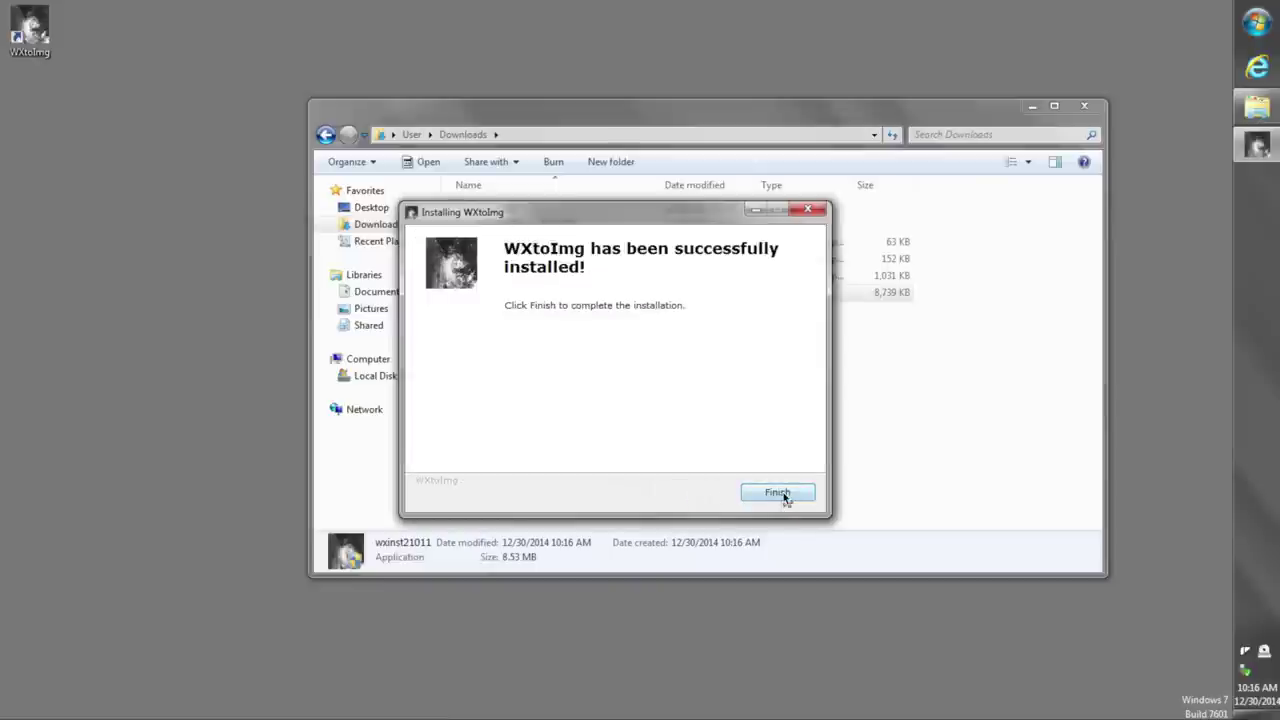
pyautogui.click(778, 492)
# Step: Delete the WXtoImg desktop shortcut to the Recycle Bin
pyautogui.click(29, 27)
pyautogui.rightClick(29, 27)
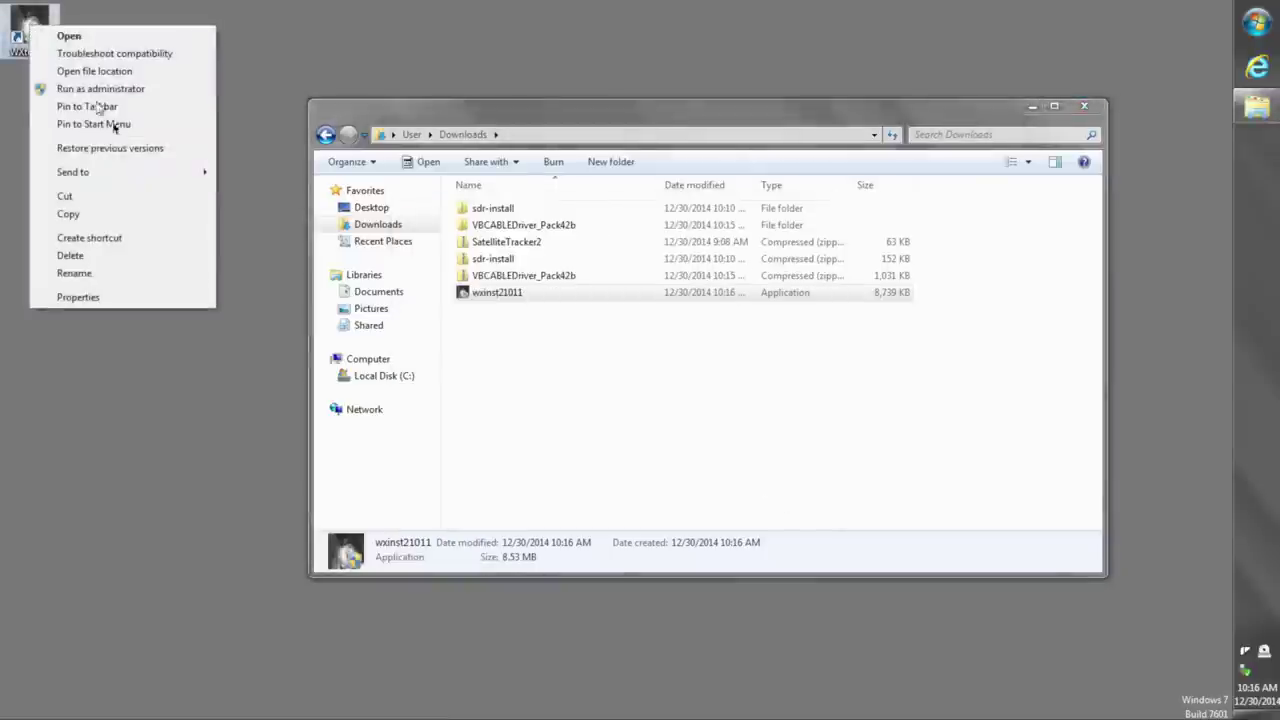
pyautogui.click(102, 255)
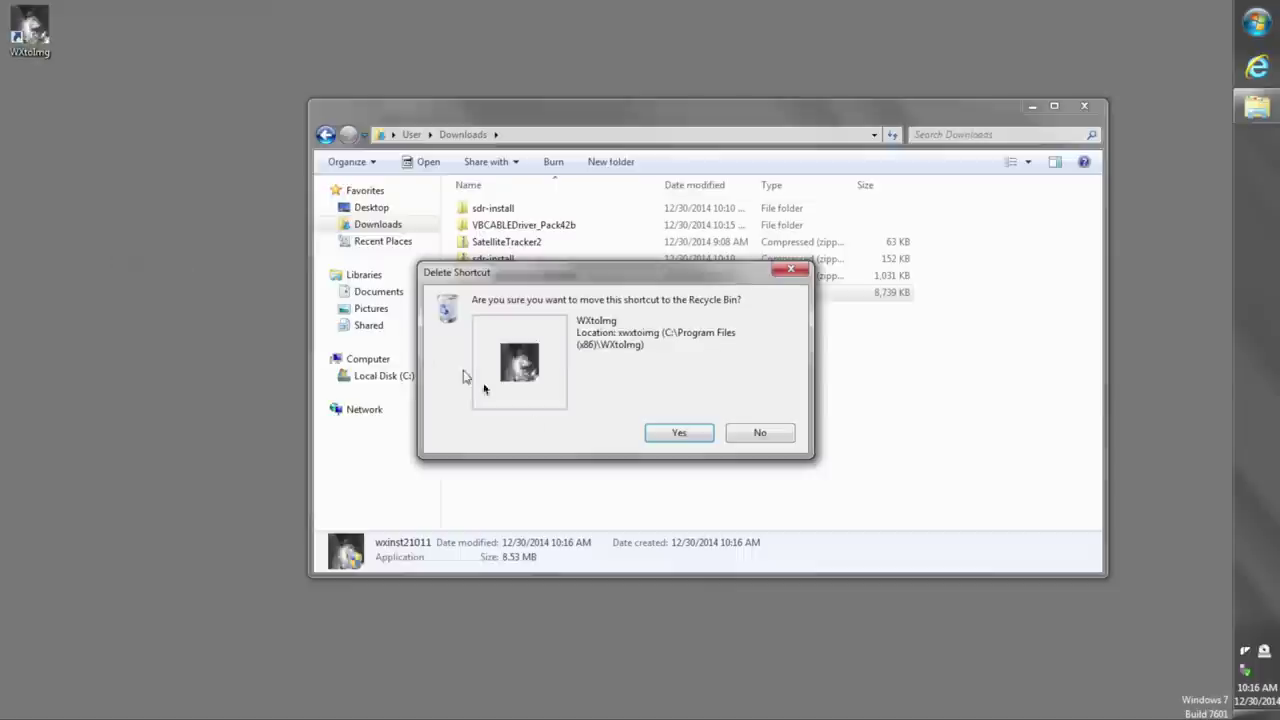
pyautogui.click(679, 432)
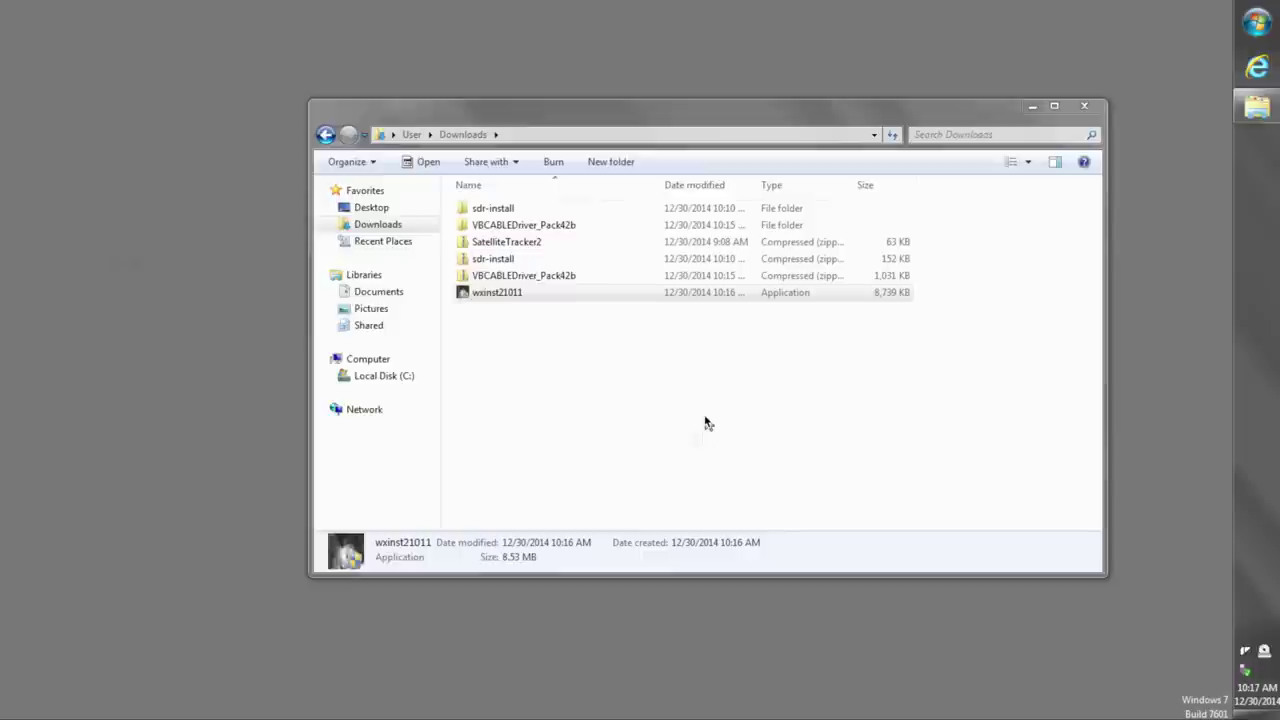
pyautogui.click(1255, 68)
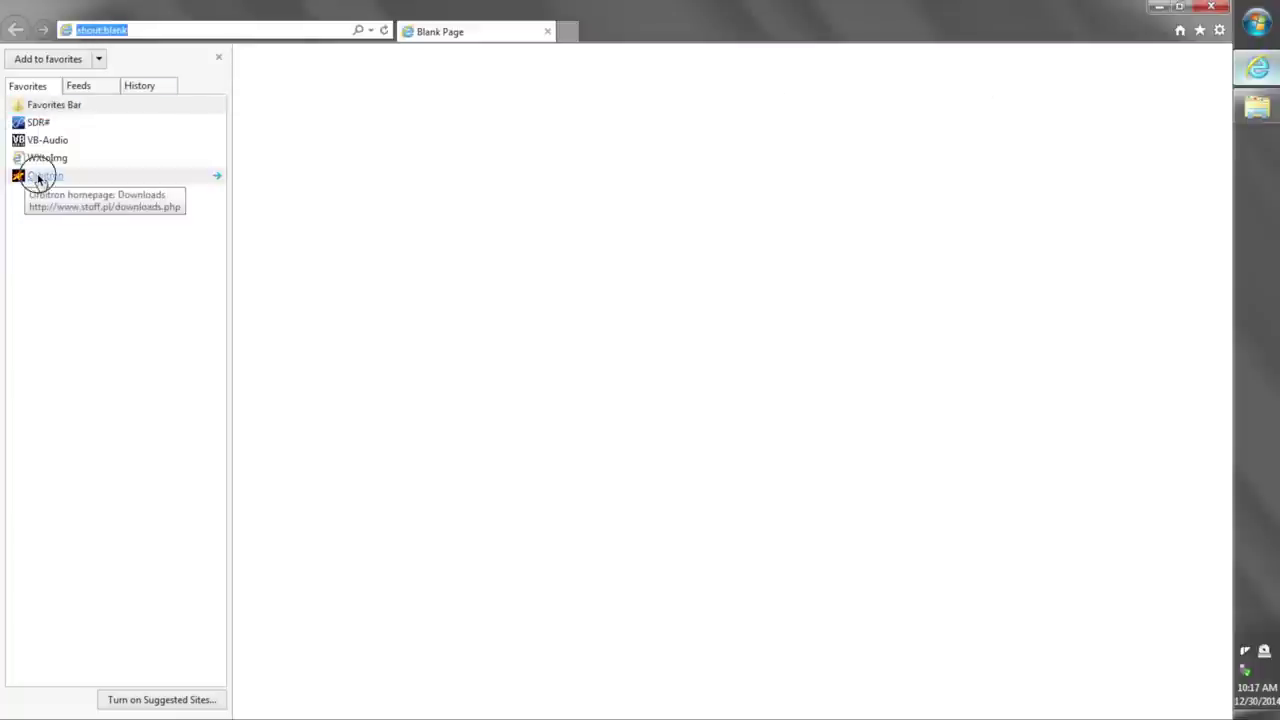
# Step: Save orbitron.exe from the Orbitron 3.71 Installer link on the Orbitron downloads page
pyautogui.click(40, 177)
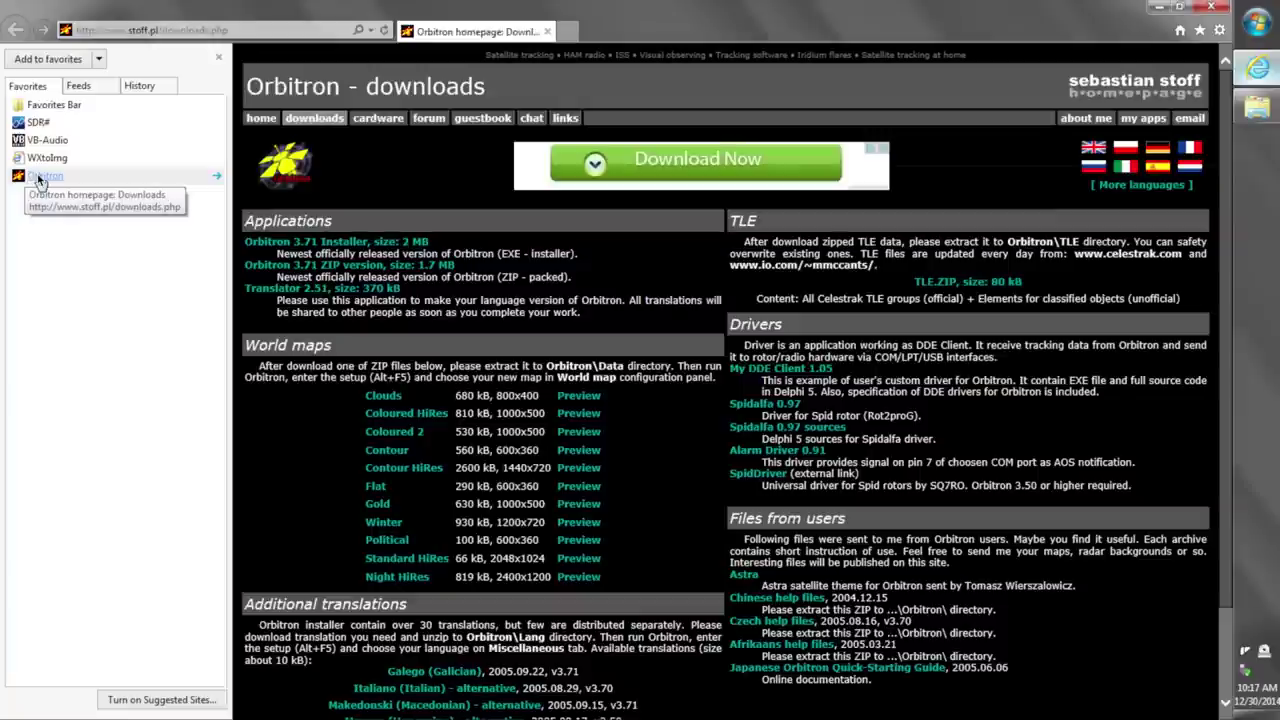
pyautogui.click(296, 244)
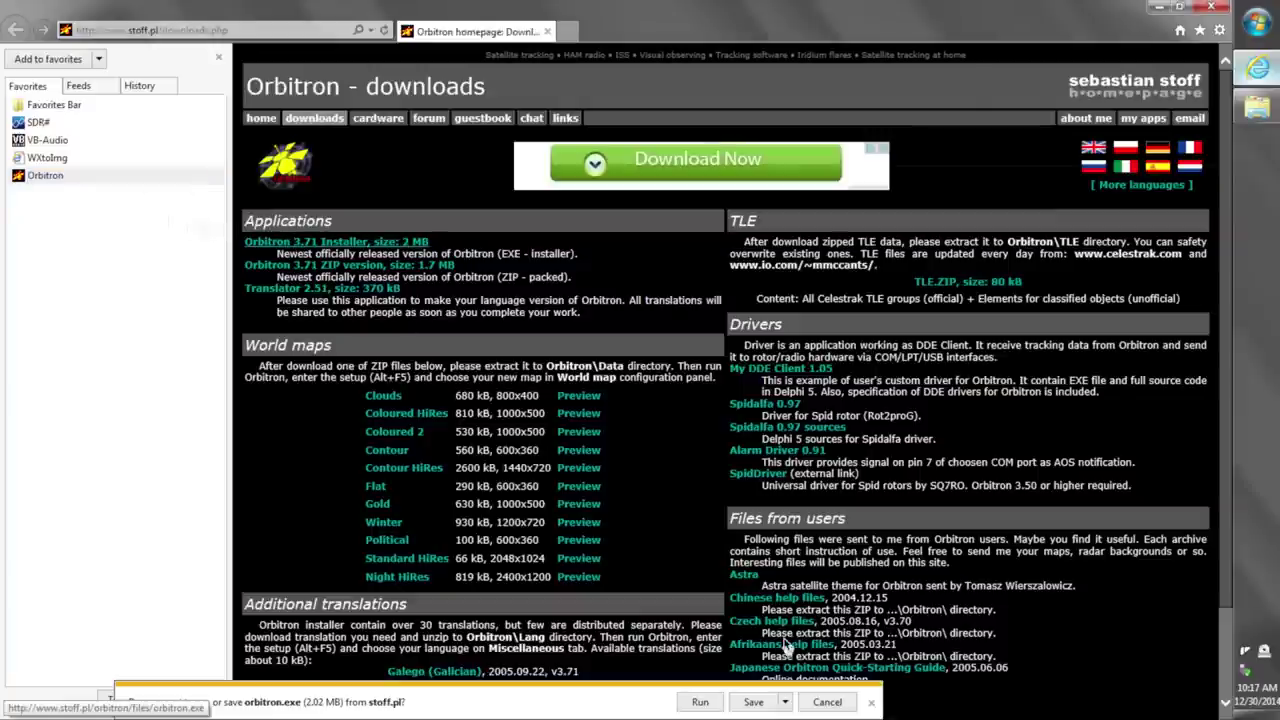
pyautogui.click(753, 702)
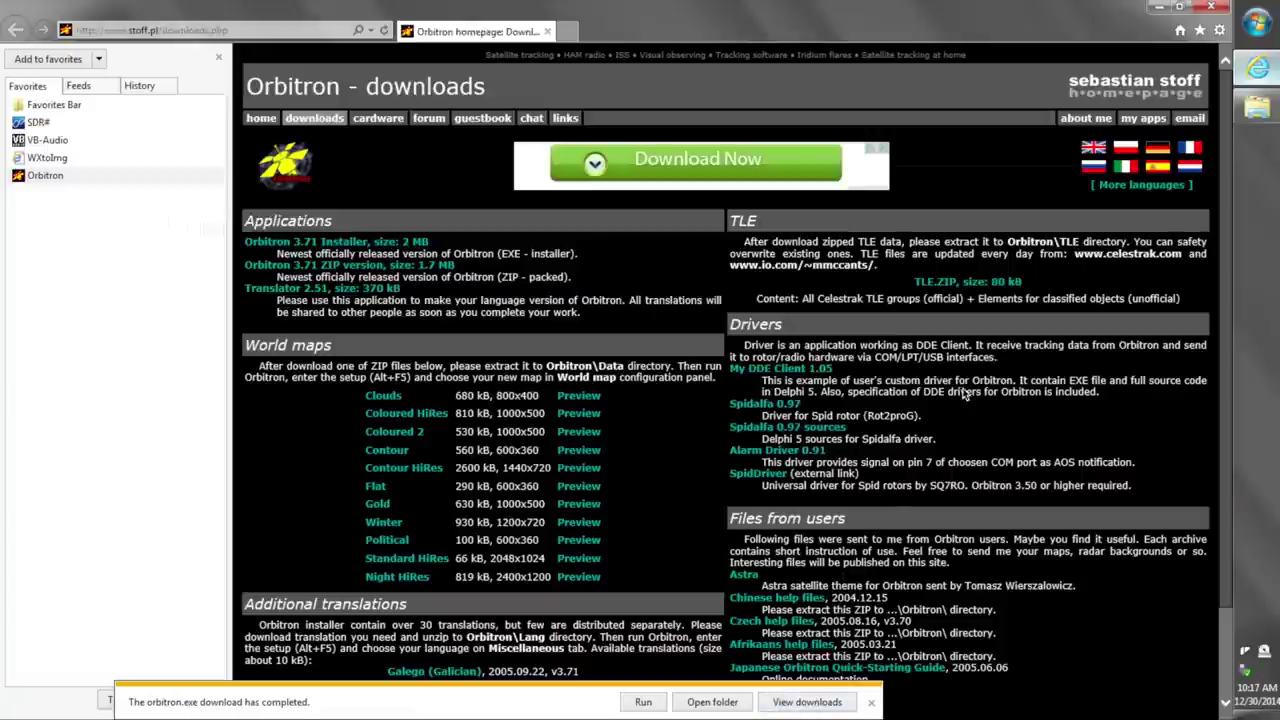
# Step: Launch the Orbitron installer with English as the language and the default install folder
pyautogui.click(1211, 6)
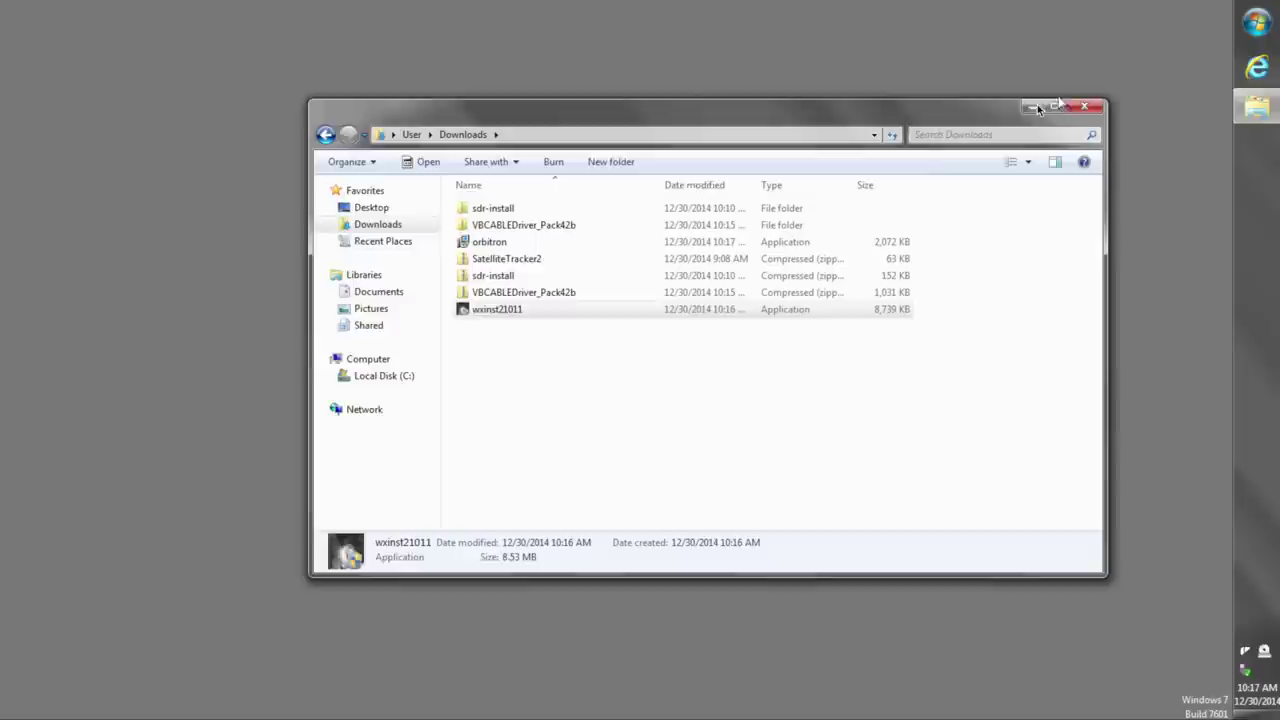
pyautogui.click(480, 246)
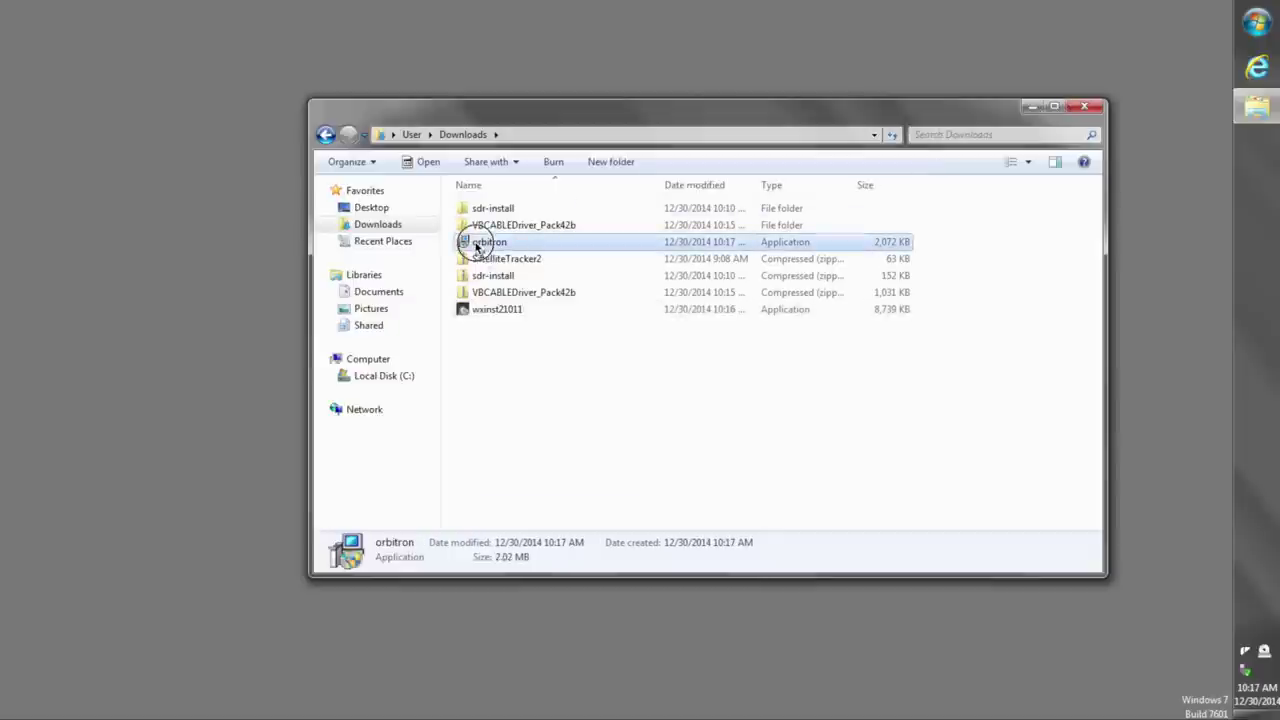
pyautogui.doubleClick(478, 247)
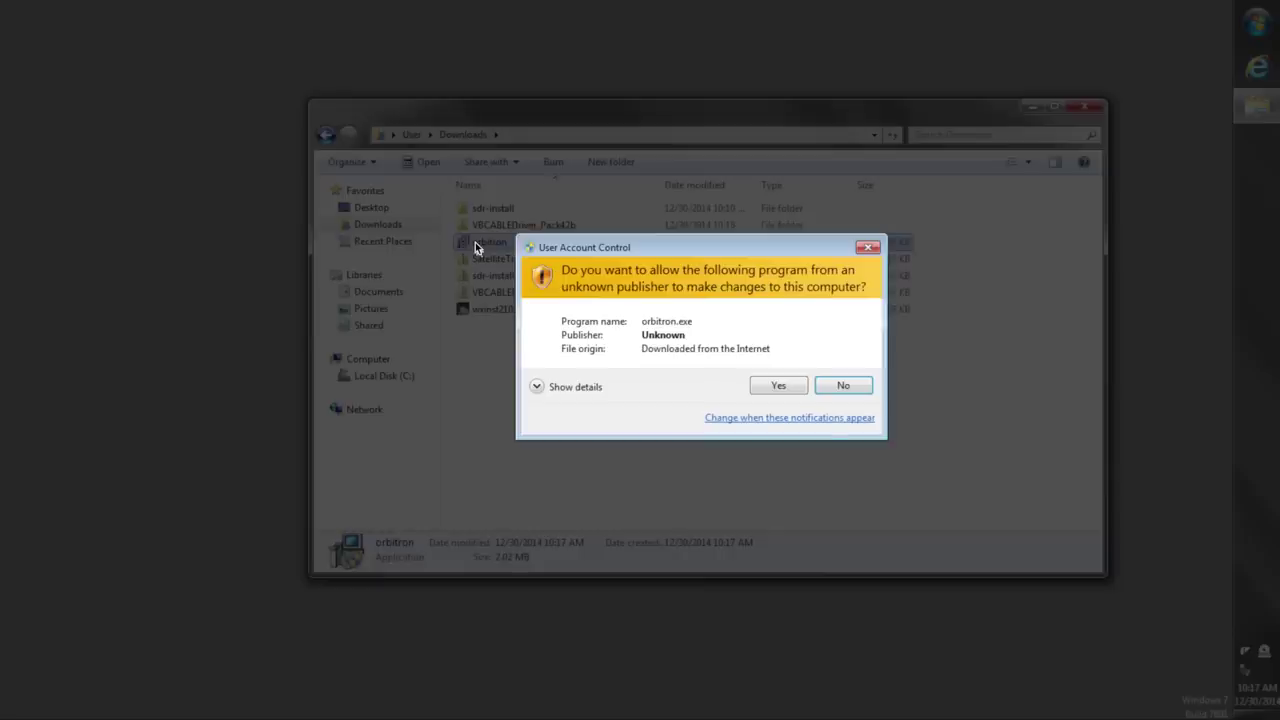
pyautogui.click(773, 387)
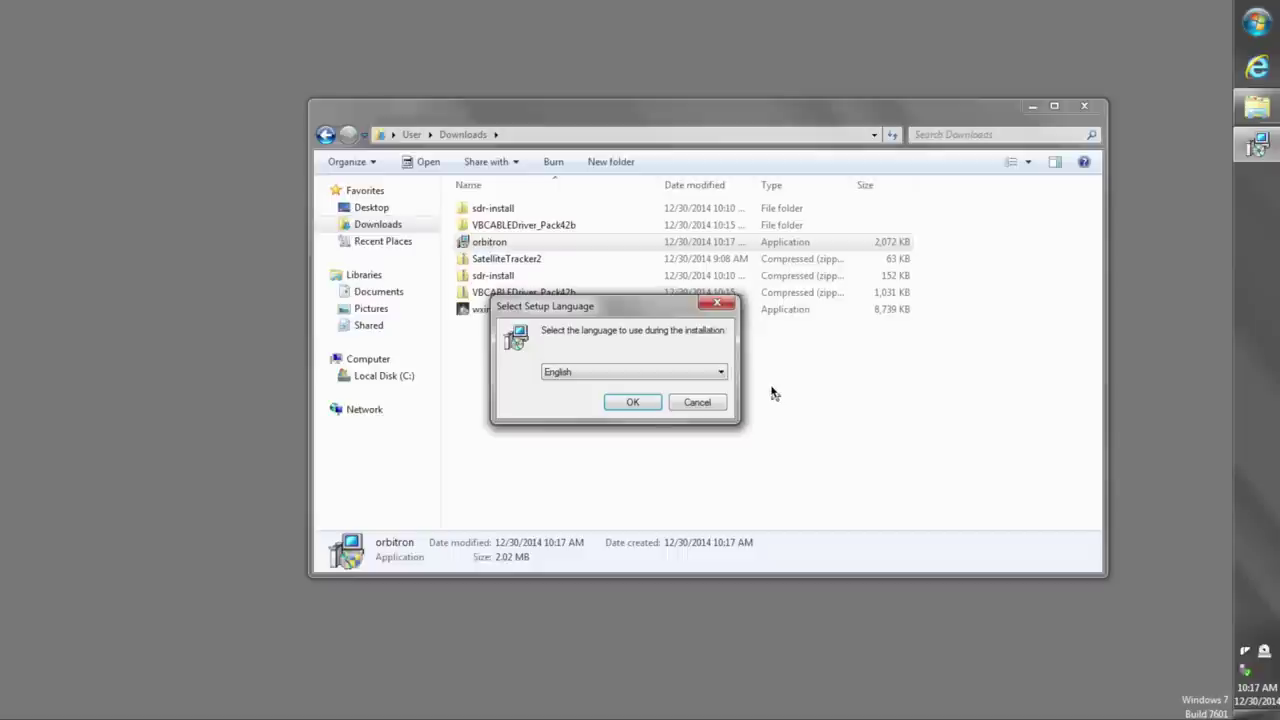
pyautogui.press('Return')
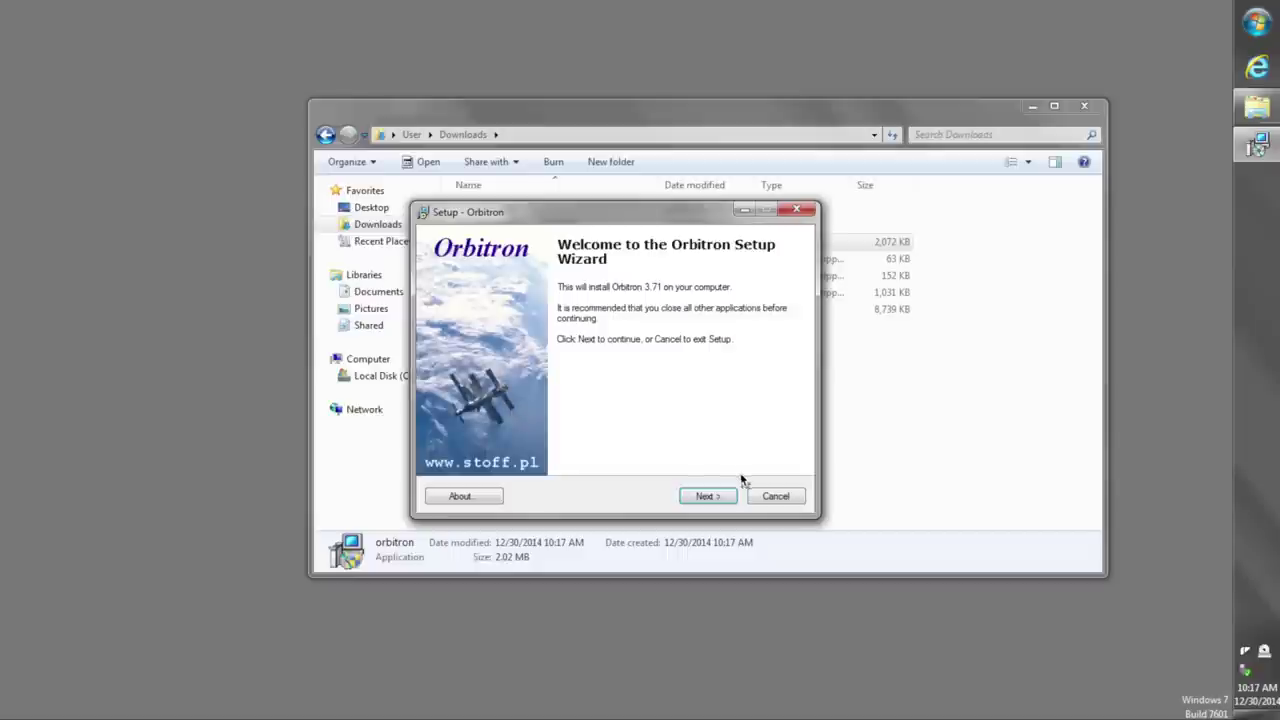
pyautogui.press('Return')
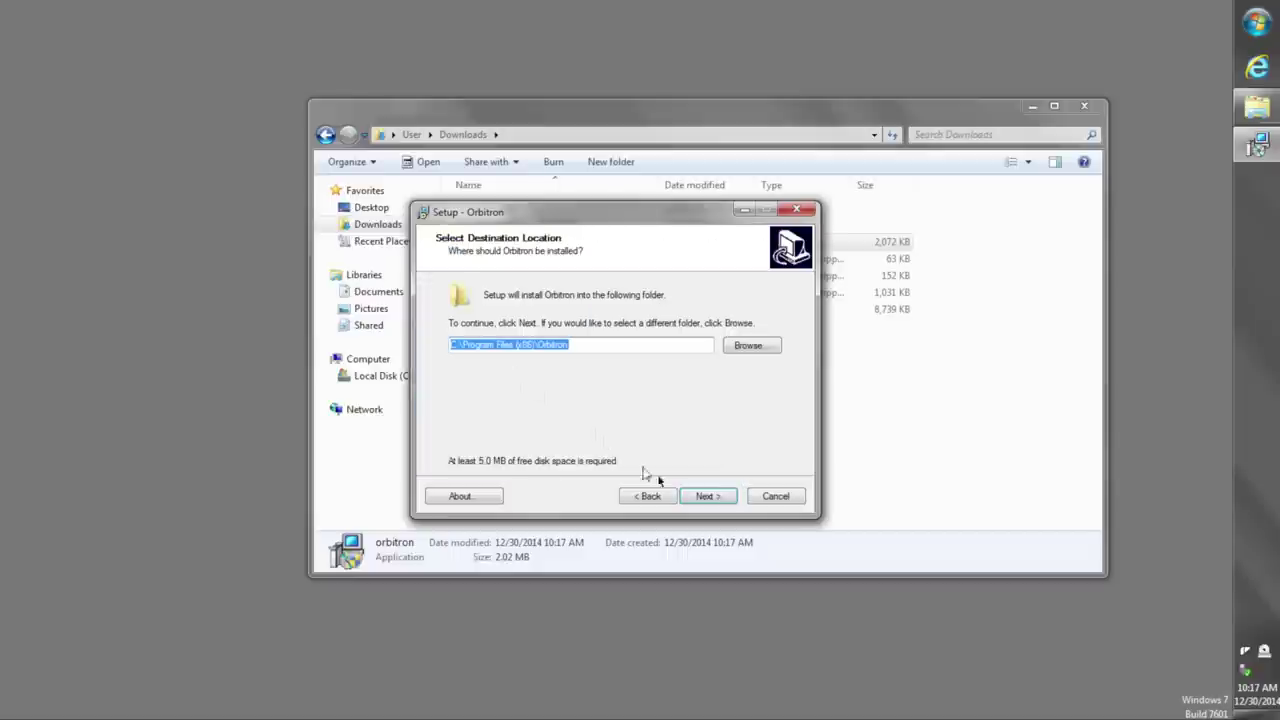
pyautogui.click(722, 496)
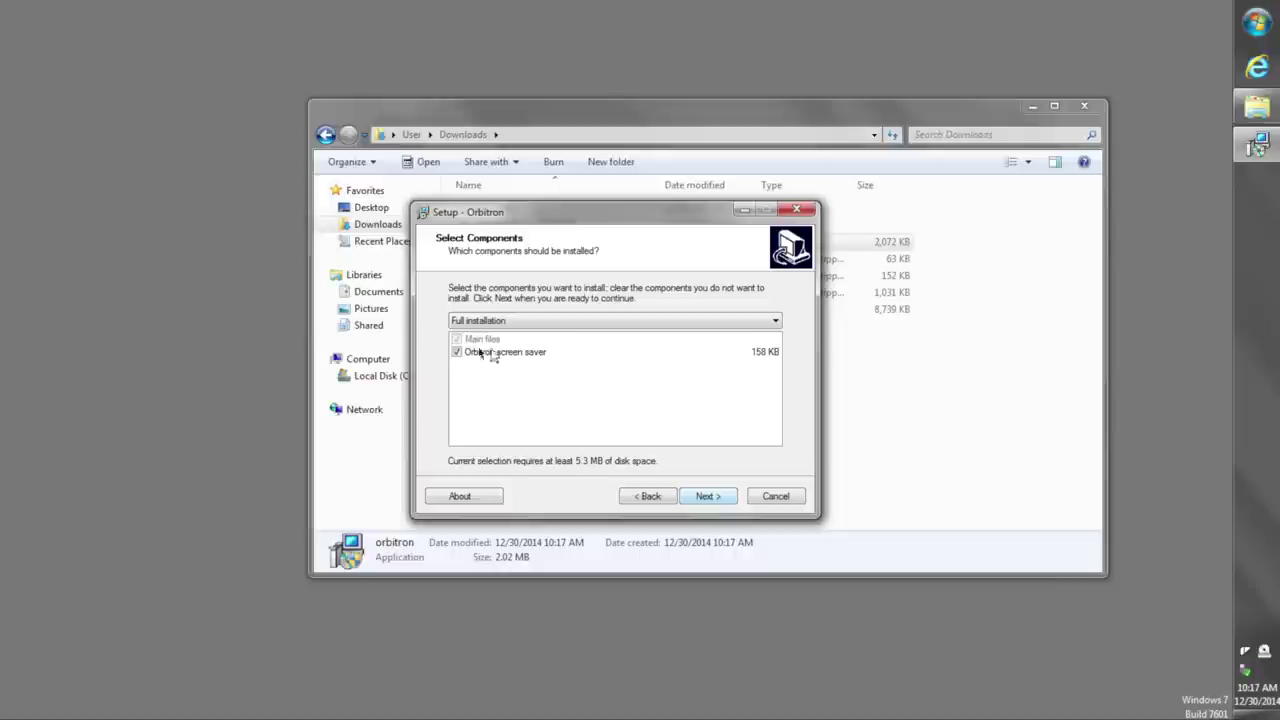
# Step: Install Orbitron without the screen saver or desktop icon, and don't launch it on finish
pyautogui.press('space')
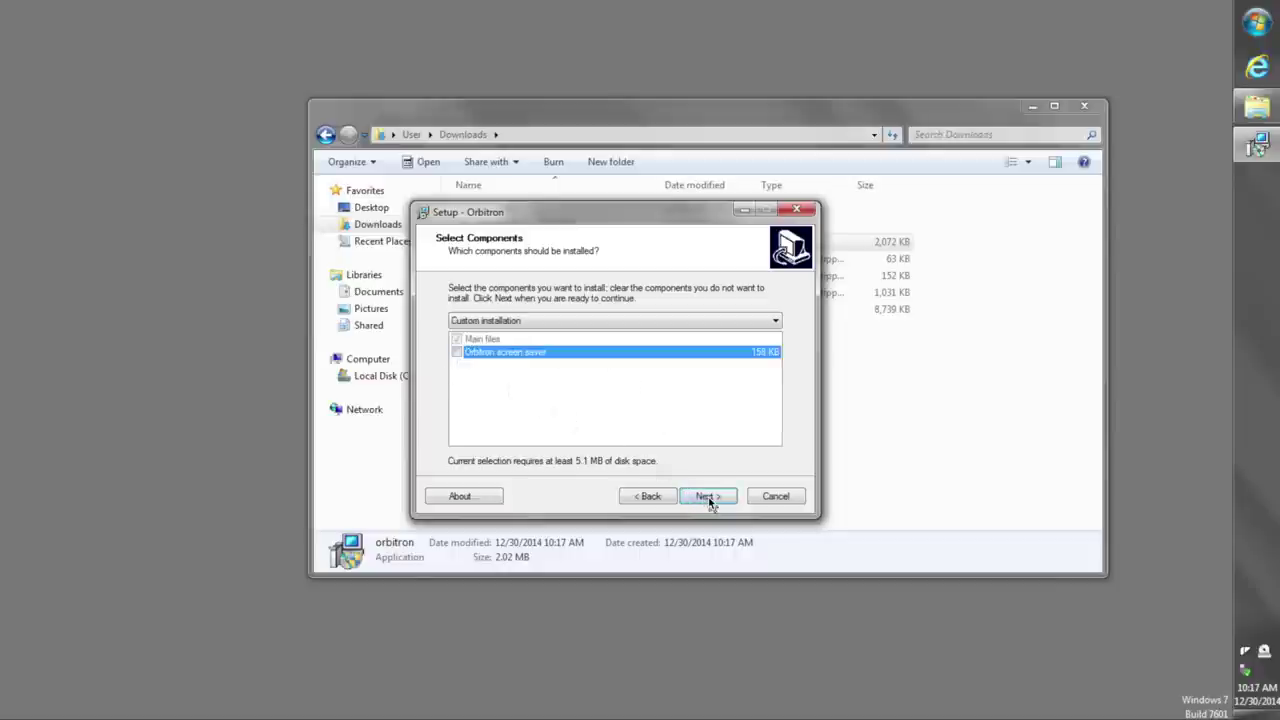
pyautogui.click(708, 497)
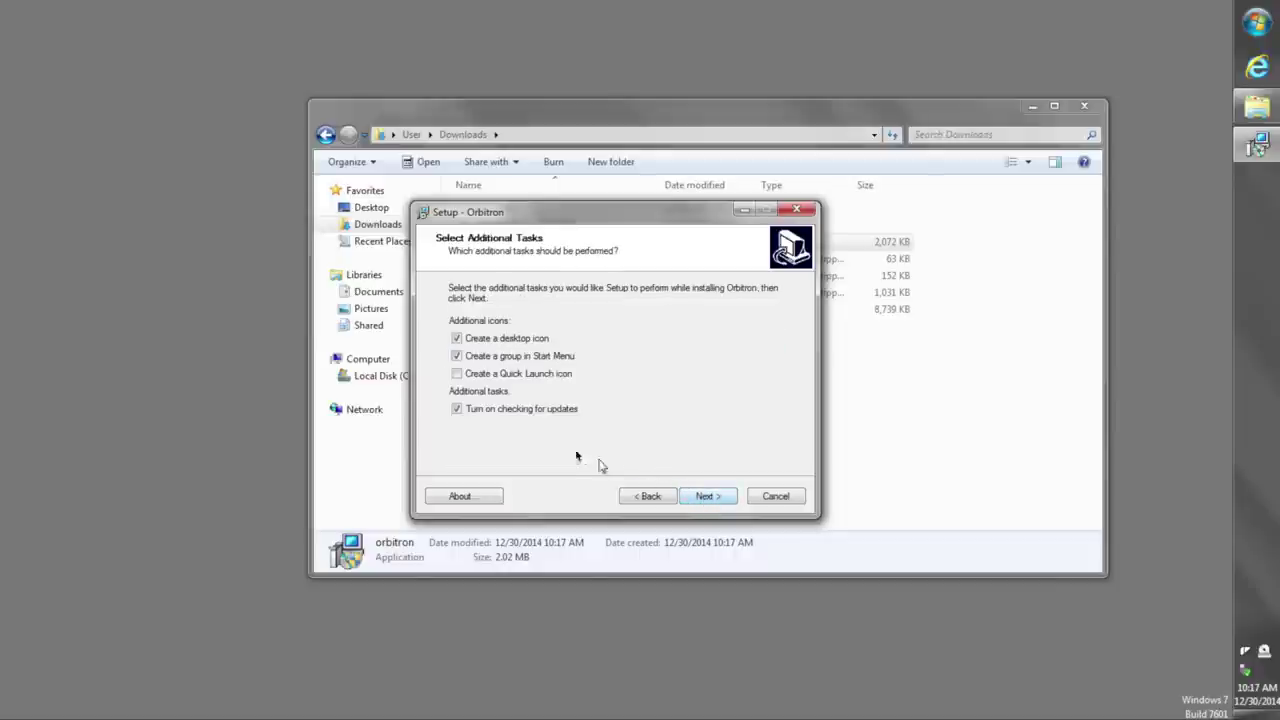
pyautogui.click(456, 339)
pyautogui.click(708, 496)
pyautogui.click(722, 497)
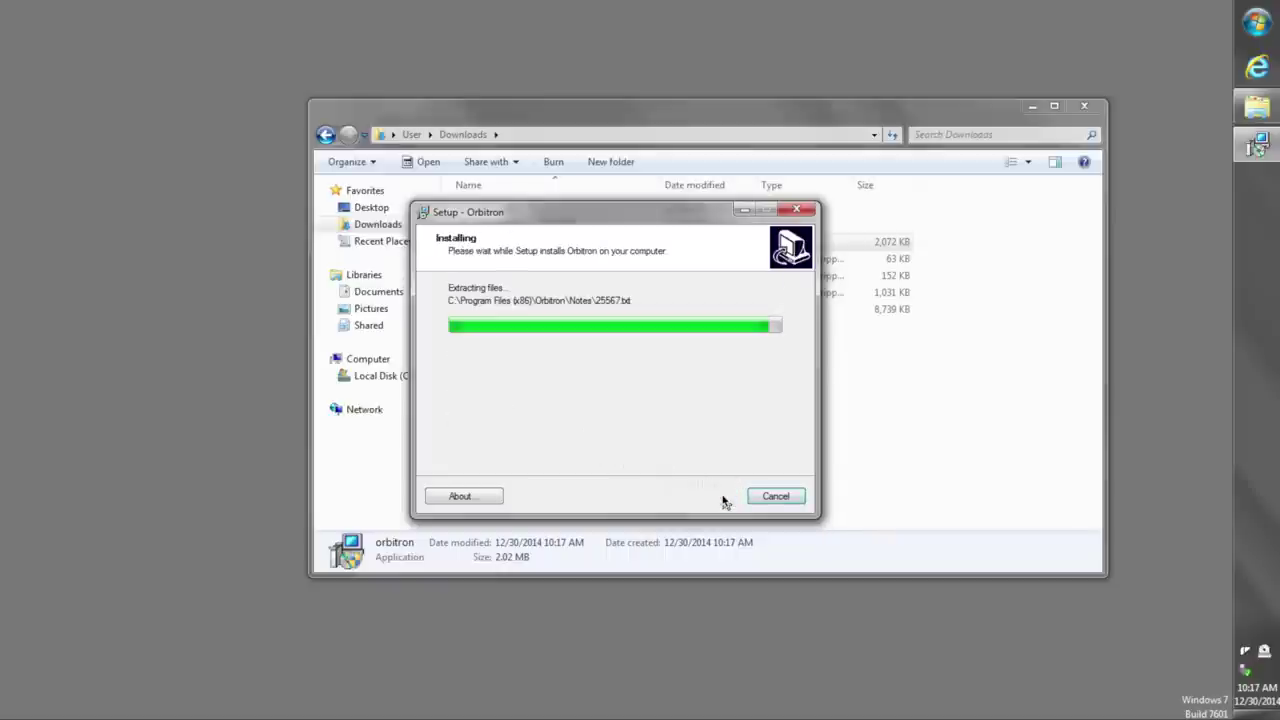
pyautogui.click(565, 344)
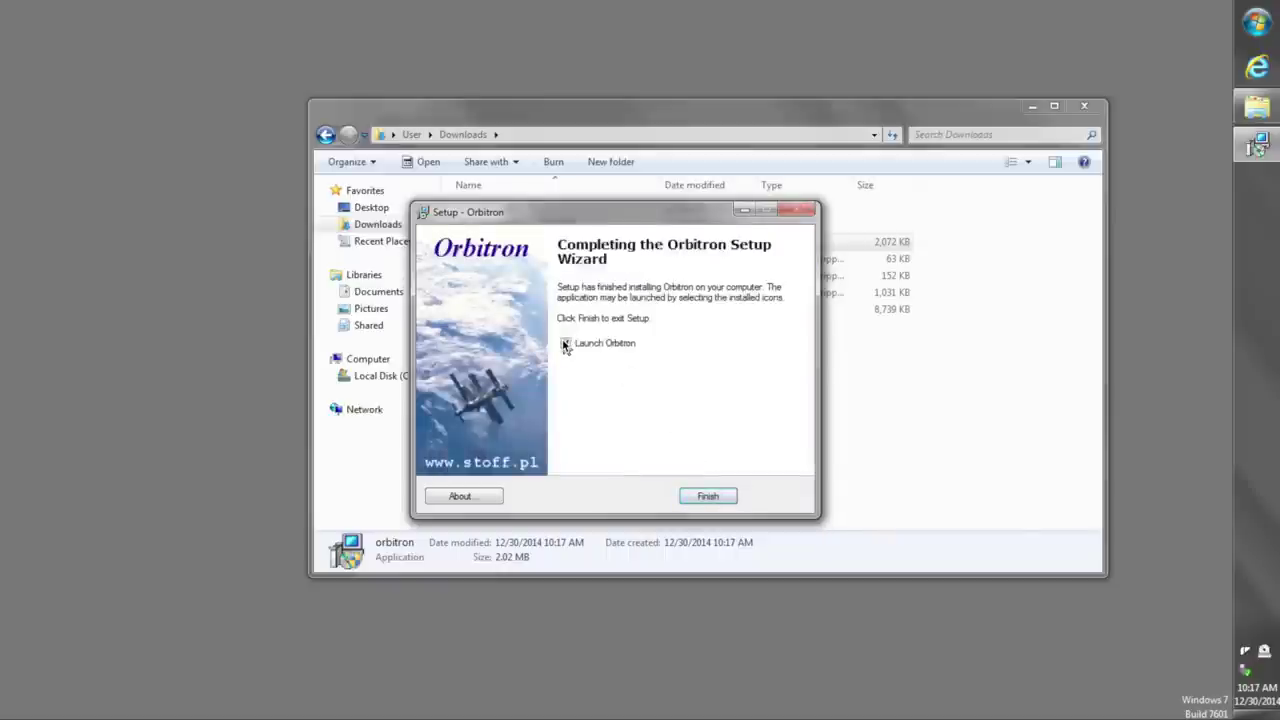
pyautogui.click(565, 344)
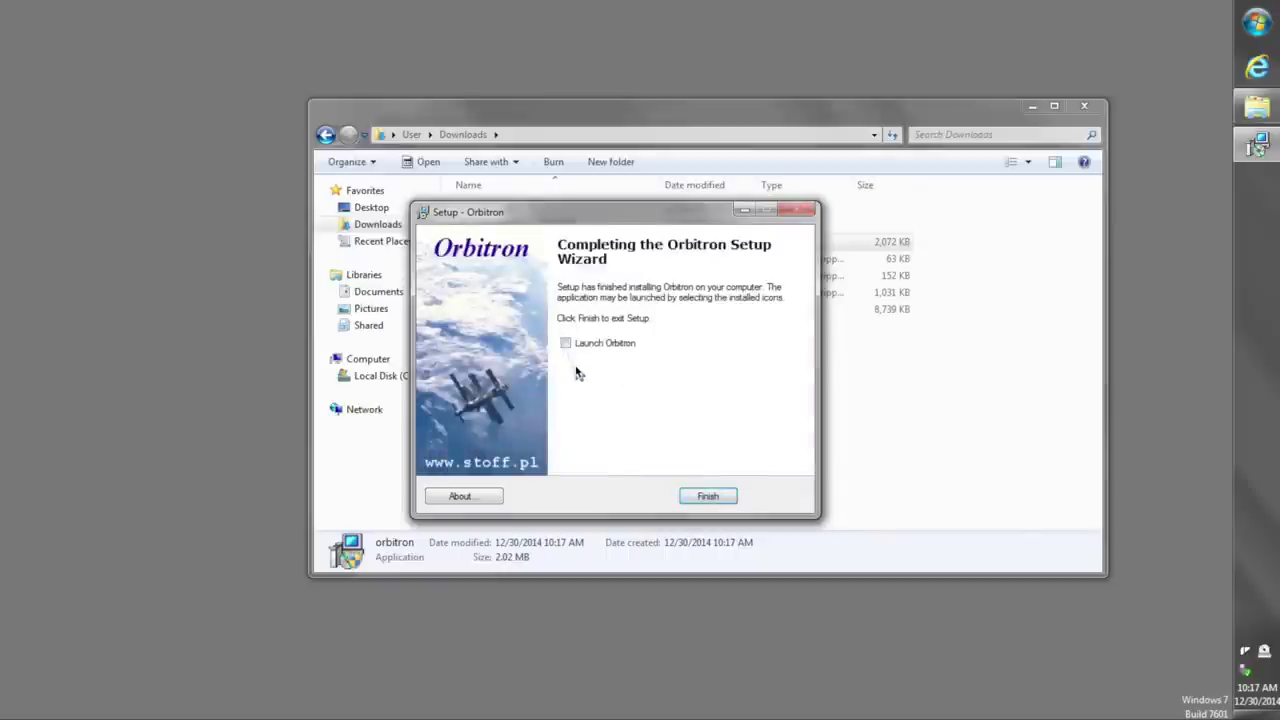
pyautogui.click(717, 499)
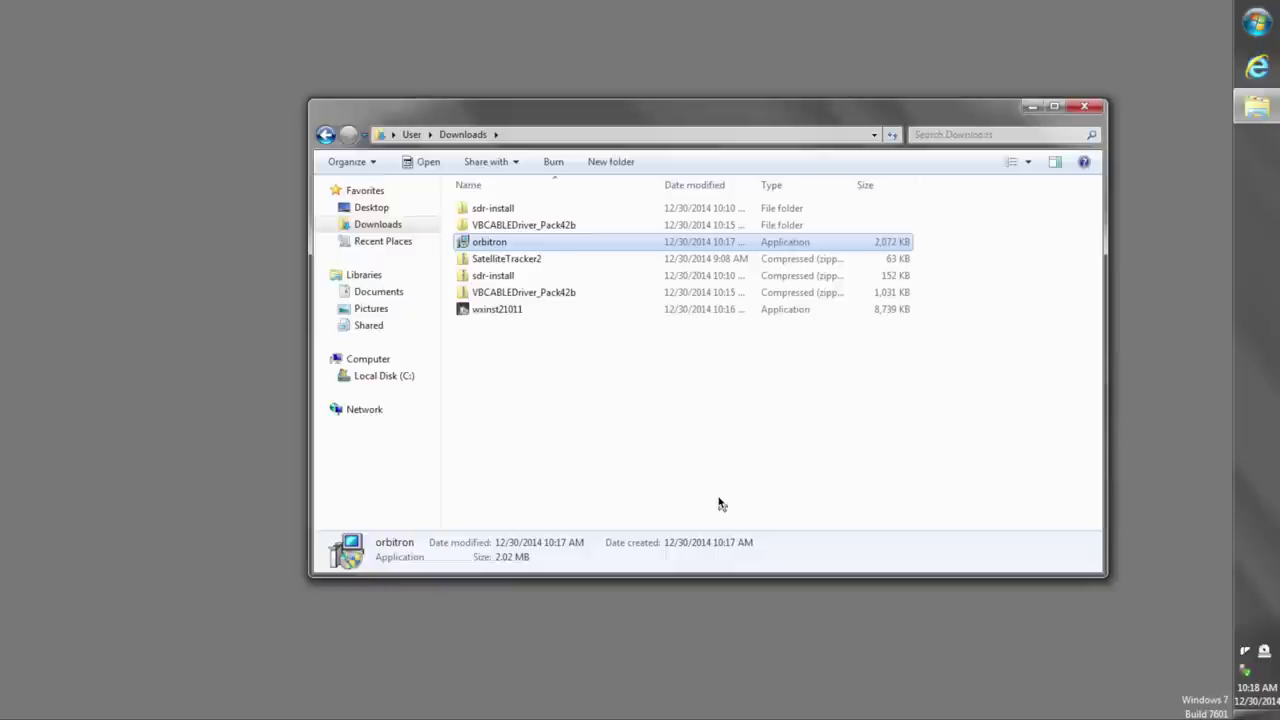
# Step: Open the properties of the Tle folder in C:\Program Files (x86)\Orbitron
pyautogui.click(381, 378)
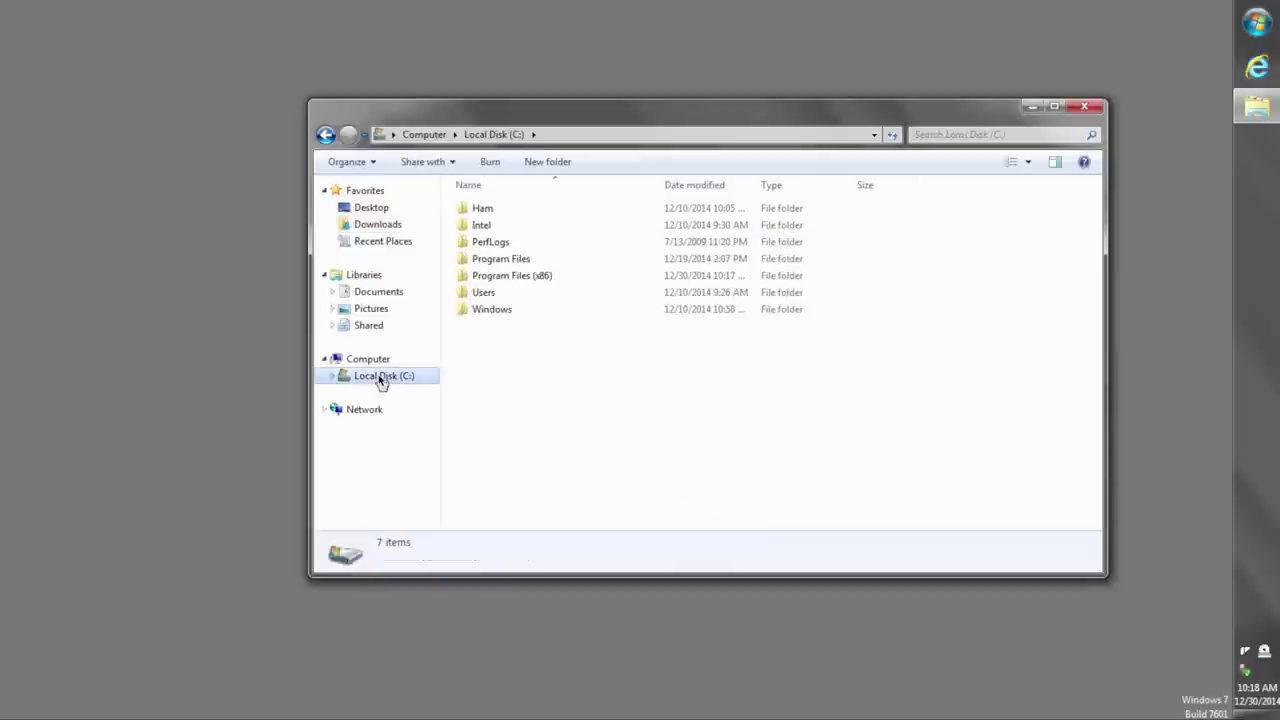
pyautogui.doubleClick(493, 278)
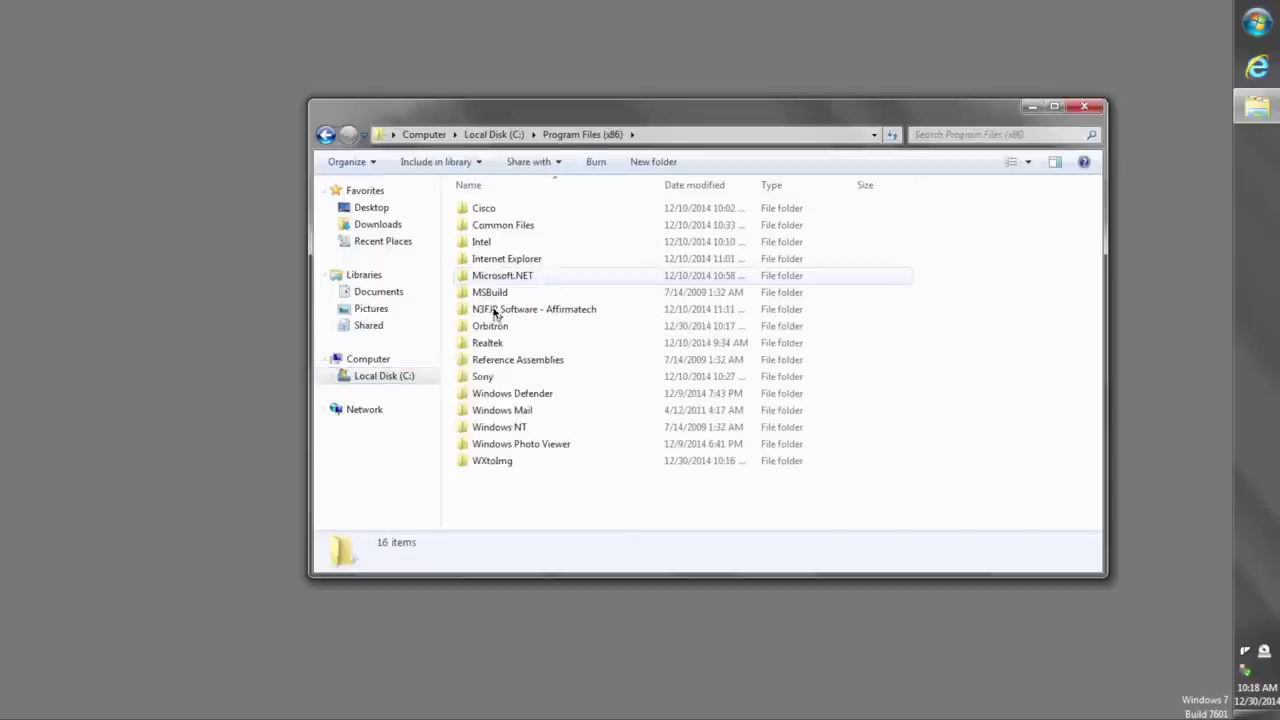
pyautogui.doubleClick(490, 328)
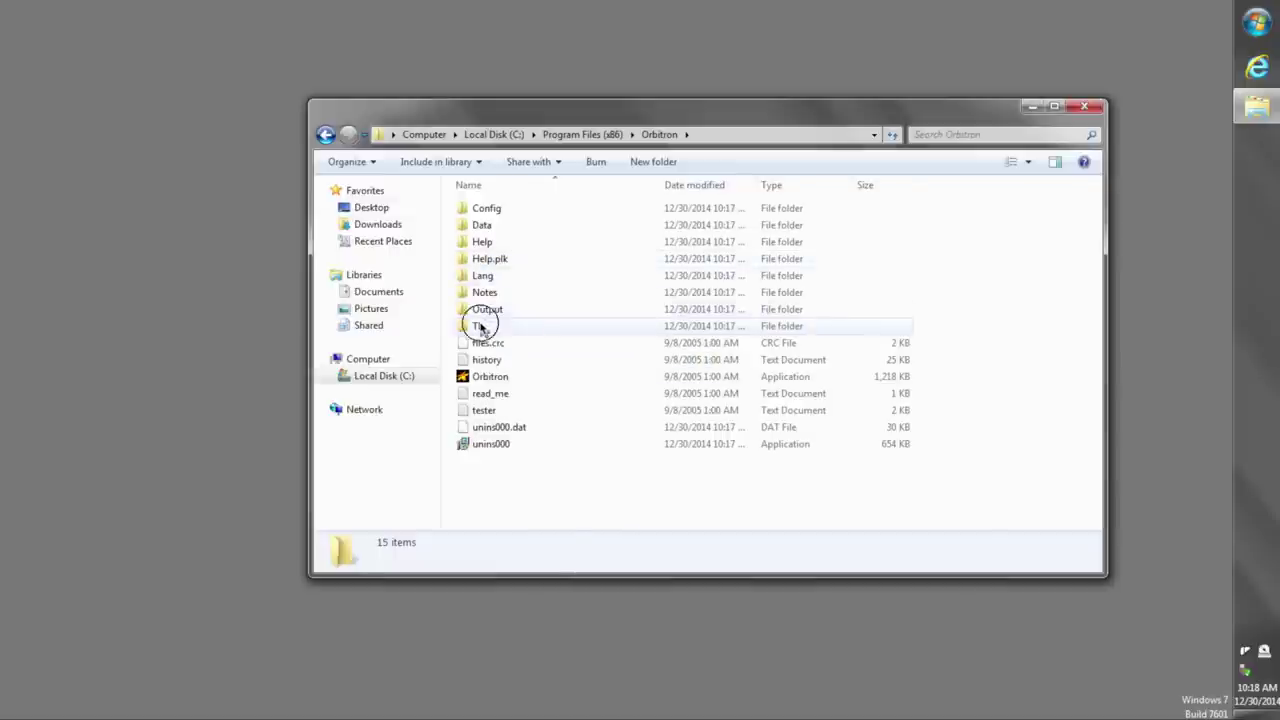
pyautogui.click(481, 327)
pyautogui.rightClick(481, 328)
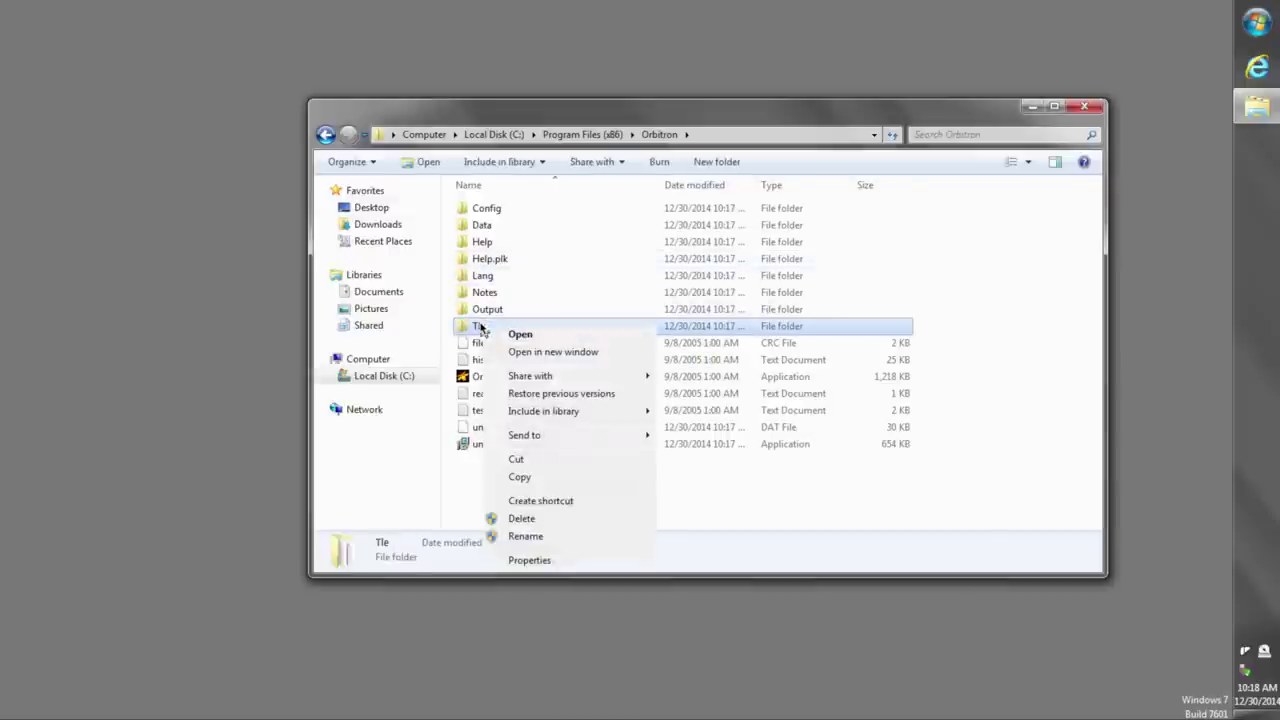
pyautogui.click(529, 560)
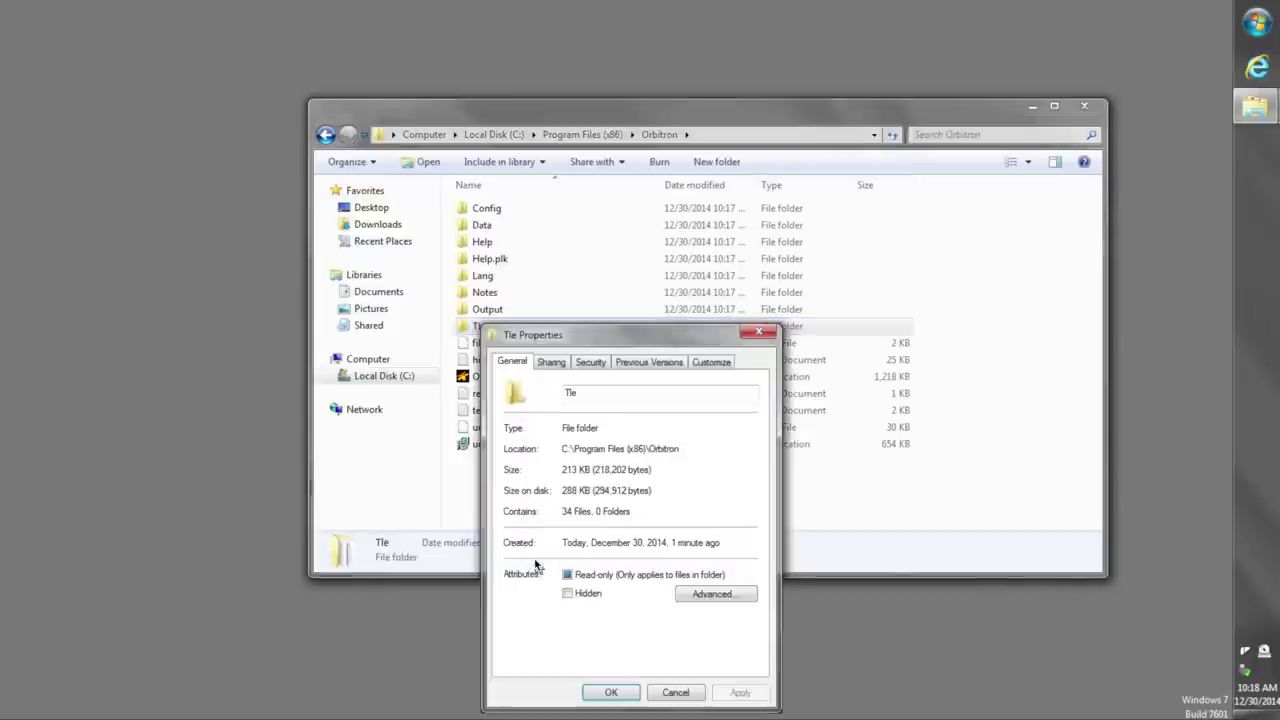
# Step: Give the Users group Allow Modify permission on Tle and confirm both dialogs
pyautogui.click(590, 362)
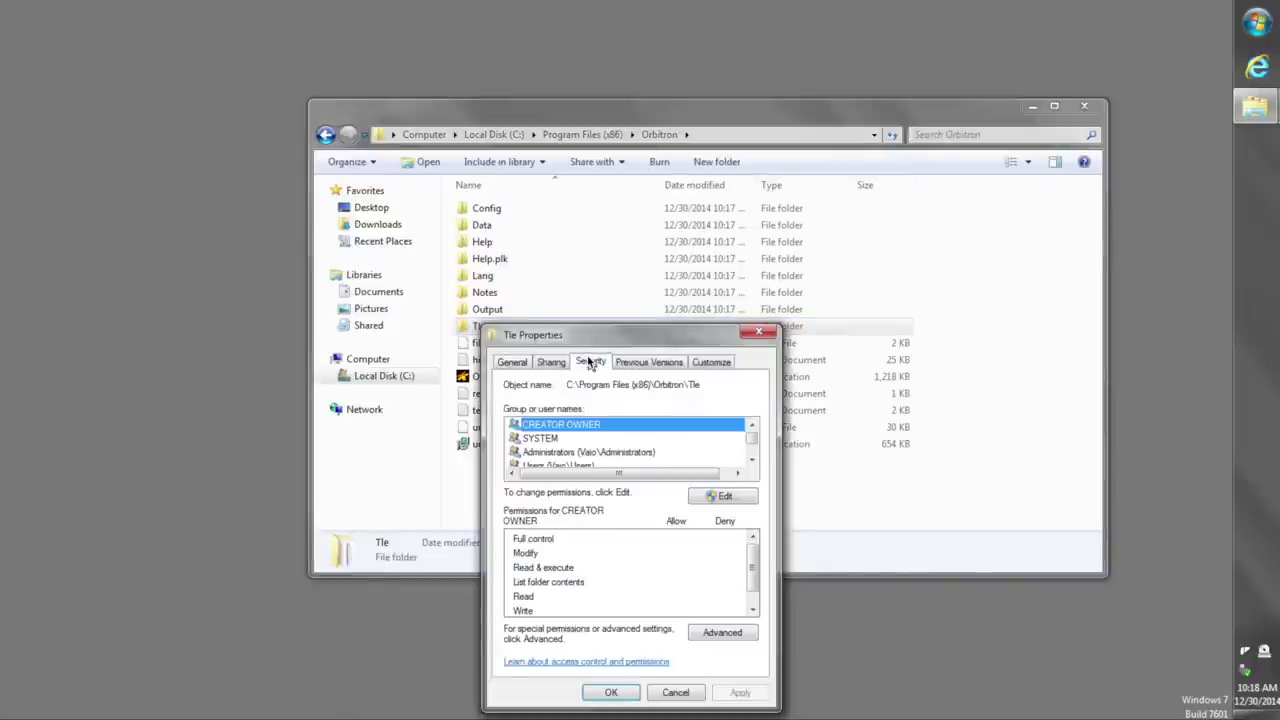
pyautogui.click(723, 496)
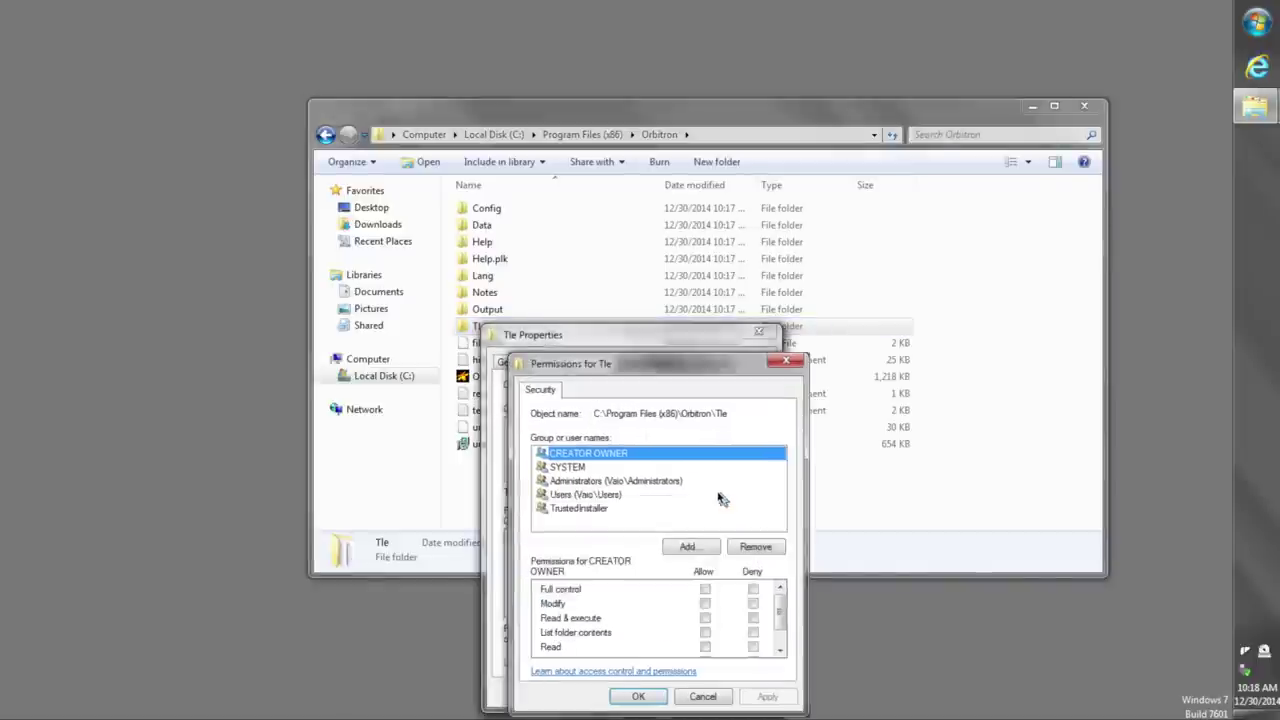
pyautogui.click(609, 505)
pyautogui.click(608, 496)
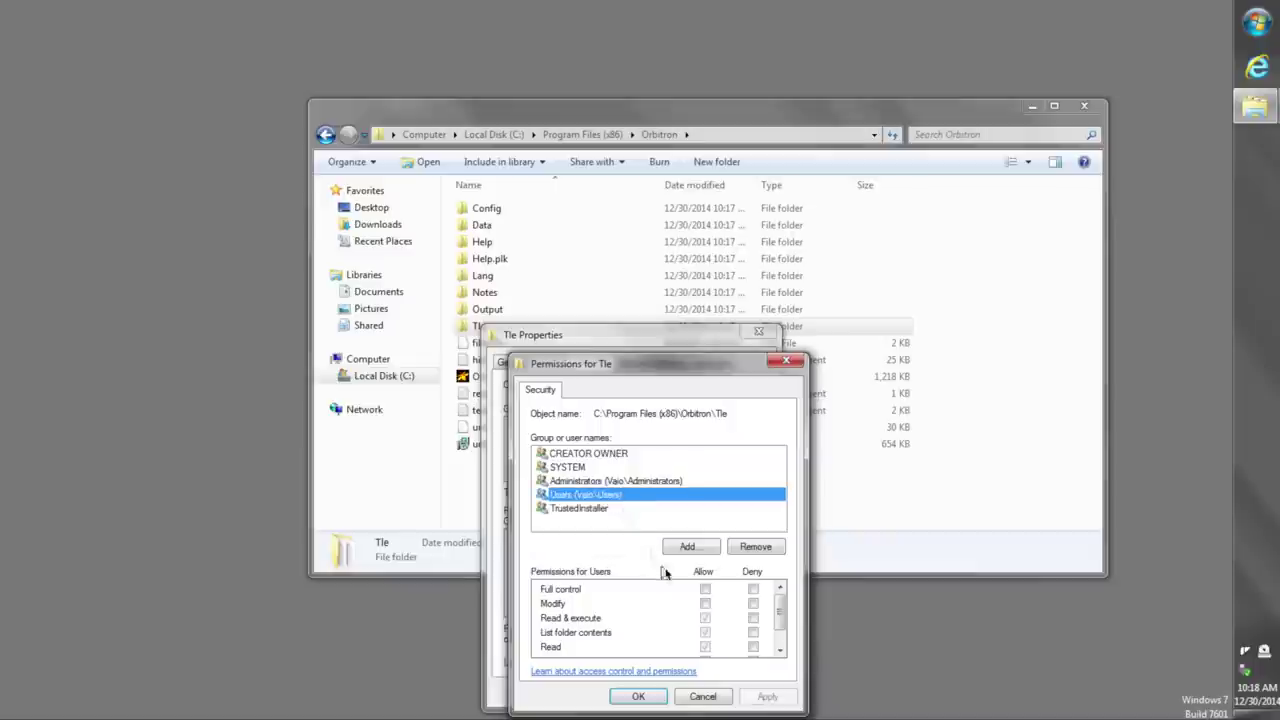
pyautogui.click(705, 604)
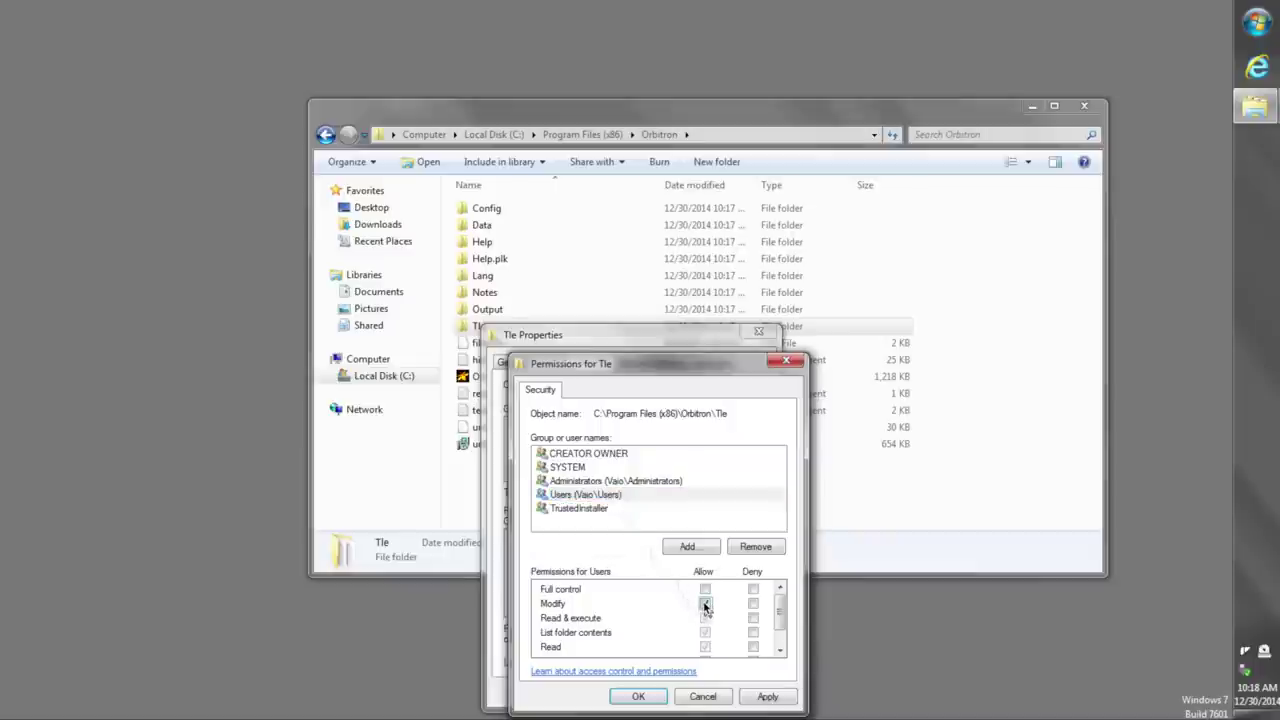
pyautogui.click(638, 696)
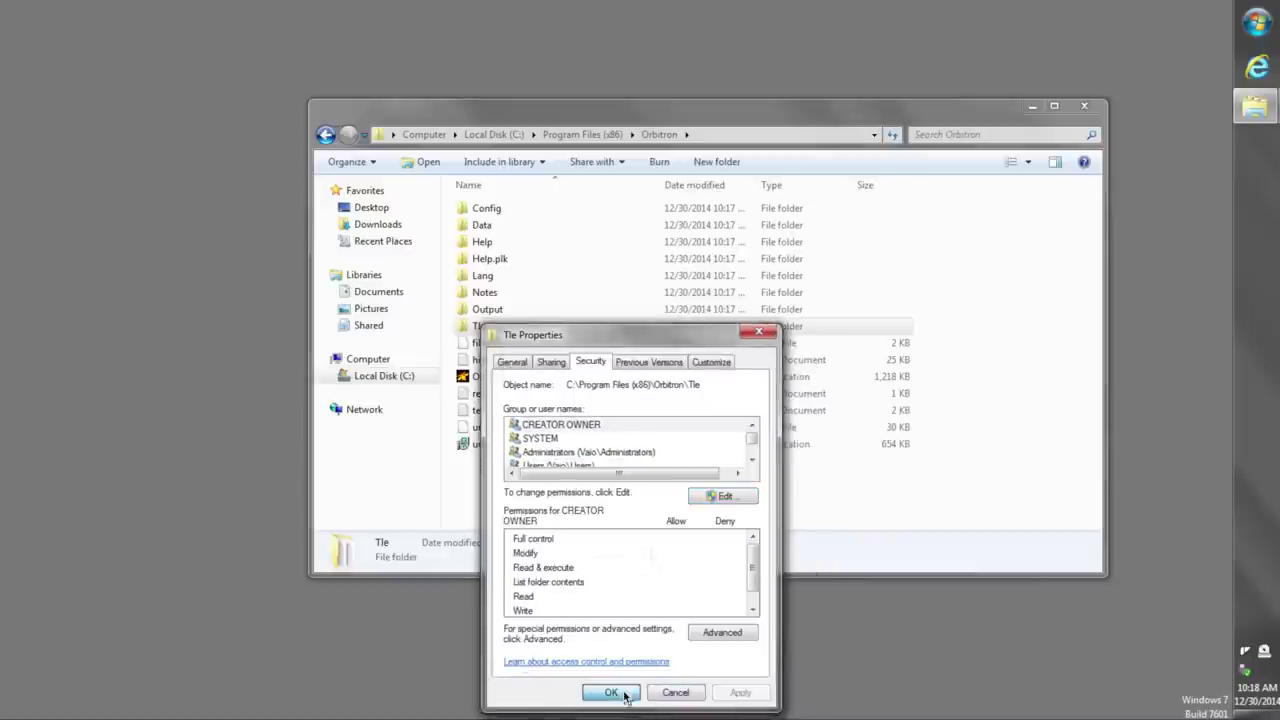
pyautogui.click(614, 692)
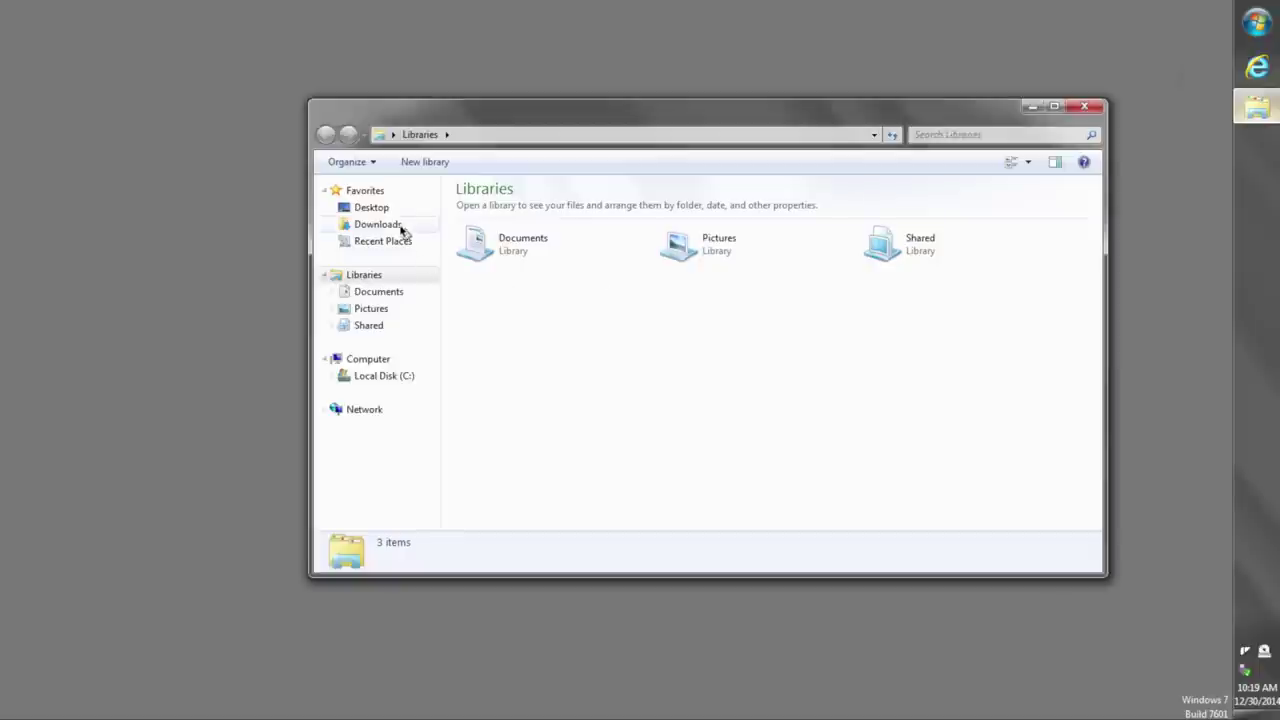
# Step: Extract the SatelliteTracker2 zip into Downloads
pyautogui.click(392, 224)
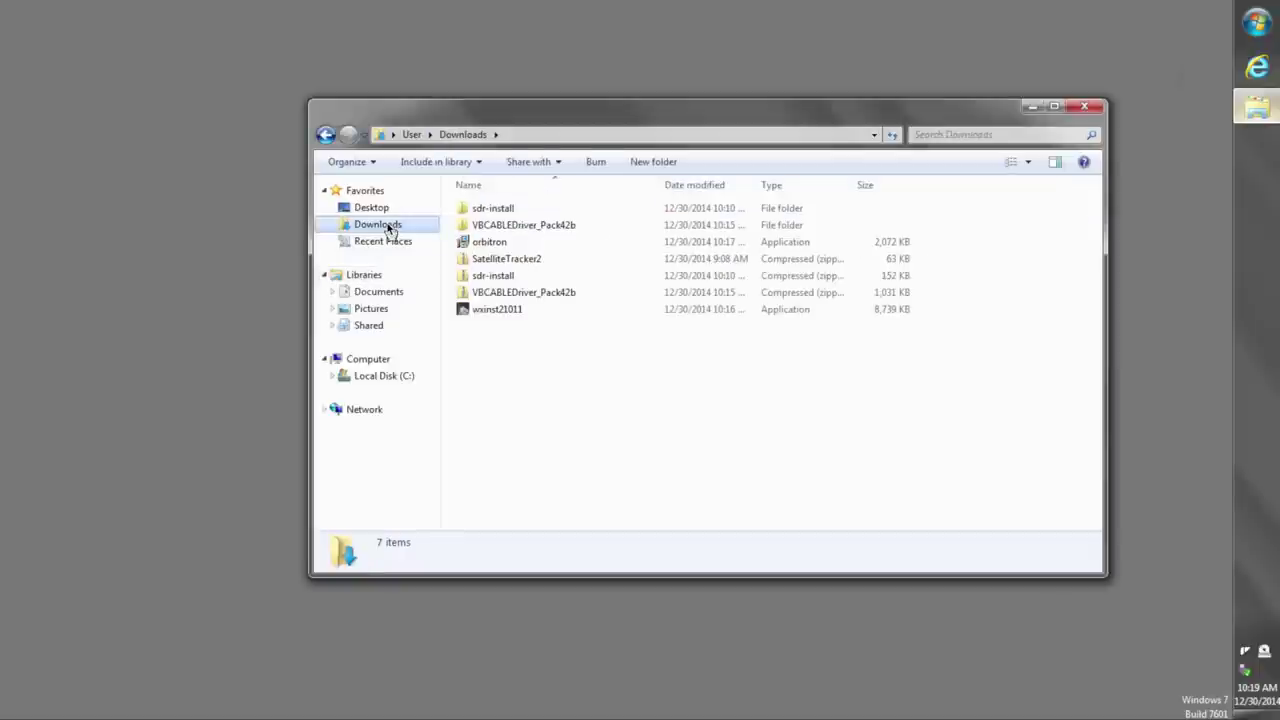
pyautogui.rightClick(489, 258)
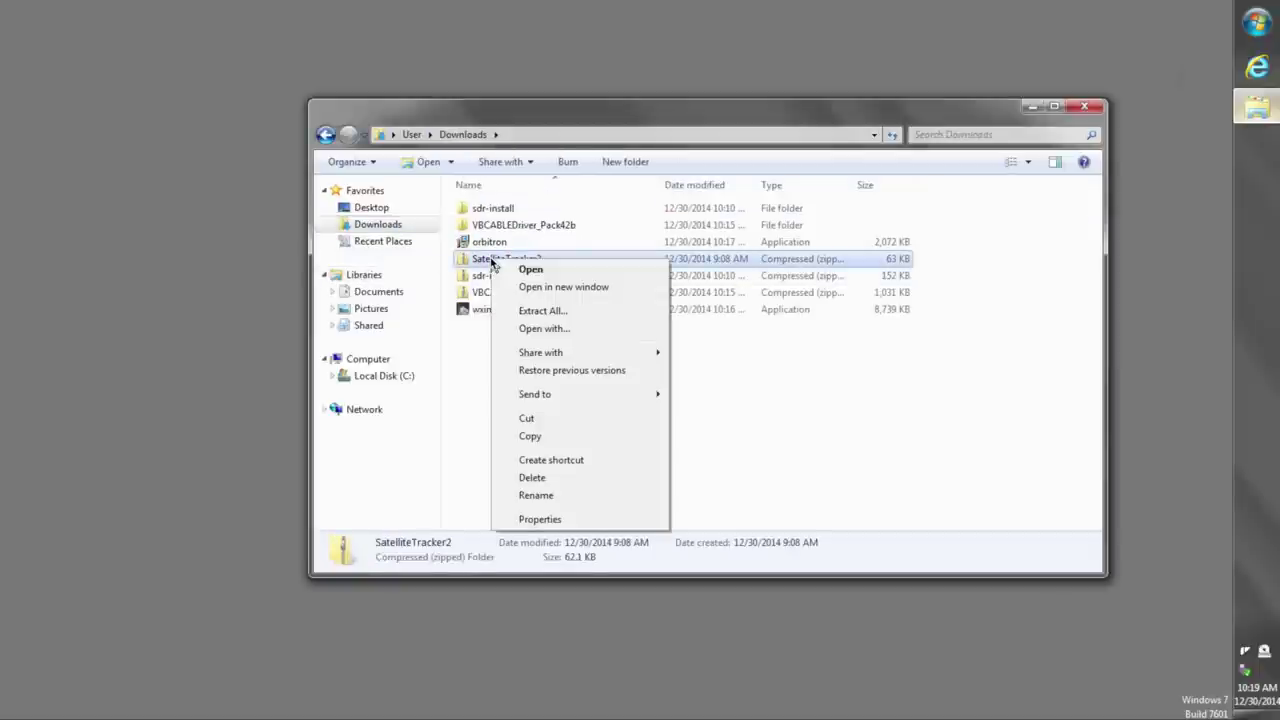
pyautogui.click(534, 314)
pyautogui.click(763, 533)
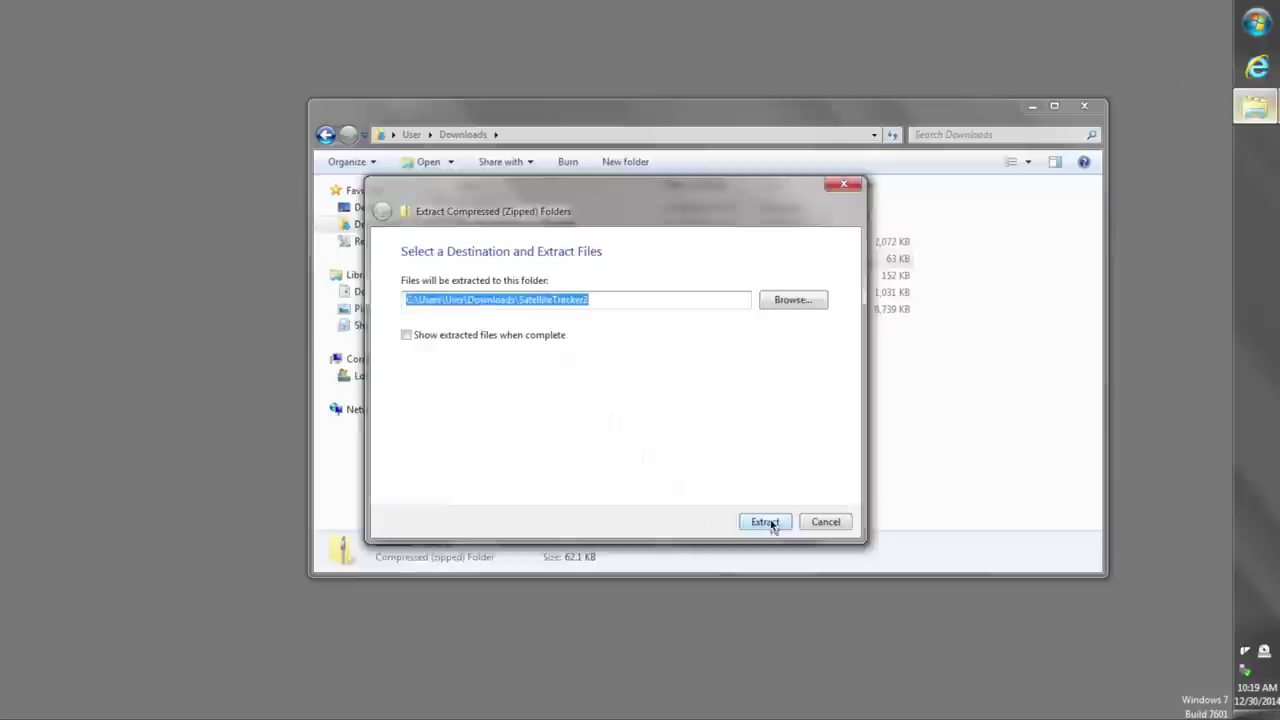
# Step: Open SatelliteTracker2\SatelliteTracker and read the README in Notepad, then minimize it
pyautogui.doubleClick(509, 212)
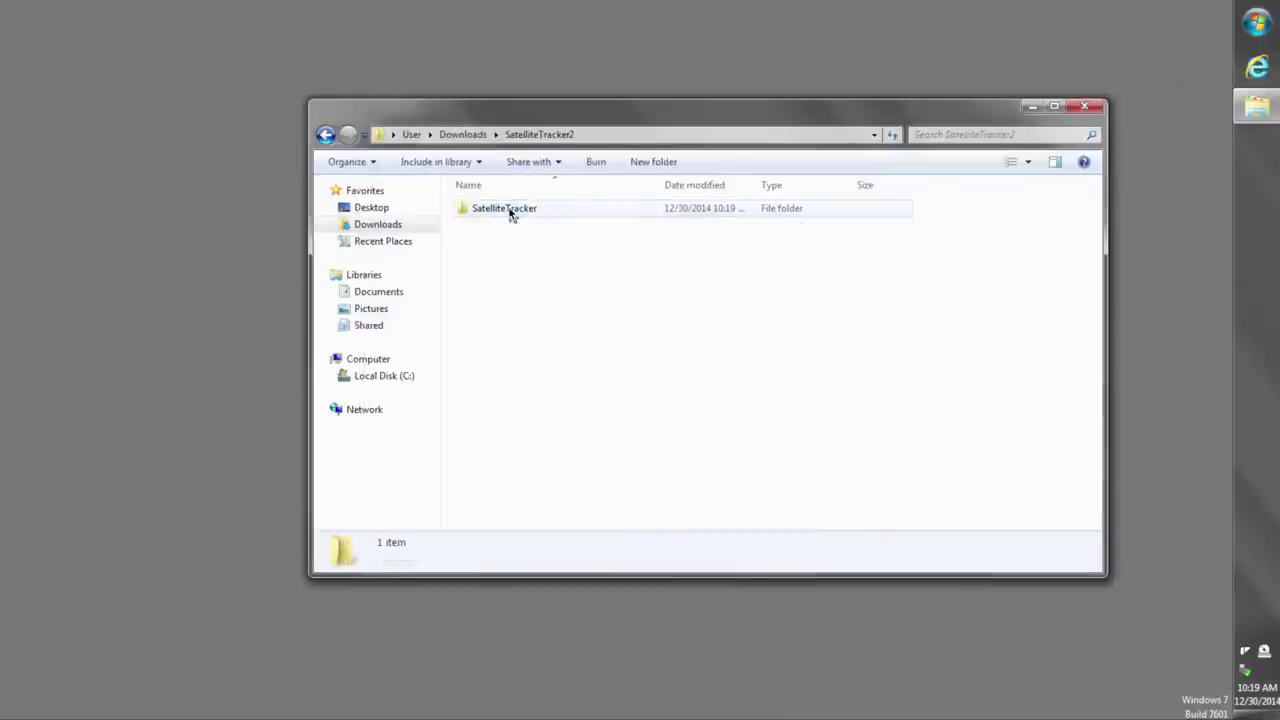
pyautogui.doubleClick(509, 210)
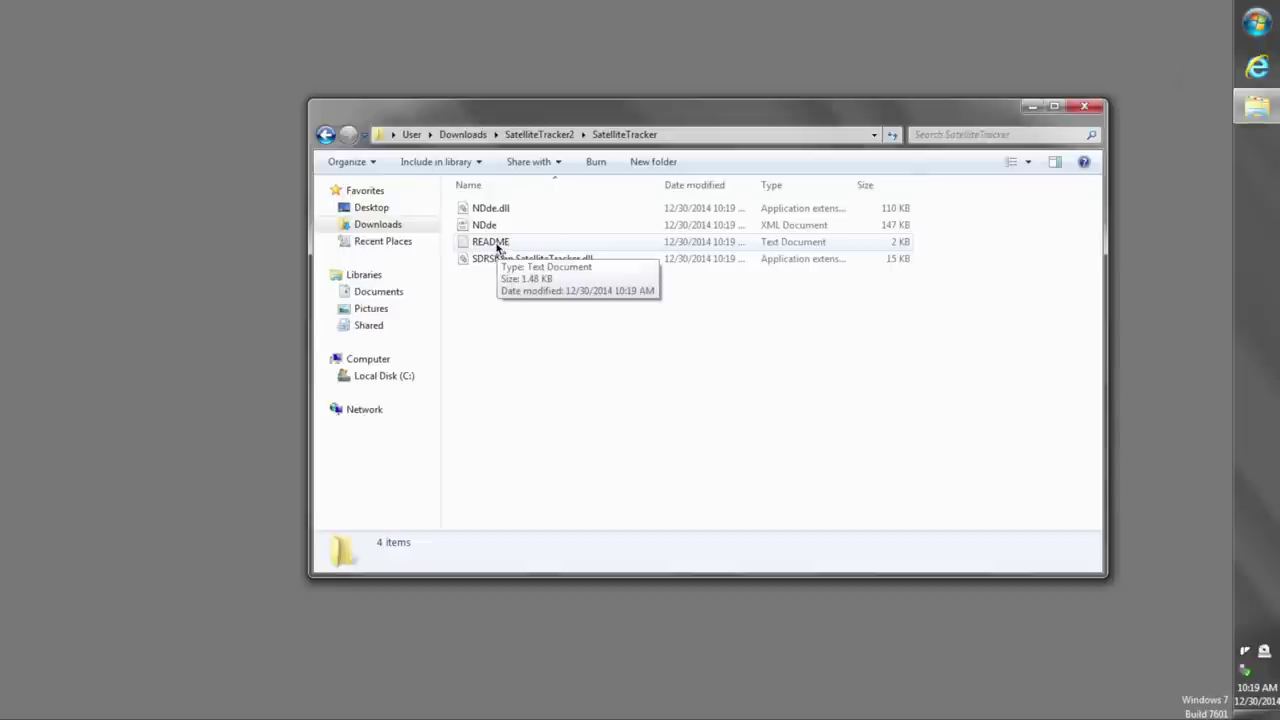
pyautogui.doubleClick(497, 245)
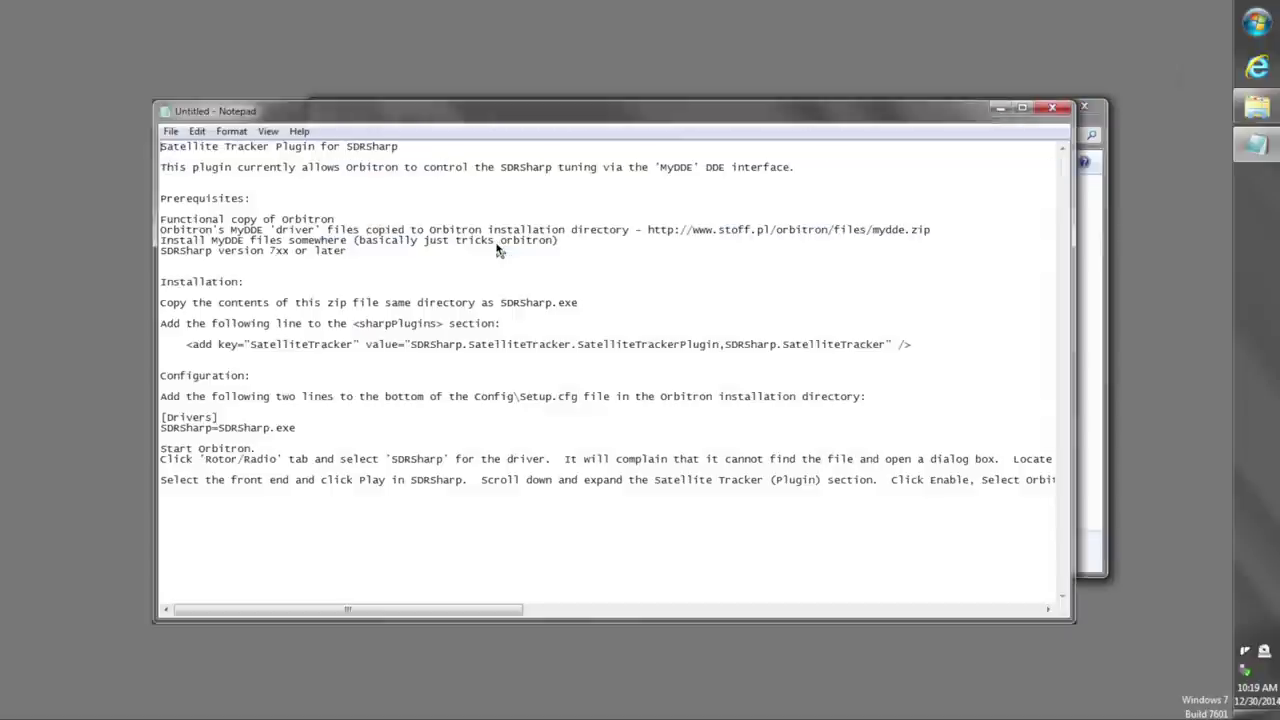
pyautogui.click(1000, 108)
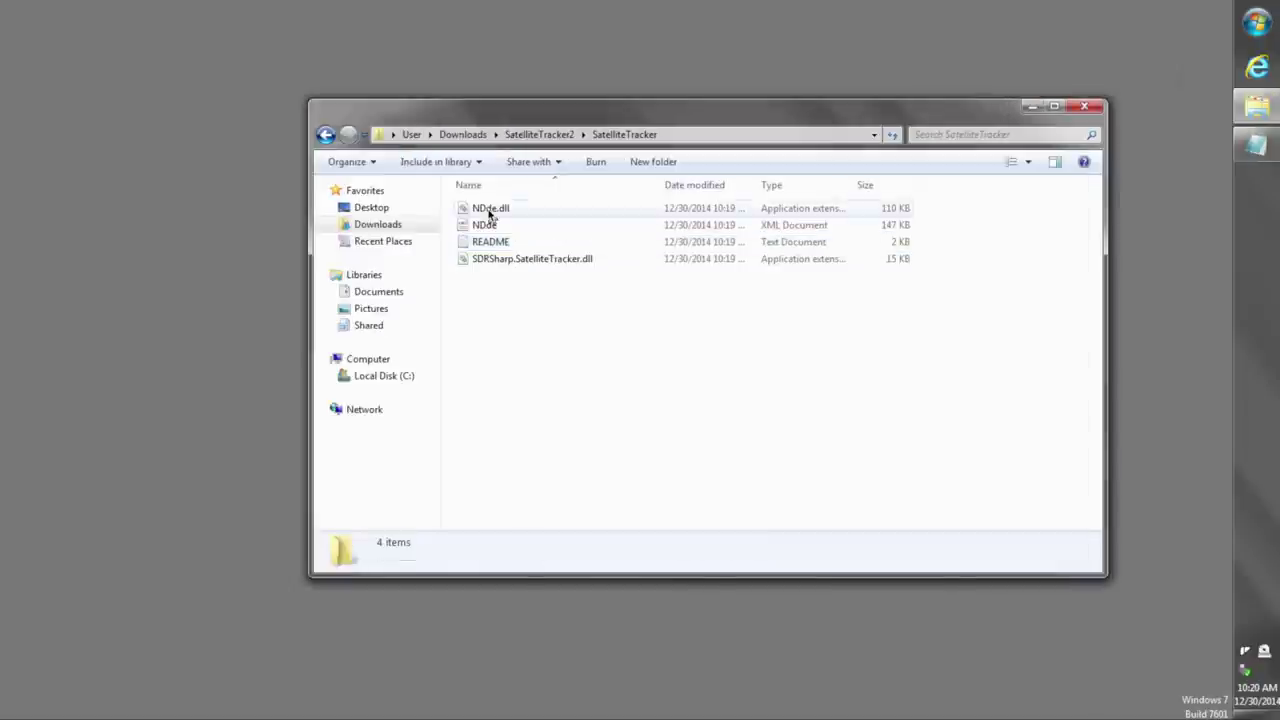
# Step: Copy NDde.dll, NDde and SDRSharp.SatelliteTracker.dll
pyautogui.click(490, 214)
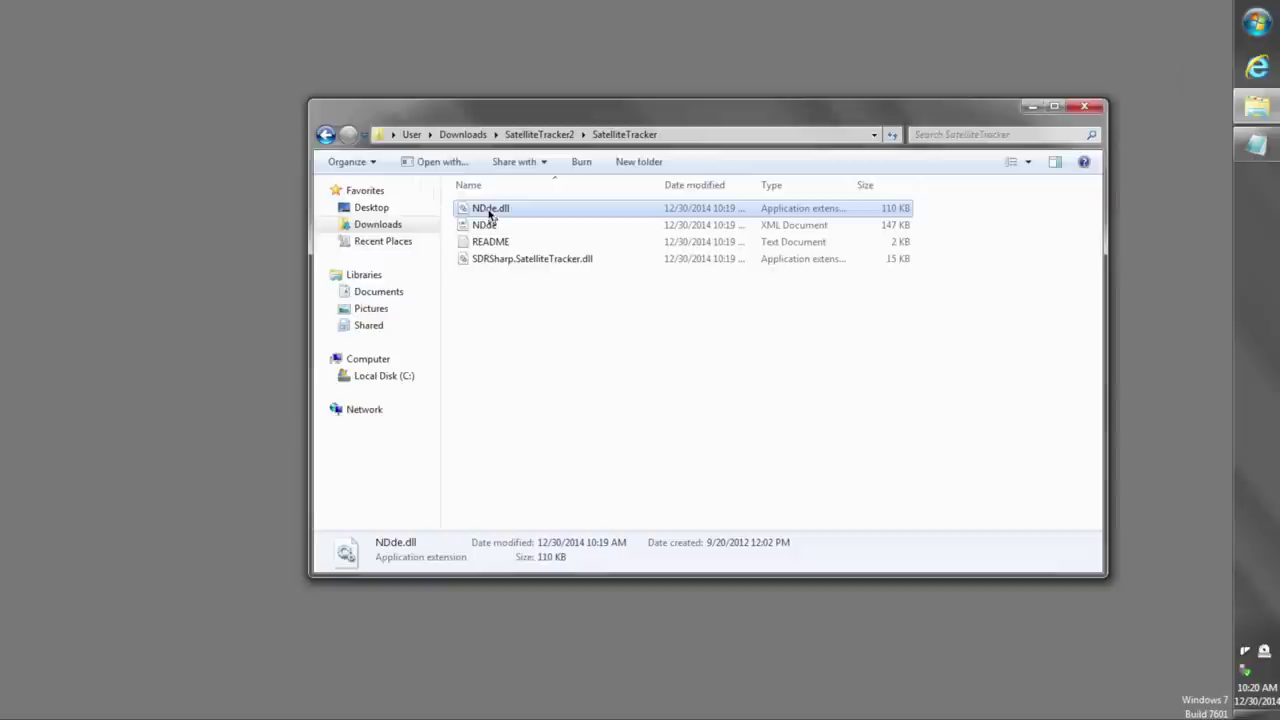
pyautogui.keyDown('ctrl'); pyautogui.click(488, 227); pyautogui.keyUp('ctrl')
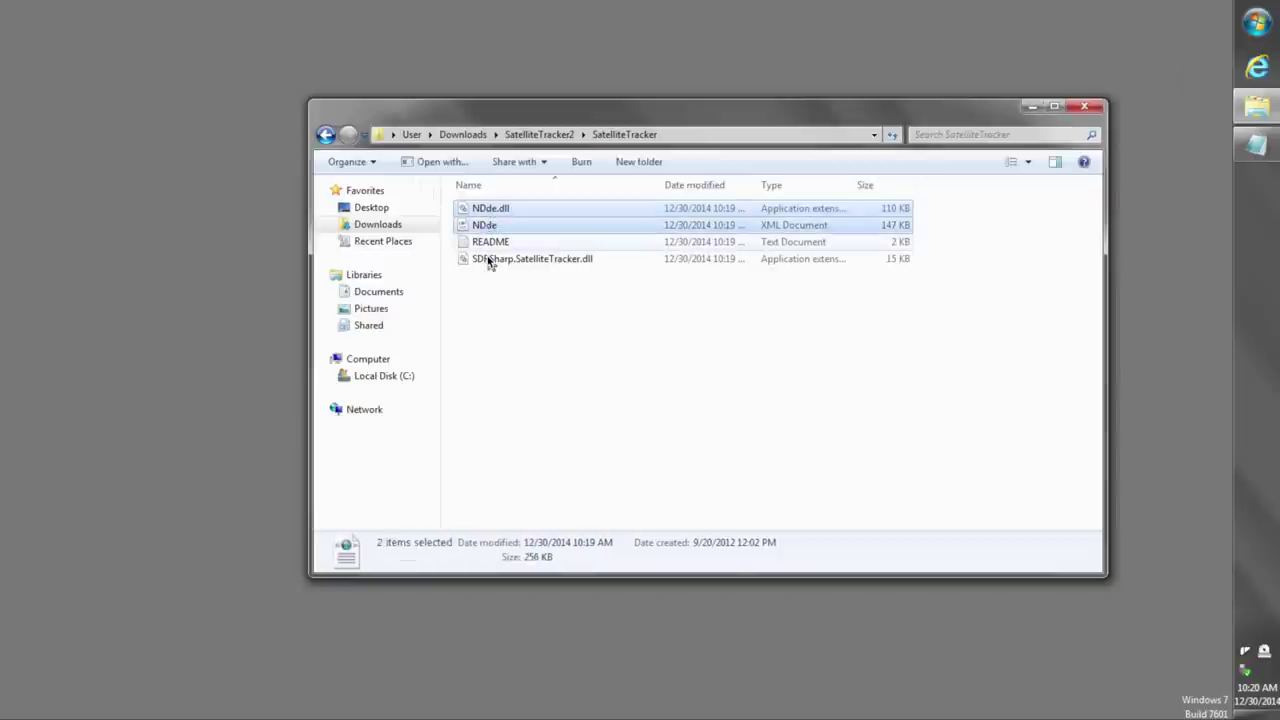
pyautogui.keyDown('ctrl'); pyautogui.click(488, 259); pyautogui.keyUp('ctrl')
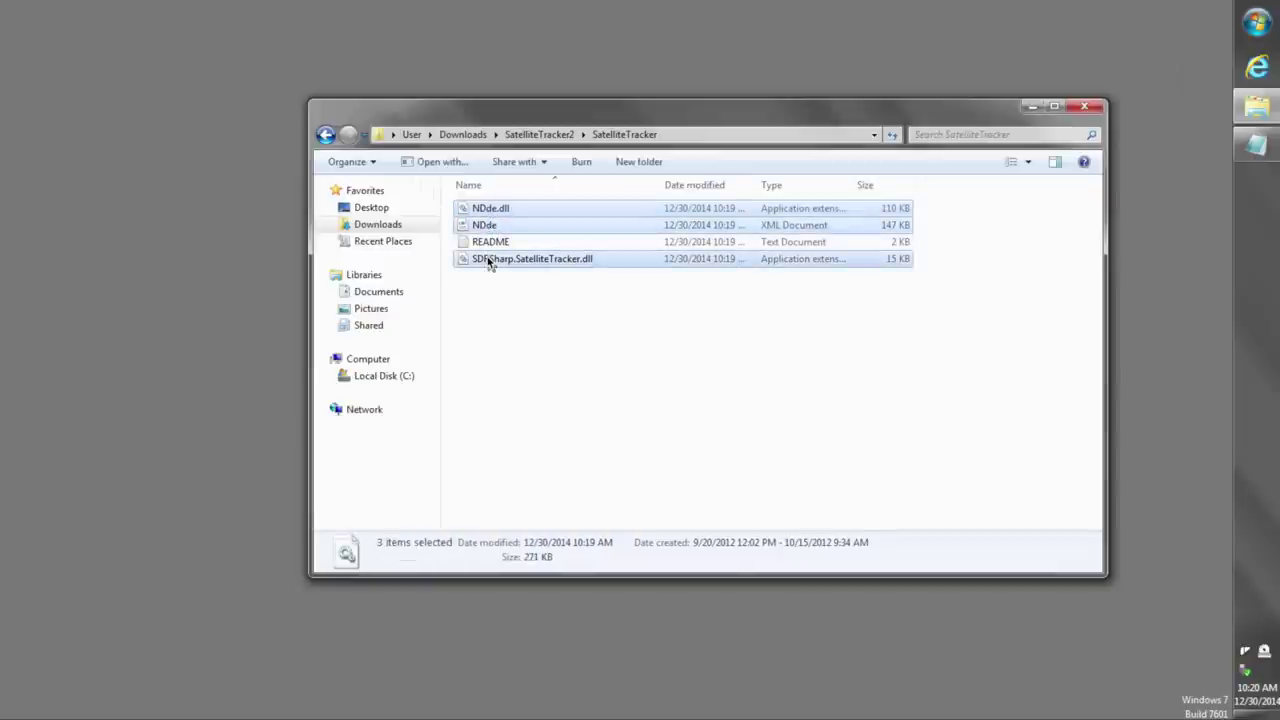
pyautogui.rightClick(488, 258)
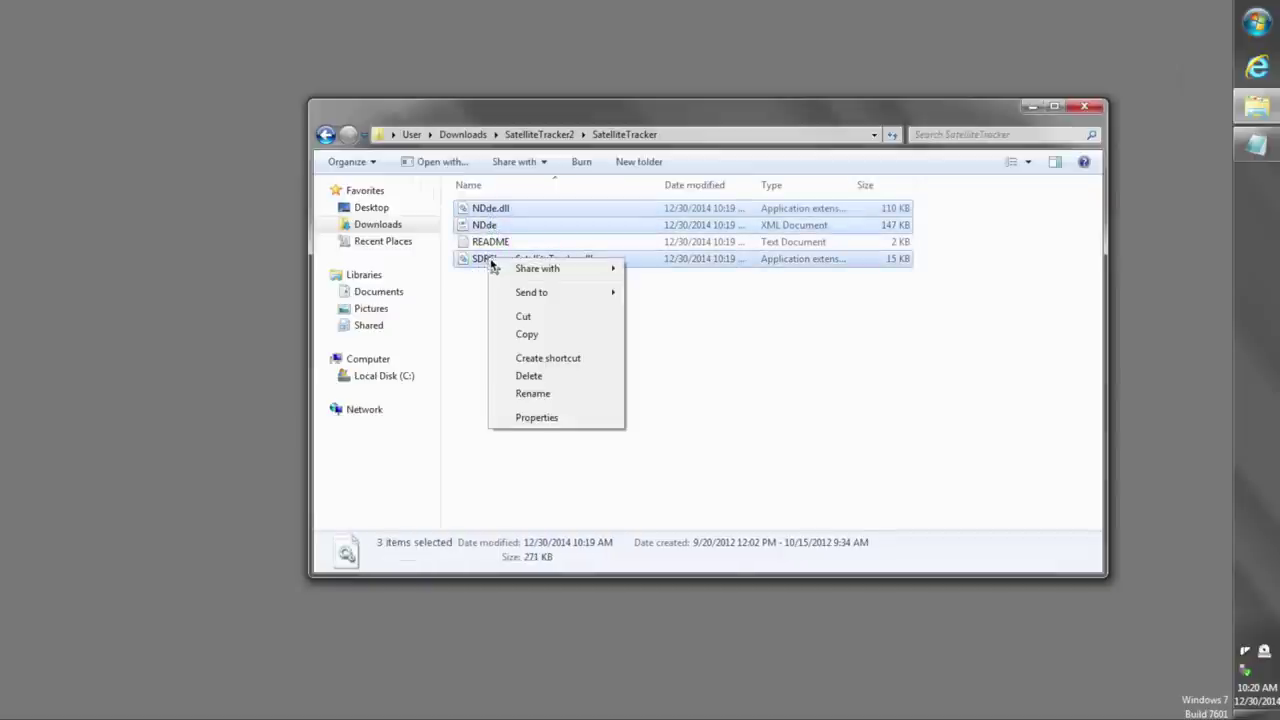
pyautogui.click(530, 336)
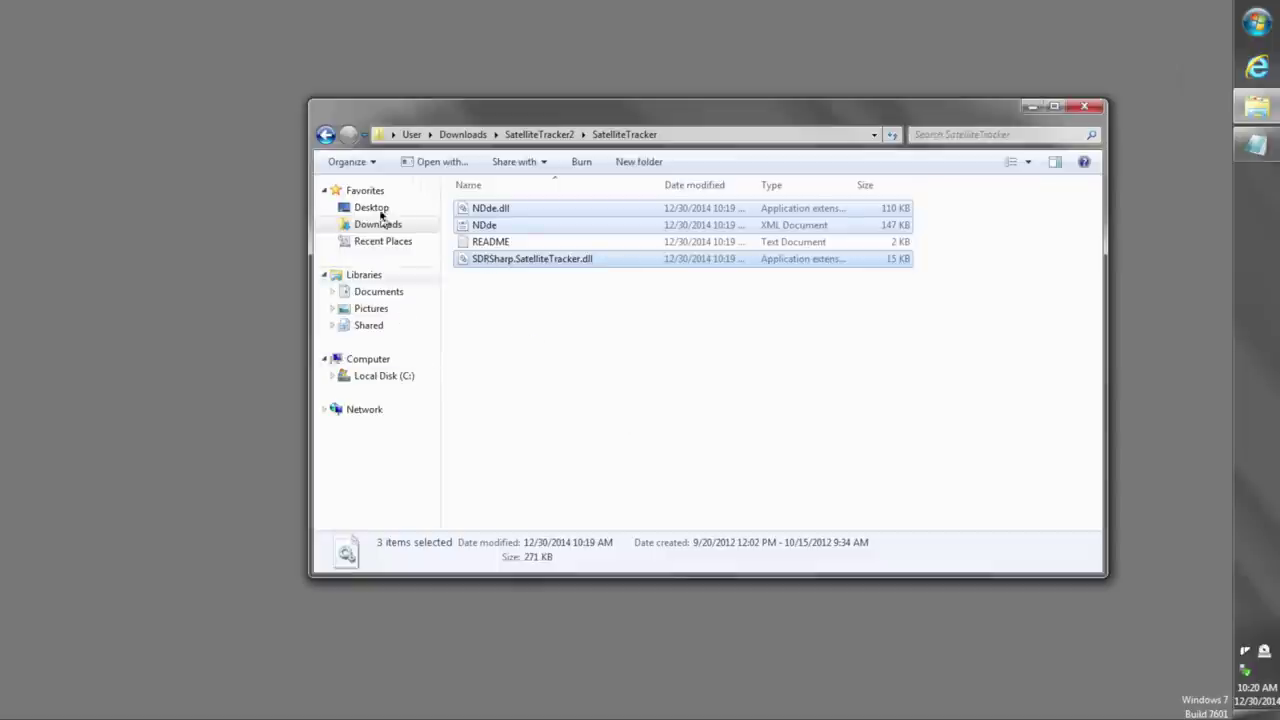
# Step: Paste the three files into Documents' sdrsharp folder and open it to check them
pyautogui.click(372, 293)
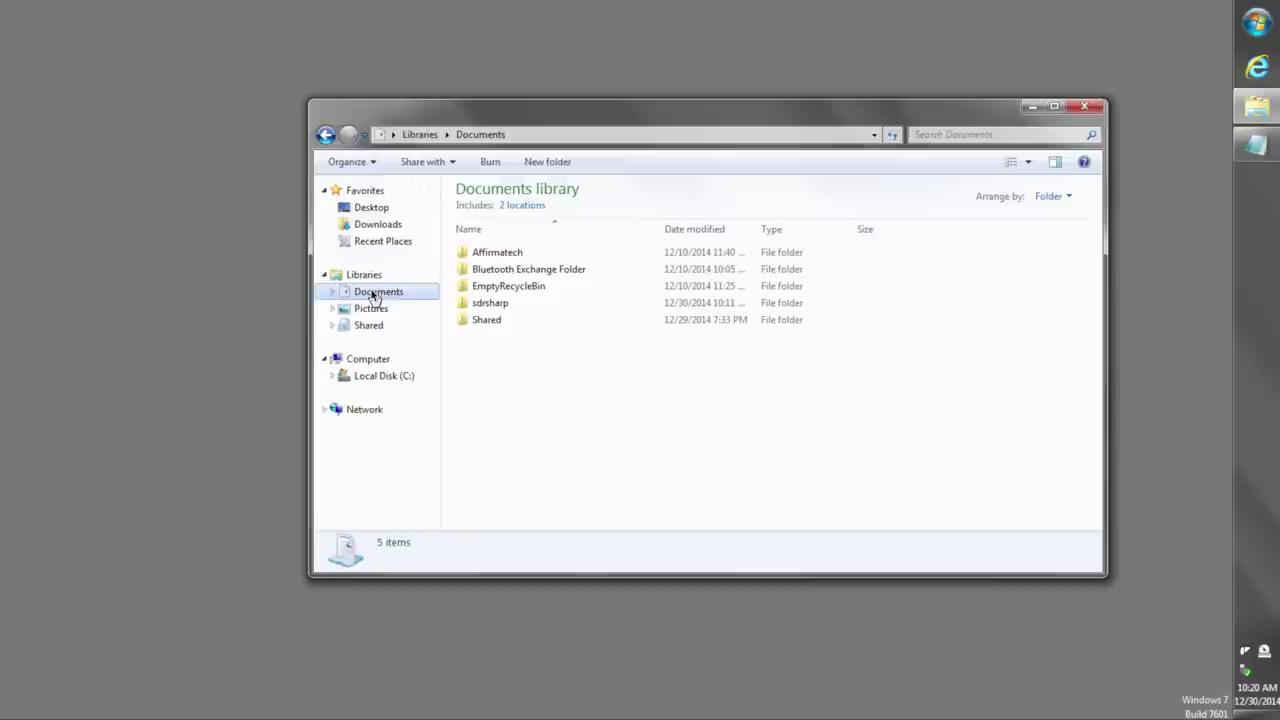
pyautogui.click(501, 304)
pyautogui.rightClick(501, 305)
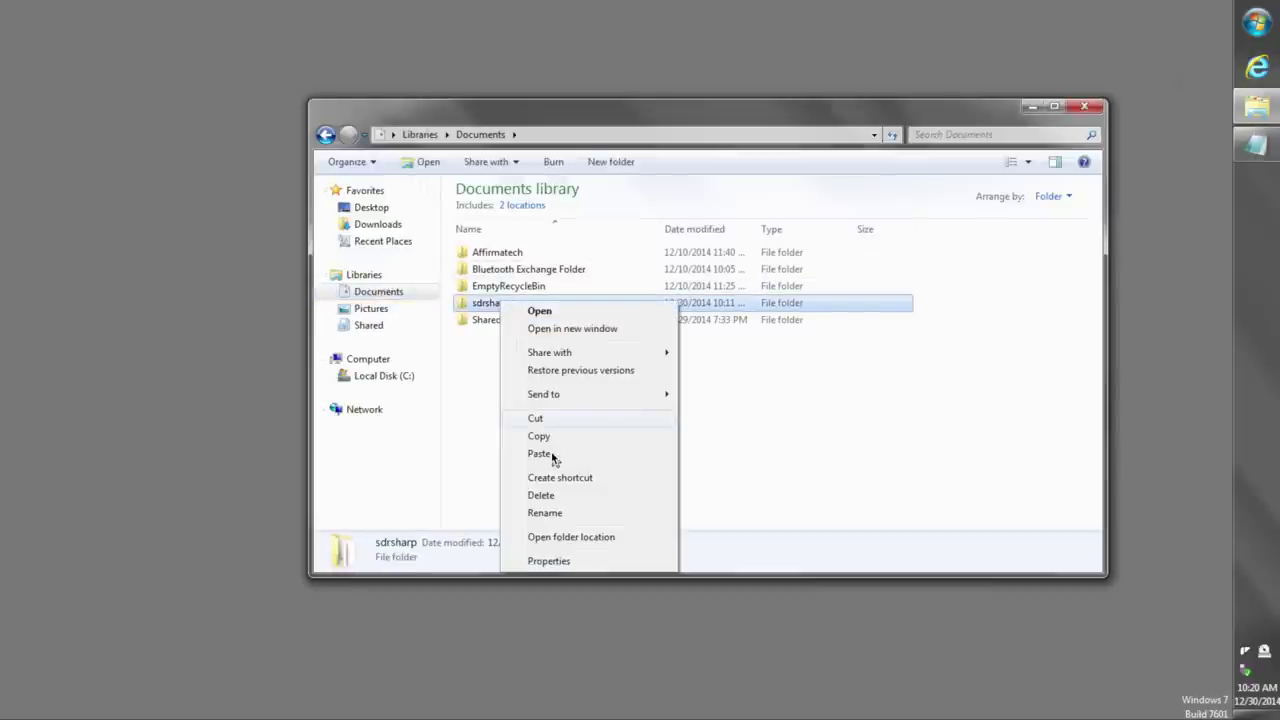
pyautogui.click(540, 454)
pyautogui.doubleClick(487, 305)
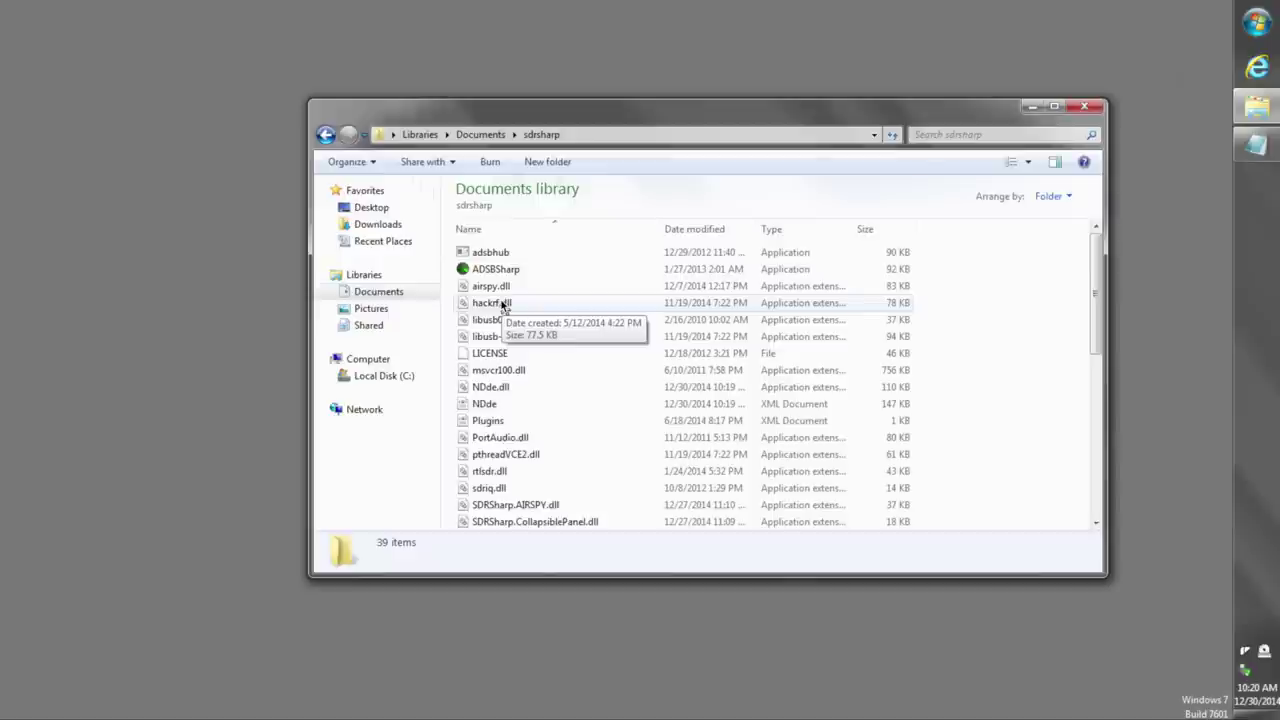
# Step: Open the Plugins file in Notepad and copy the SatelliteTracker <add> line from the README
pyautogui.rightClick(488, 420)
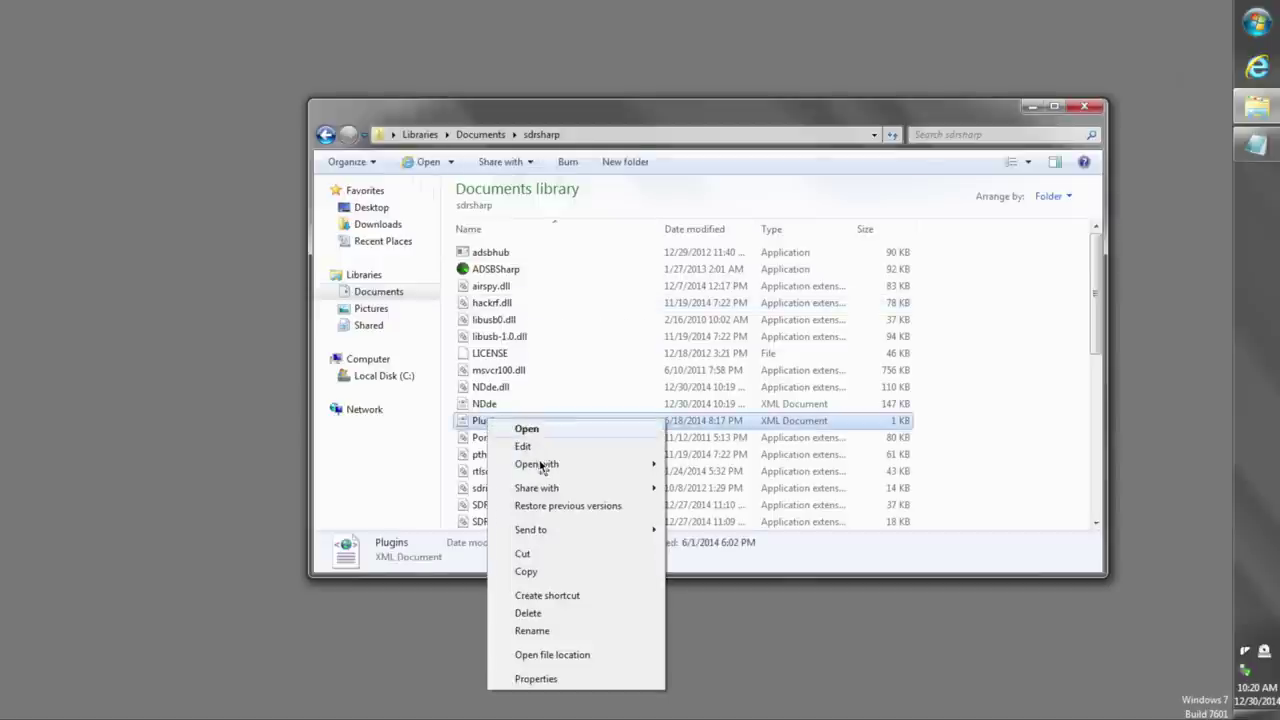
pyautogui.moveTo(545, 466)
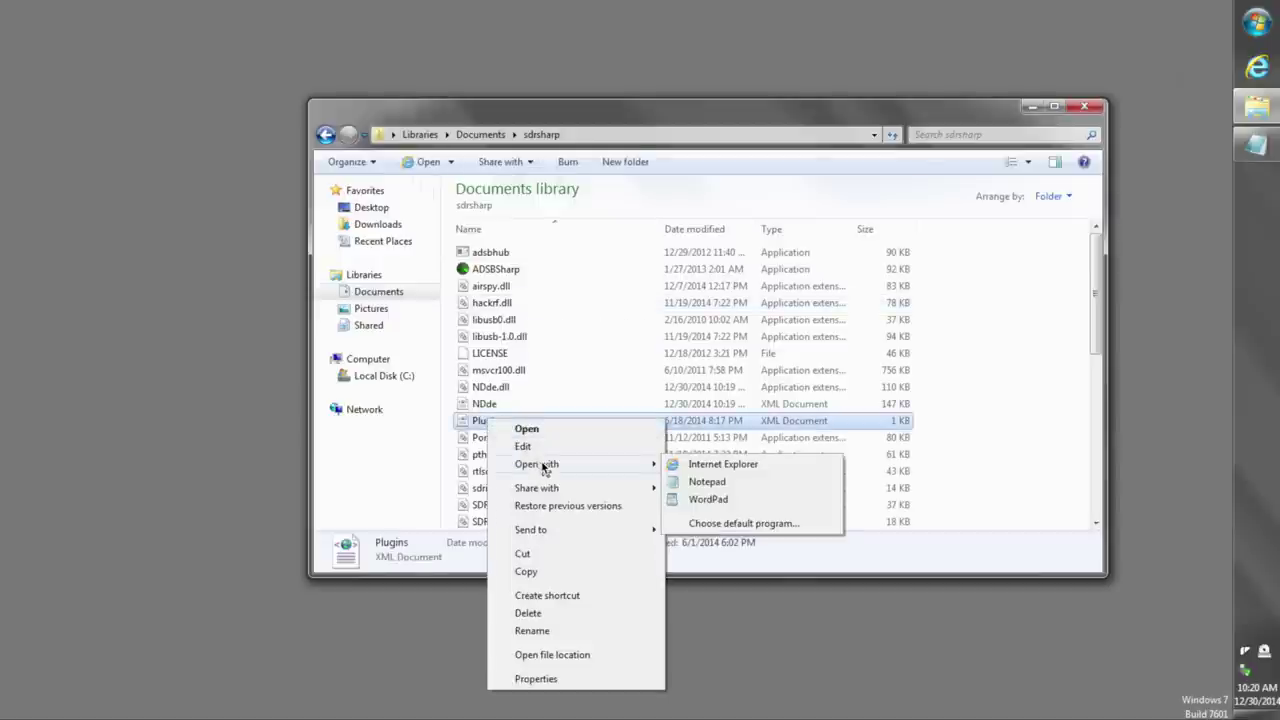
pyautogui.click(701, 480)
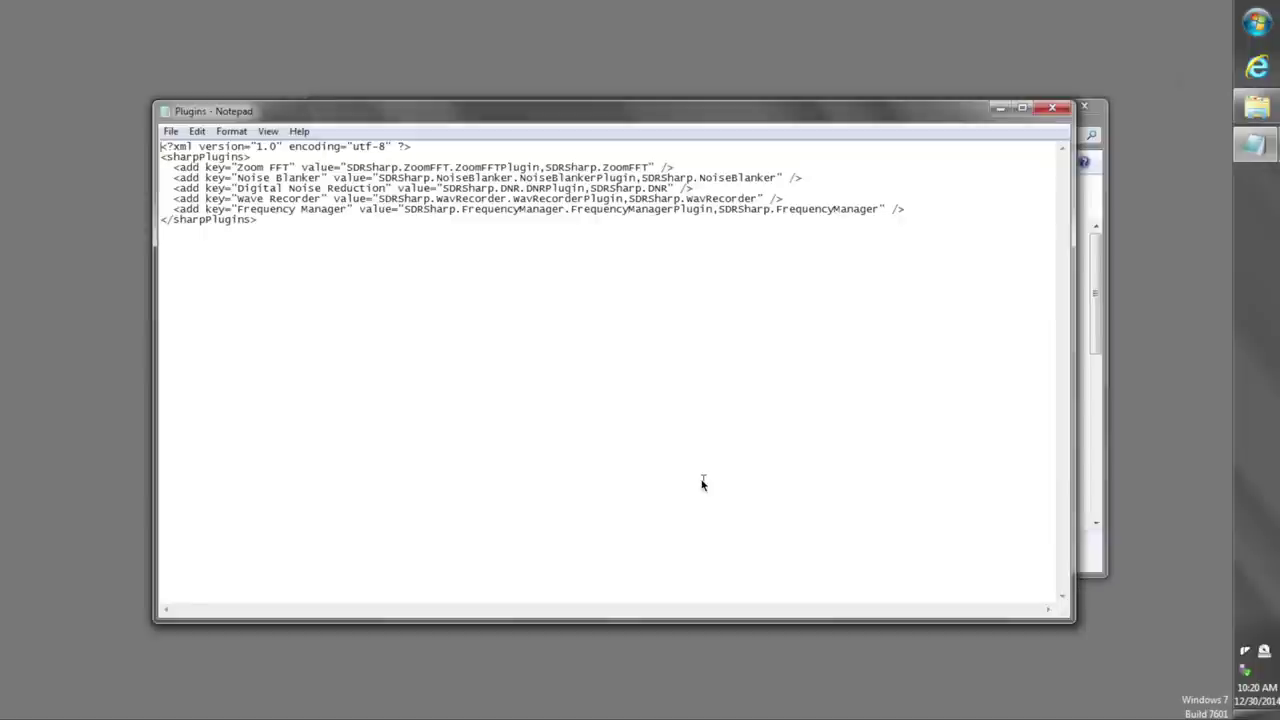
pyautogui.click(1254, 145)
pyautogui.click(1135, 106)
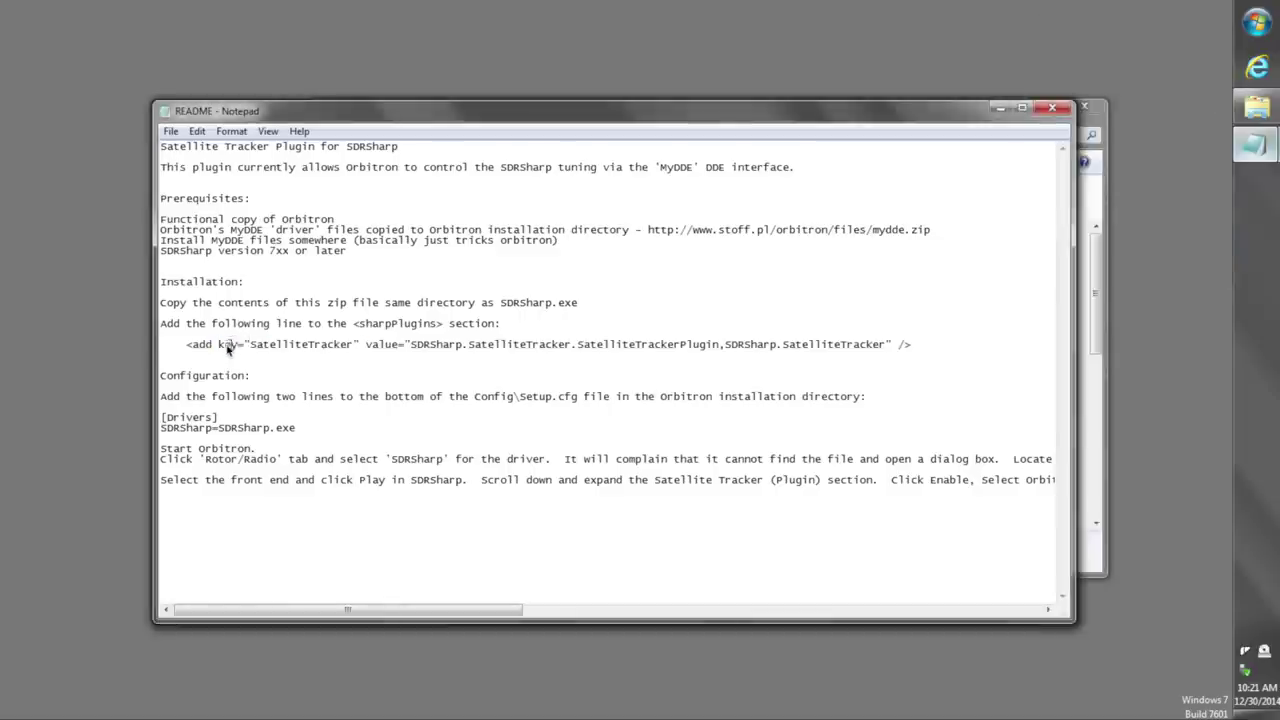
pyautogui.moveTo(165, 344); pyautogui.dragTo(943, 349)
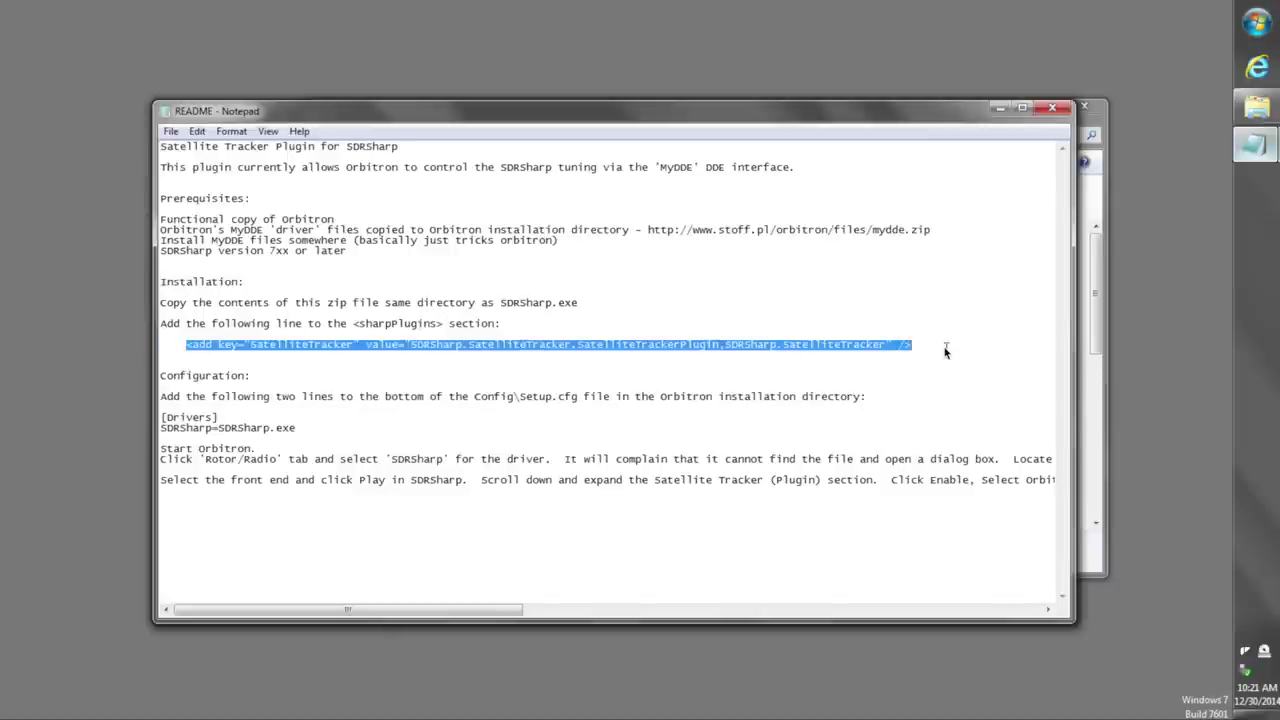
# Step: Paste the SatelliteTracker line after the Frequency Manager entry, align it, and save Plugins
pyautogui.click(1000, 110)
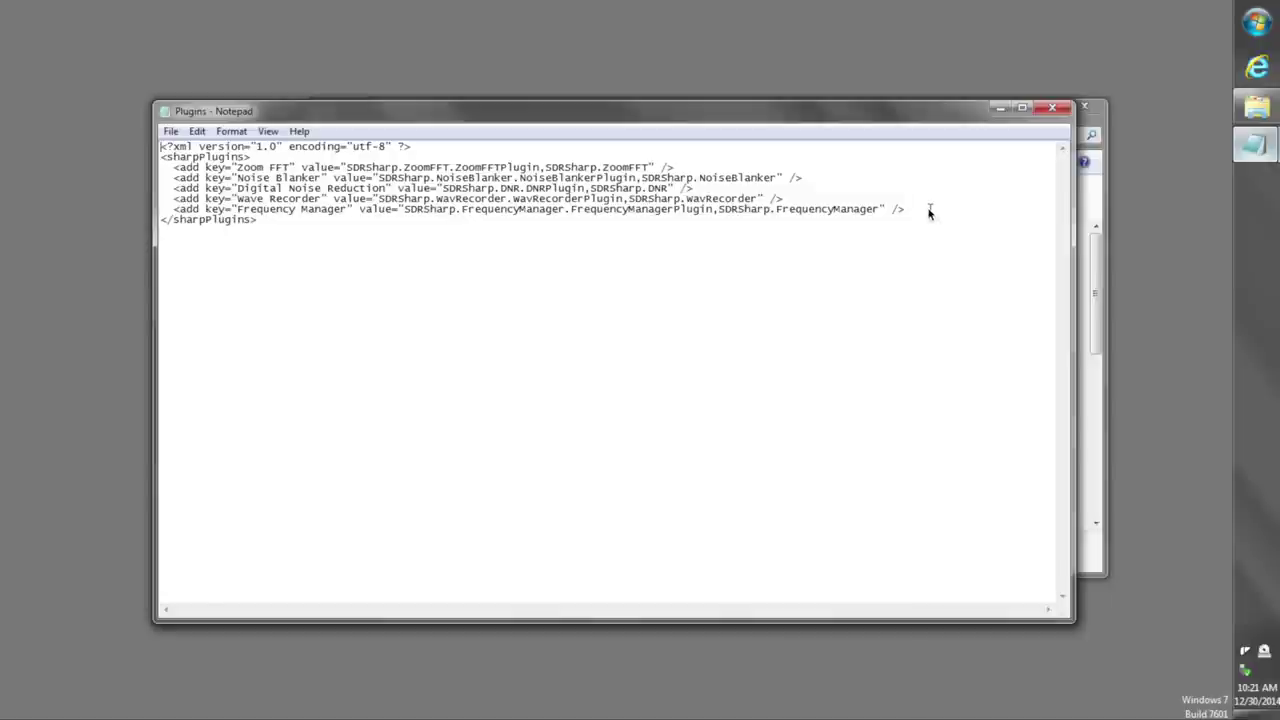
pyautogui.press('Return')
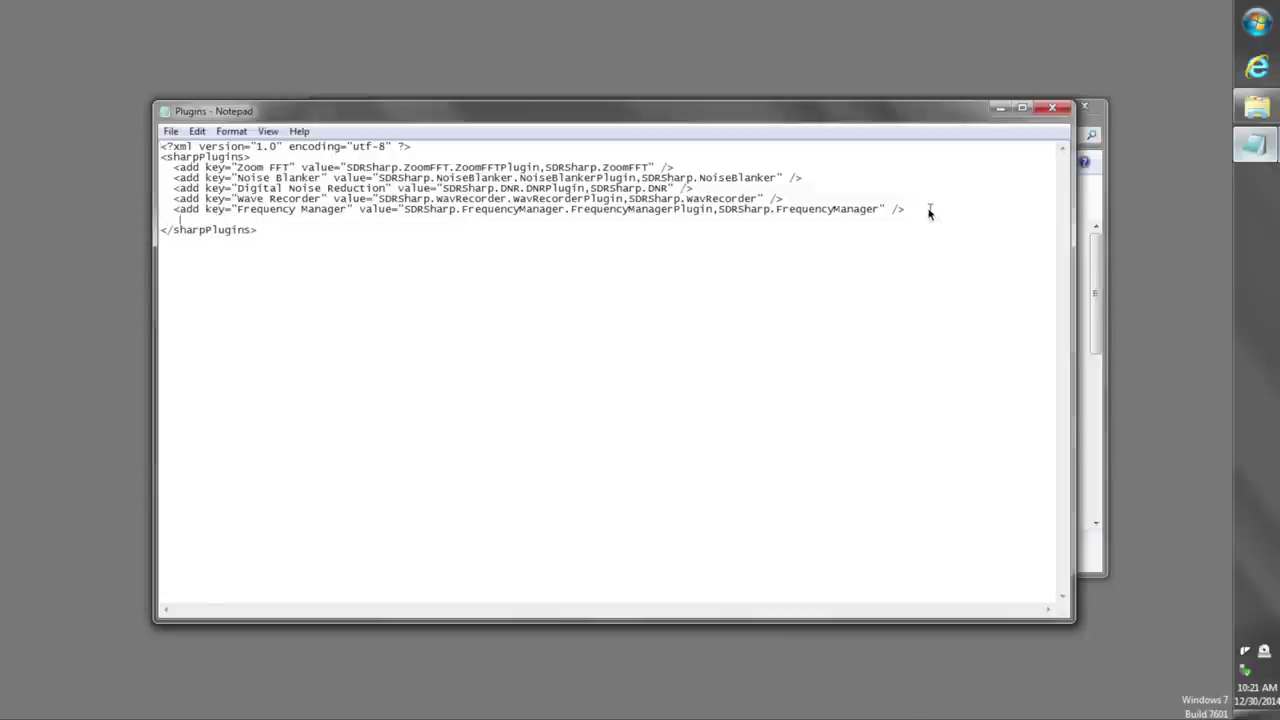
pyautogui.hotkey('ctrl', 'v')
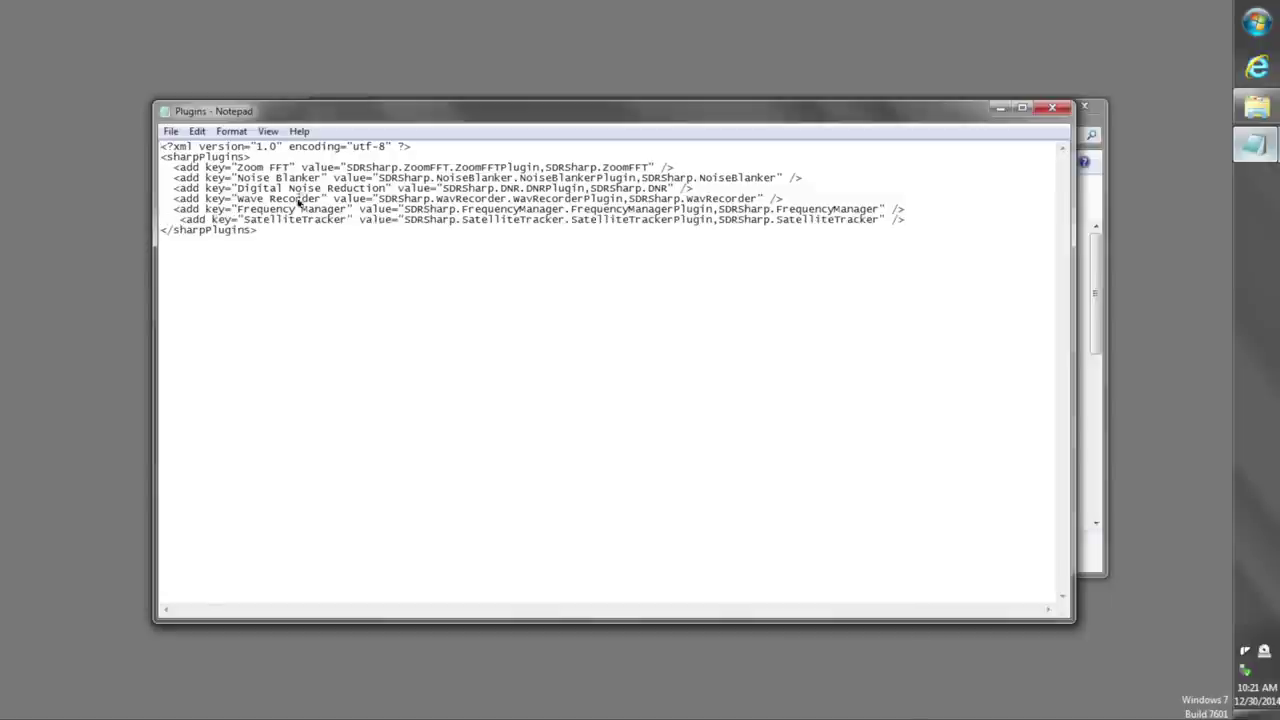
pyautogui.click(182, 220)
pyautogui.press('BackSpace')
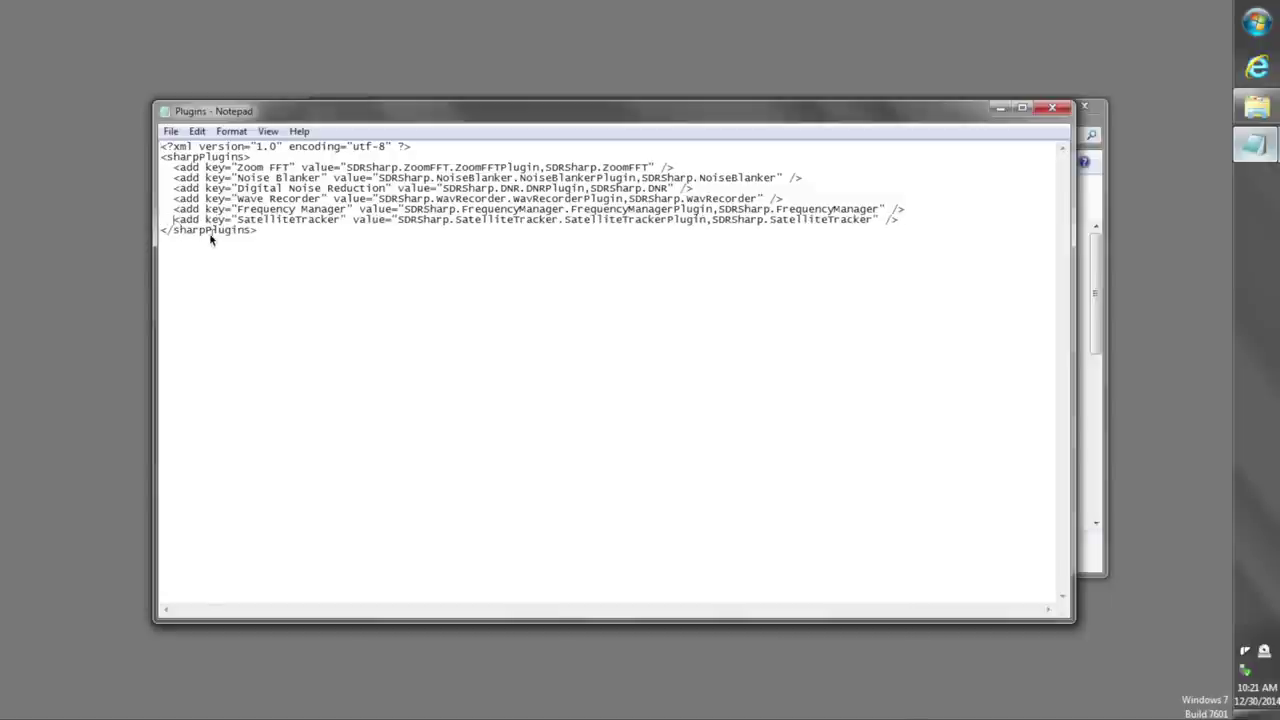
pyautogui.click(1050, 110)
pyautogui.click(590, 378)
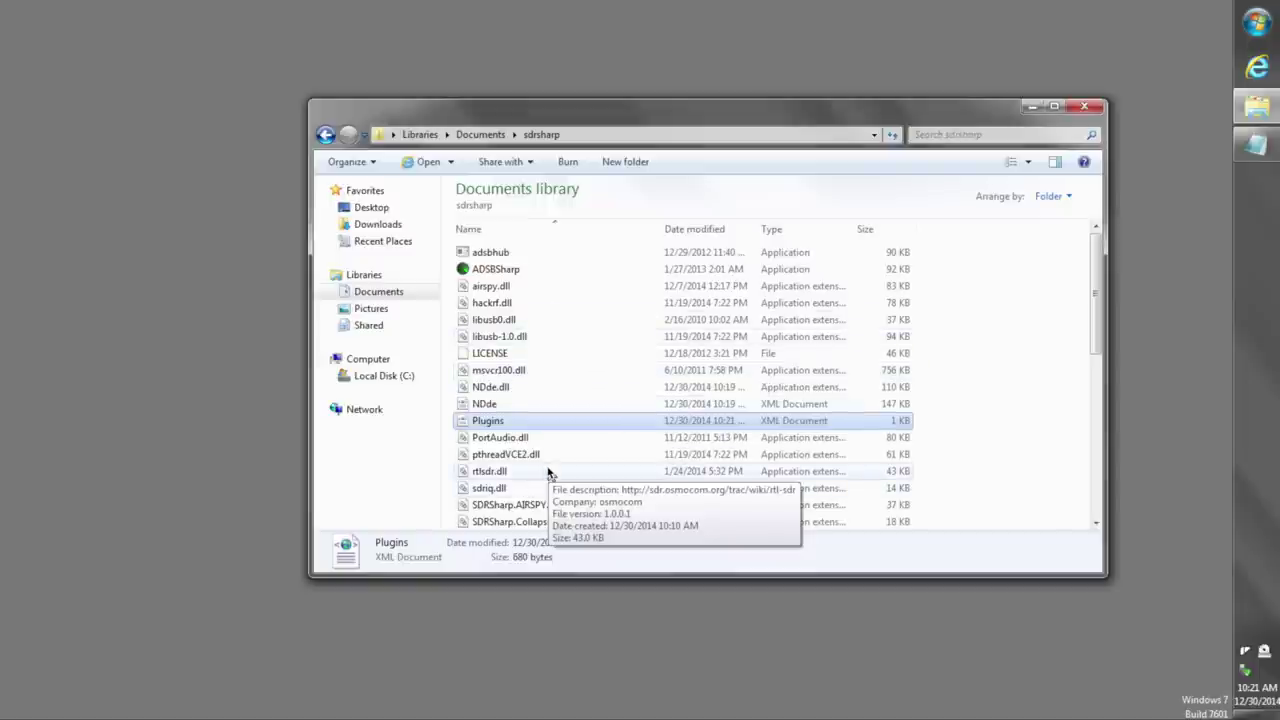
# Step: Browse to C:\Program Files (x86)\Orbitron\Config and select the Setup file
pyautogui.click(374, 376)
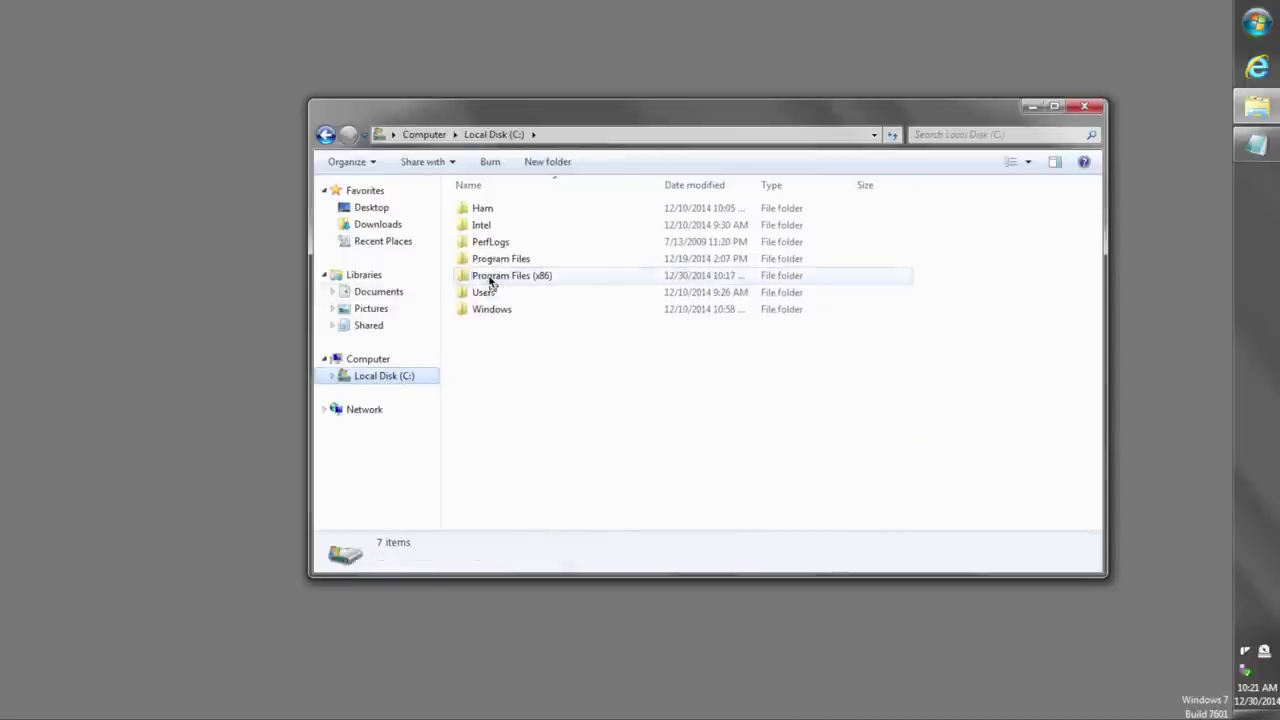
pyautogui.doubleClick(487, 276)
pyautogui.doubleClick(490, 328)
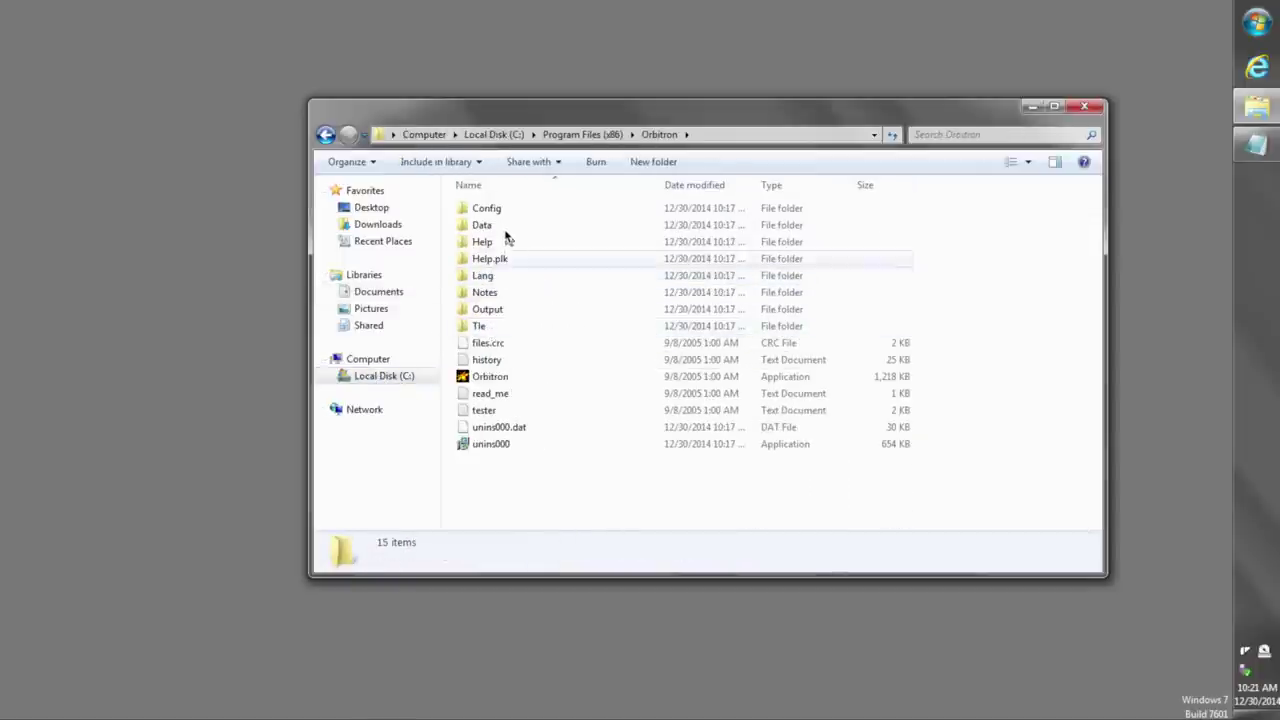
pyautogui.doubleClick(489, 210)
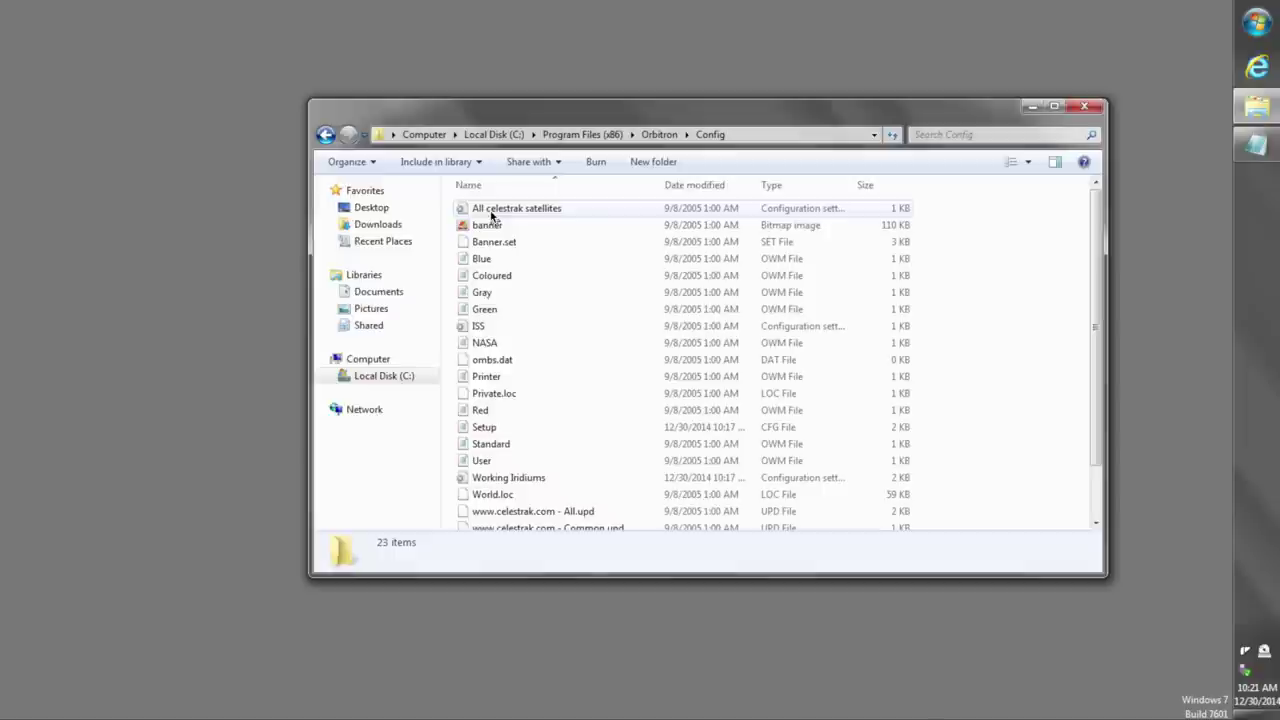
pyautogui.click(484, 427)
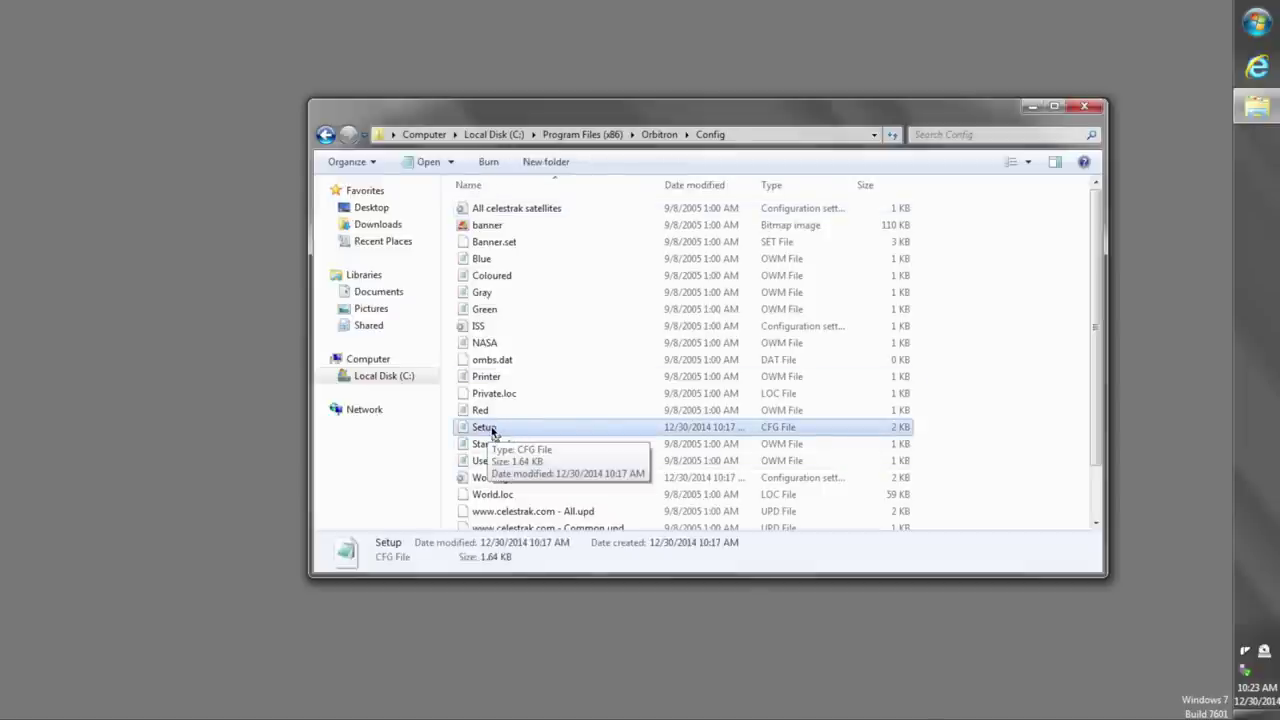
# Step: Grant the Users group Modify permission on the Setup file through its Security properties
pyautogui.rightClick(492, 431)
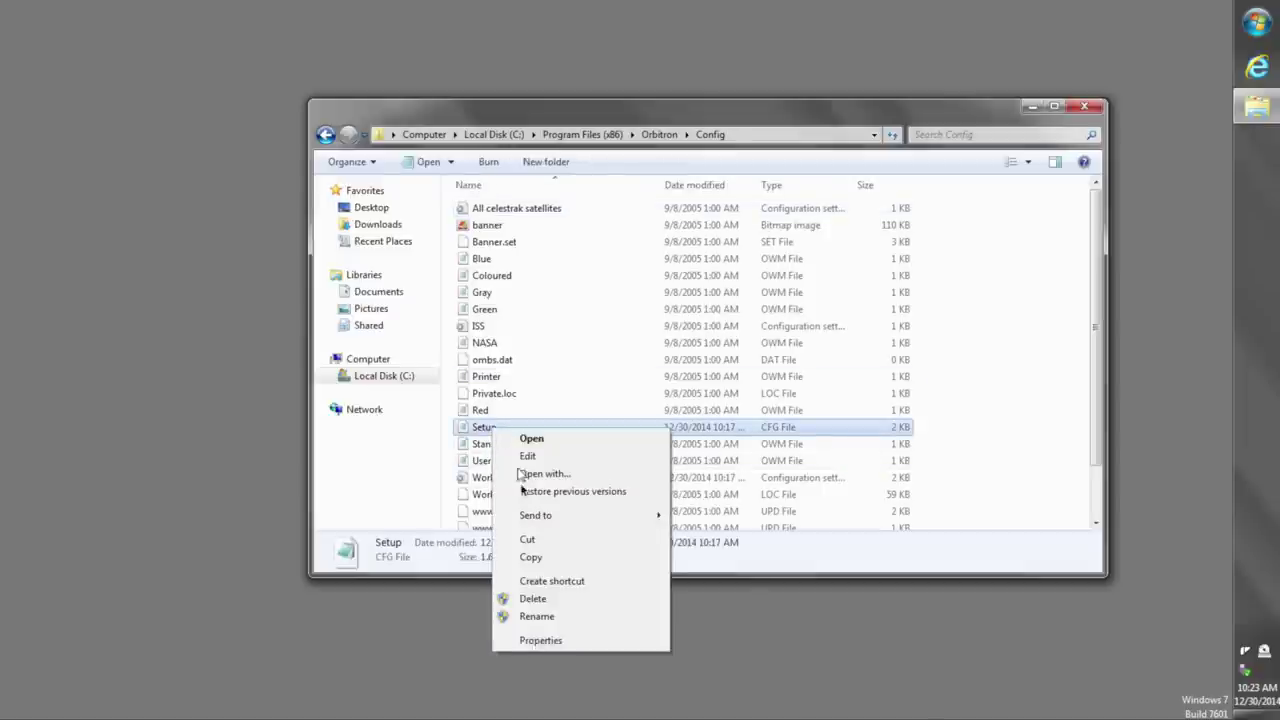
pyautogui.click(538, 641)
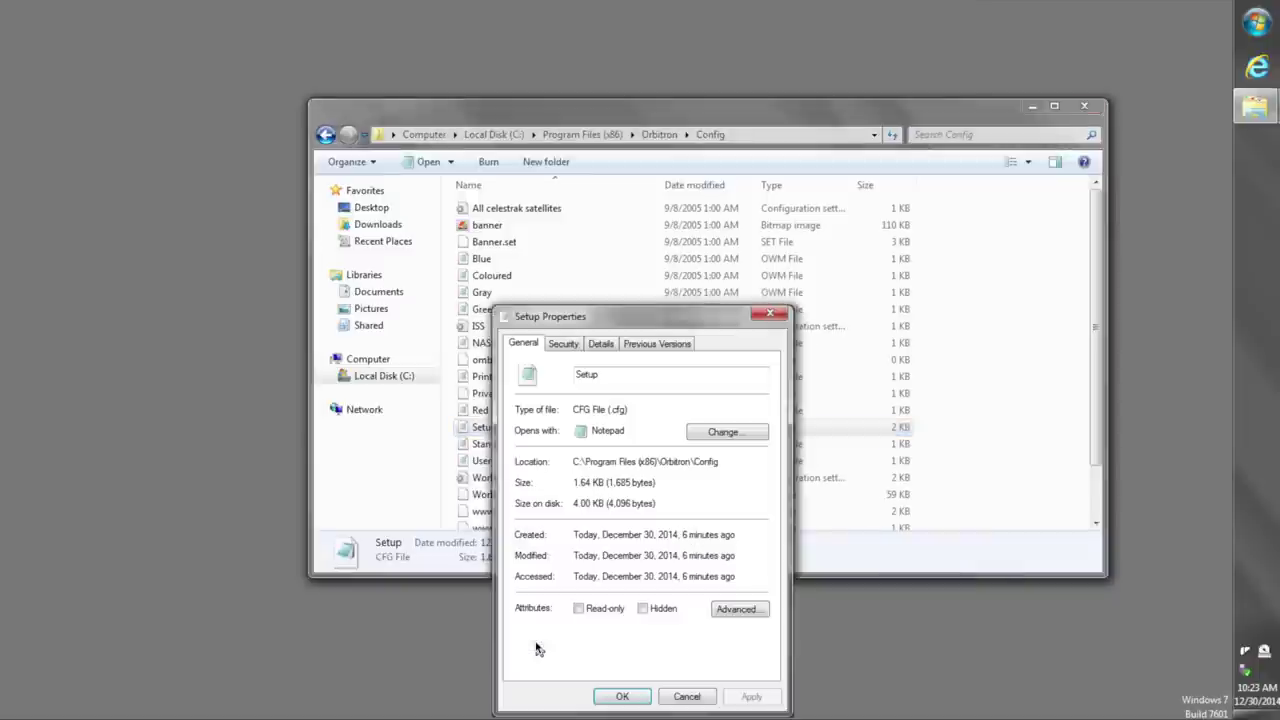
pyautogui.click(560, 345)
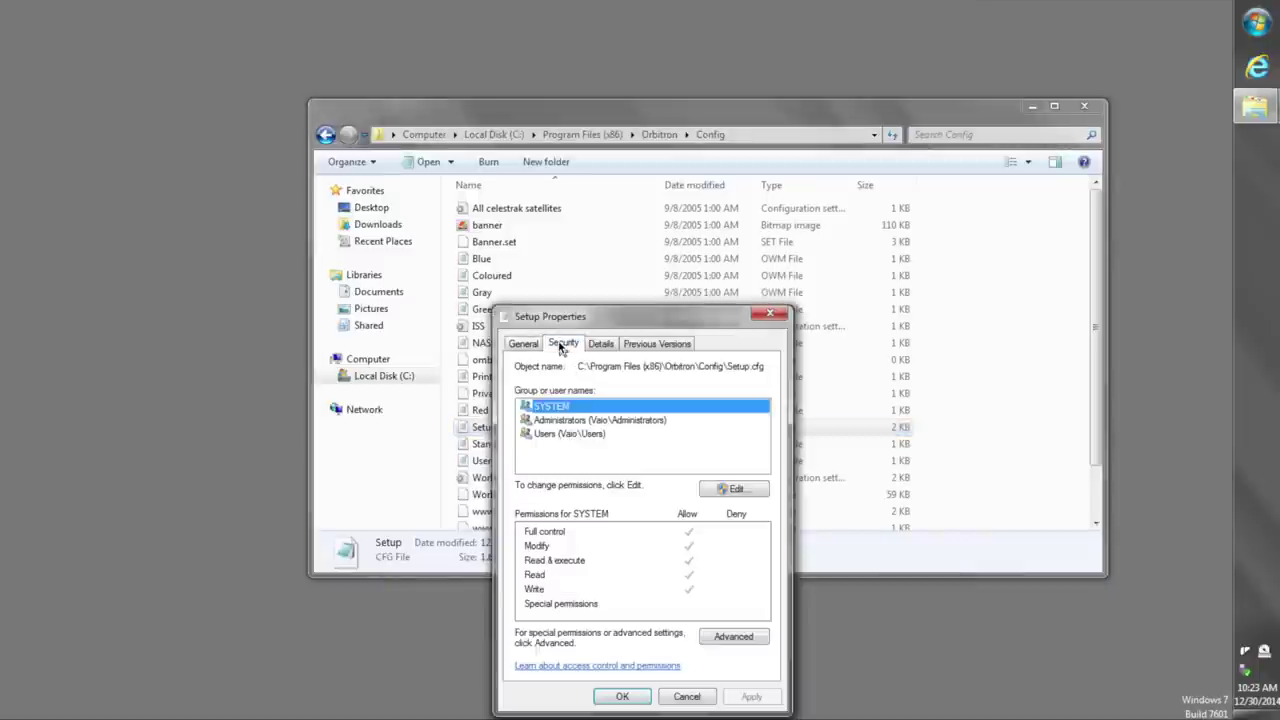
pyautogui.click(572, 436)
pyautogui.click(712, 489)
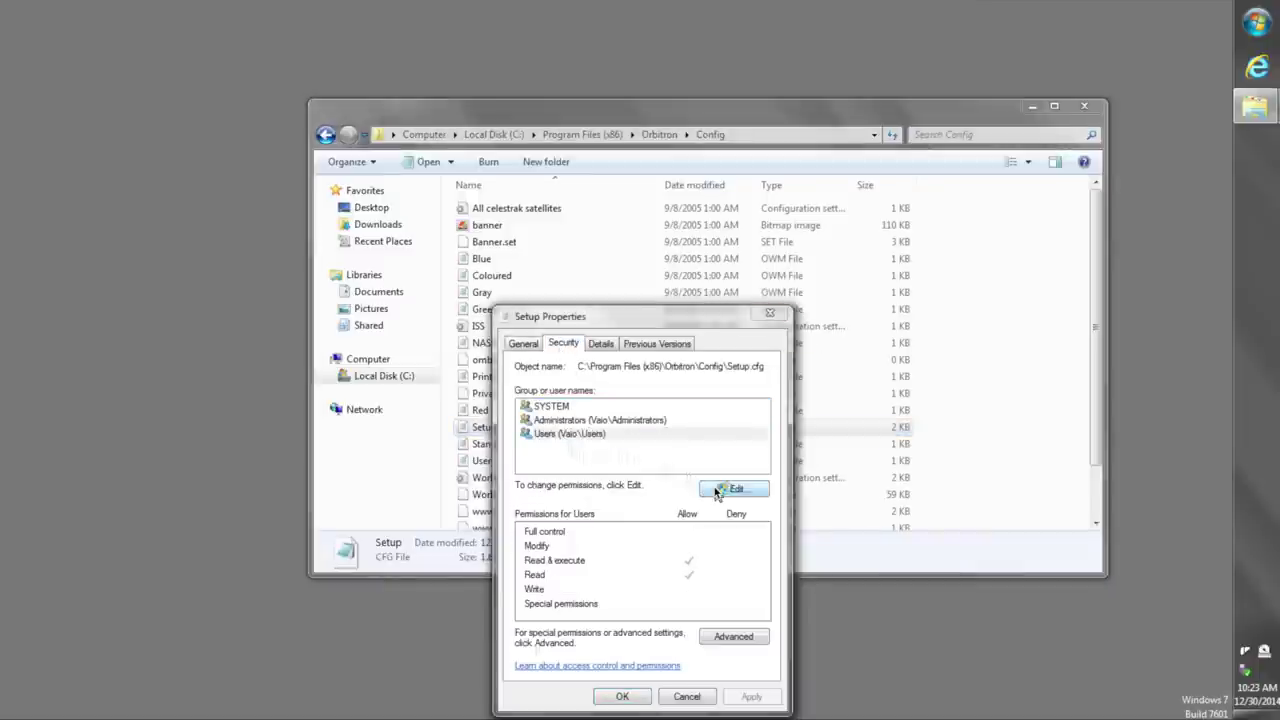
pyautogui.click(597, 481)
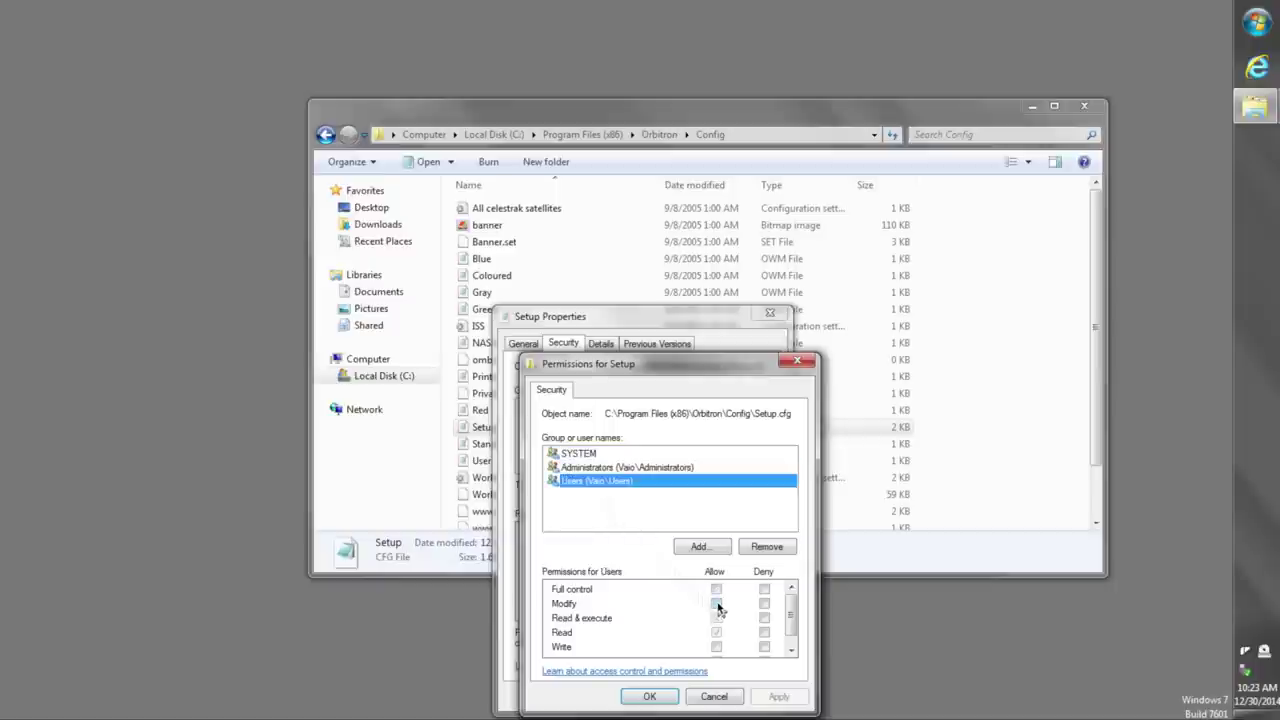
pyautogui.click(716, 604)
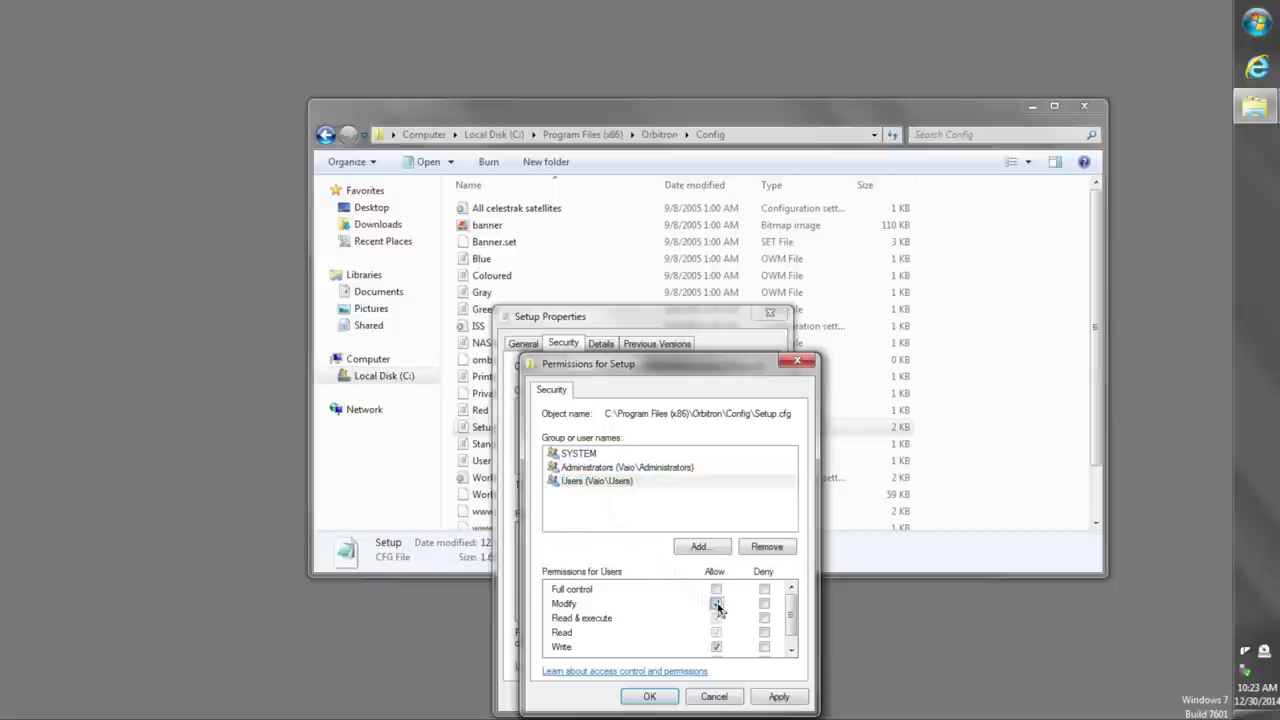
pyautogui.click(642, 696)
# Step: Append the [Drivers] SDRSharp=SDRSharp.exe lines to the end of Setup.cfg and save it
pyautogui.click(622, 696)
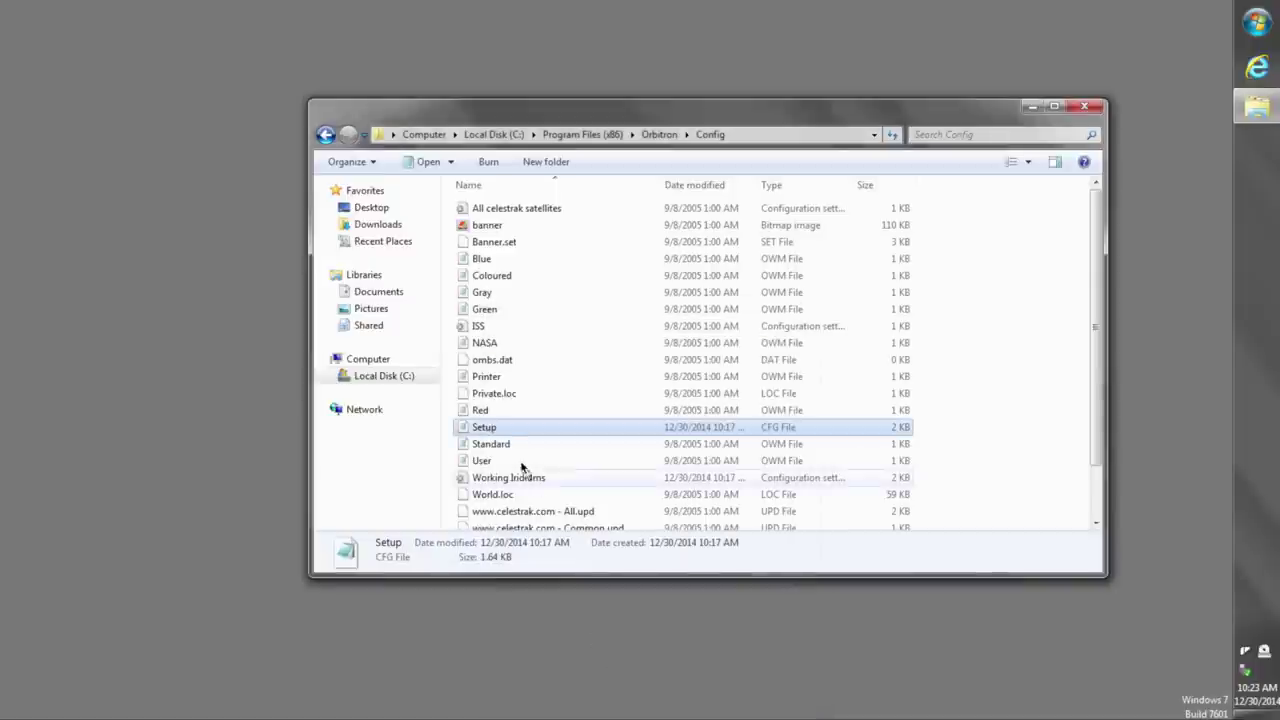
pyautogui.doubleClick(502, 430)
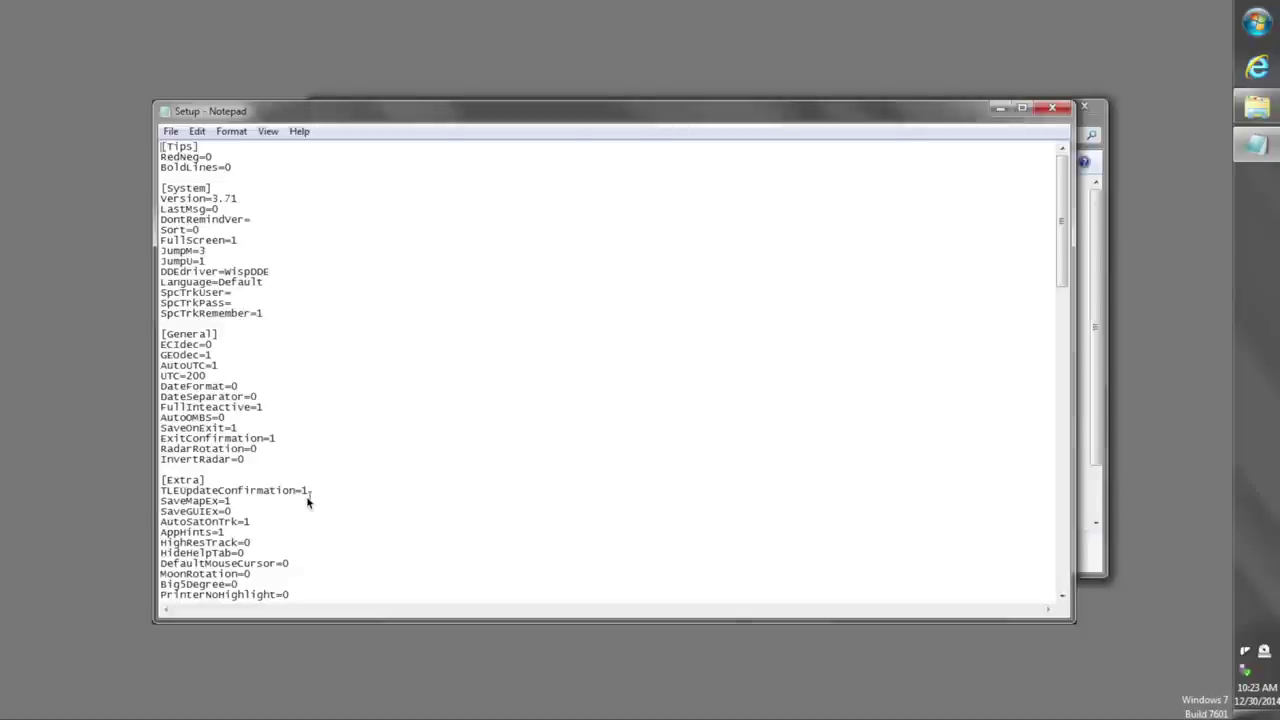
pyautogui.scroll(-20, 306, 503)
pyautogui.click(194, 591)
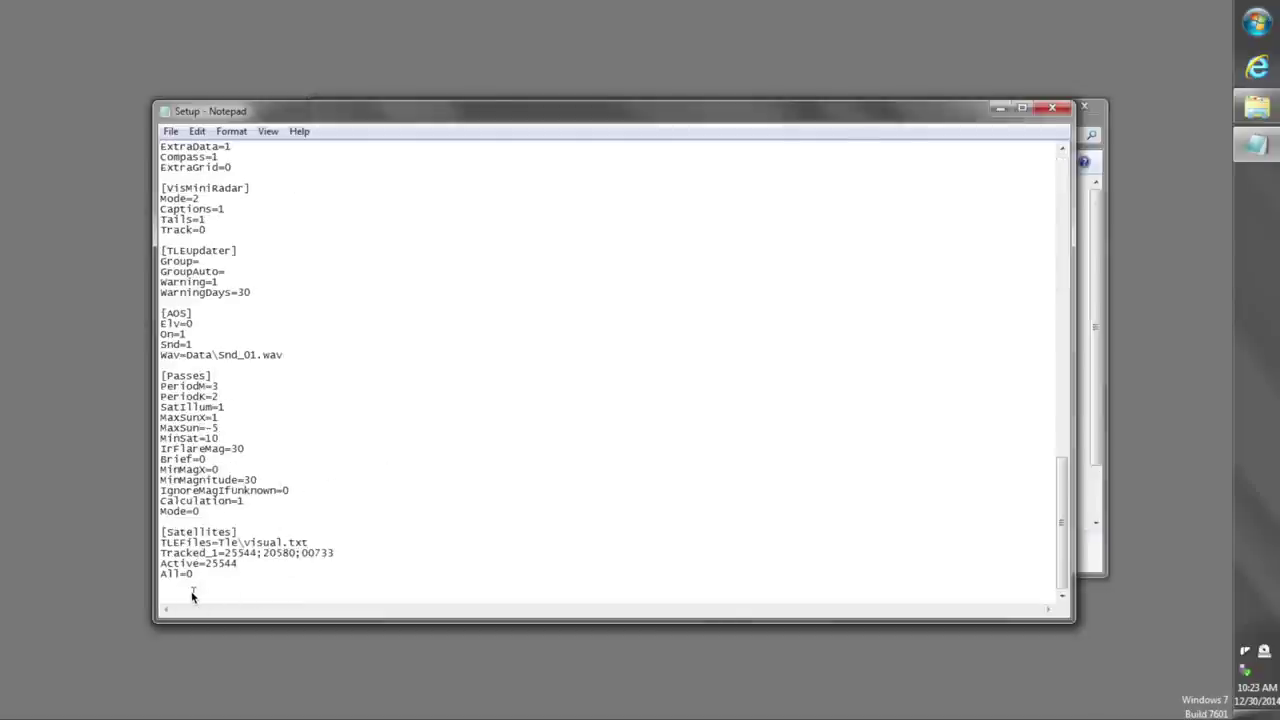
pyautogui.write('[Drivers] SDRSharp=SDRSharp.exe')
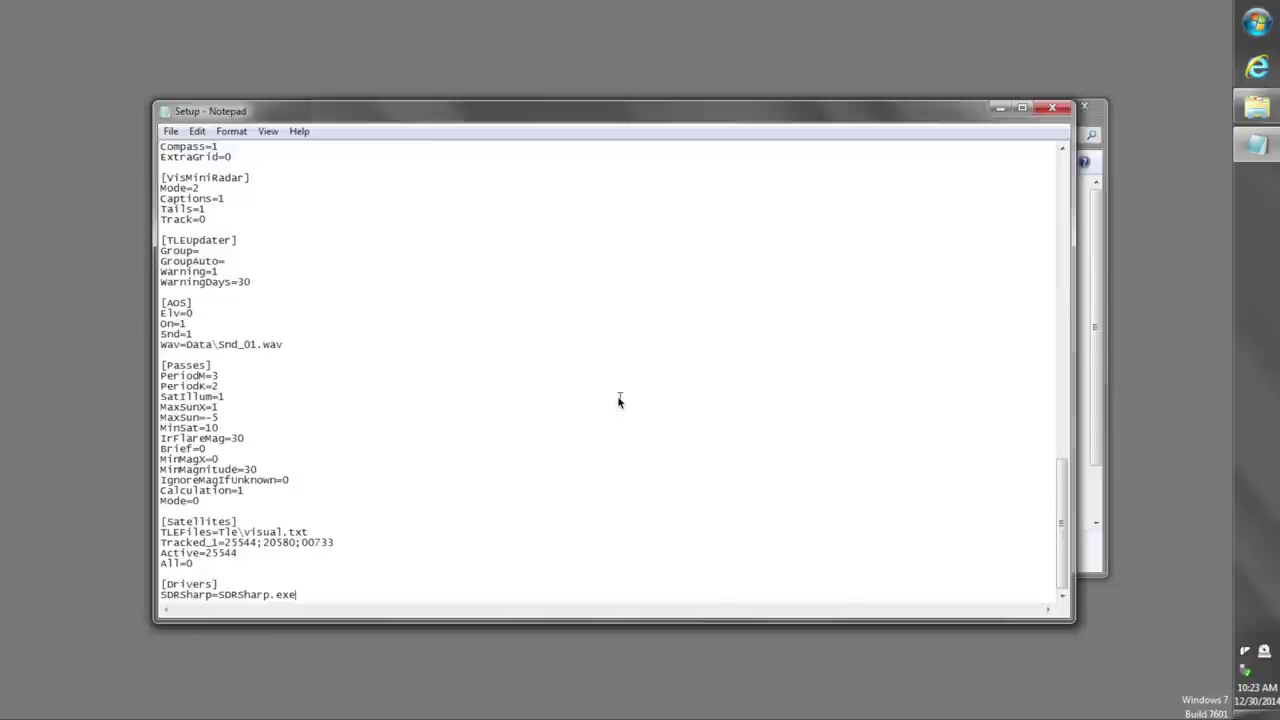
pyautogui.click(1052, 107)
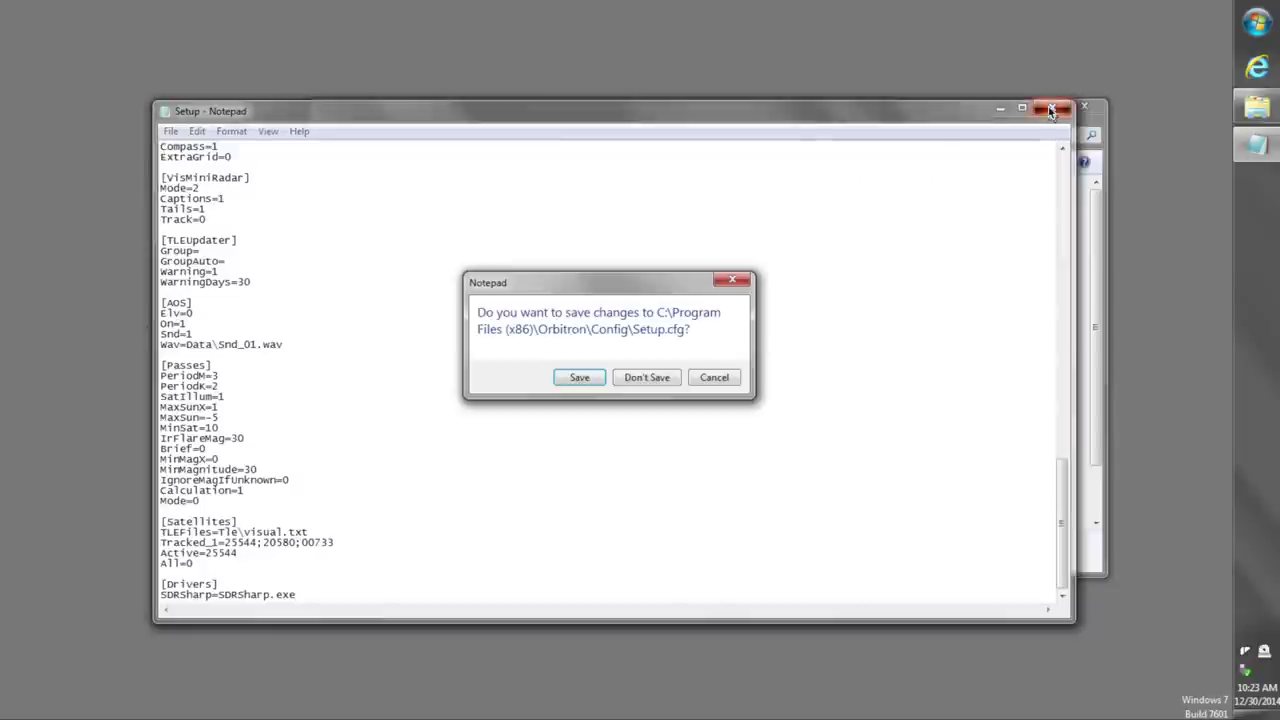
pyautogui.click(579, 377)
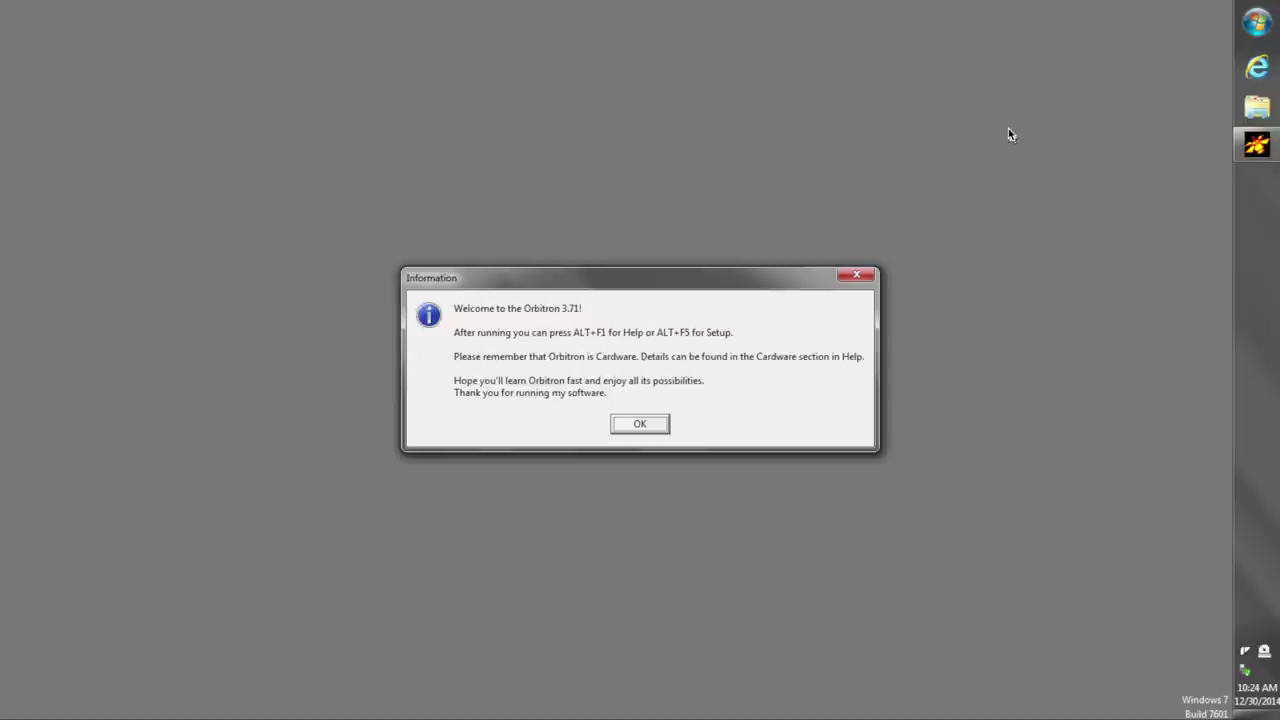
# Step: Dismiss the welcome message, run the TLE updater to fetch 33 Celestrak TLE files, and close the report
pyautogui.click(624, 427)
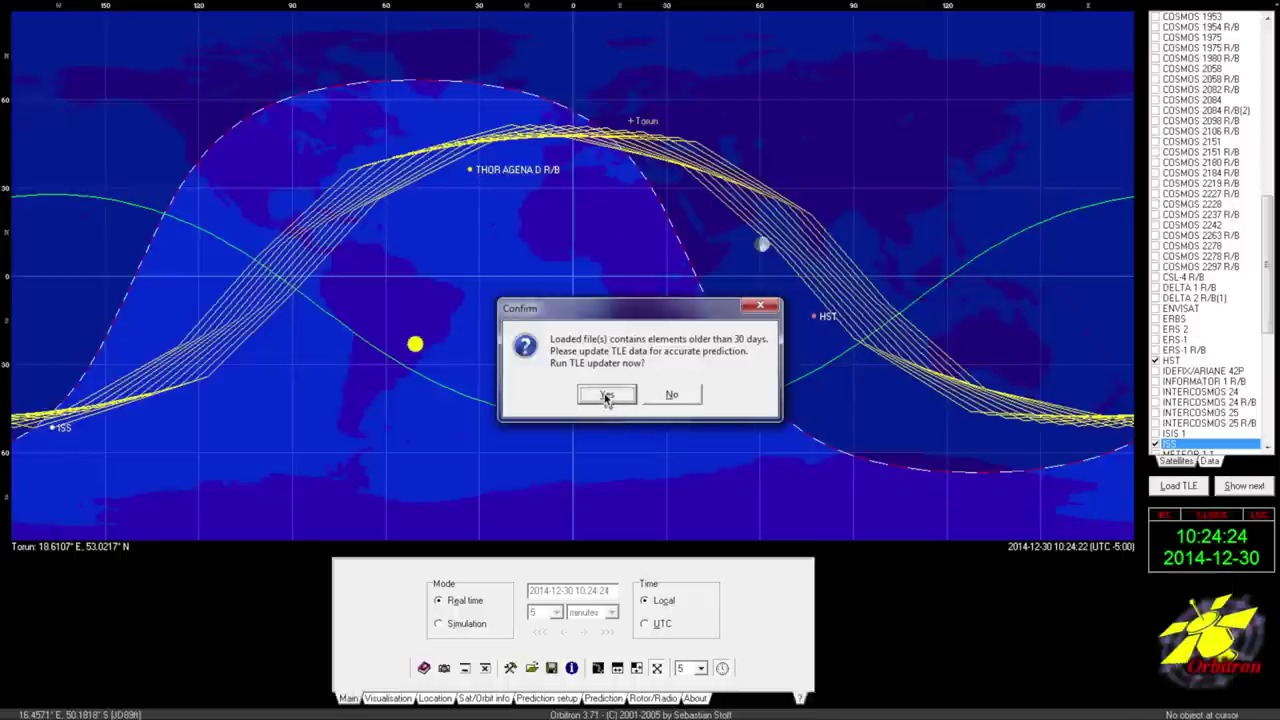
pyautogui.click(608, 396)
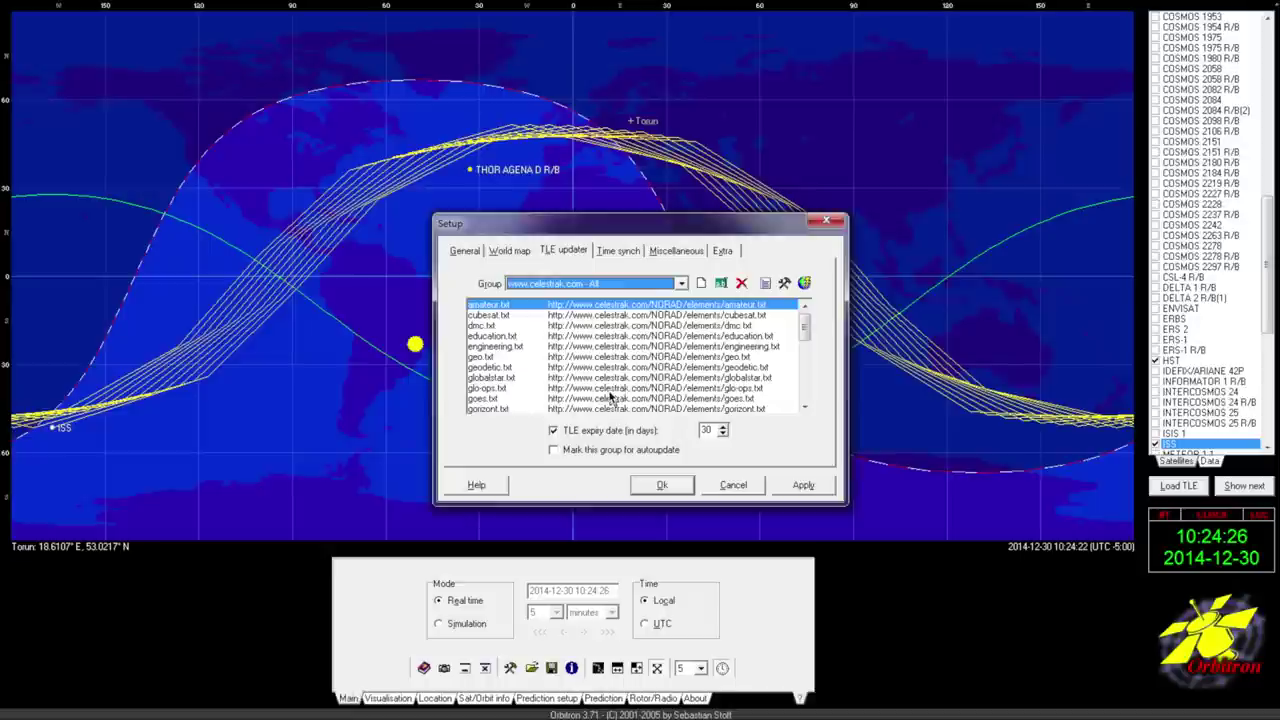
pyautogui.click(805, 285)
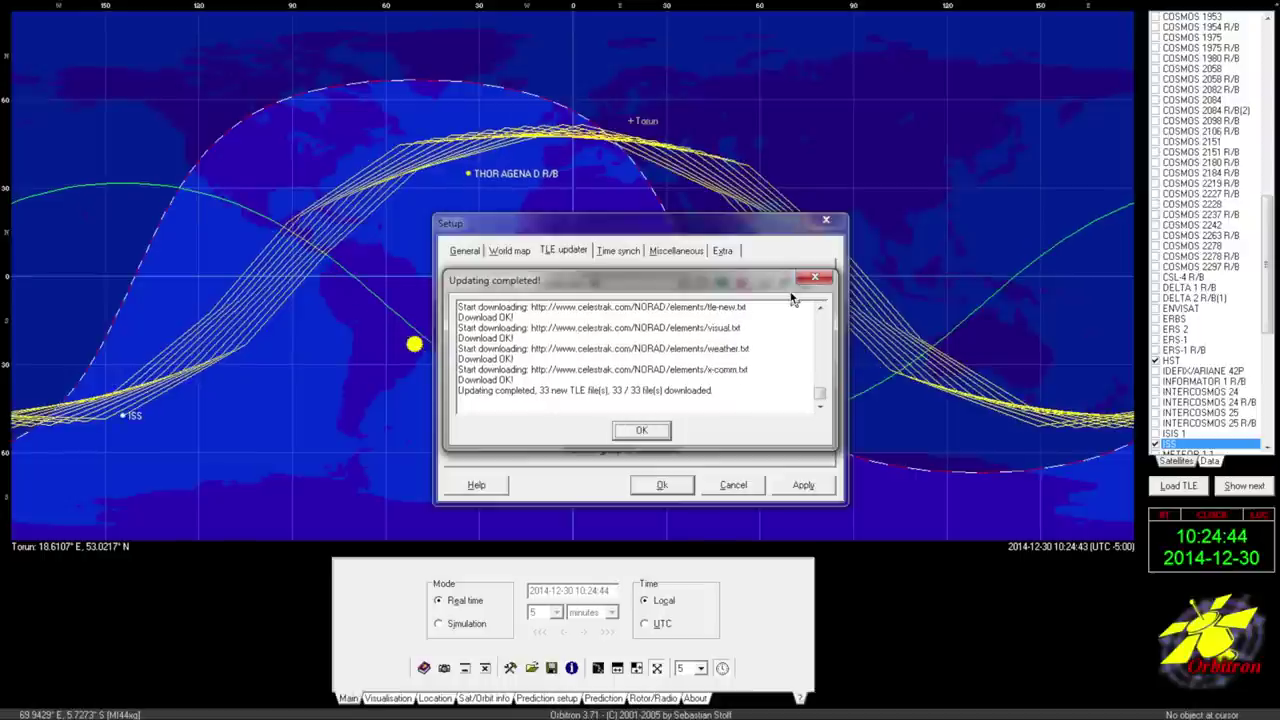
pyautogui.click(652, 430)
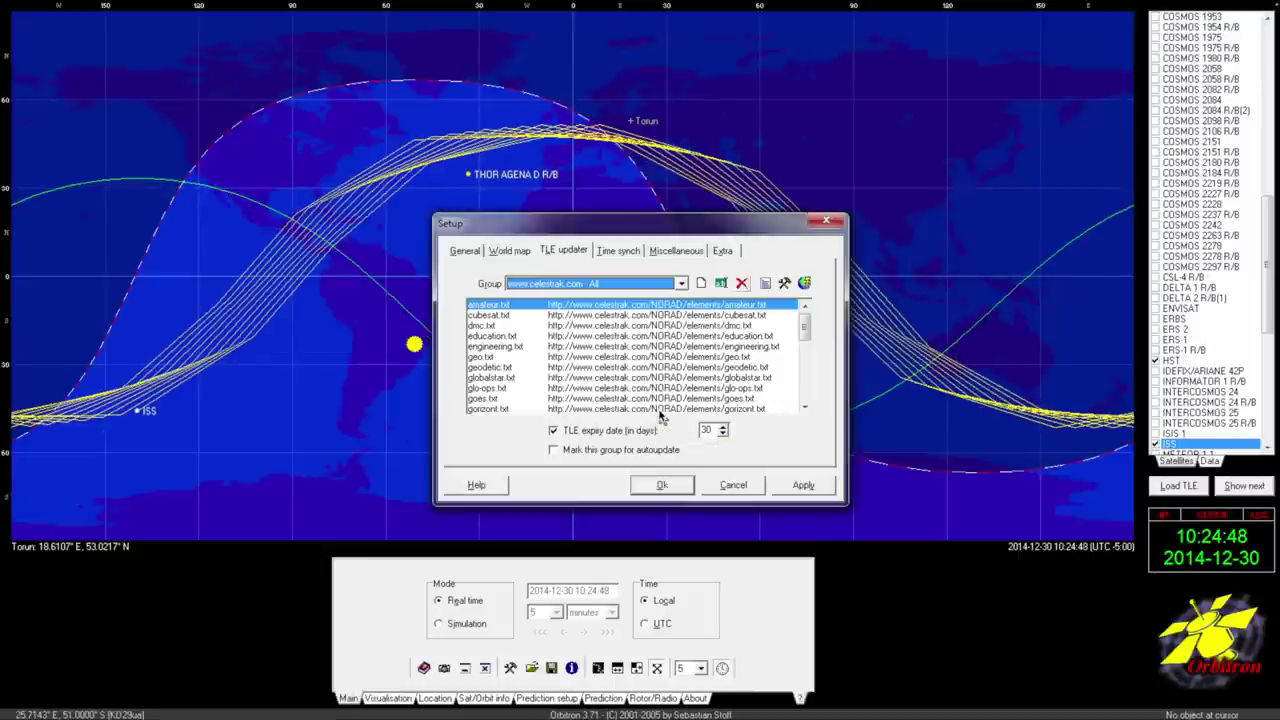
# Step: Use an 8° notification elevation limit with no sound, make satellites active on AOS, and accept Setup
pyautogui.click(687, 254)
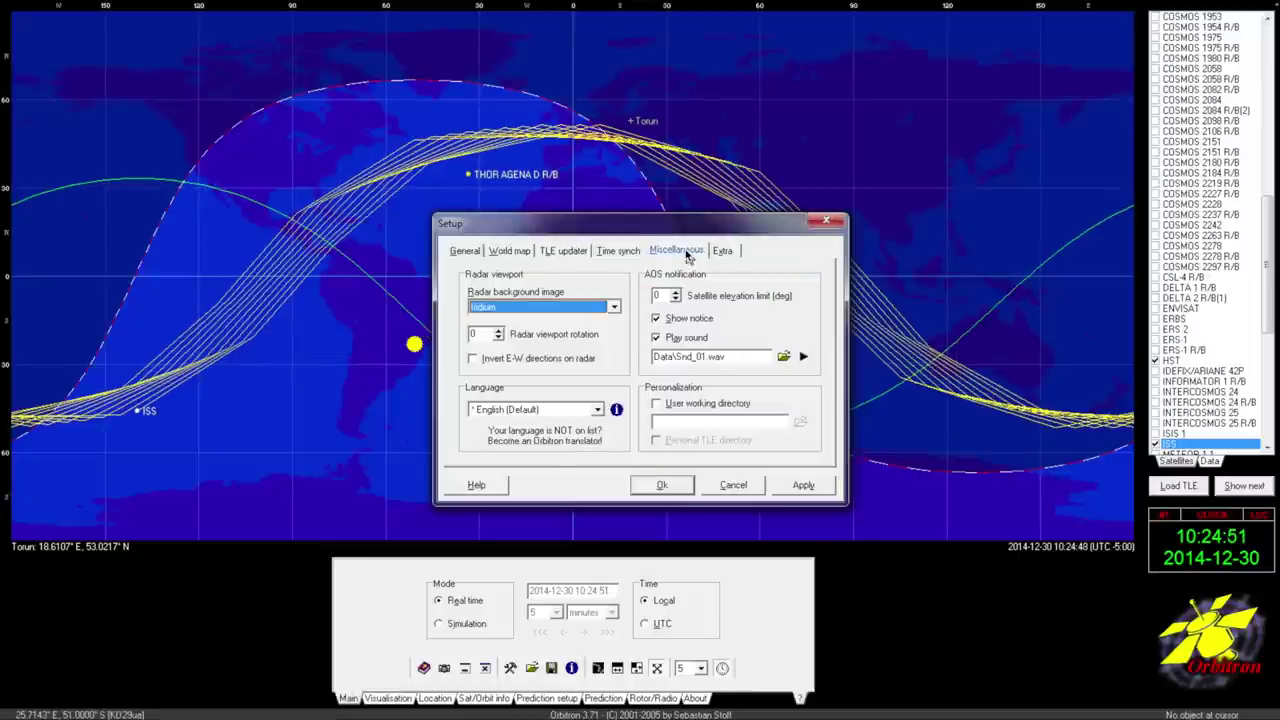
pyautogui.click(661, 297)
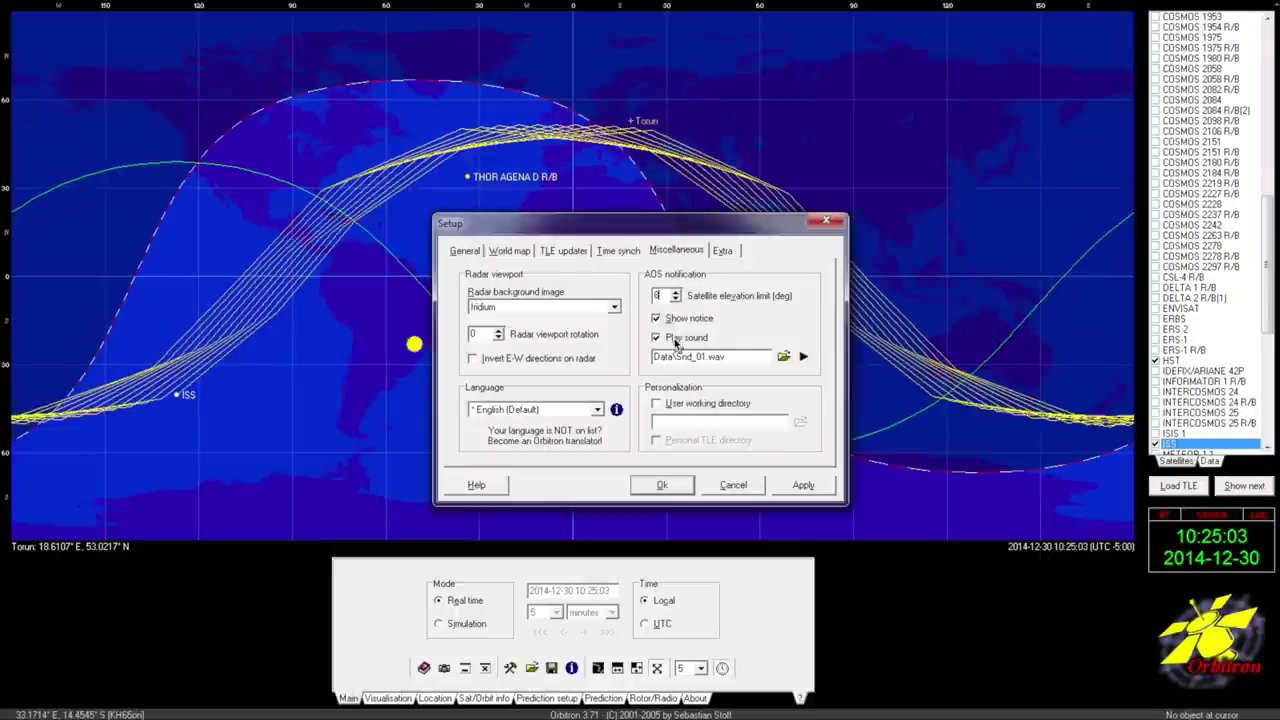
pyautogui.click(655, 340)
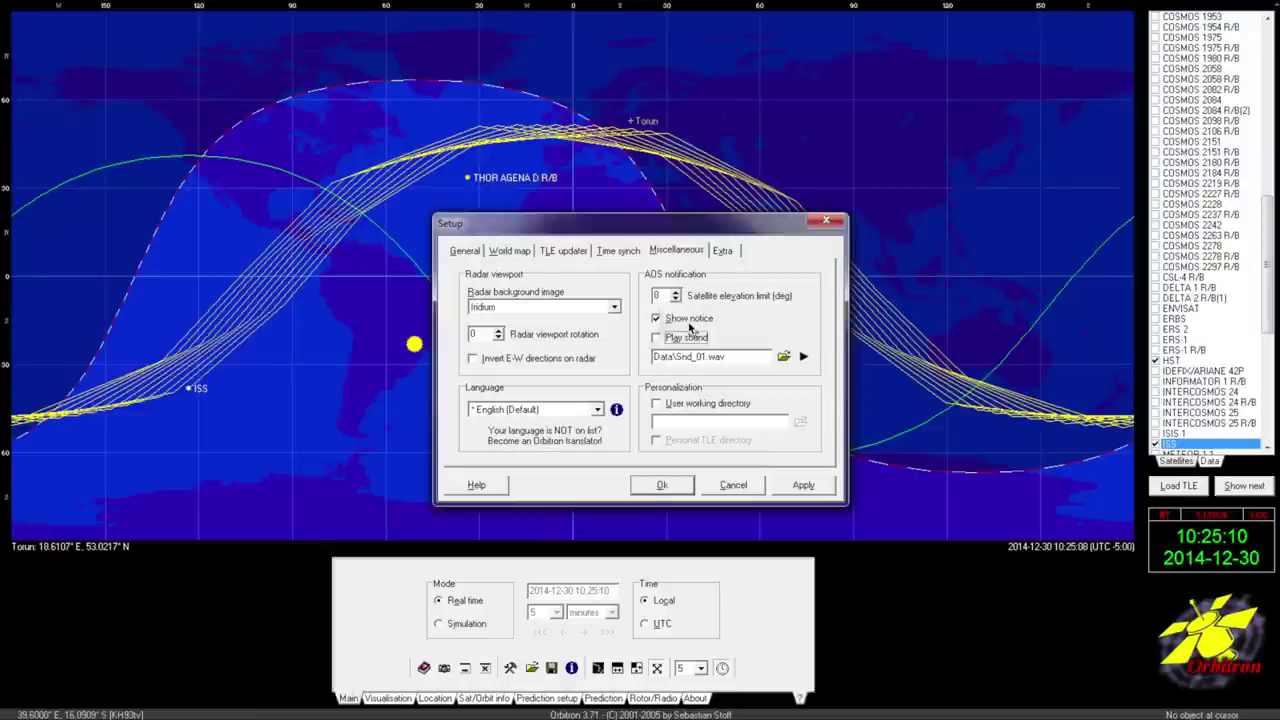
pyautogui.click(727, 252)
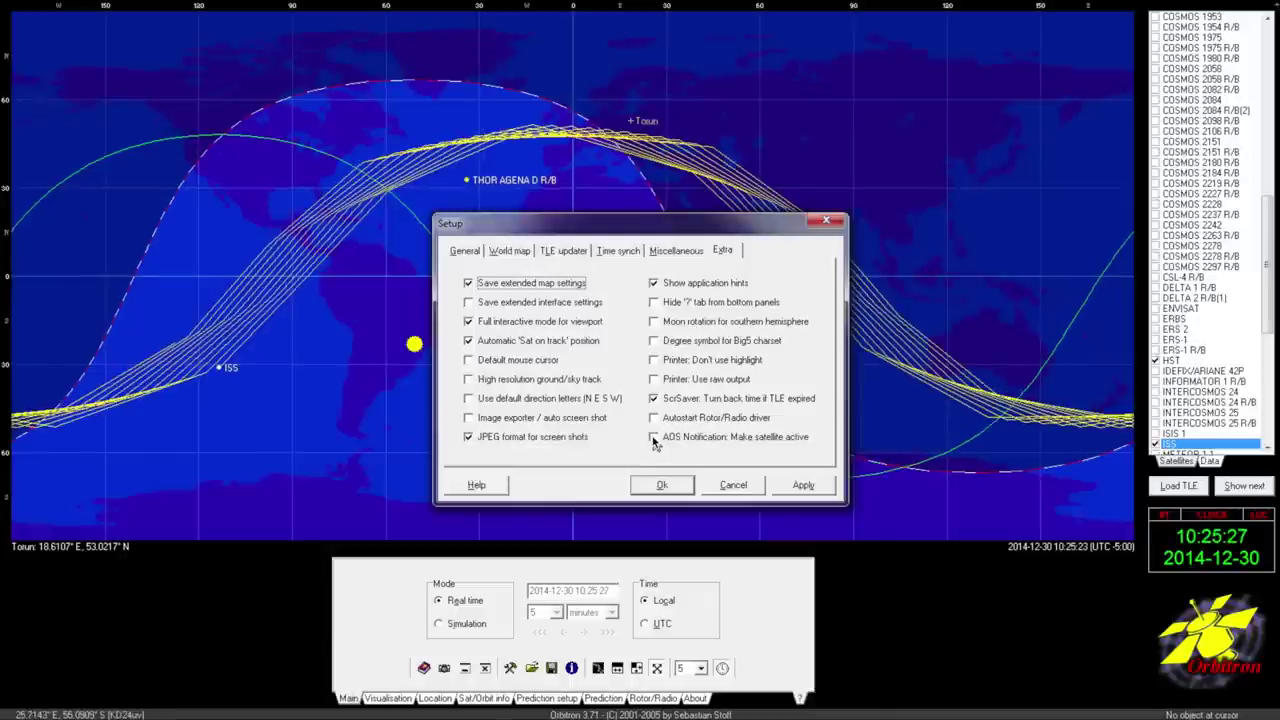
pyautogui.click(653, 438)
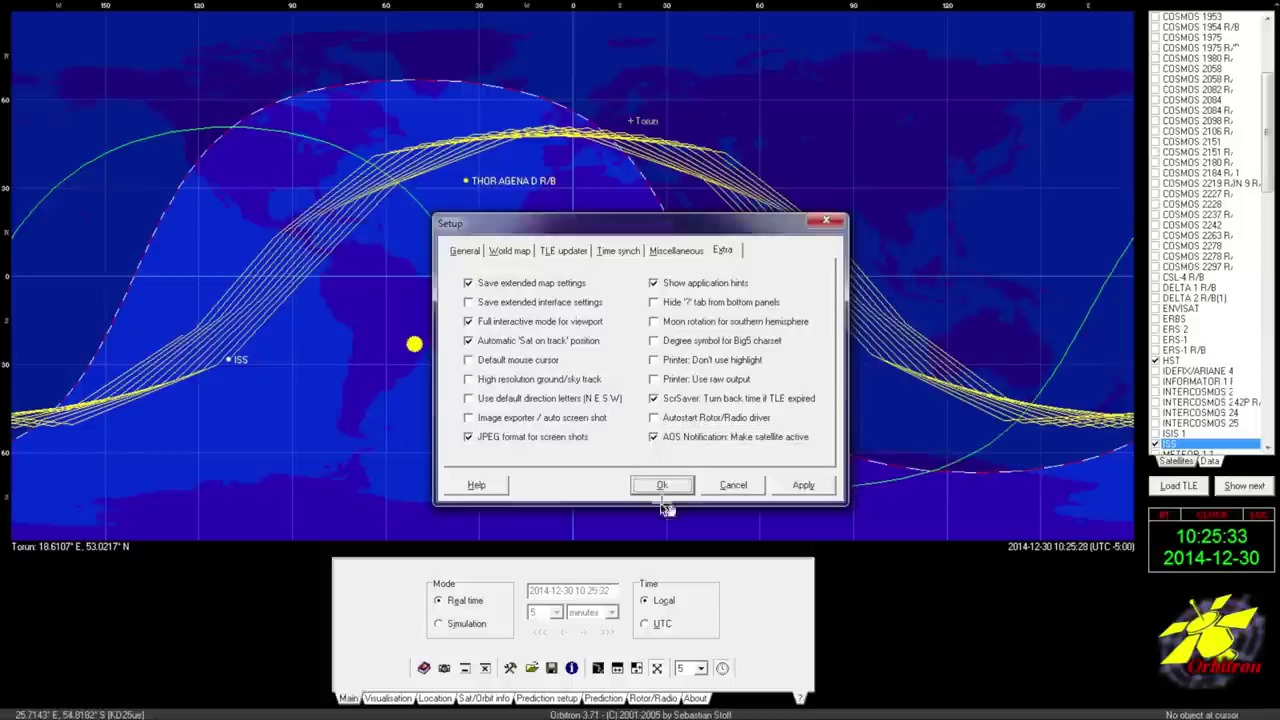
pyautogui.click(664, 485)
# Step: Restore the Orbitron window and choose Lansing (84.5449° W, 42.7273° N) as the observer location
pyautogui.click(657, 668)
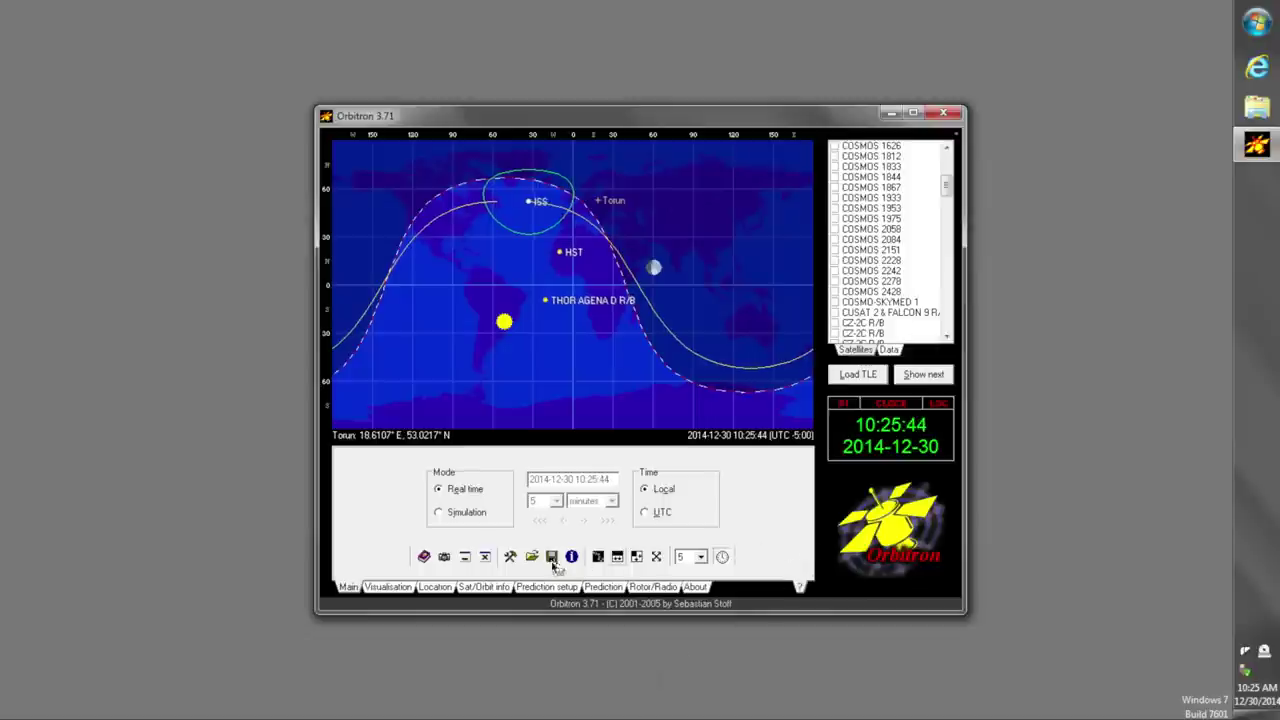
pyautogui.click(438, 587)
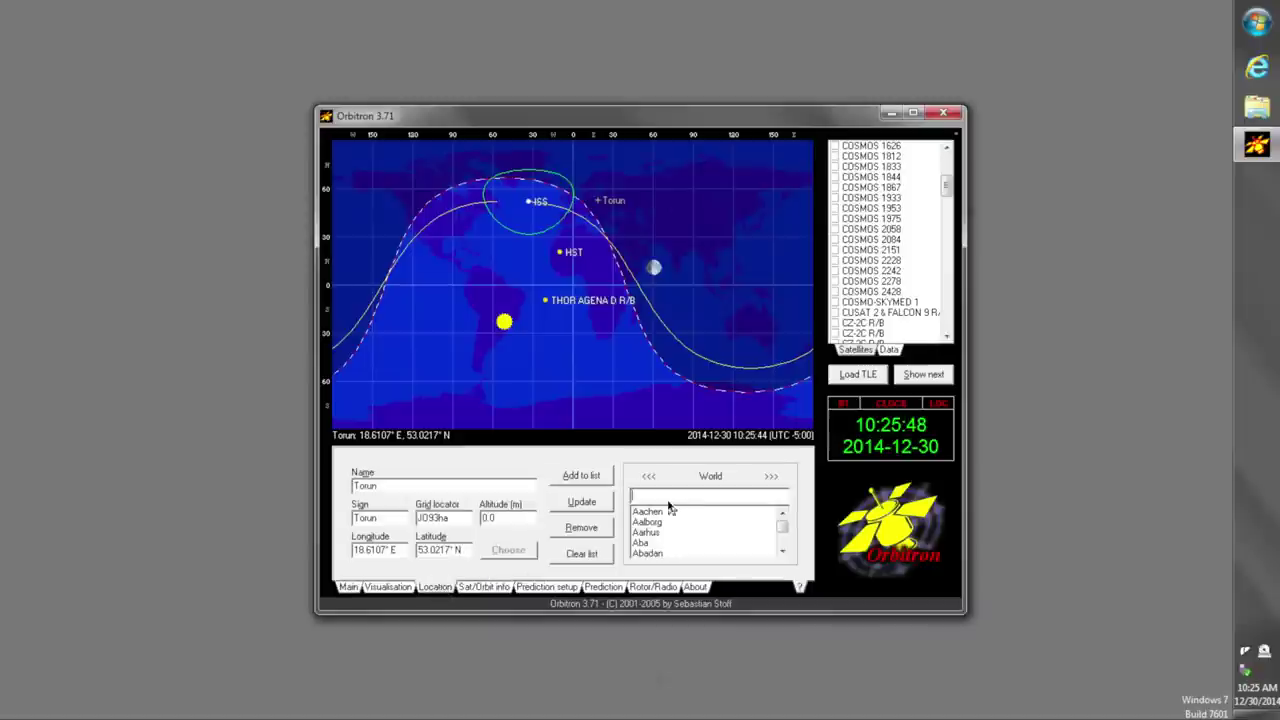
pyautogui.write('la')
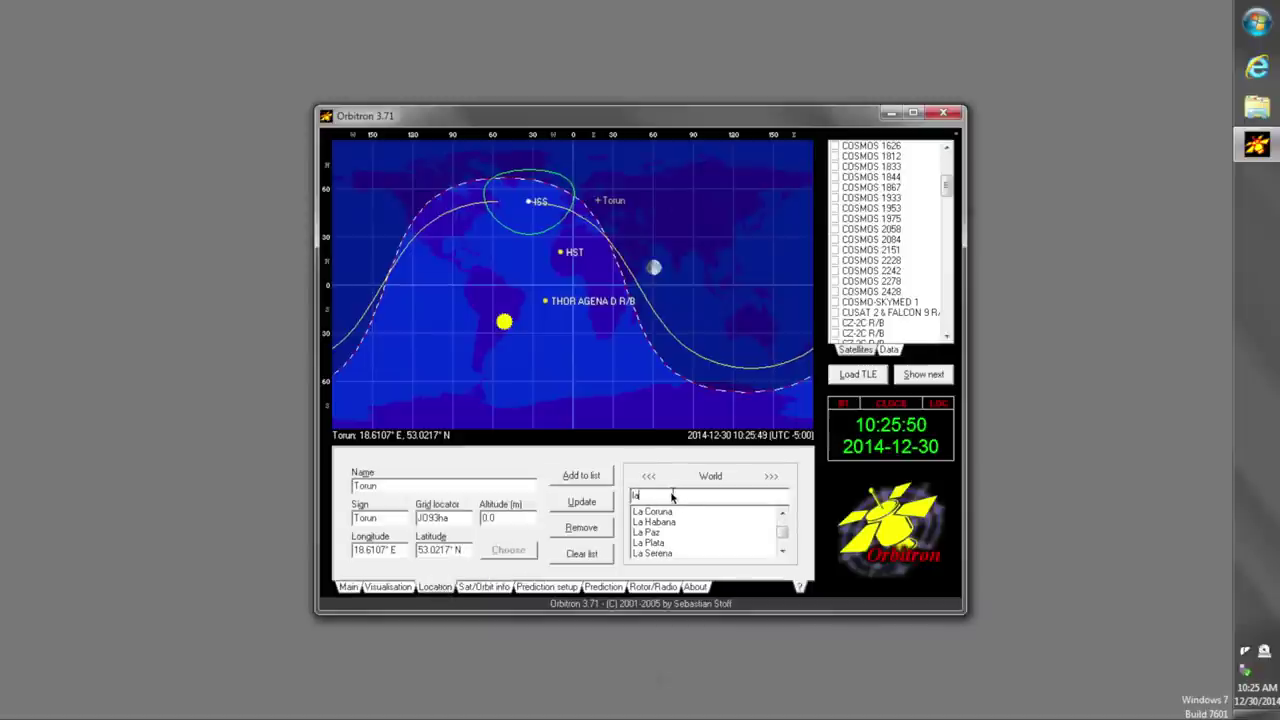
pyautogui.write('nsing')
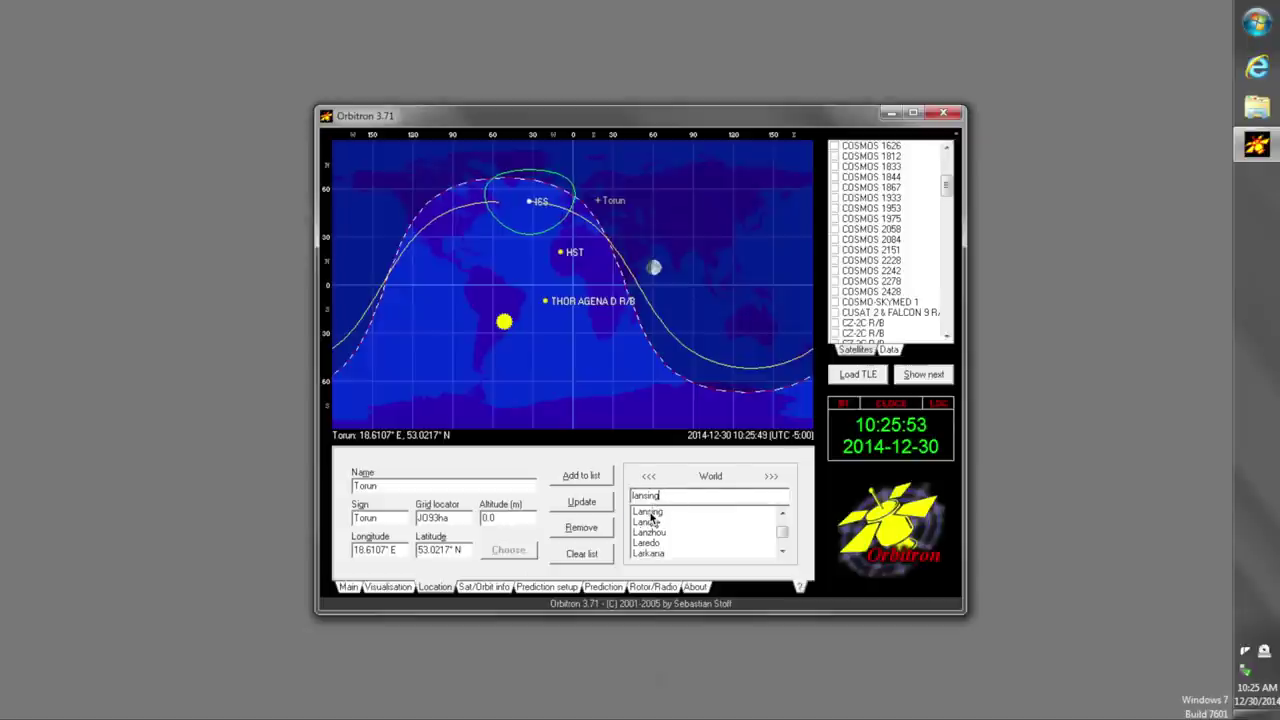
pyautogui.click(648, 512)
pyautogui.click(508, 551)
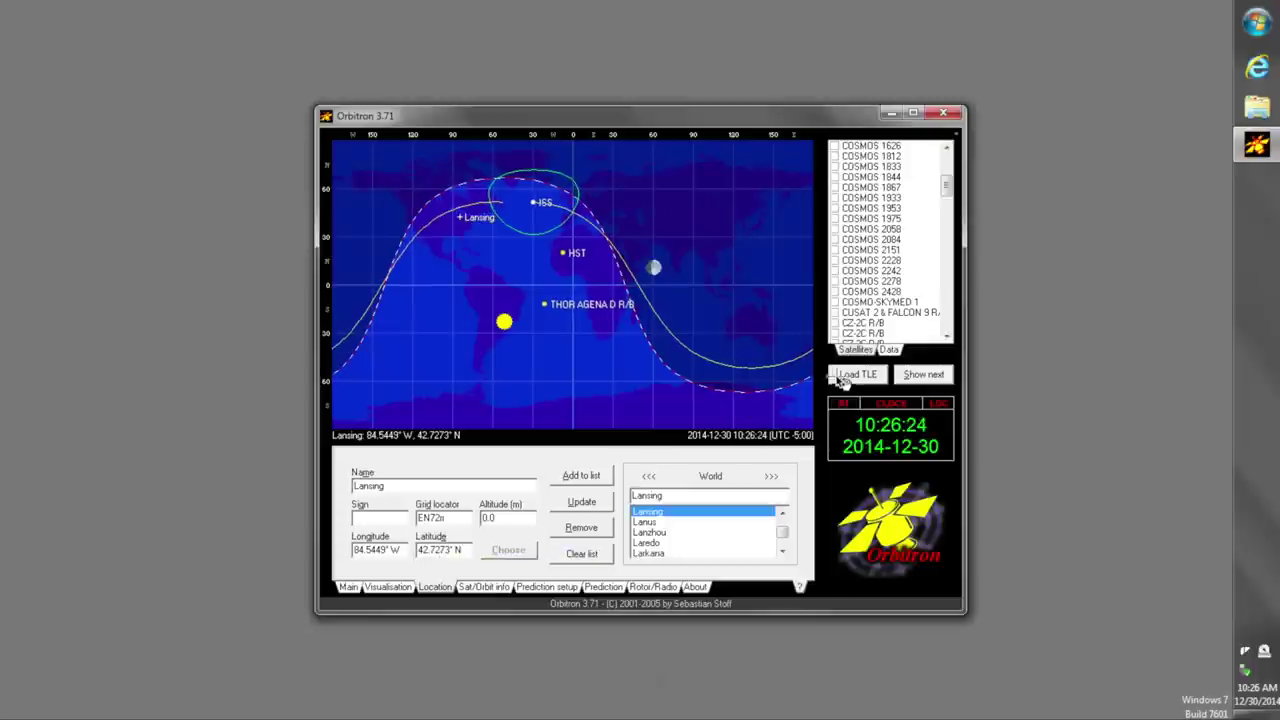
# Step: Load the noaa TLE file from the Tle folder
pyautogui.click(845, 377)
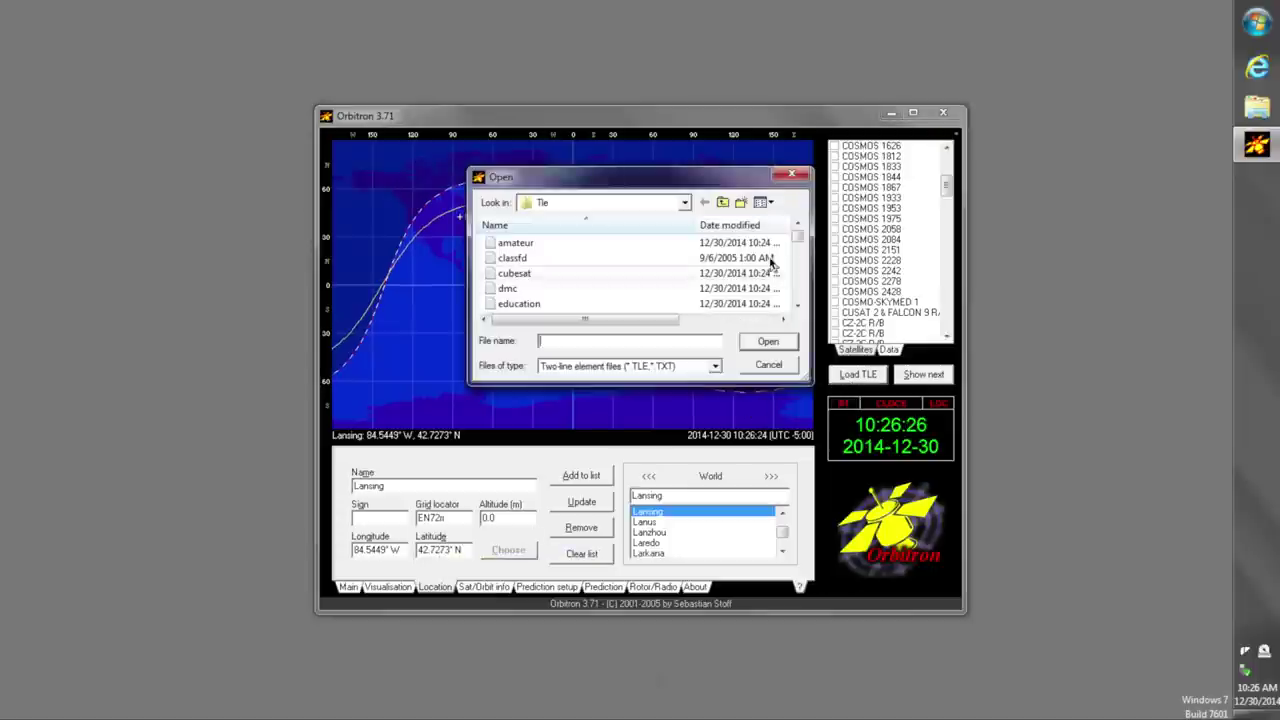
pyautogui.click(800, 284)
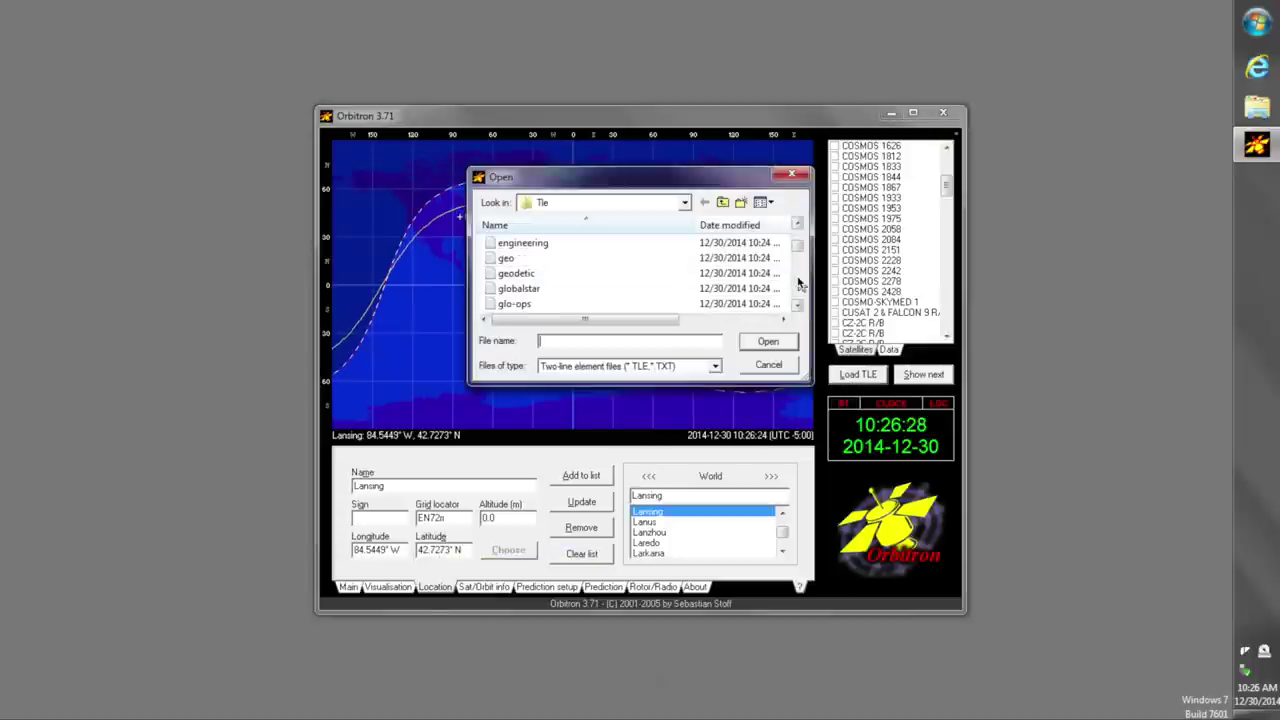
pyautogui.click(800, 284)
pyautogui.click(800, 284)
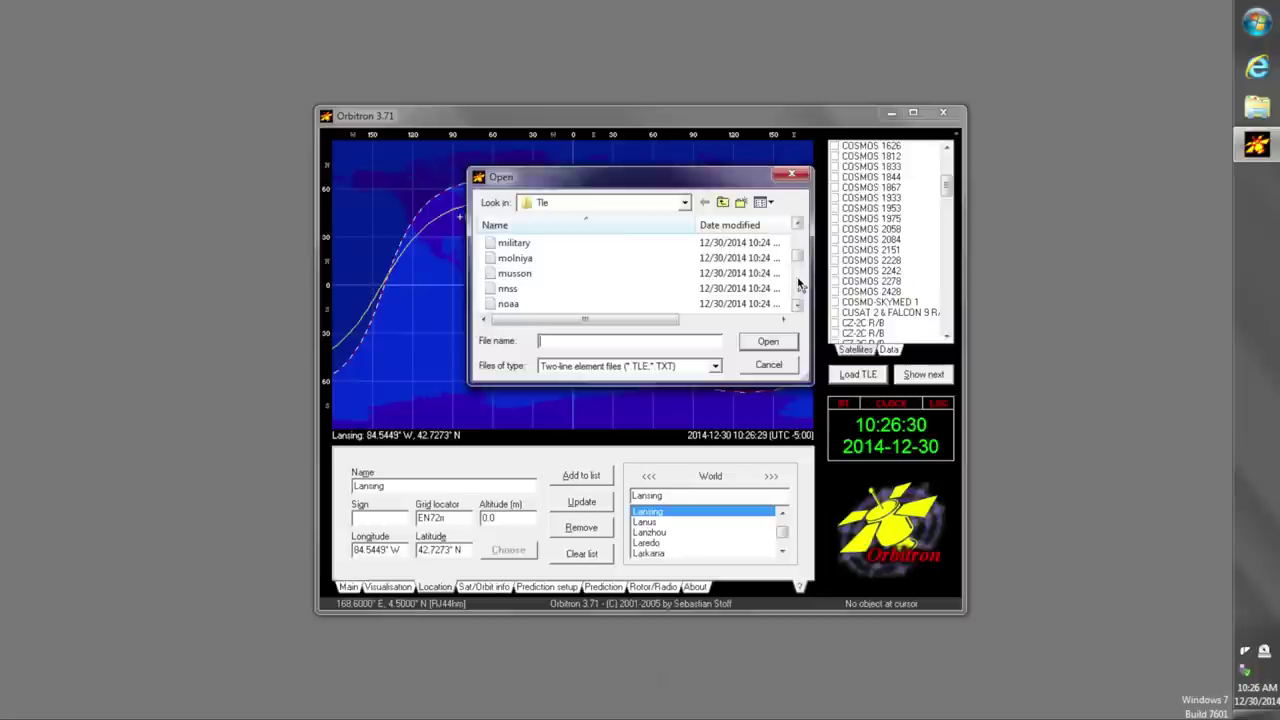
pyautogui.doubleClick(510, 303)
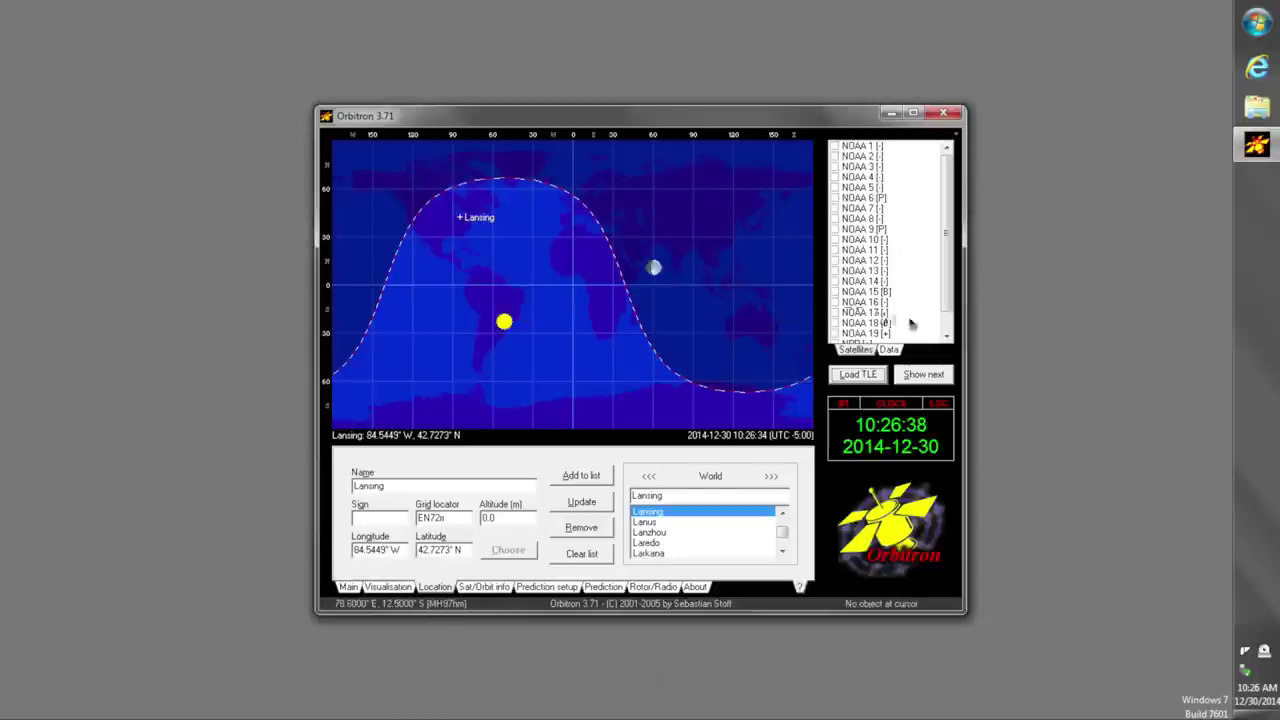
# Step: Tick NOAA 15, NOAA 18 and NOAA 19 for tracking on the map
pyautogui.click(944, 326)
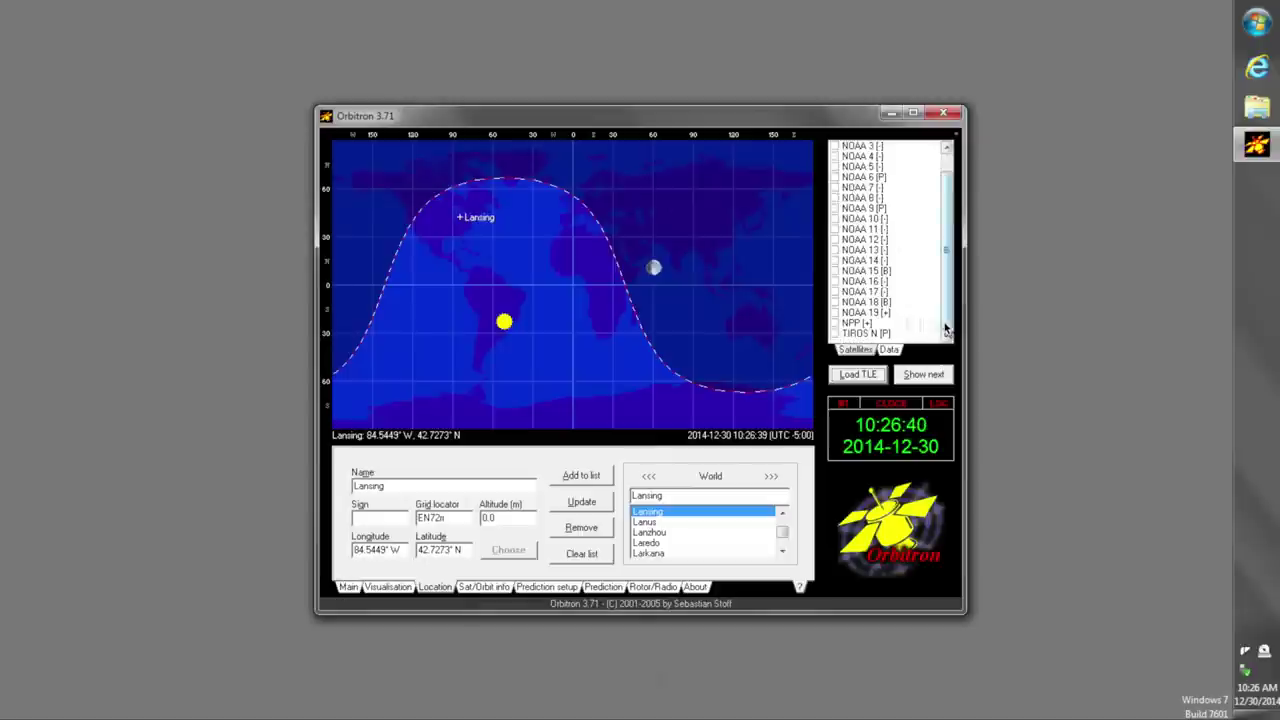
pyautogui.click(836, 271)
pyautogui.click(835, 302)
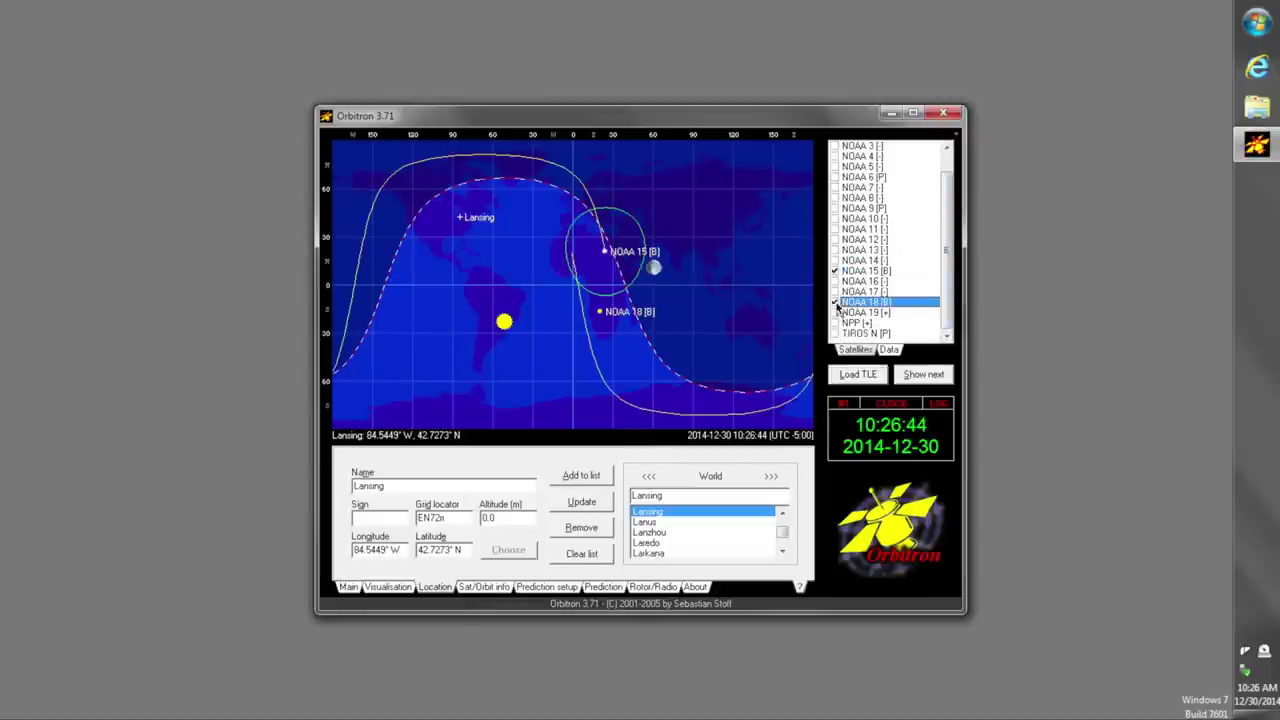
pyautogui.click(835, 312)
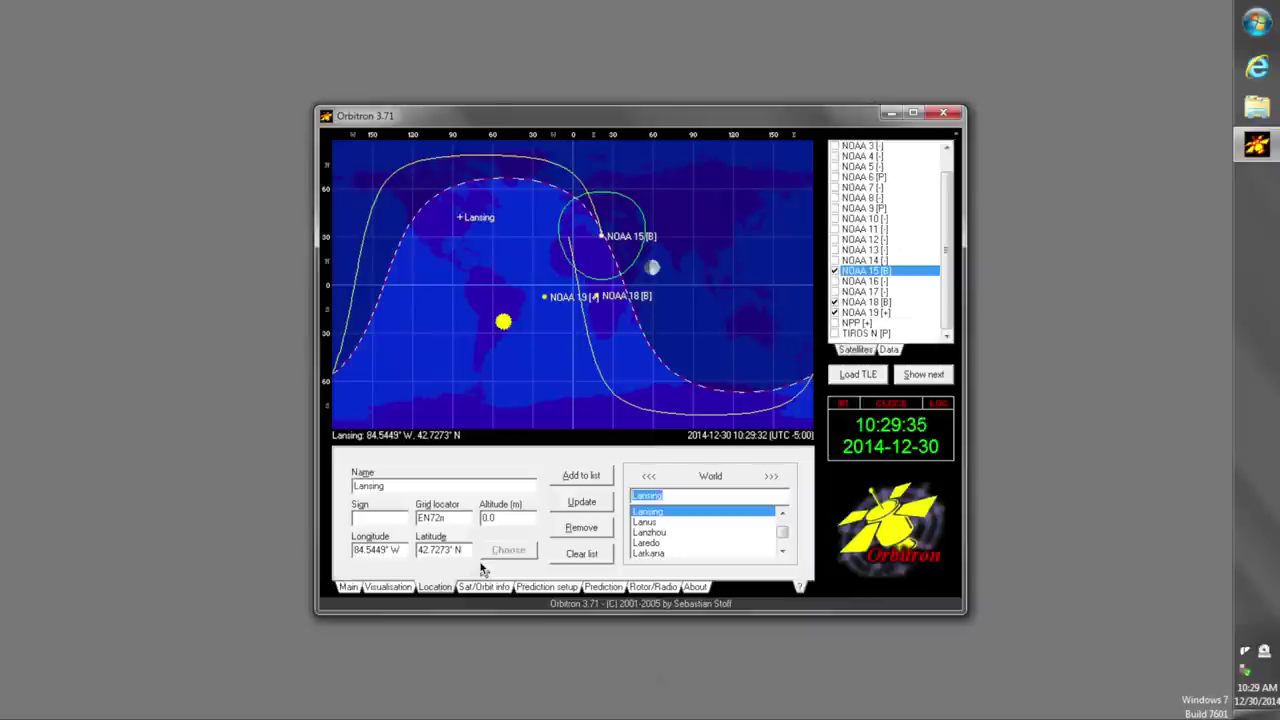
# Step: On the Rotor/Radio tab, give NOAA 15 a 137.62 MHz FM-W downlink
pyautogui.click(650, 587)
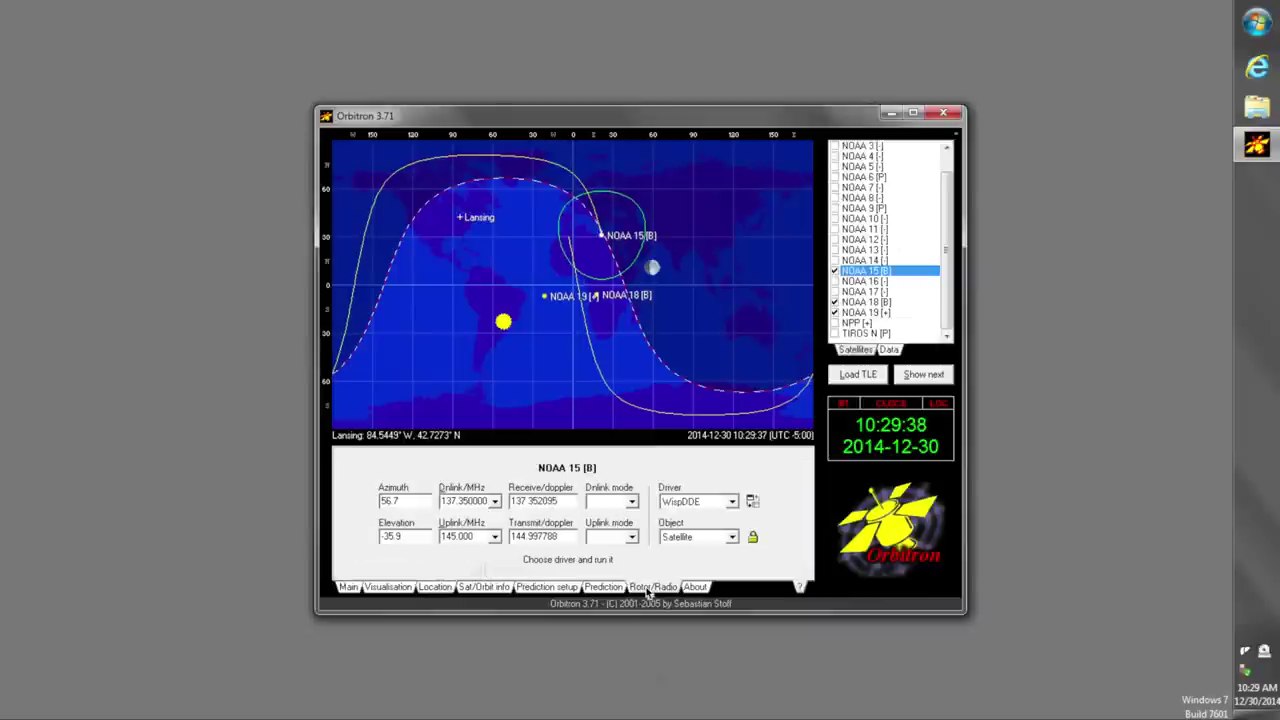
pyautogui.doubleClick(470, 501)
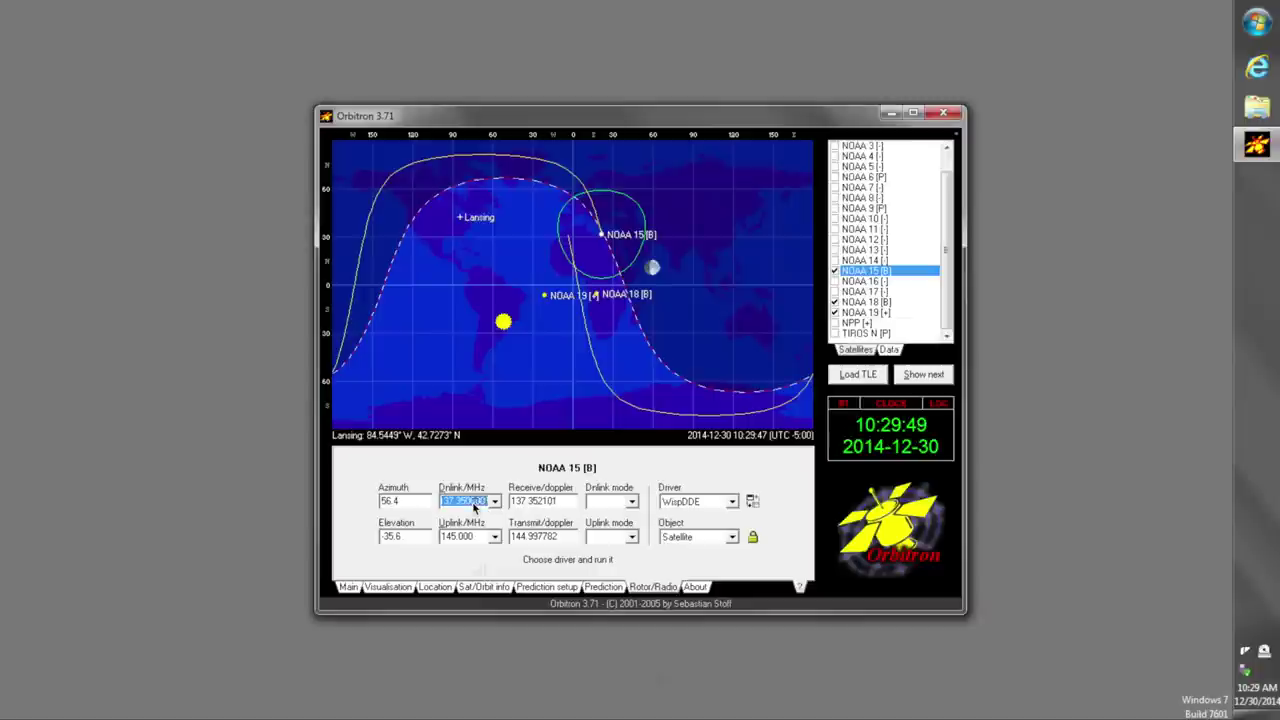
pyautogui.write('137.62')
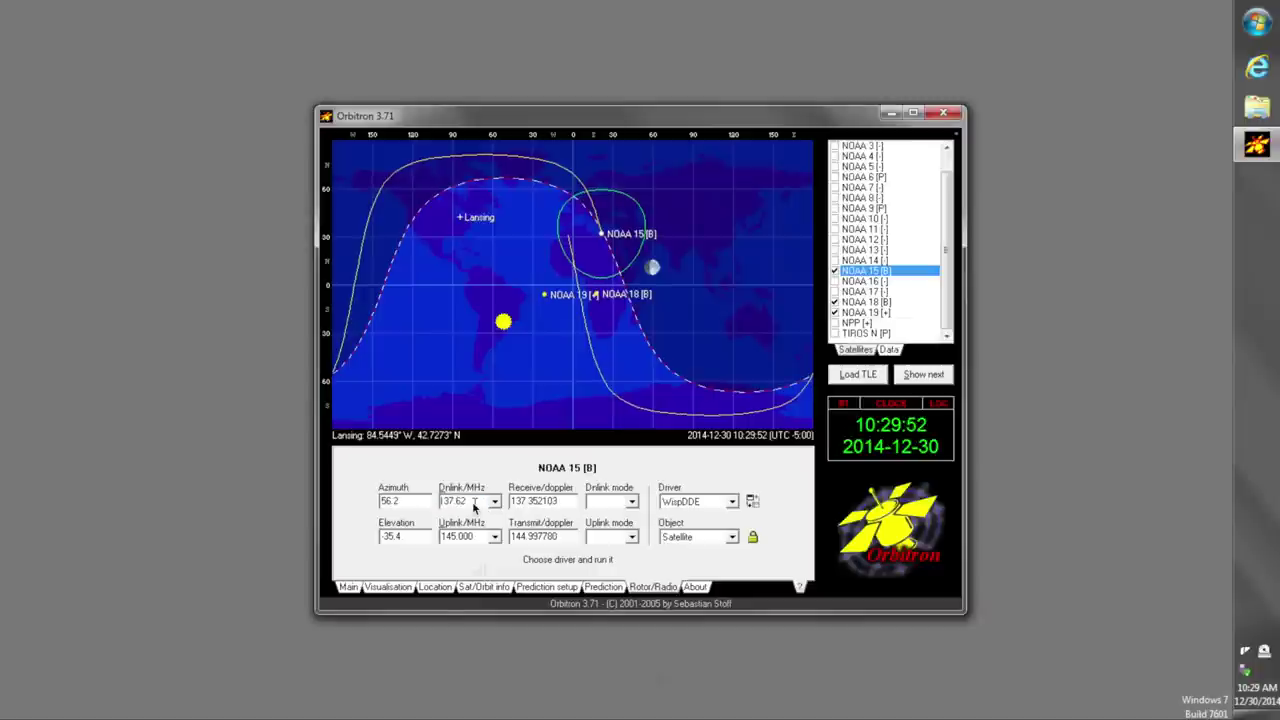
pyautogui.click(631, 503)
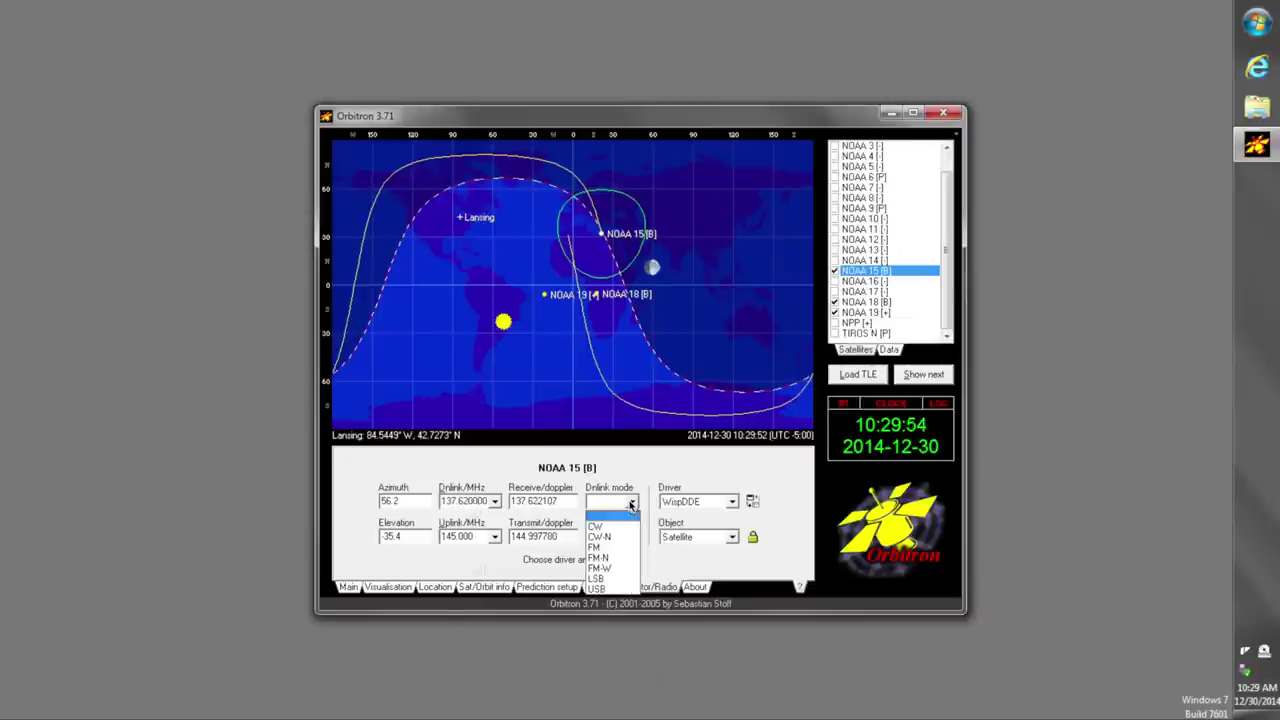
pyautogui.click(606, 568)
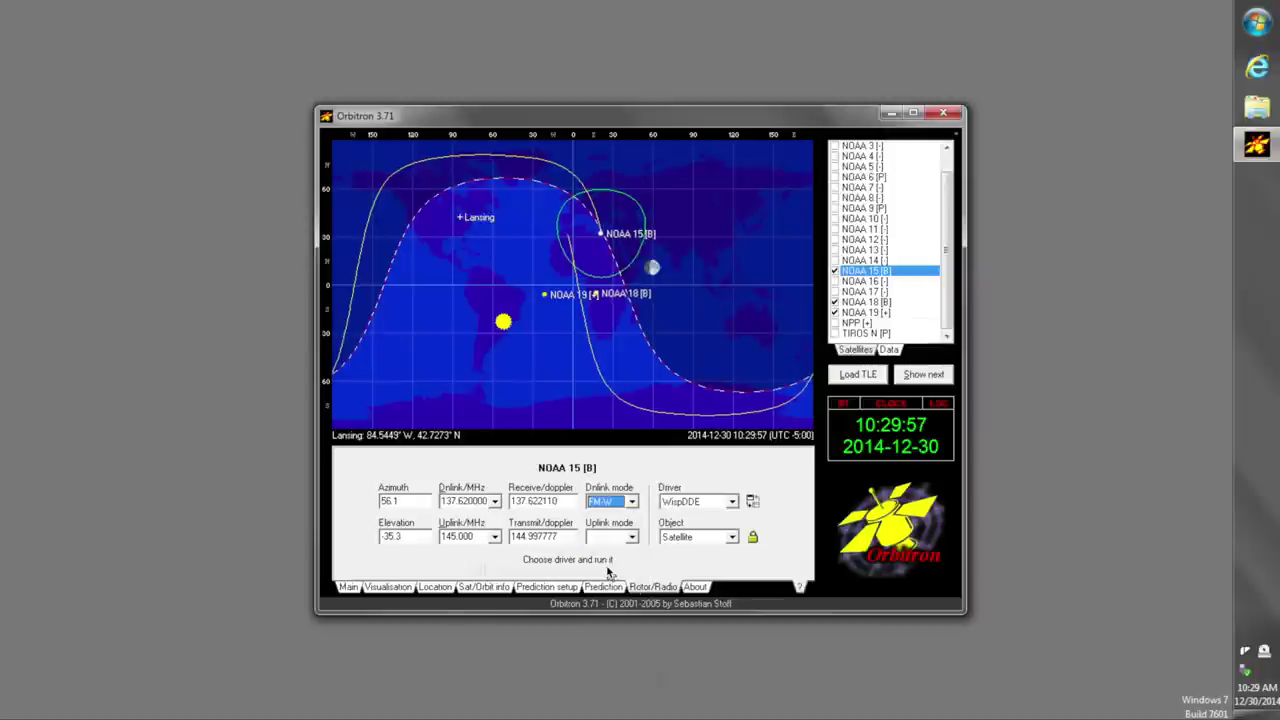
# Step: Give NOAA 18 a 137.9125 MHz FM-W downlink
pyautogui.click(856, 303)
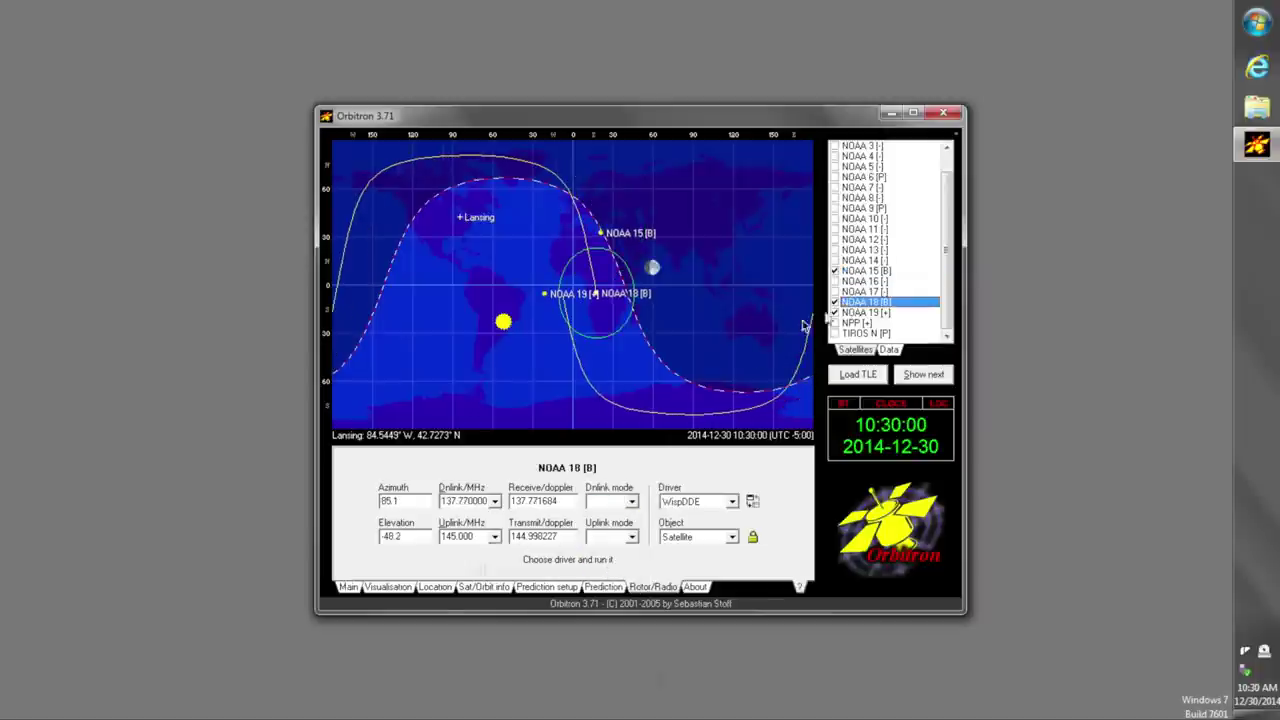
pyautogui.doubleClick(467, 501)
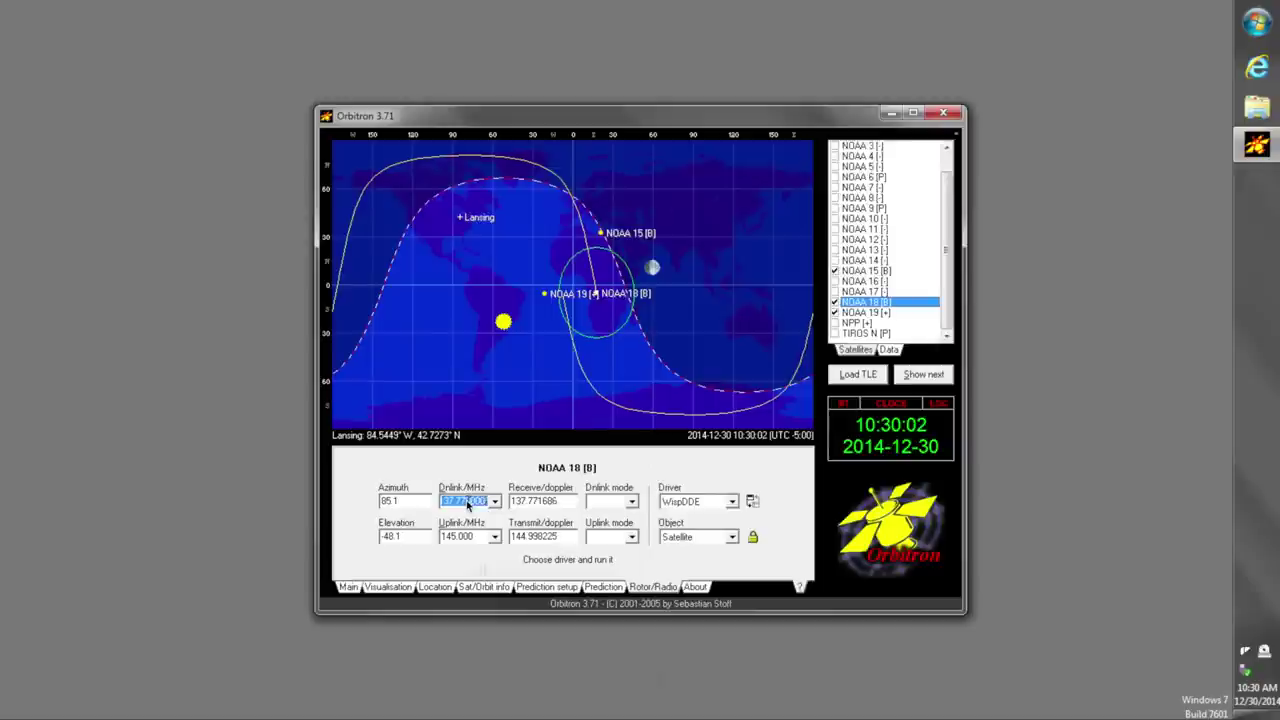
pyautogui.write('137.9125')
pyautogui.click(630, 503)
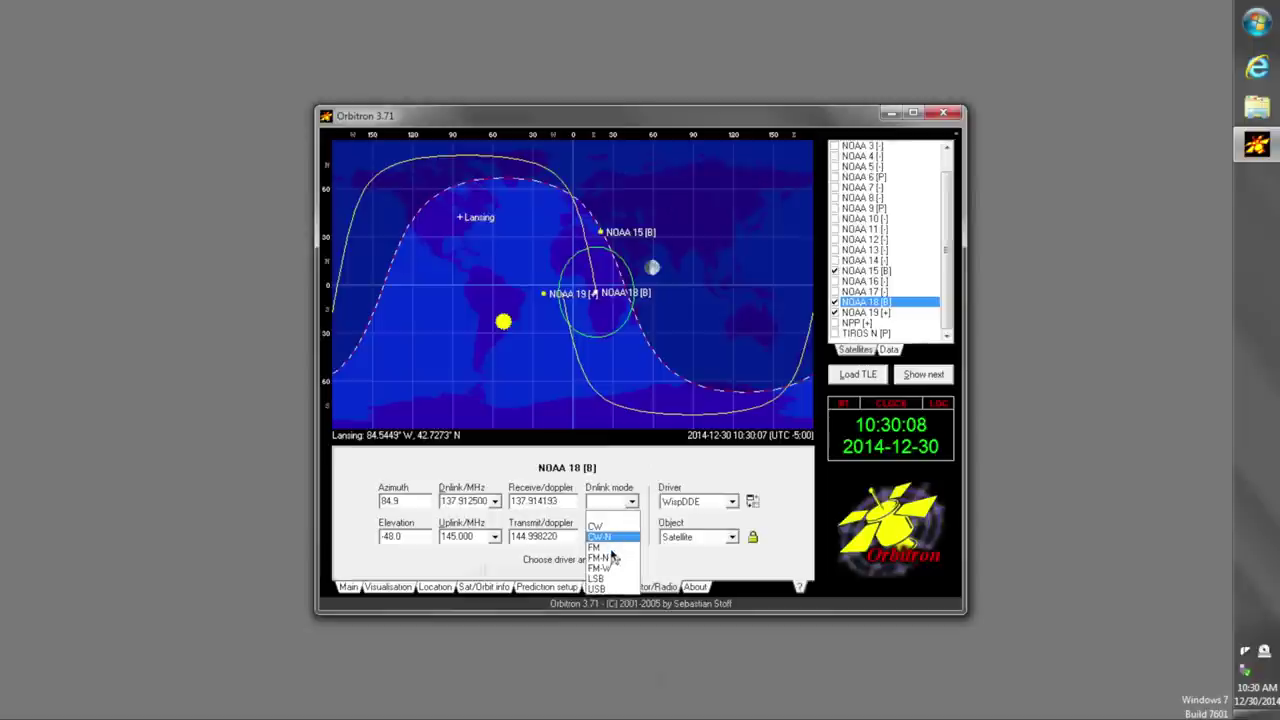
pyautogui.click(605, 568)
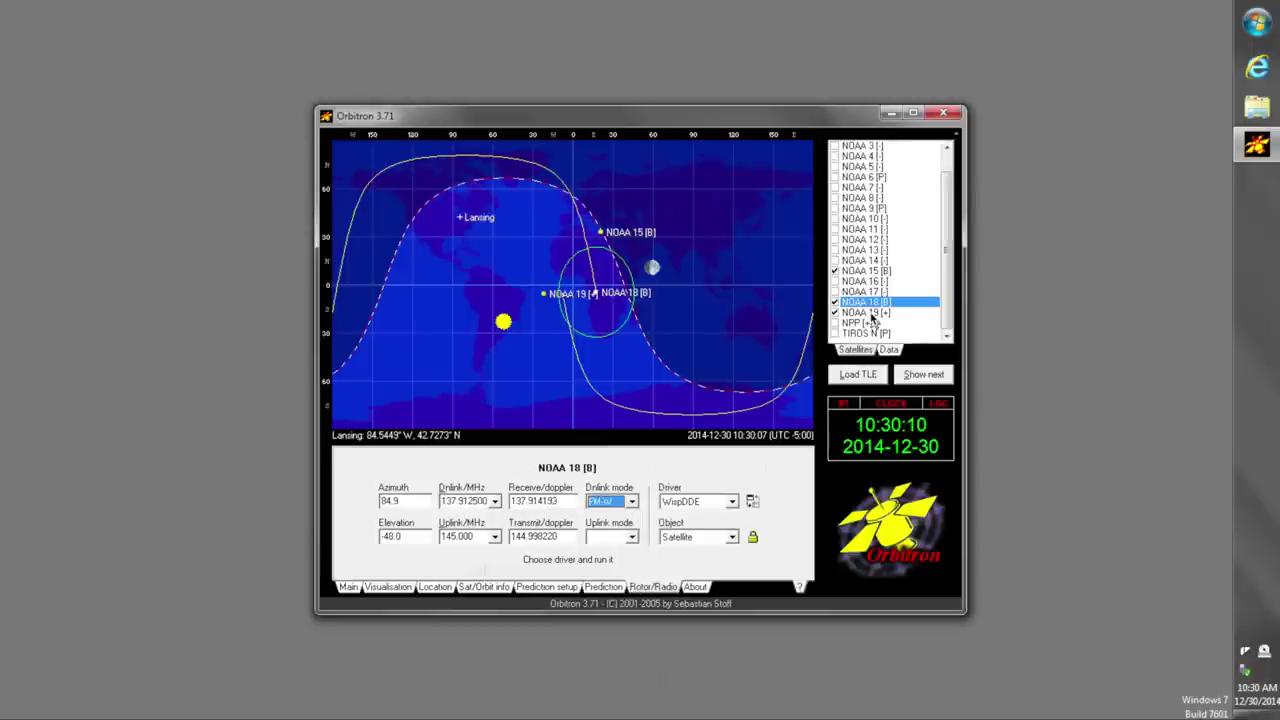
# Step: Give NOAA 19 a 137.1 MHz FM-W downlink
pyautogui.click(868, 313)
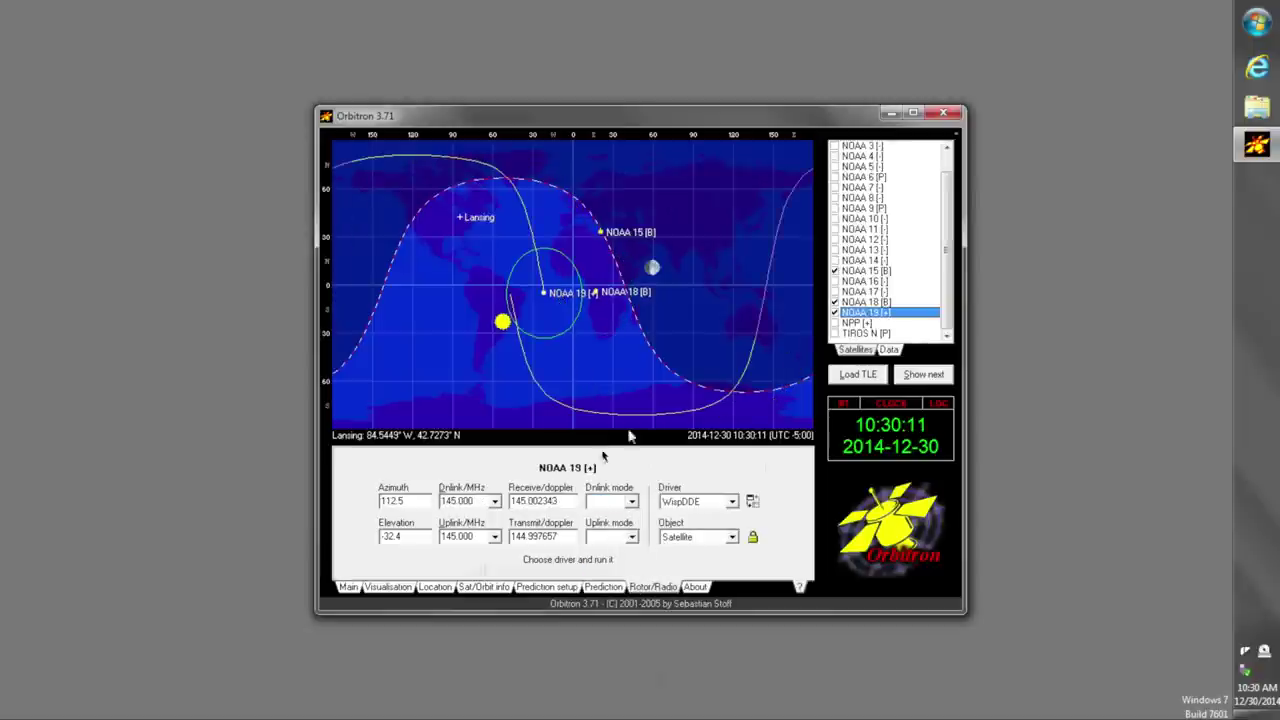
pyautogui.click(464, 503)
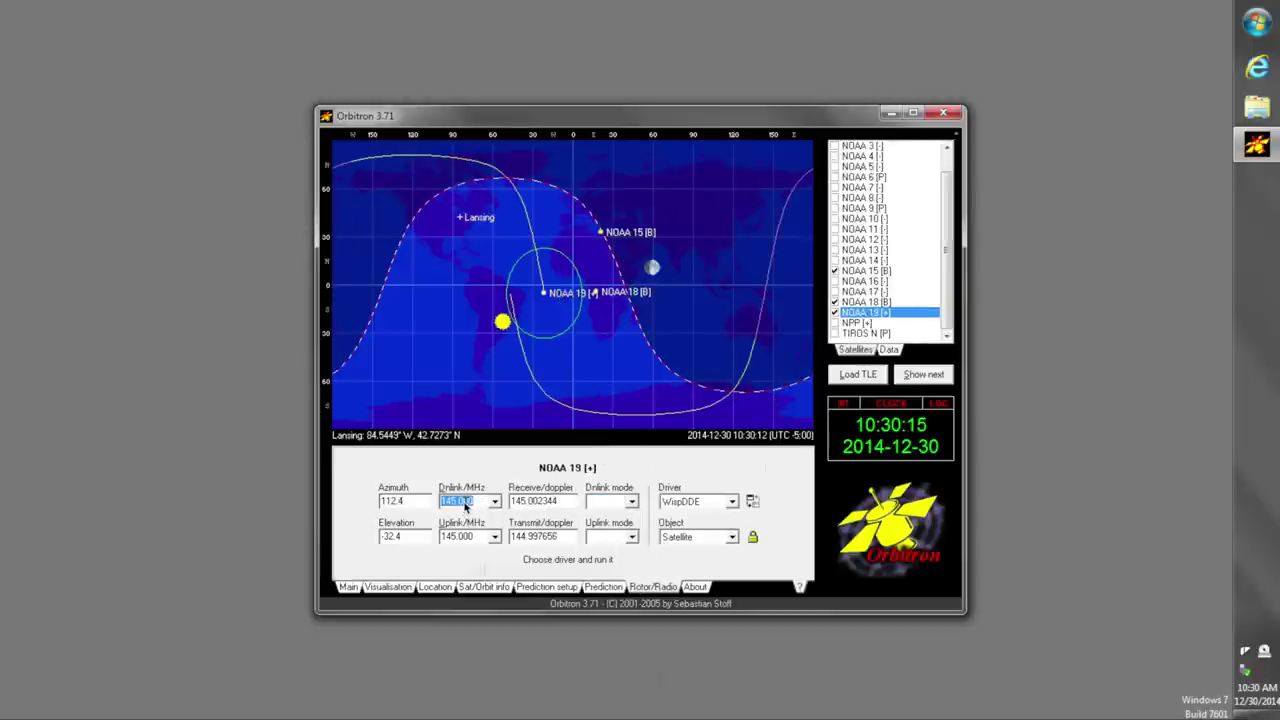
pyautogui.write('137.1')
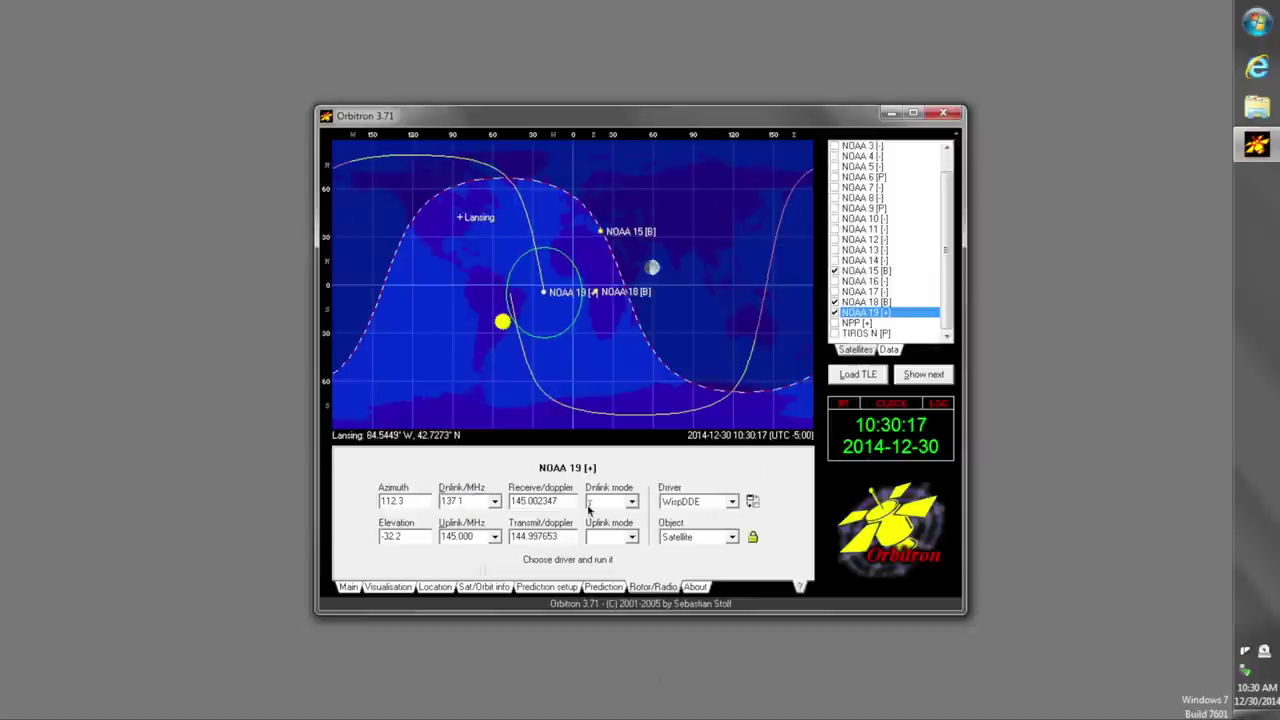
pyautogui.click(632, 501)
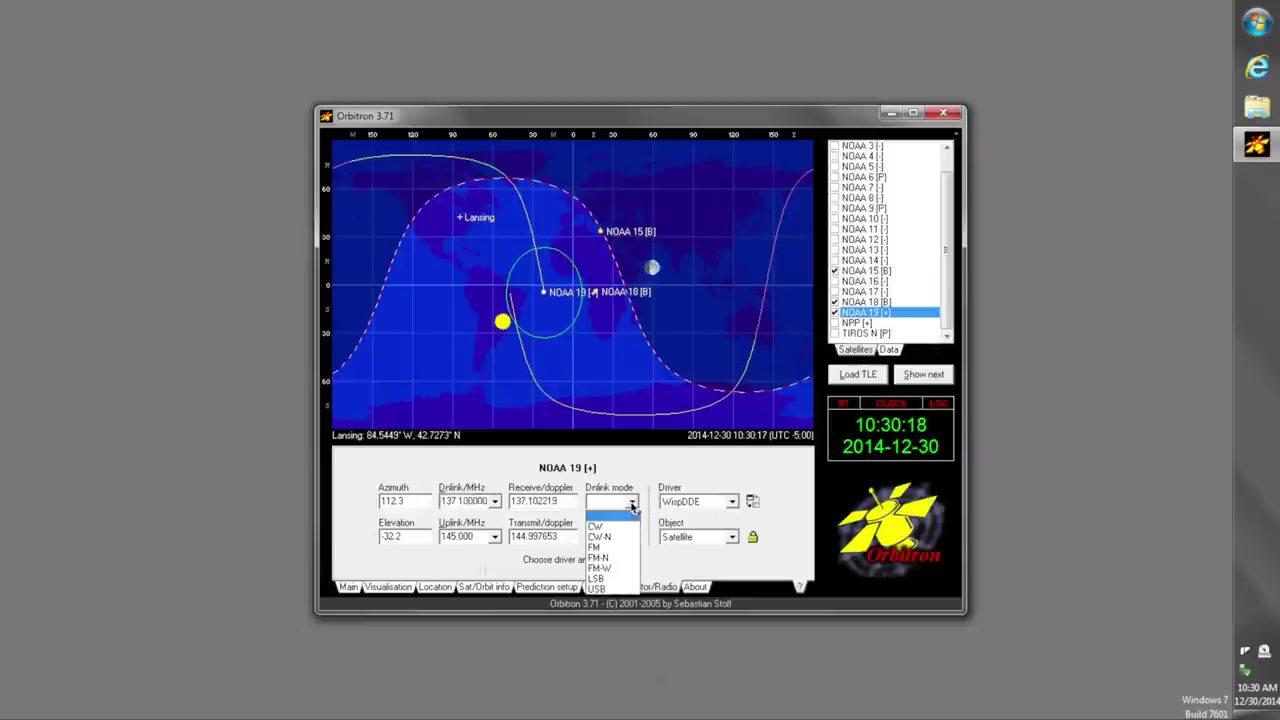
pyautogui.click(610, 568)
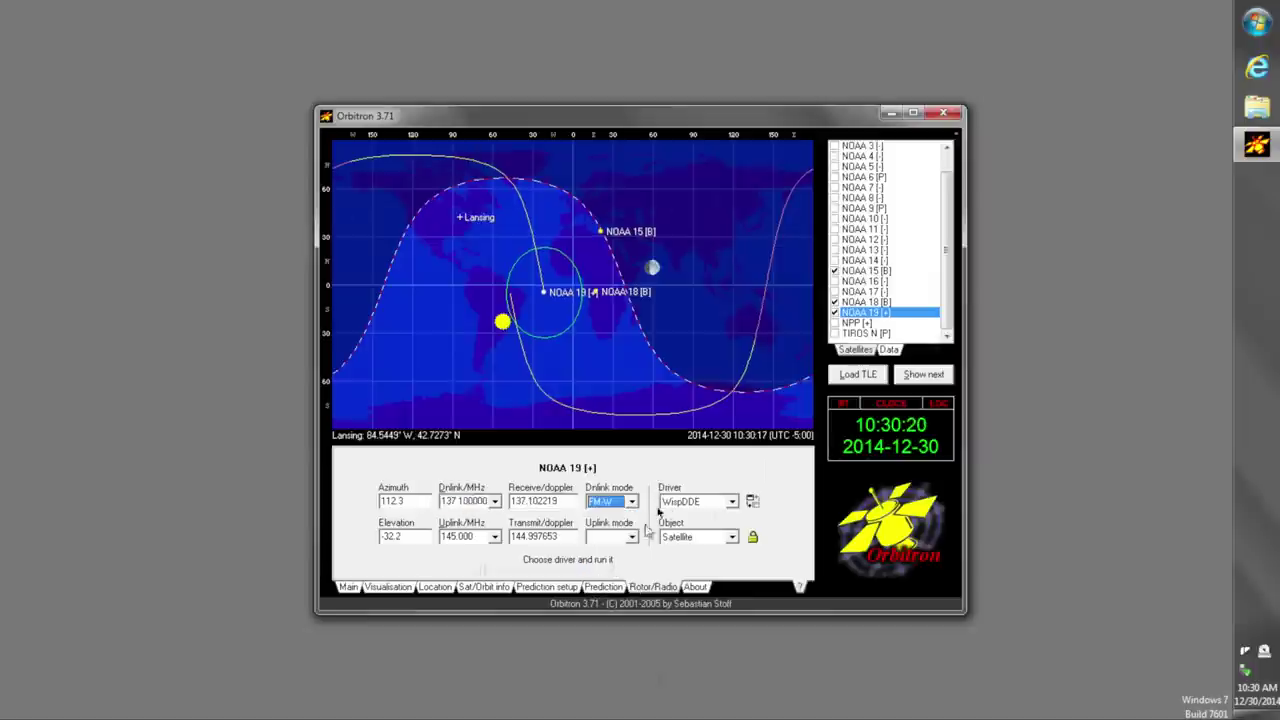
# Step: Choose SDRSharp as Orbitron's radio driver, start it, and confirm it is installed
pyautogui.click(731, 502)
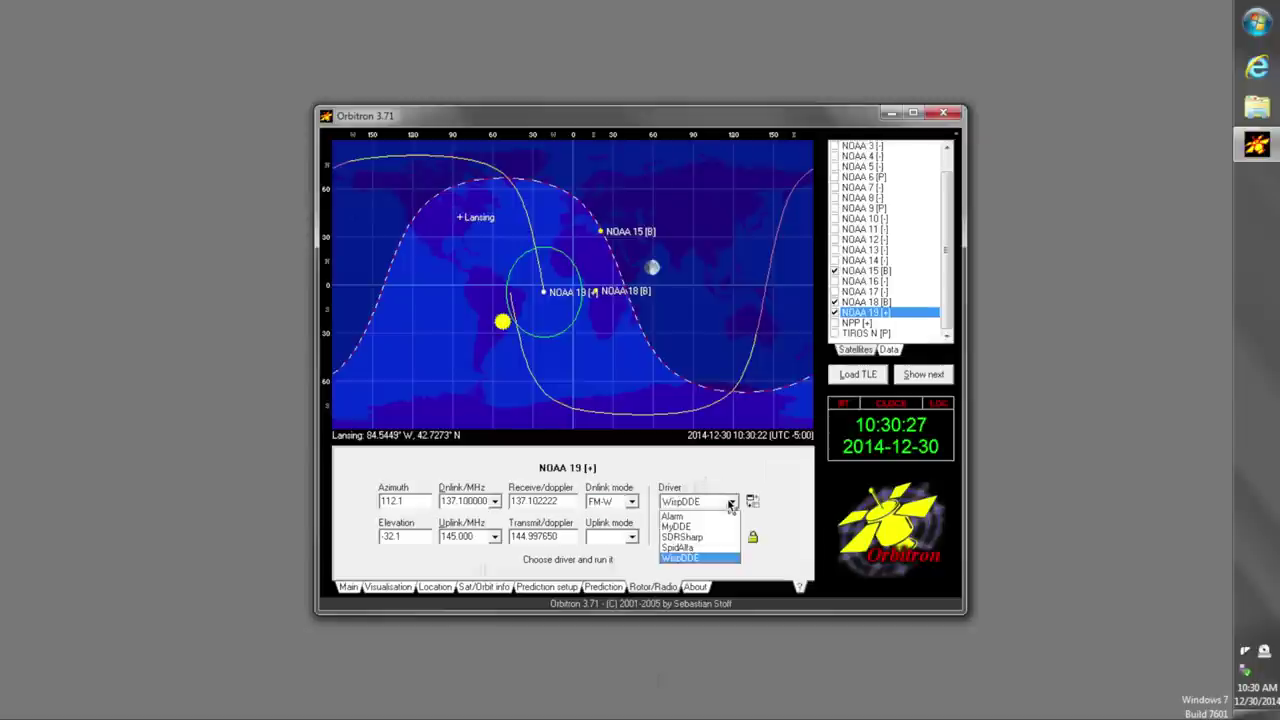
pyautogui.click(692, 539)
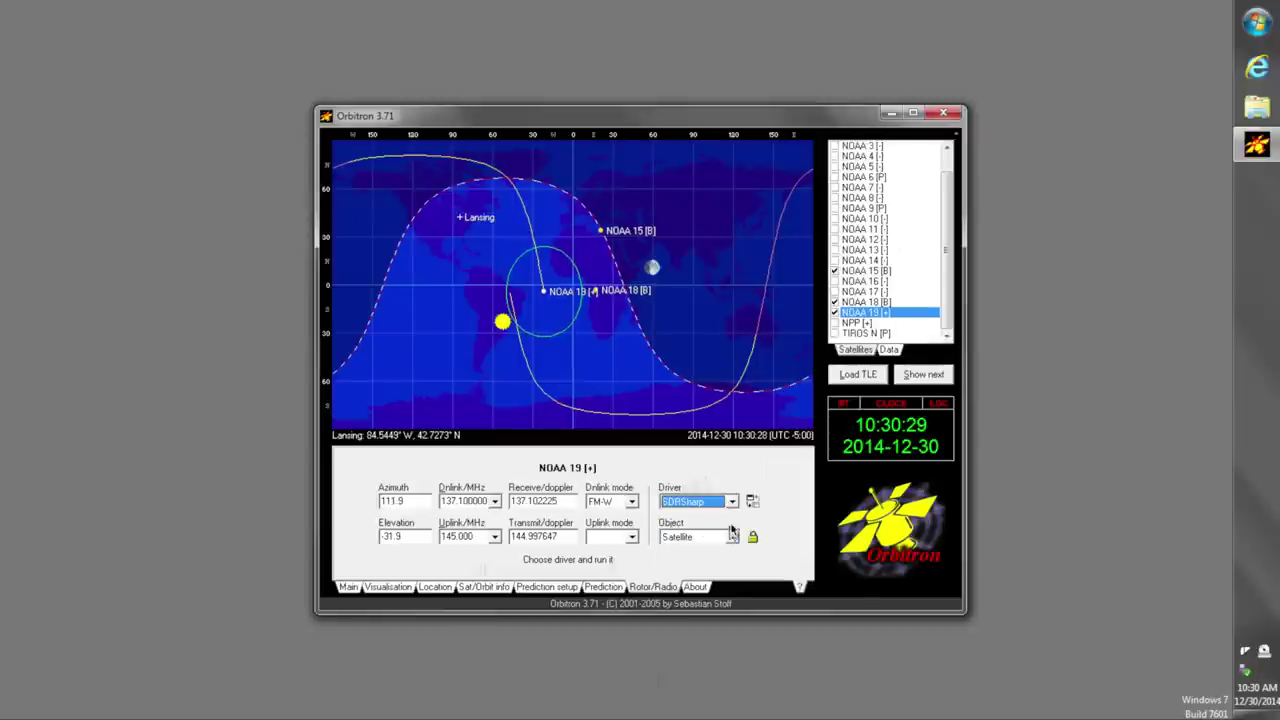
pyautogui.click(752, 502)
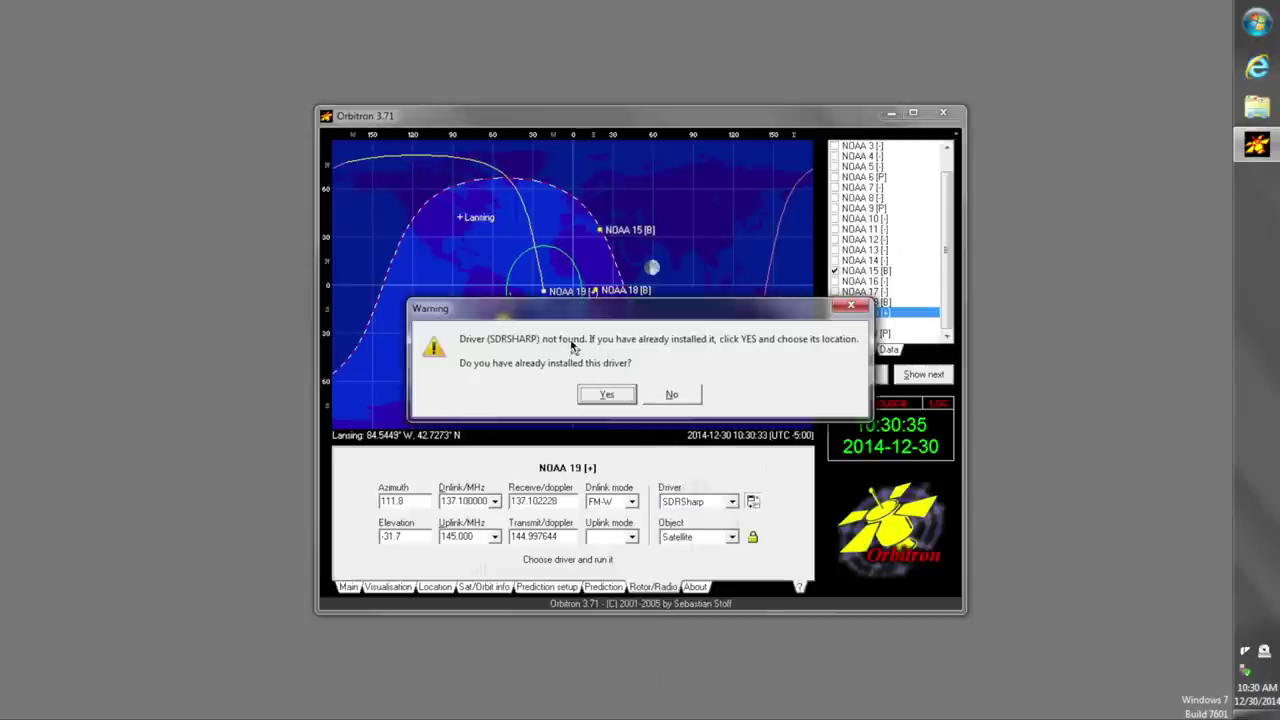
pyautogui.click(600, 392)
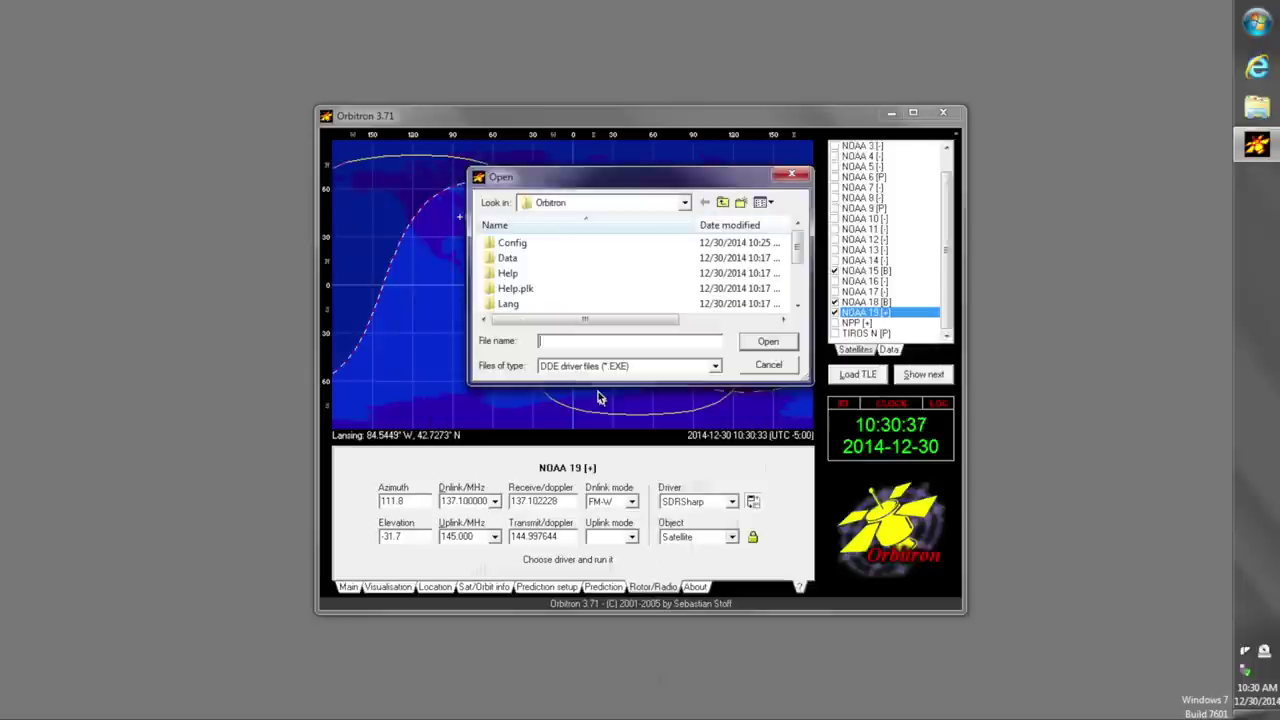
# Step: Point the driver to SDRSharp.exe in the My Documents\sdrsharp folder
pyautogui.click(685, 204)
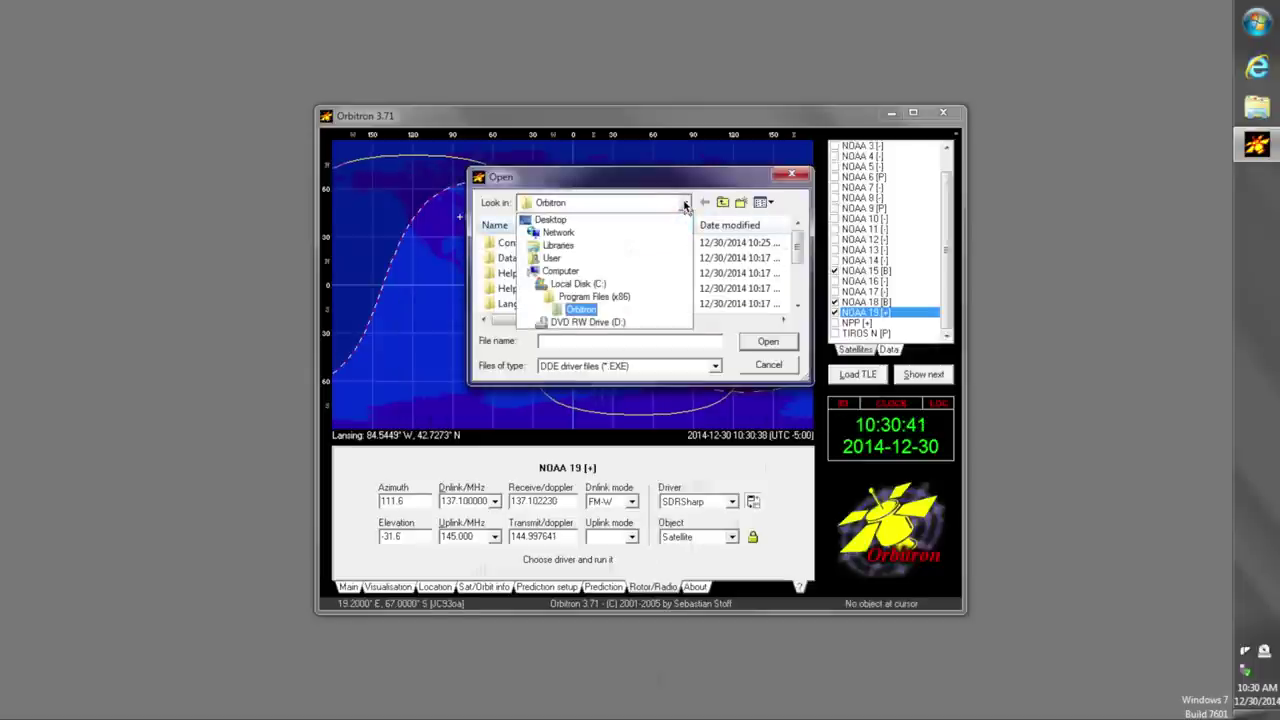
pyautogui.click(552, 259)
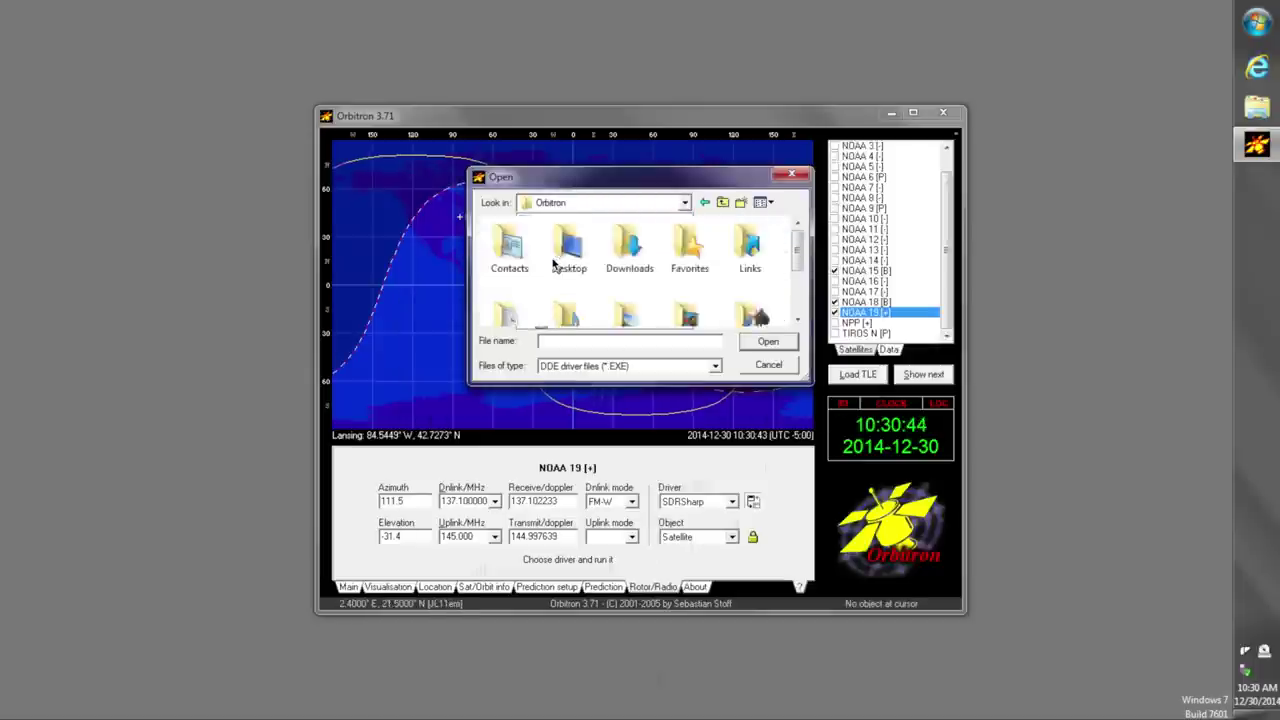
pyautogui.doubleClick(504, 316)
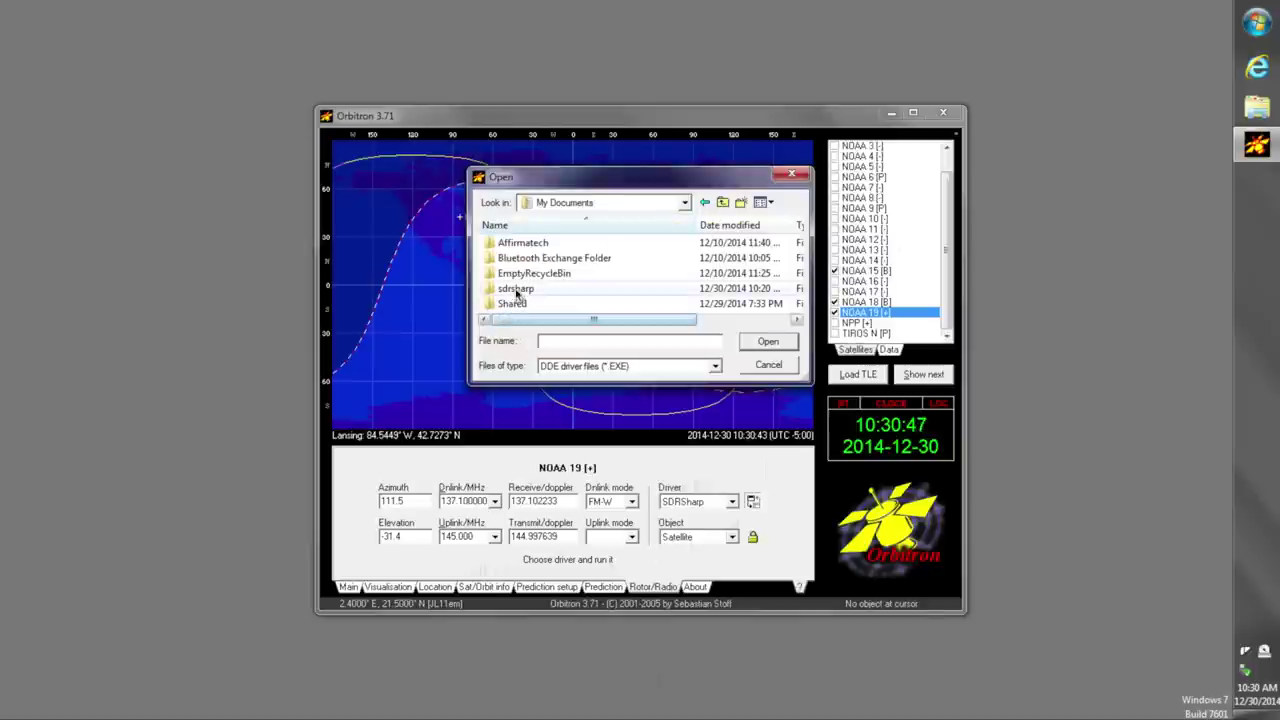
pyautogui.doubleClick(517, 290)
pyautogui.click(519, 277)
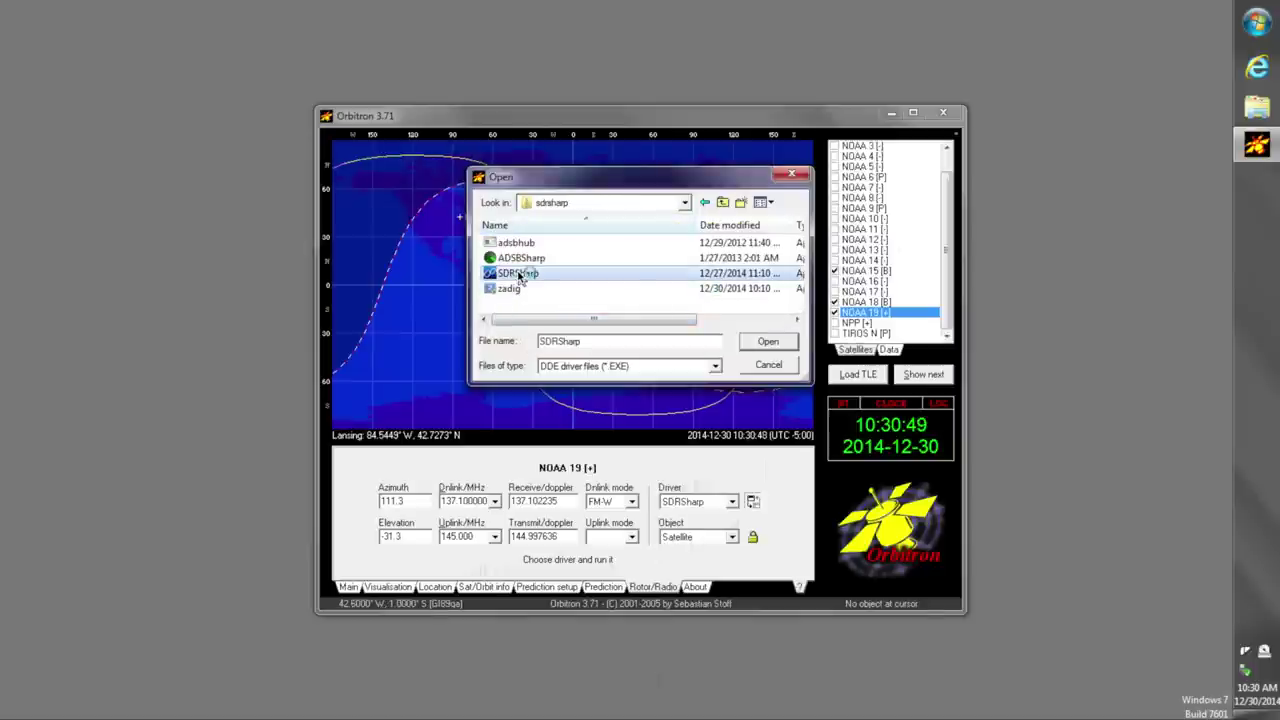
pyautogui.doubleClick(519, 277)
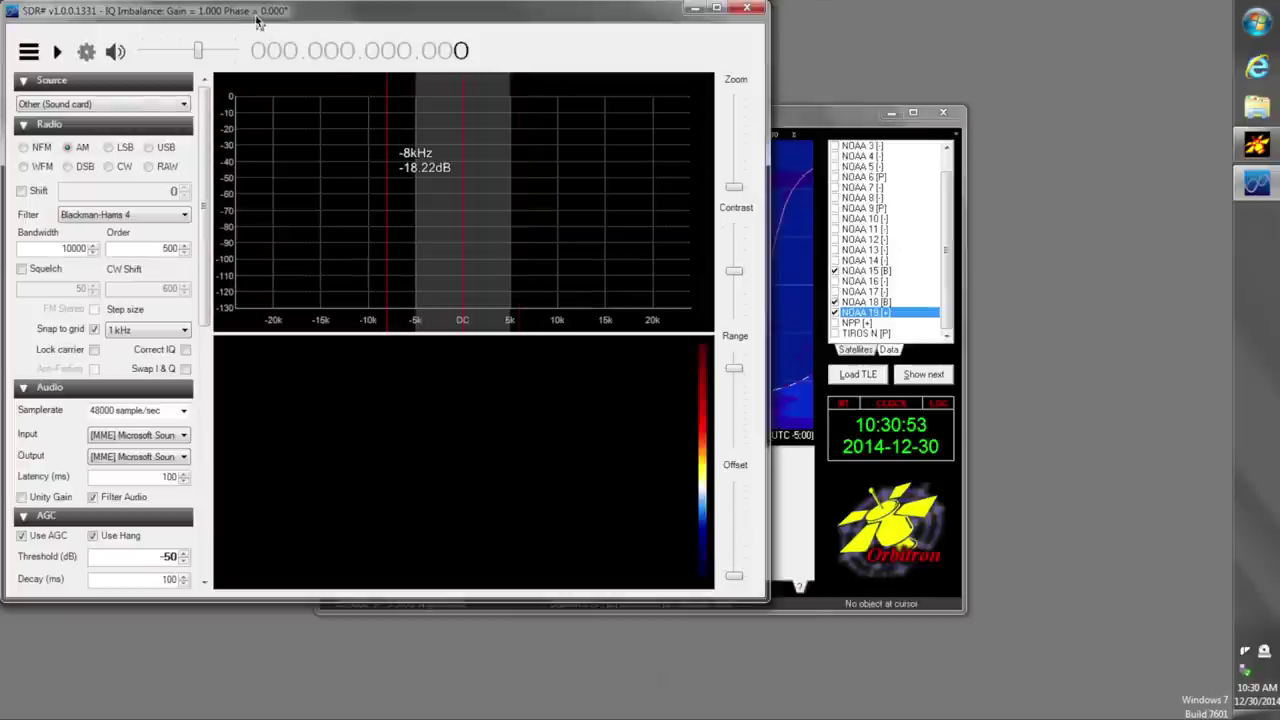
# Step: Move SDR# beside Orbitron, select RTL-SDR / USB as the source, and enable Tuner AGC
pyautogui.moveTo(236, 14); pyautogui.dragTo(1240, 20)
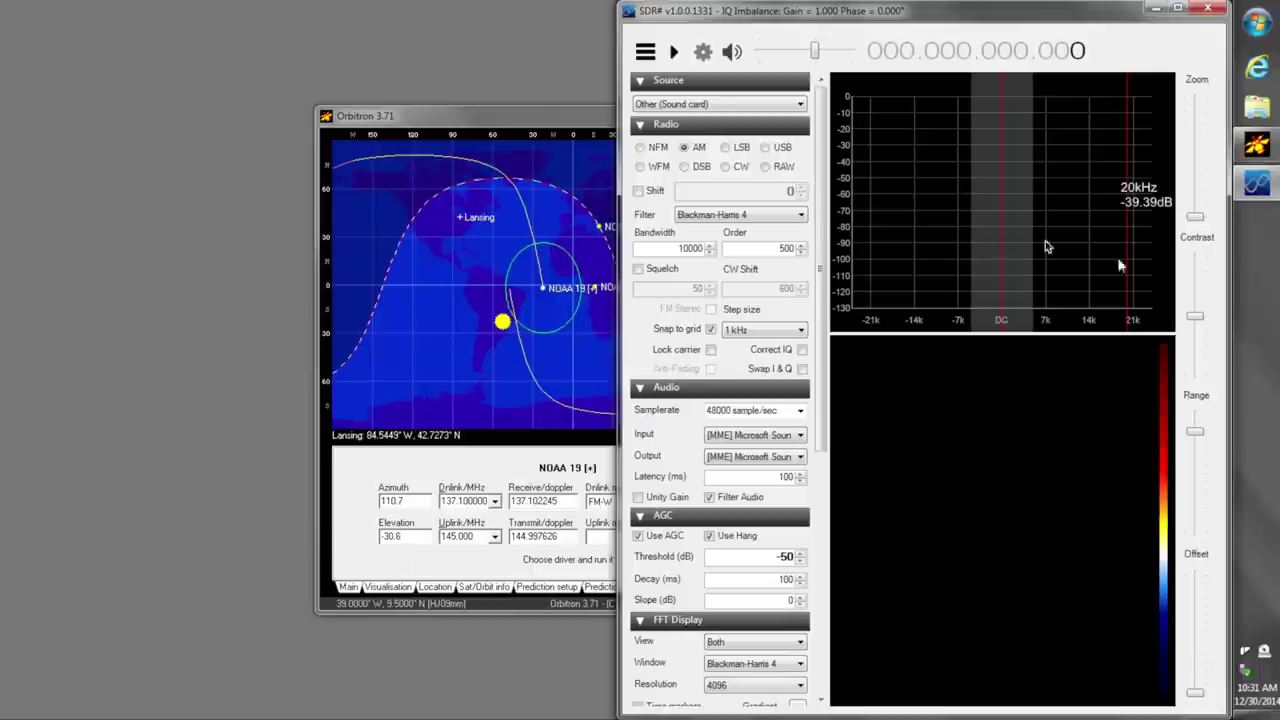
pyautogui.click(718, 106)
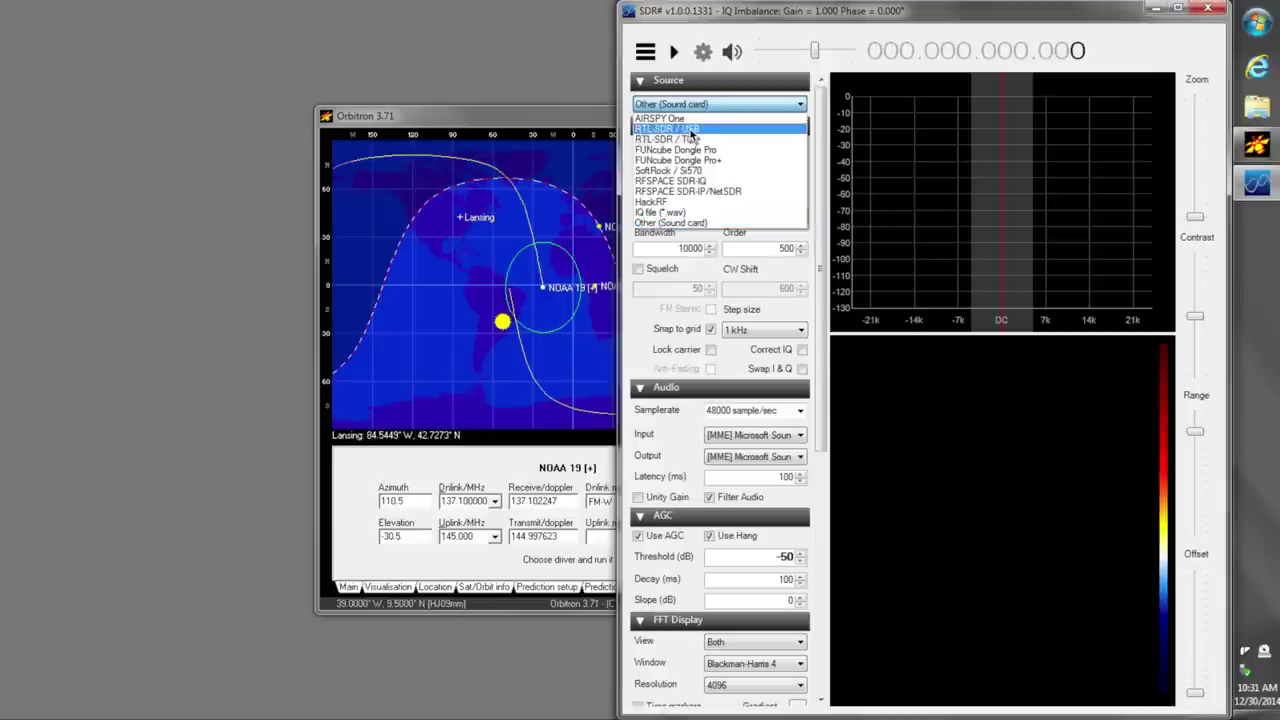
pyautogui.click(693, 129)
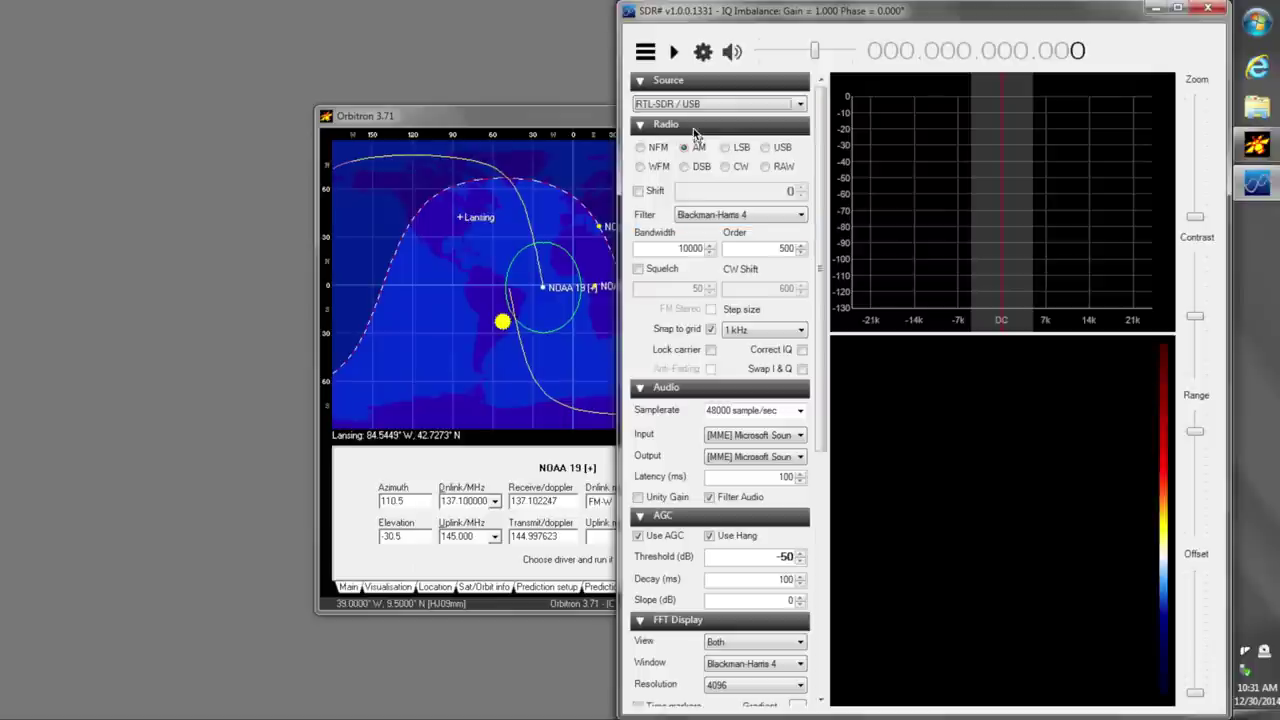
pyautogui.click(704, 54)
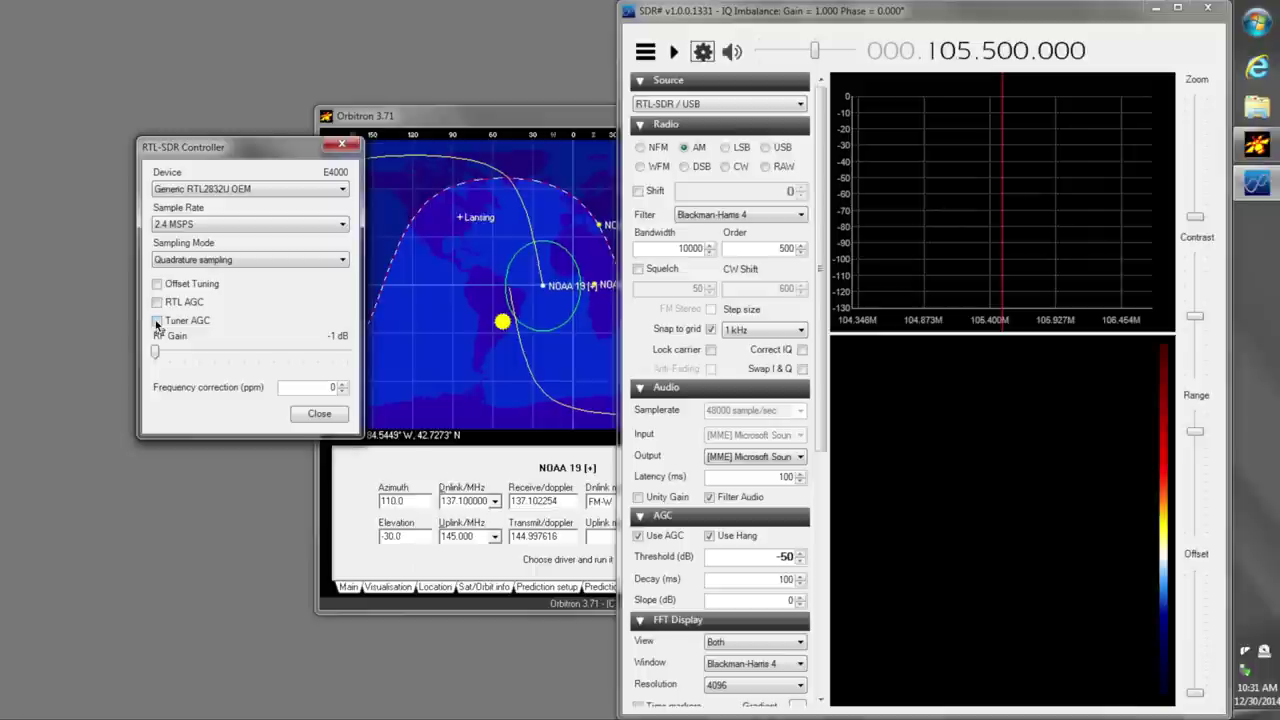
pyautogui.click(157, 322)
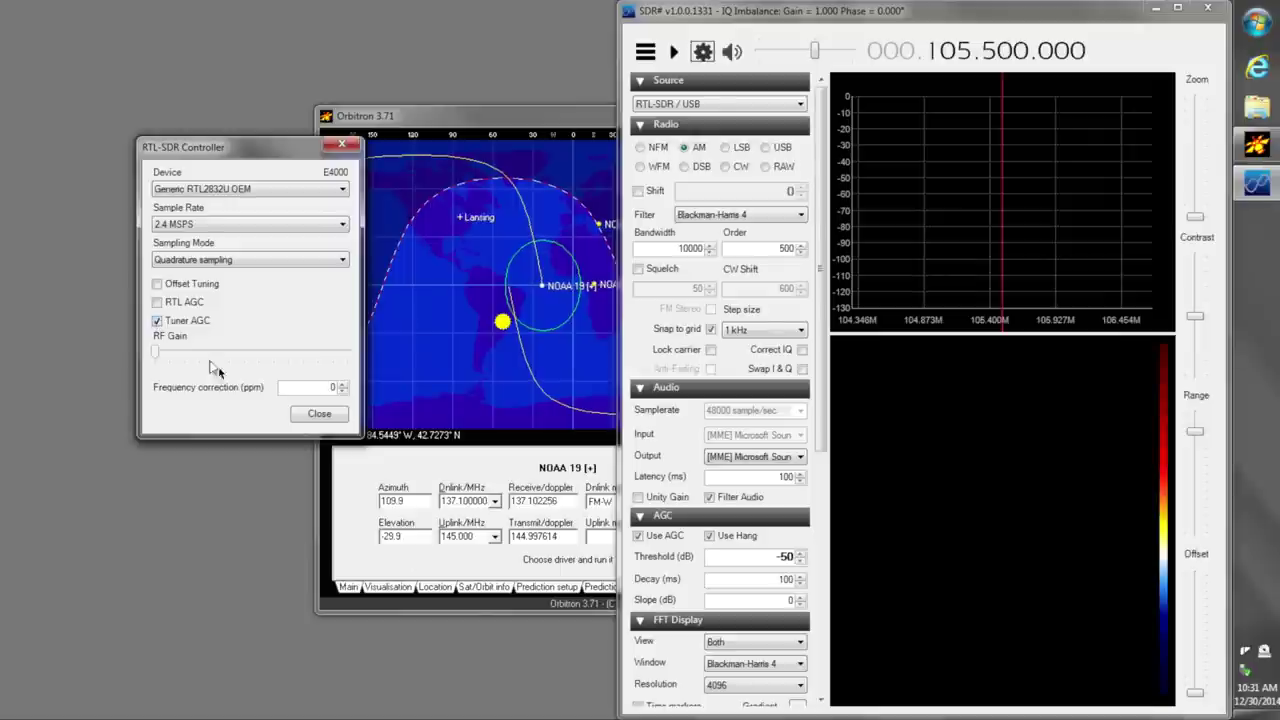
pyautogui.click(325, 420)
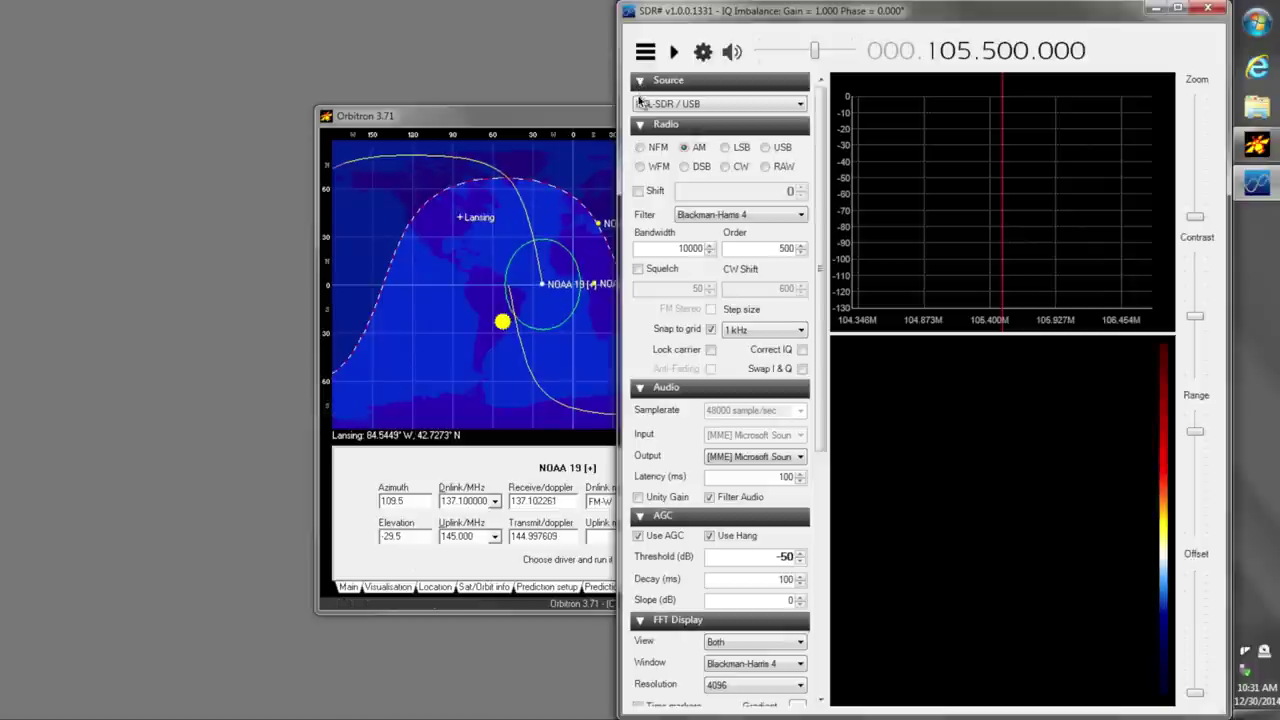
# Step: Switch demodulation to WFM with a bandwidth of 34000 Hz
pyautogui.click(640, 82)
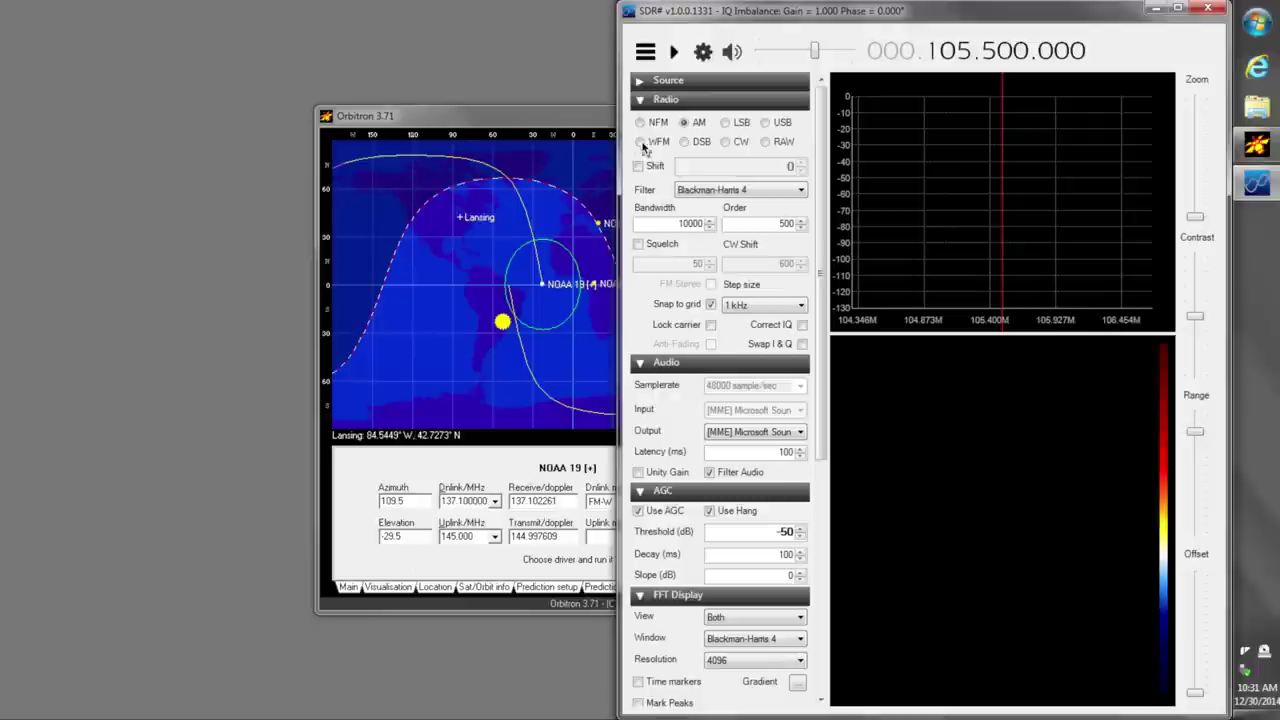
pyautogui.click(640, 141)
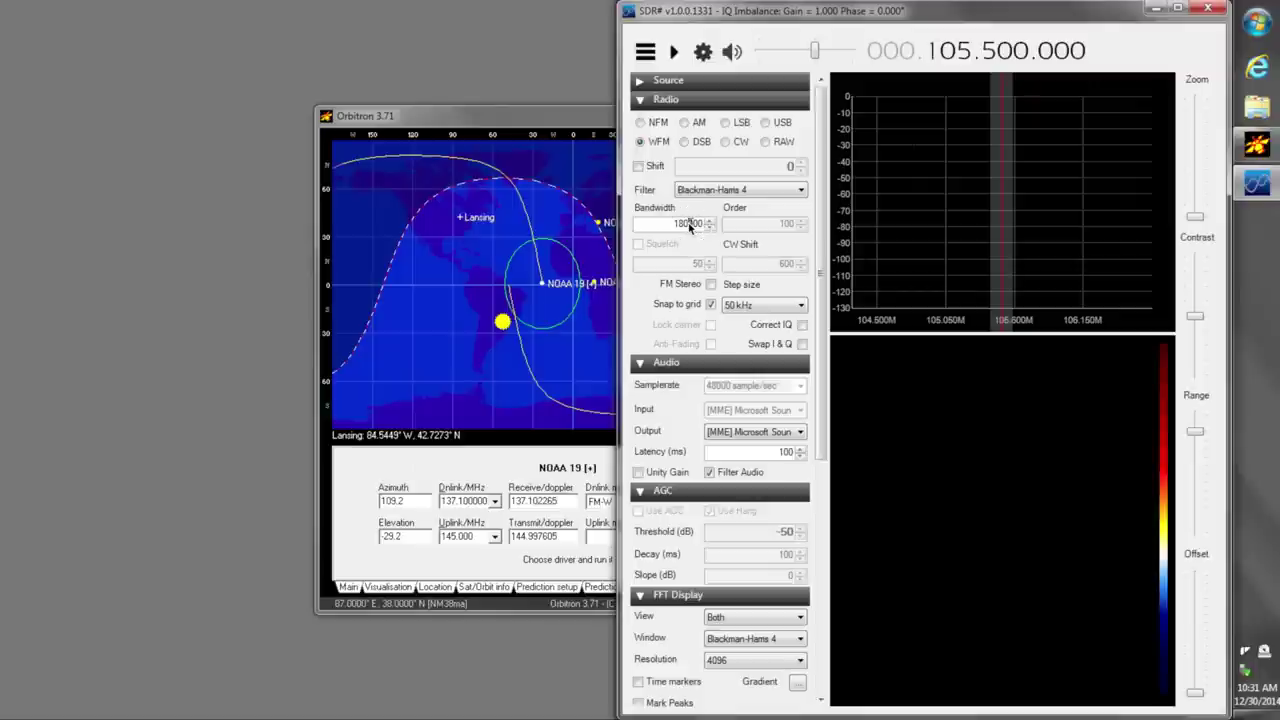
pyautogui.moveTo(689, 226); pyautogui.dragTo(676, 229)
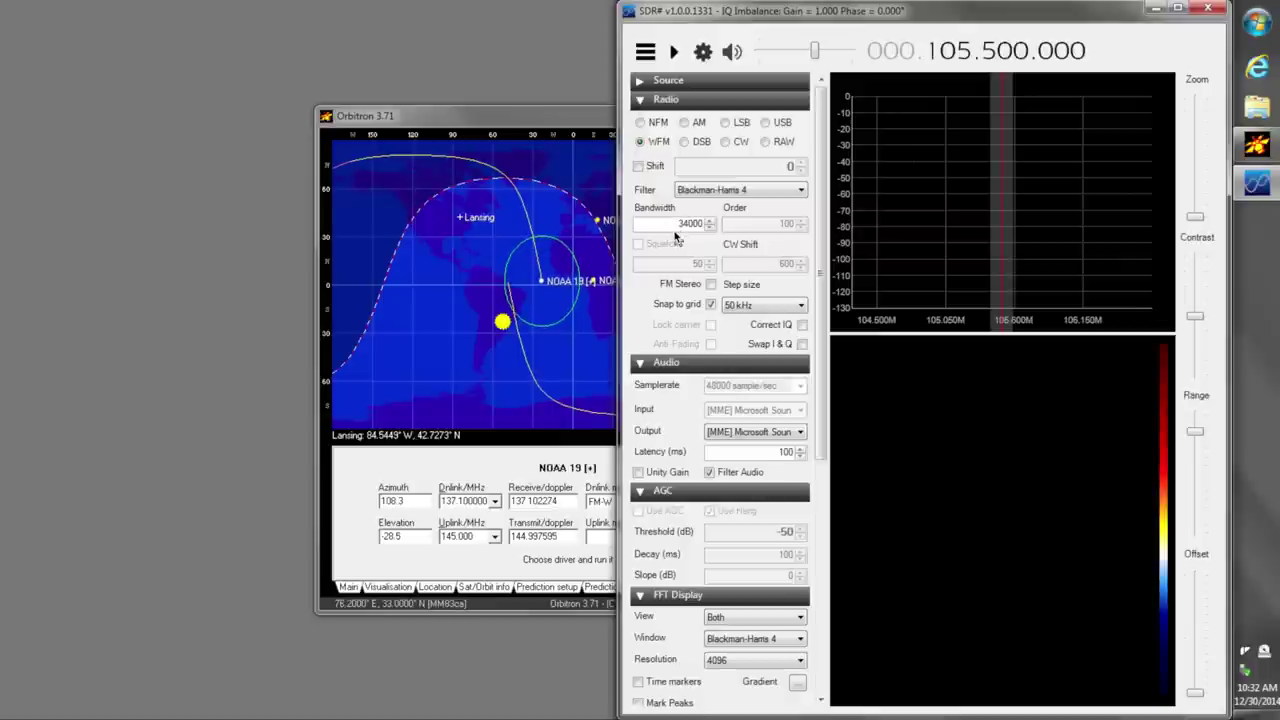
# Step: Route audio output to [MME] CABLE Input and turn off Filter Audio
pyautogui.click(640, 100)
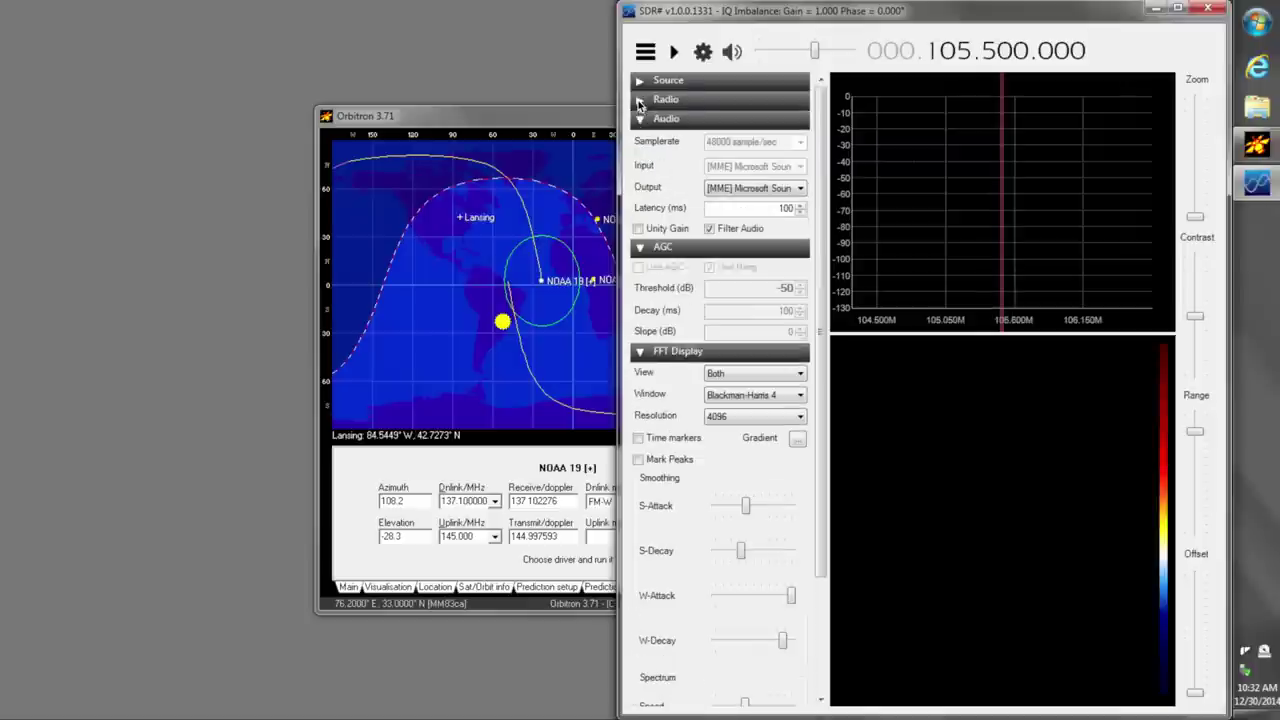
pyautogui.click(749, 189)
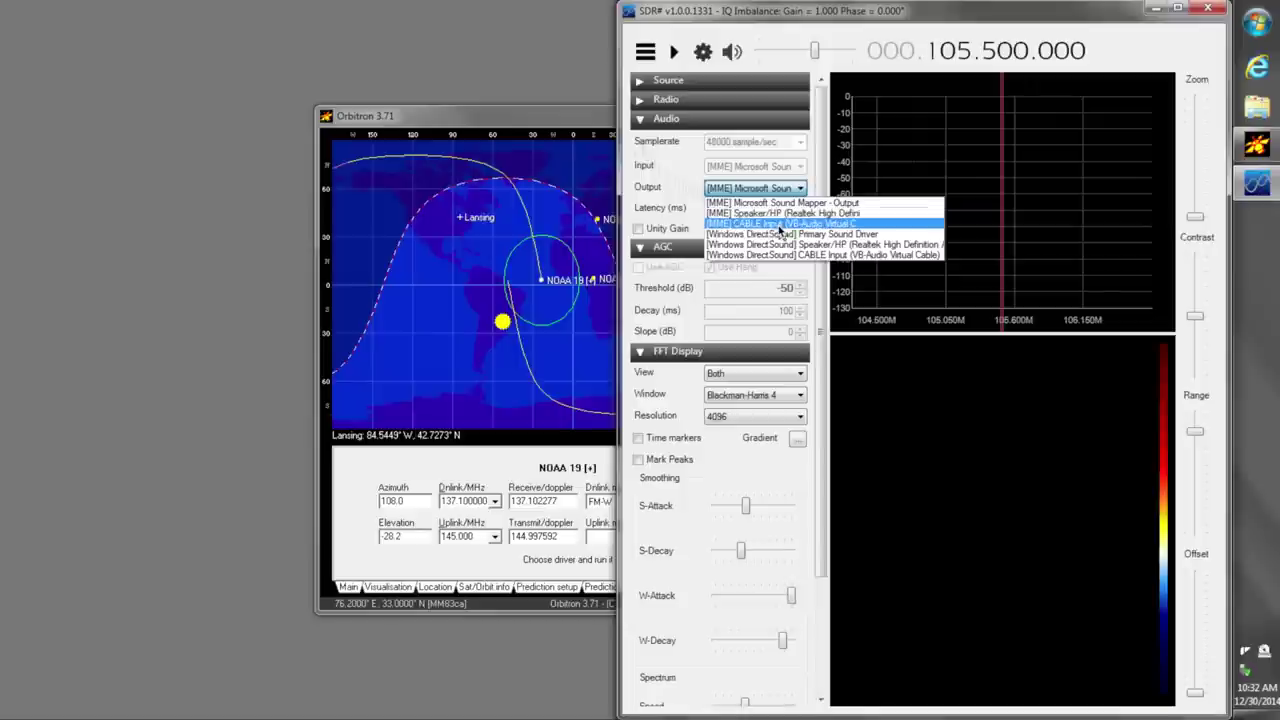
pyautogui.click(779, 225)
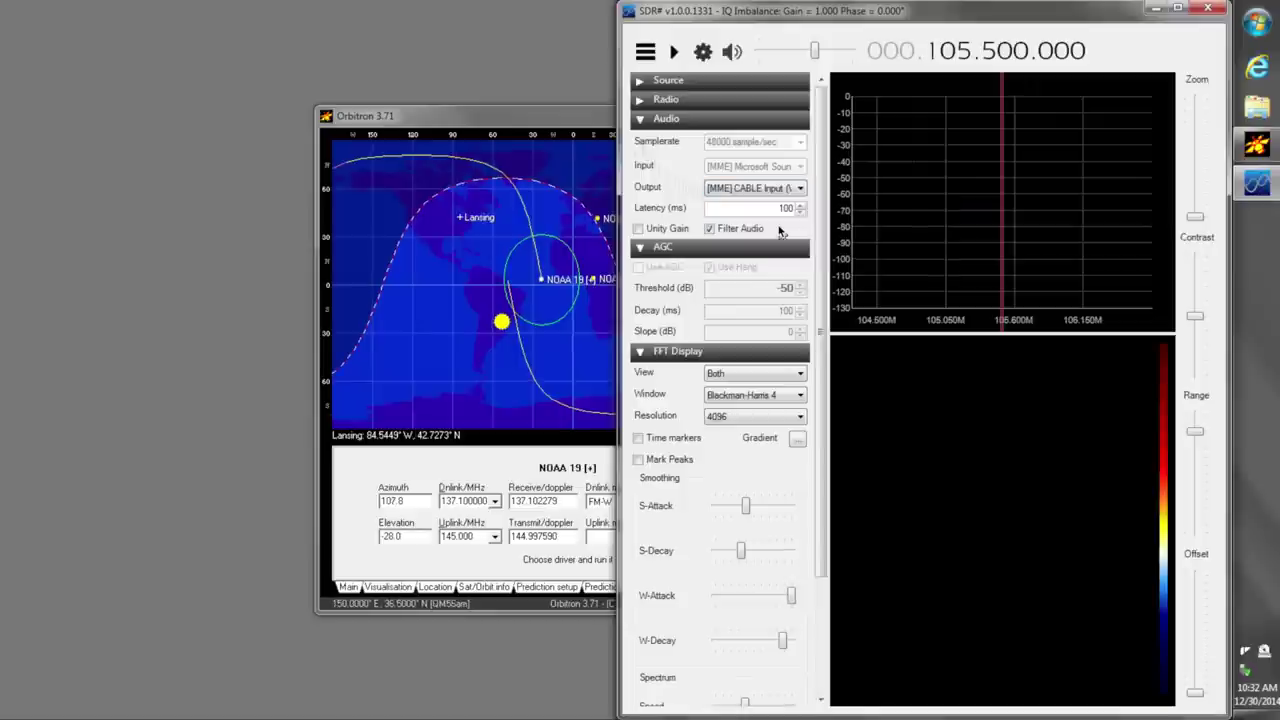
pyautogui.click(709, 229)
# Step: Enable the Satellite Tracker with Orbitron as tracking software and connect, so it follows NOAA 19
pyautogui.click(640, 120)
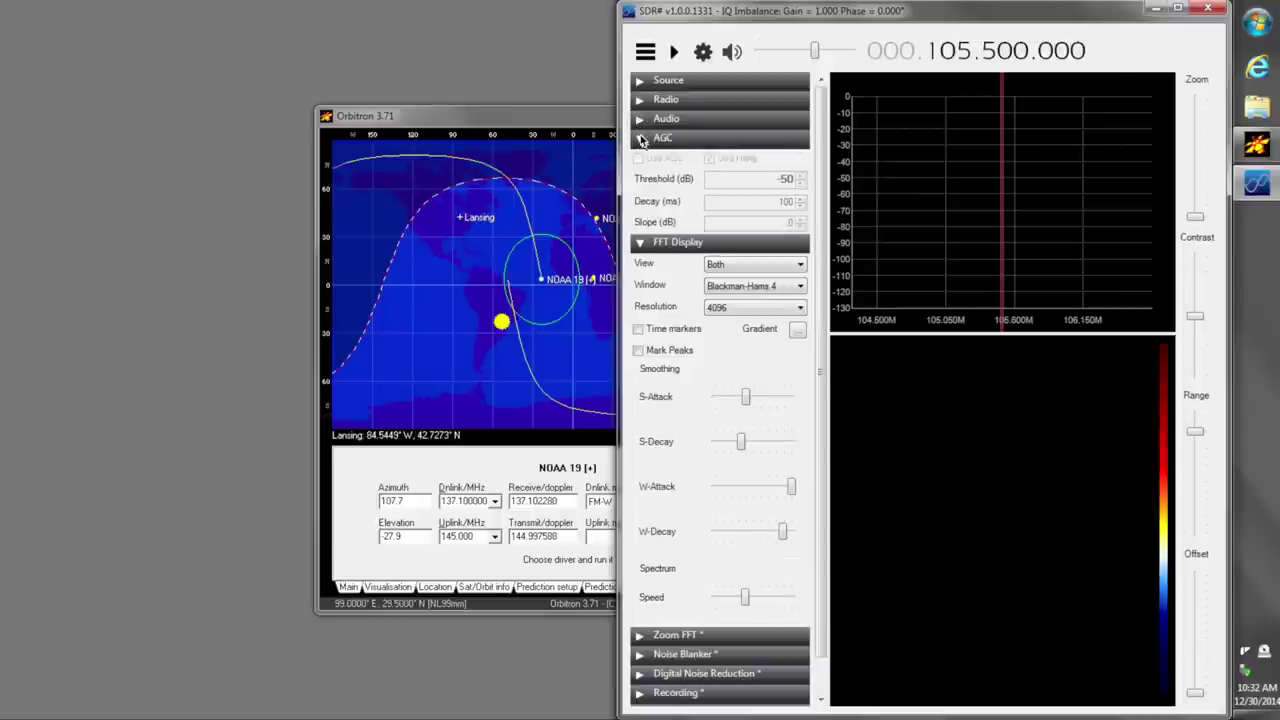
pyautogui.click(641, 140)
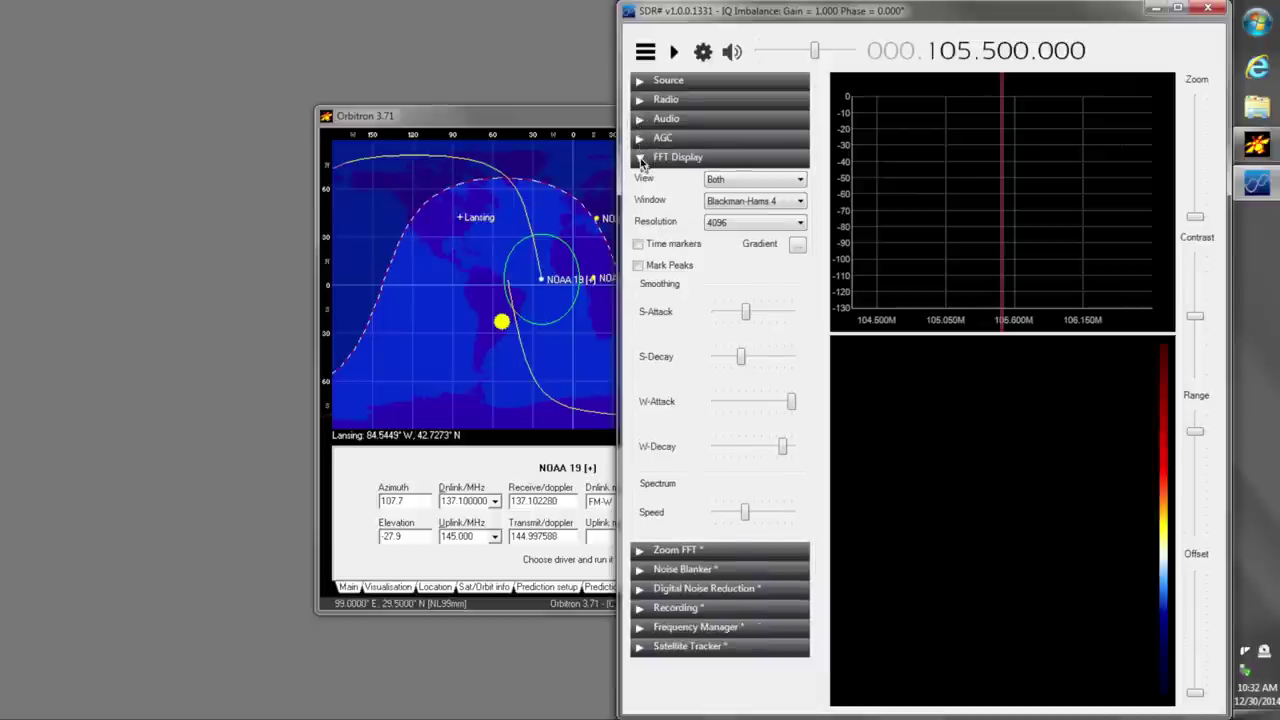
pyautogui.click(640, 162)
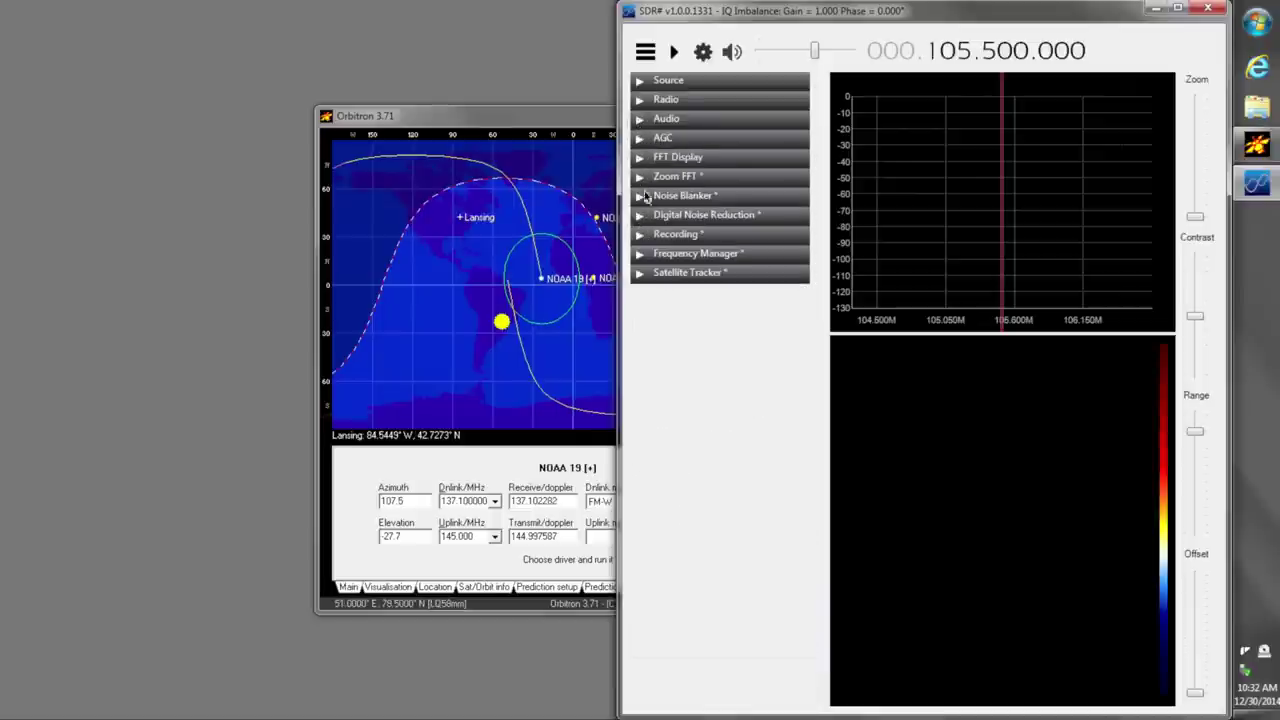
pyautogui.click(641, 275)
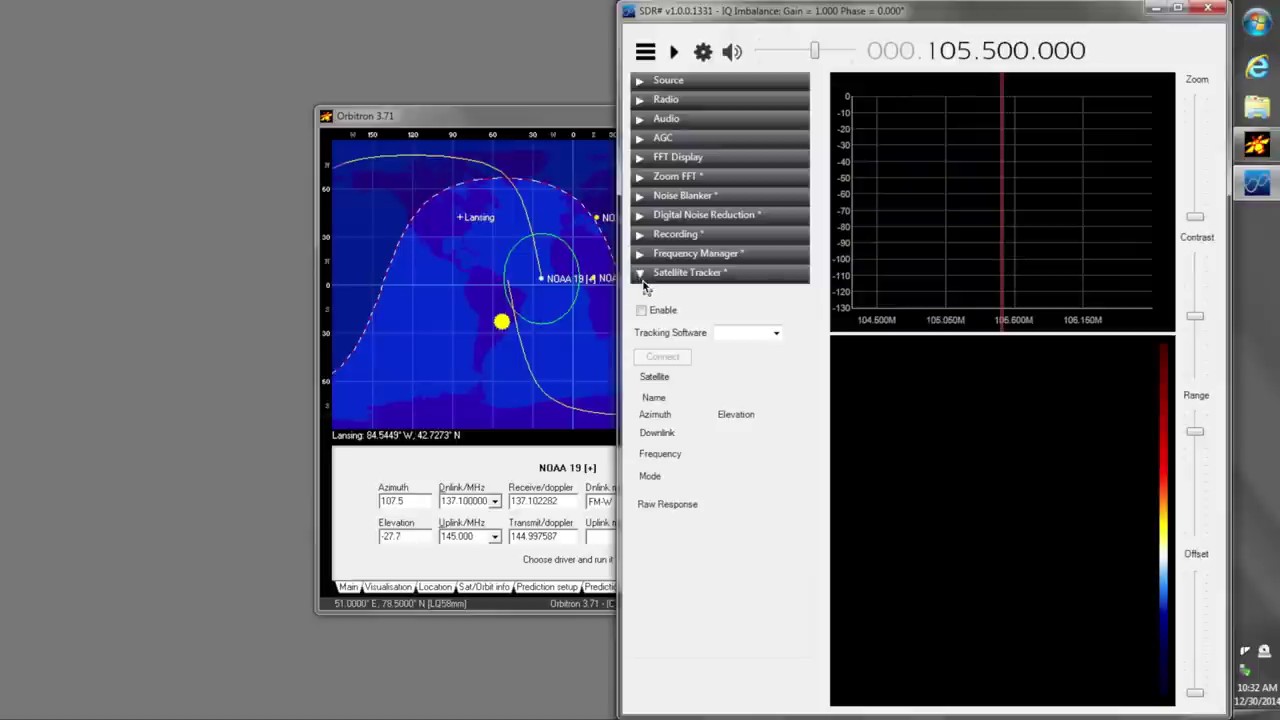
pyautogui.click(642, 311)
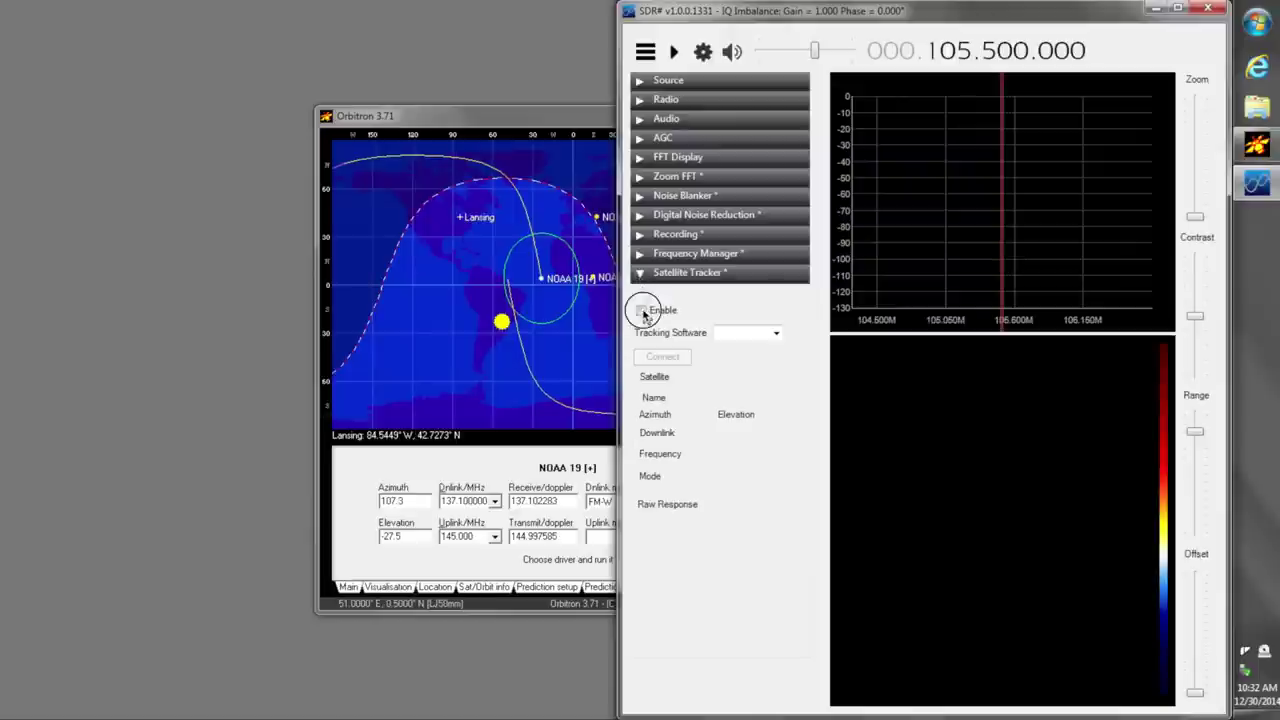
pyautogui.click(767, 335)
pyautogui.click(775, 336)
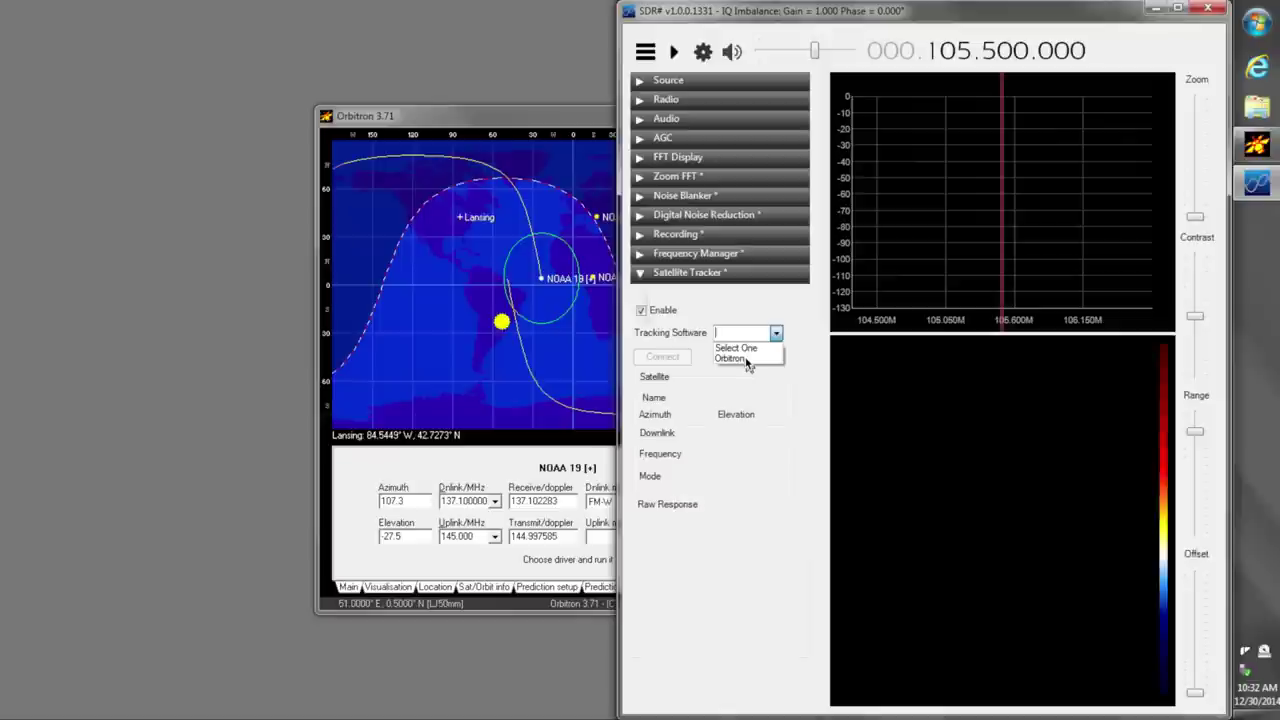
pyautogui.click(747, 360)
pyautogui.click(666, 358)
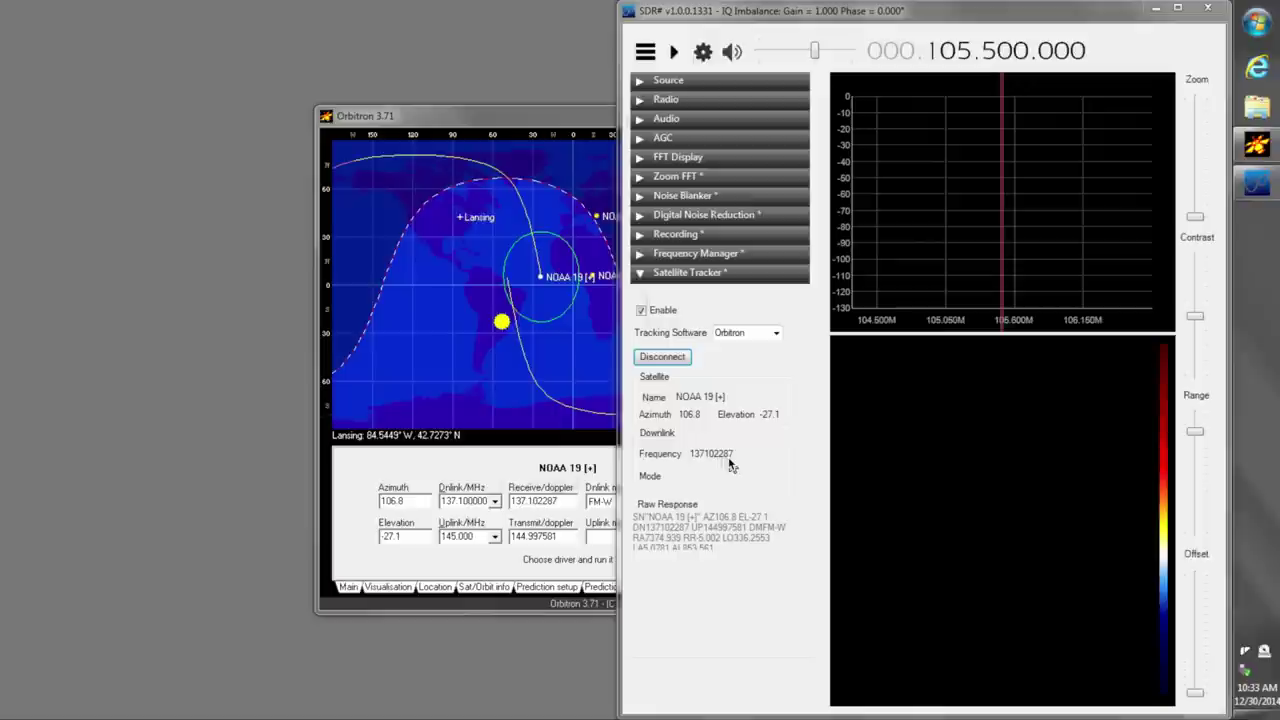
# Step: Start the receiver and zoom the spectrum three steps in on NOAA 19's 137.1 MHz signal
pyautogui.click(674, 53)
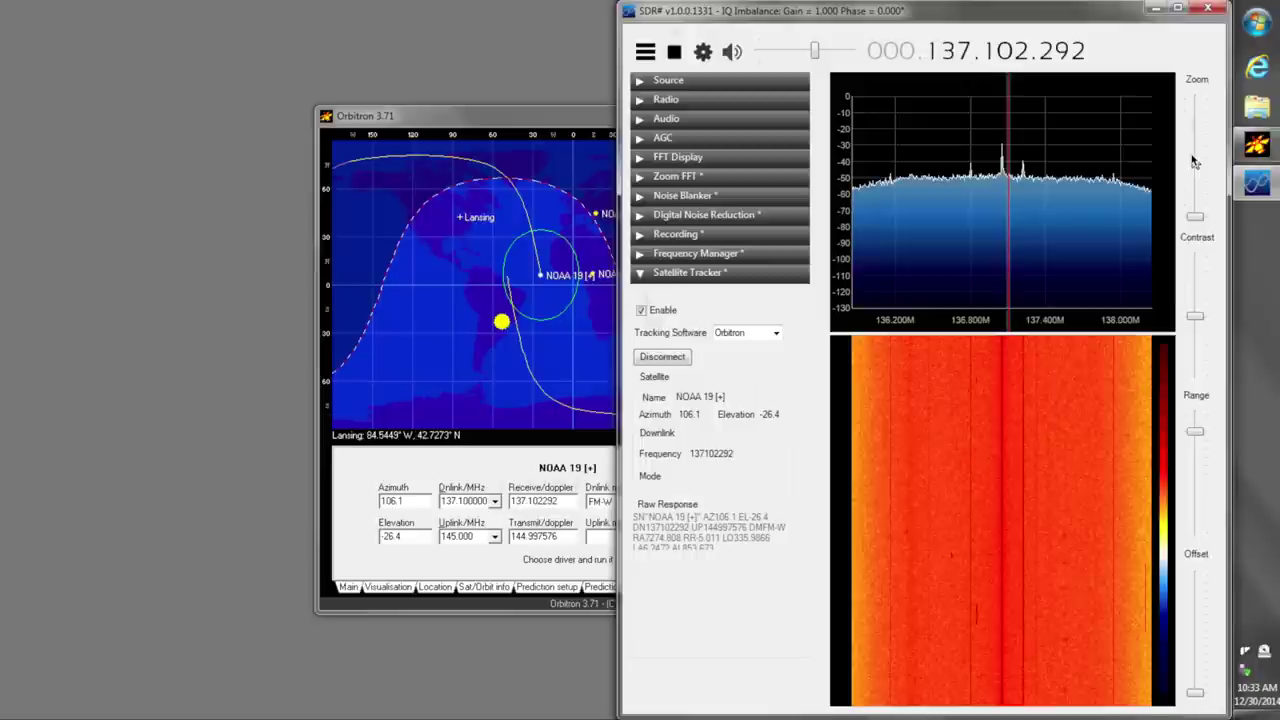
pyautogui.click(1194, 162)
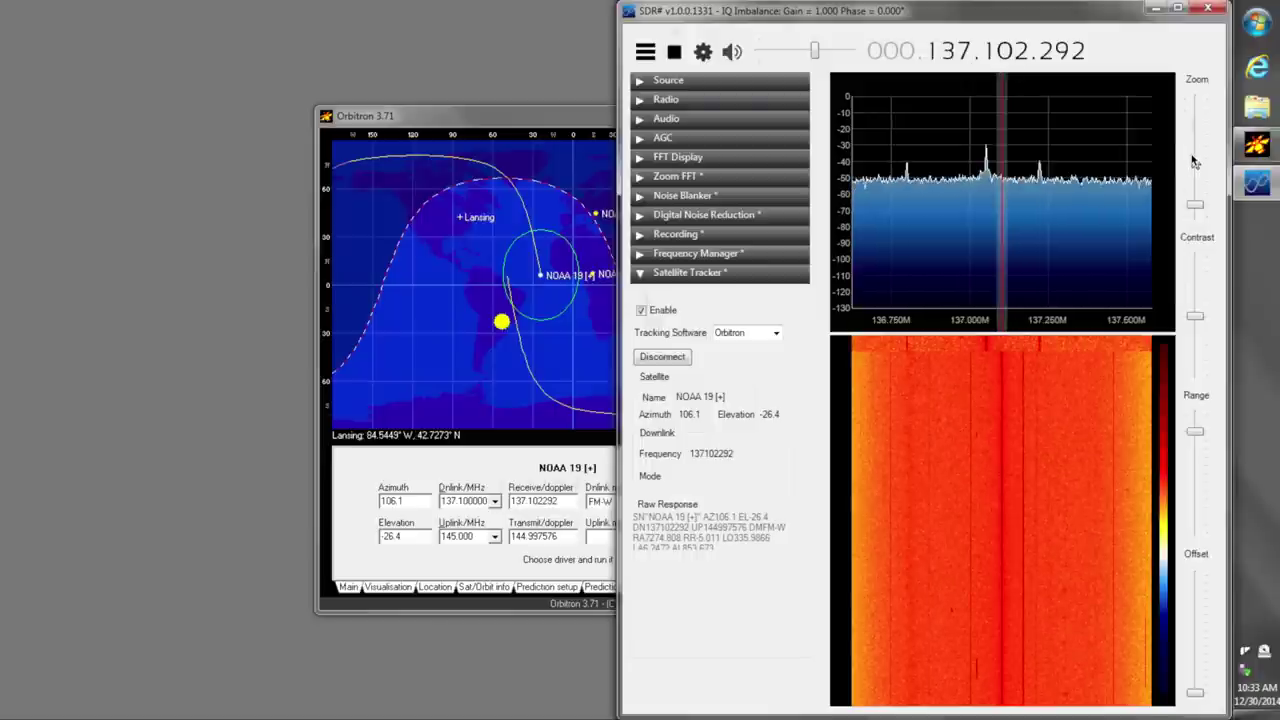
pyautogui.click(1193, 164)
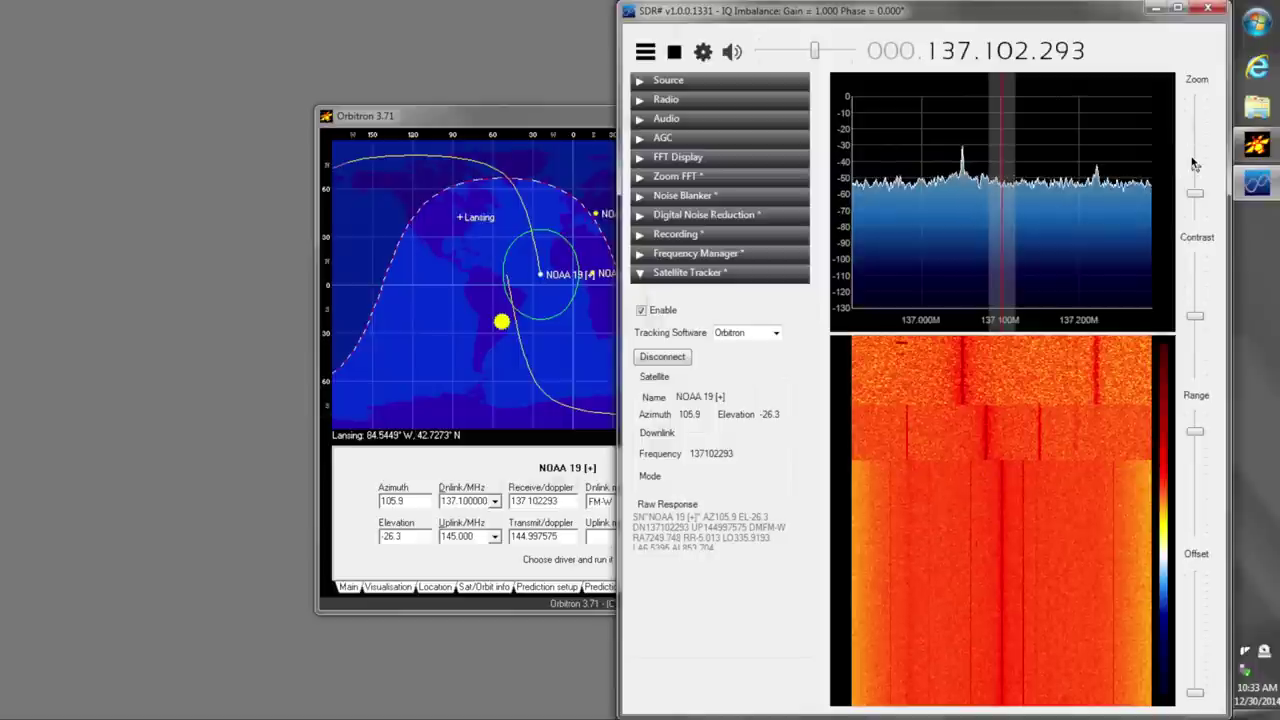
pyautogui.click(1193, 164)
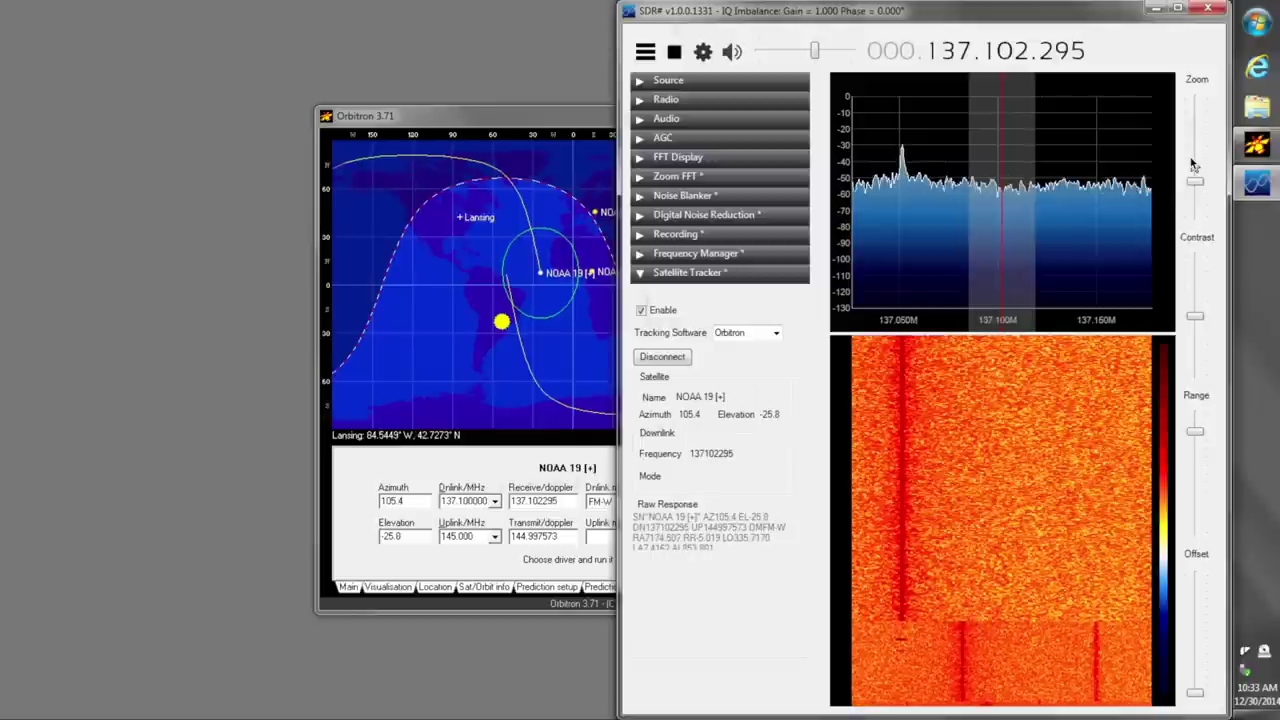
pyautogui.moveTo(1258, 183)
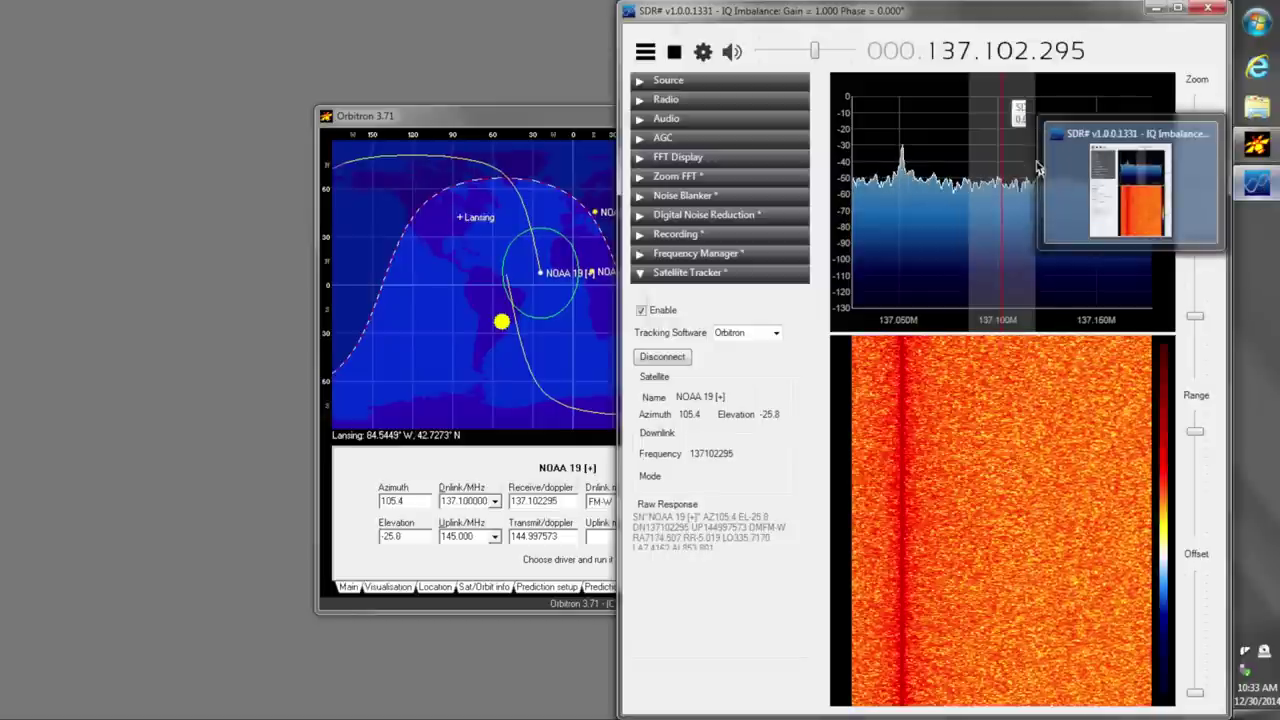
pyautogui.click(1256, 22)
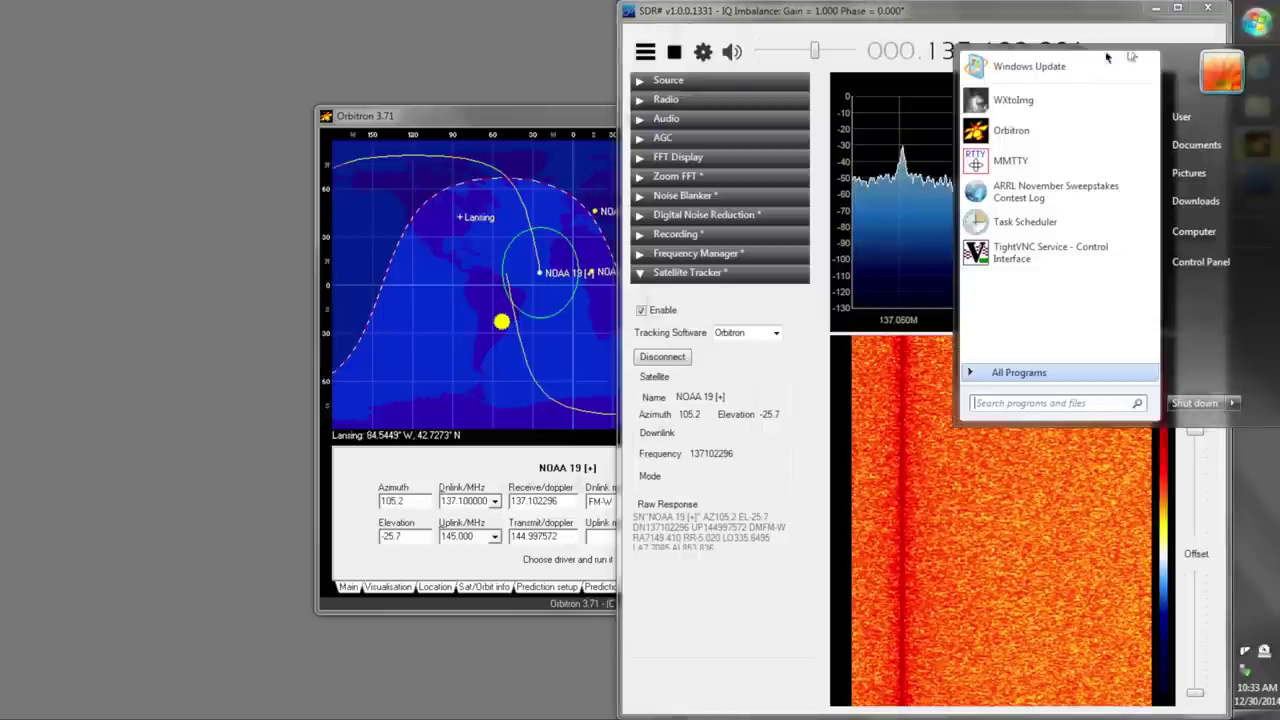
# Step: Launch WXtoImg and confirm the ground station as Lansing, United States (42.78, -84.53)
pyautogui.click(1009, 100)
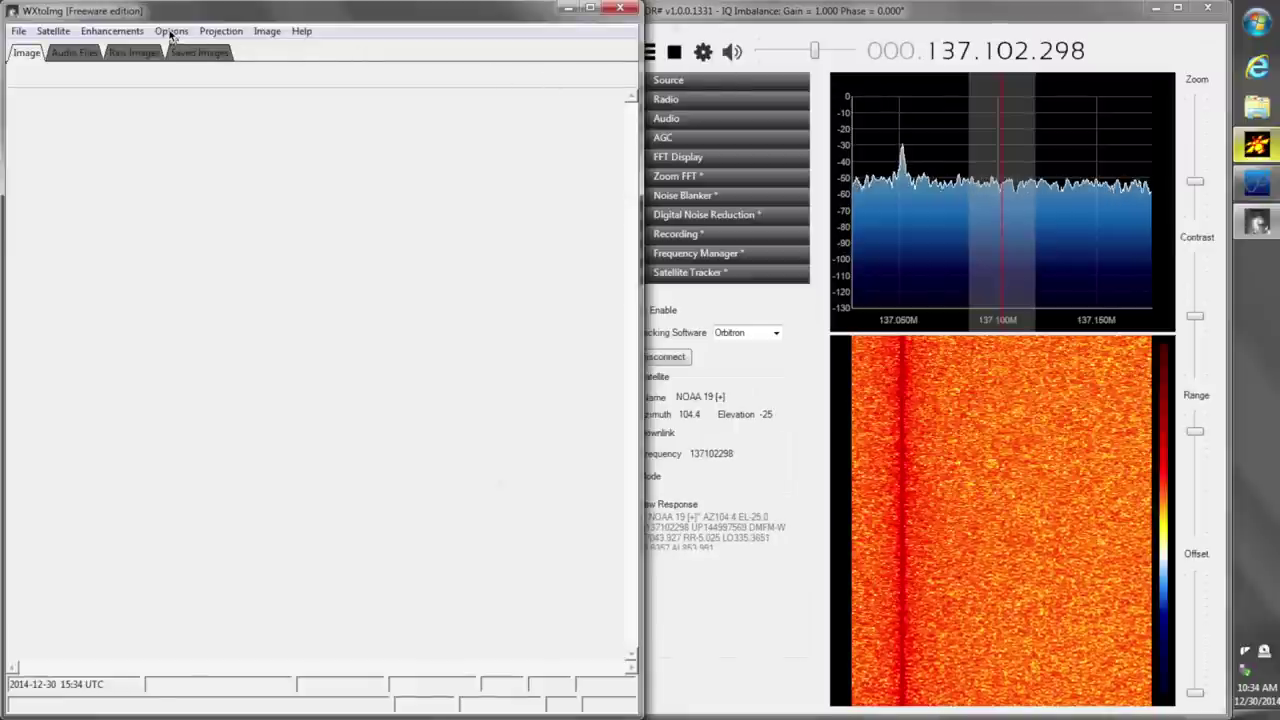
pyautogui.click(171, 32)
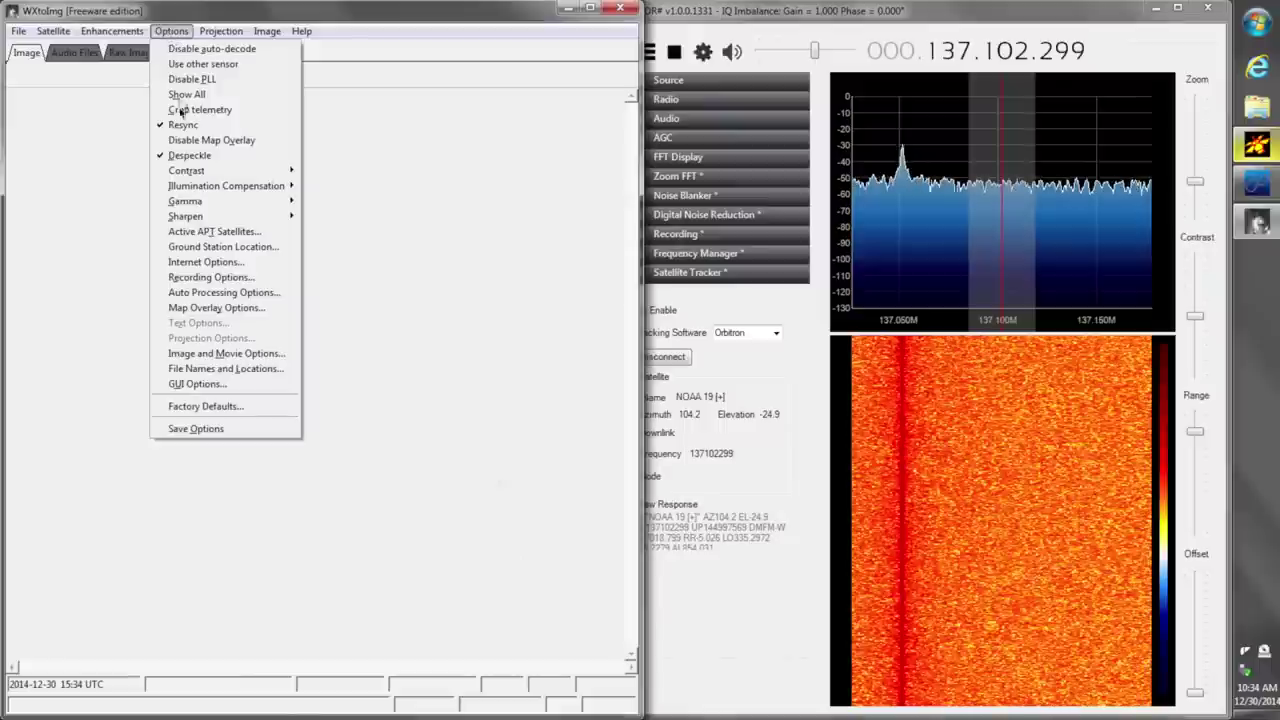
pyautogui.click(203, 247)
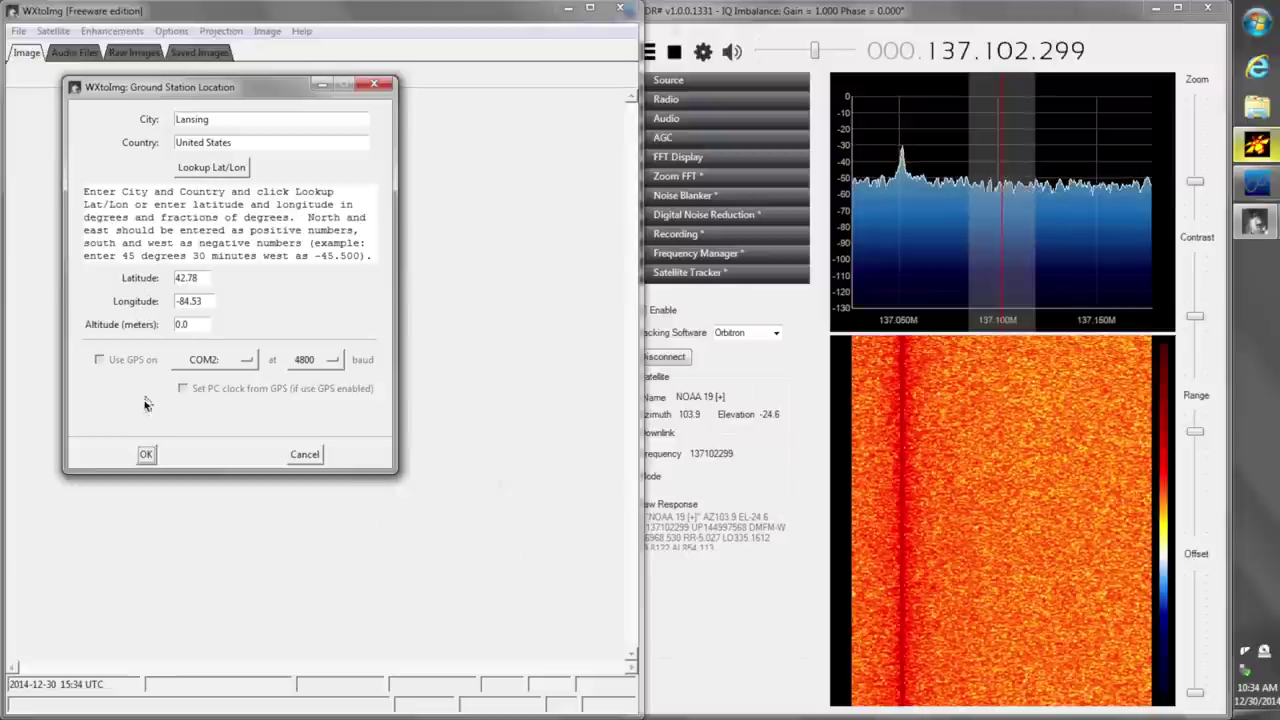
pyautogui.click(146, 456)
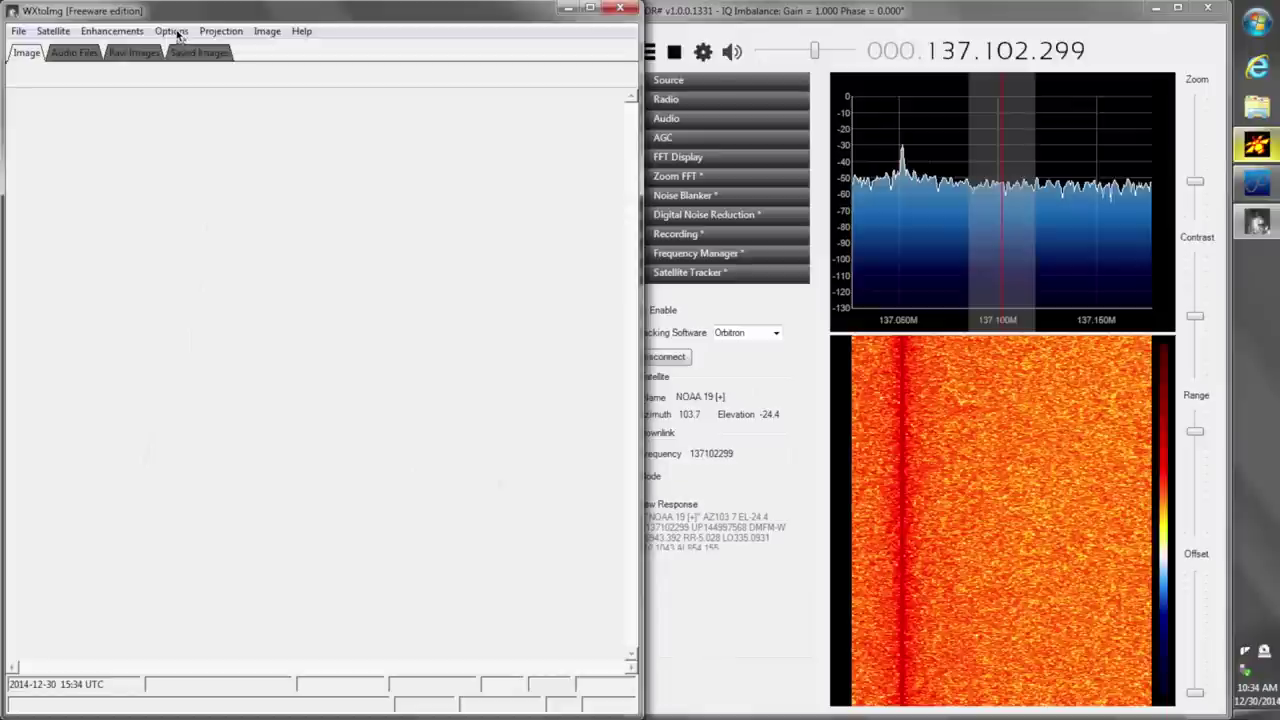
# Step: Set Recording Options to record only when APT satellites are overhead, using the CABLE Output soundcard
pyautogui.click(178, 34)
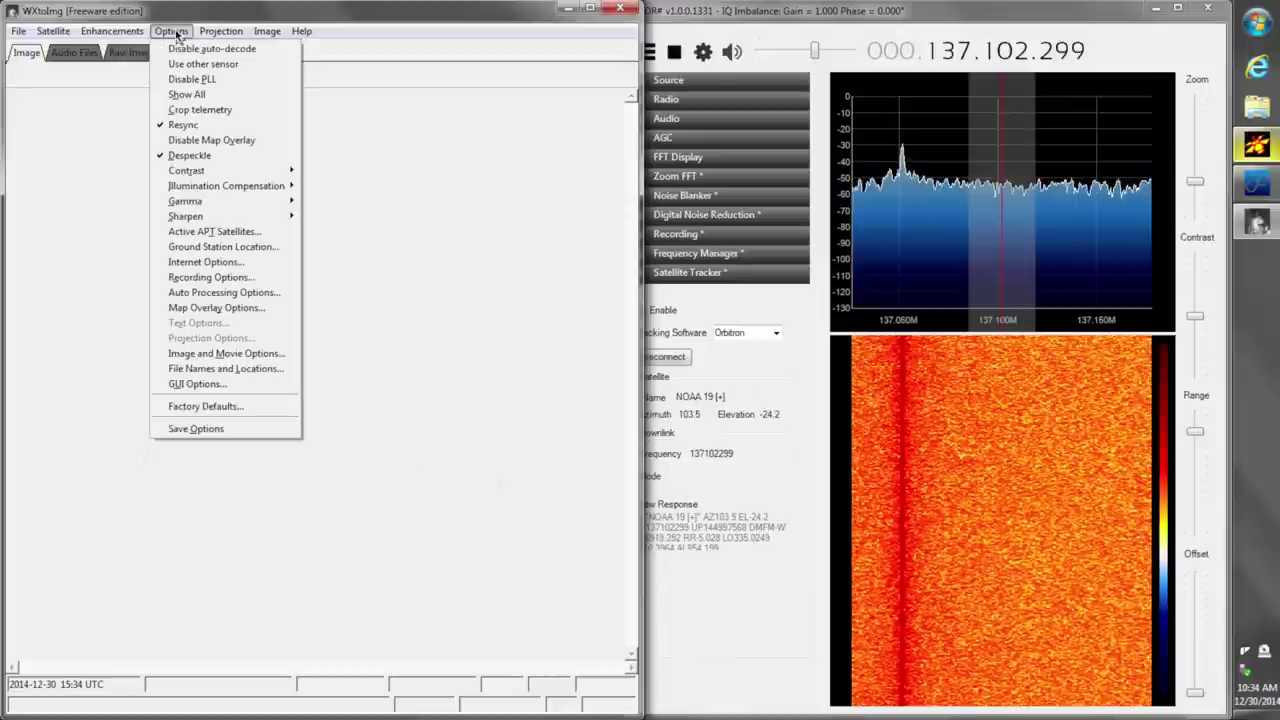
pyautogui.click(203, 280)
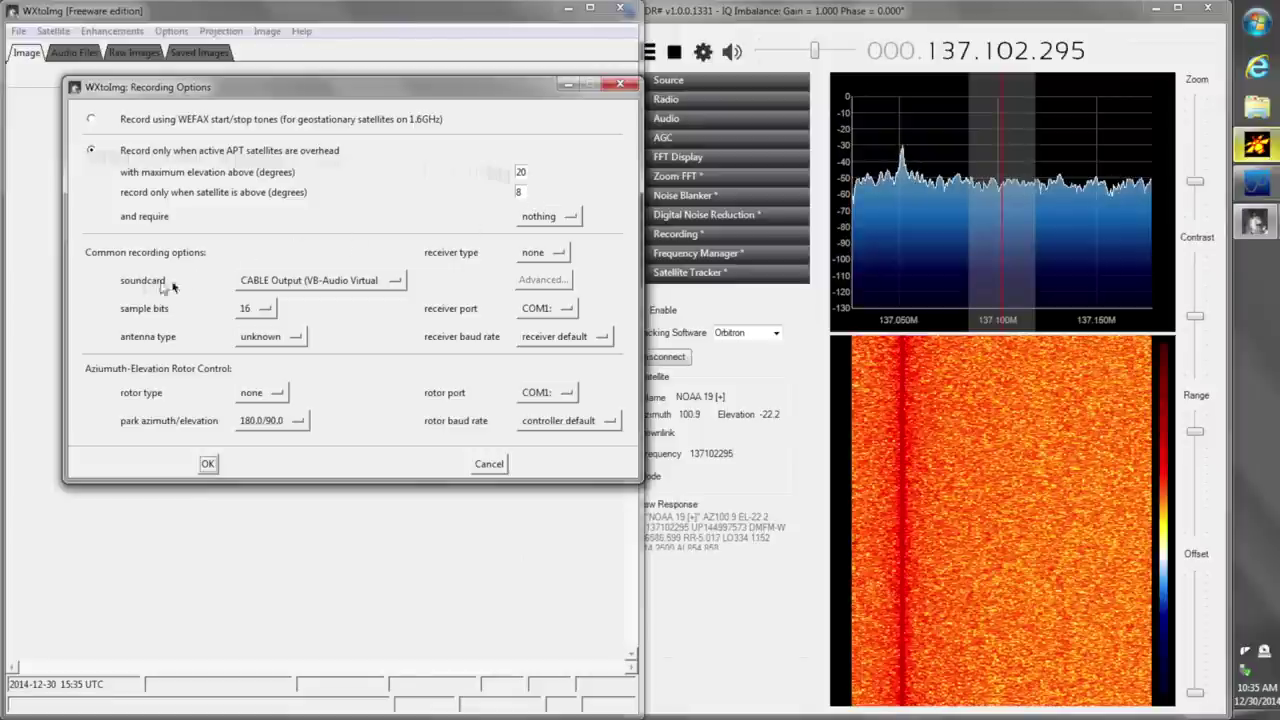
pyautogui.click(397, 283)
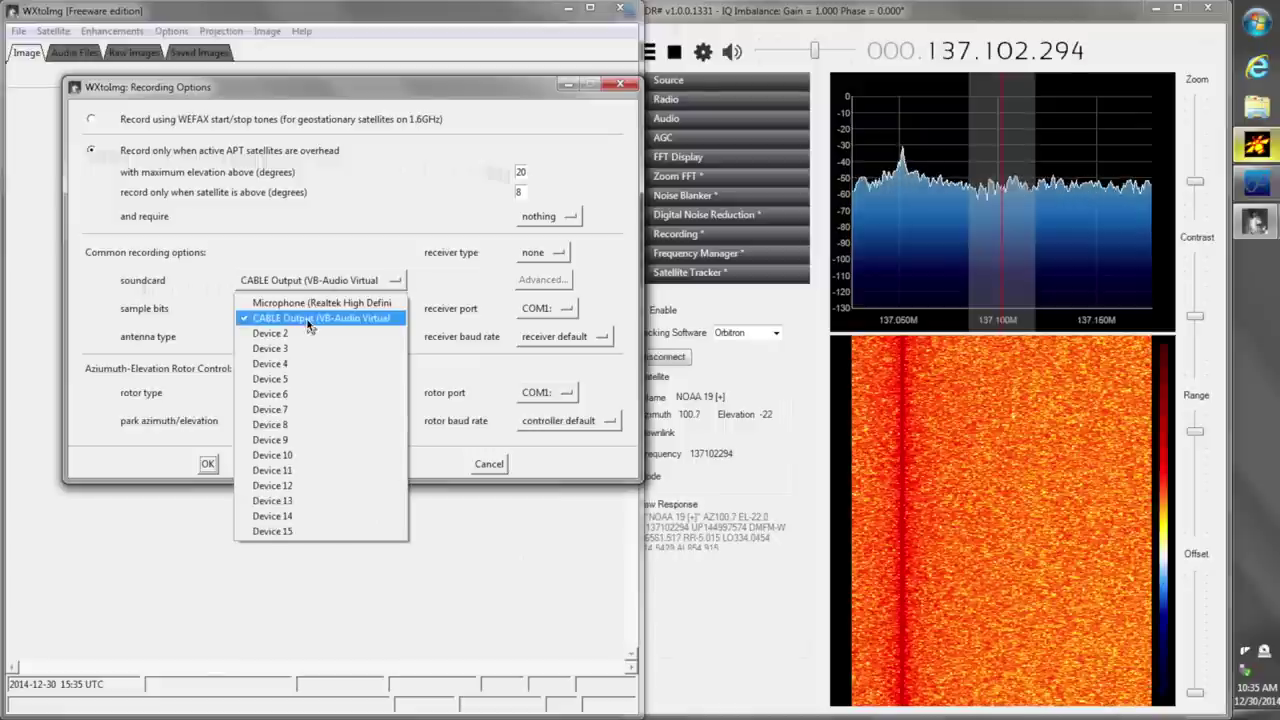
pyautogui.click(308, 322)
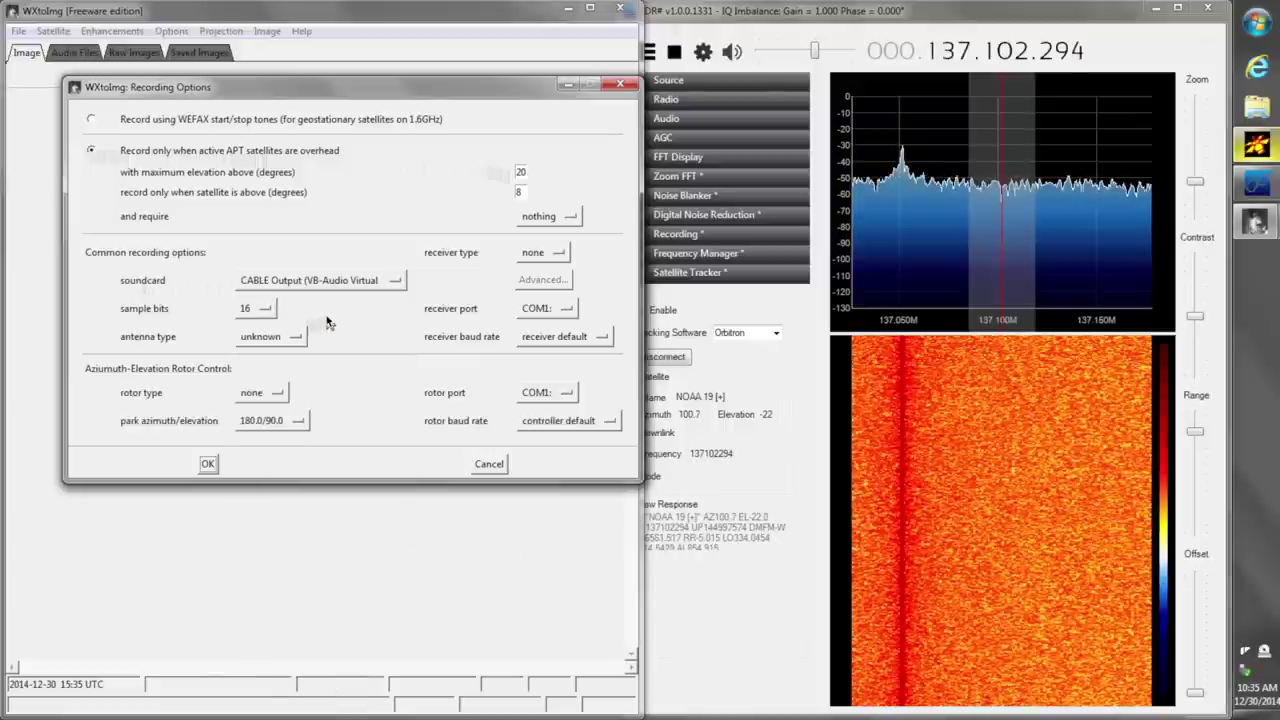
pyautogui.click(208, 465)
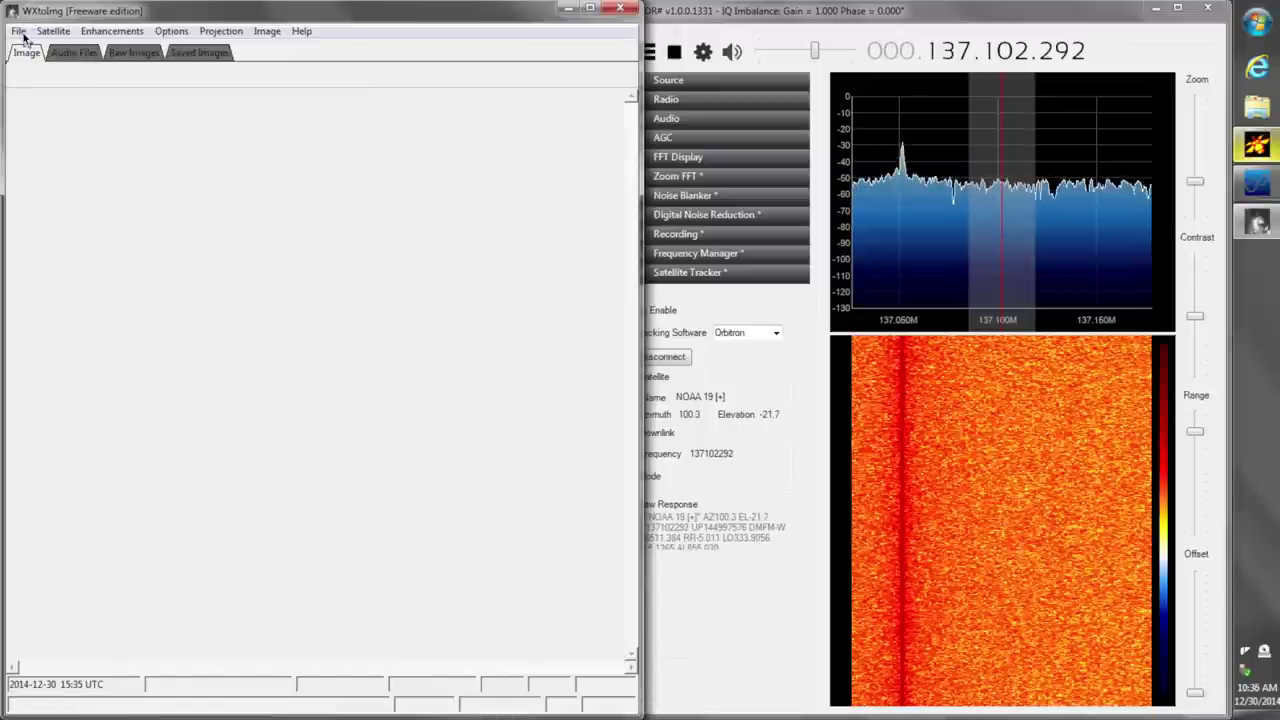
# Step: Update the Kepler orbit data, then start a manual test recording from the Record dialog
pyautogui.click(21, 33)
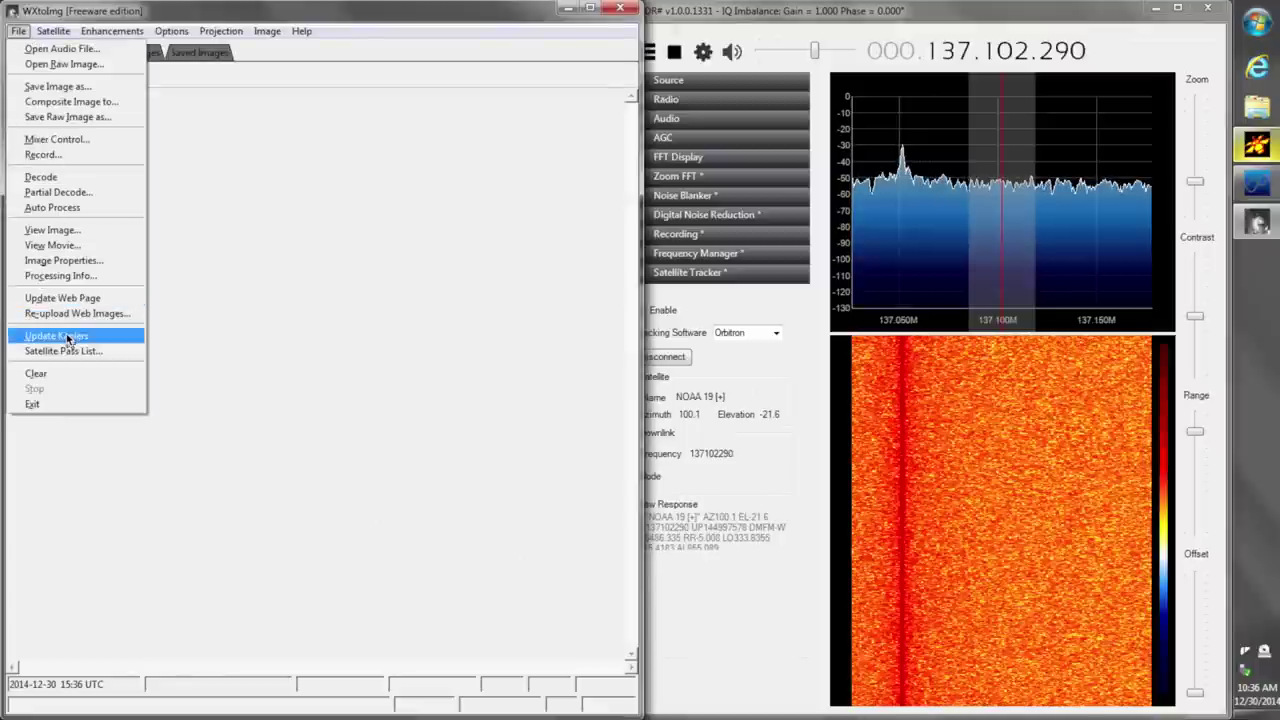
pyautogui.click(66, 335)
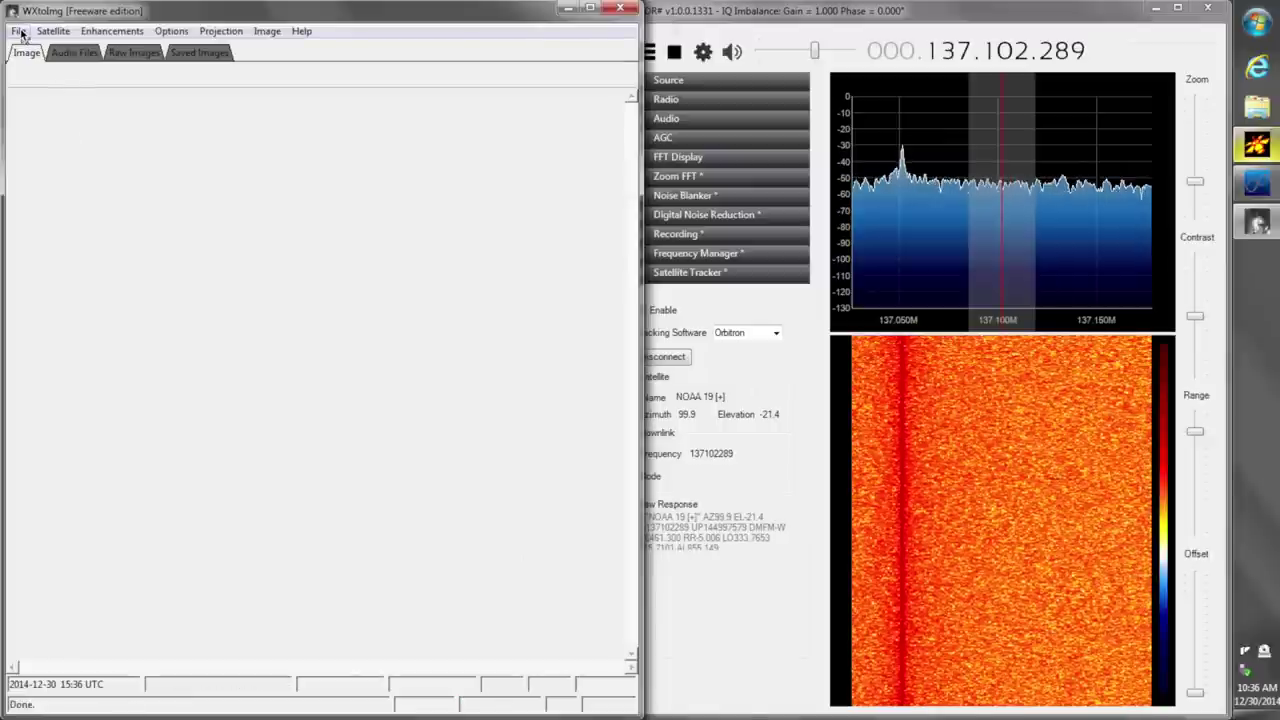
pyautogui.click(19, 31)
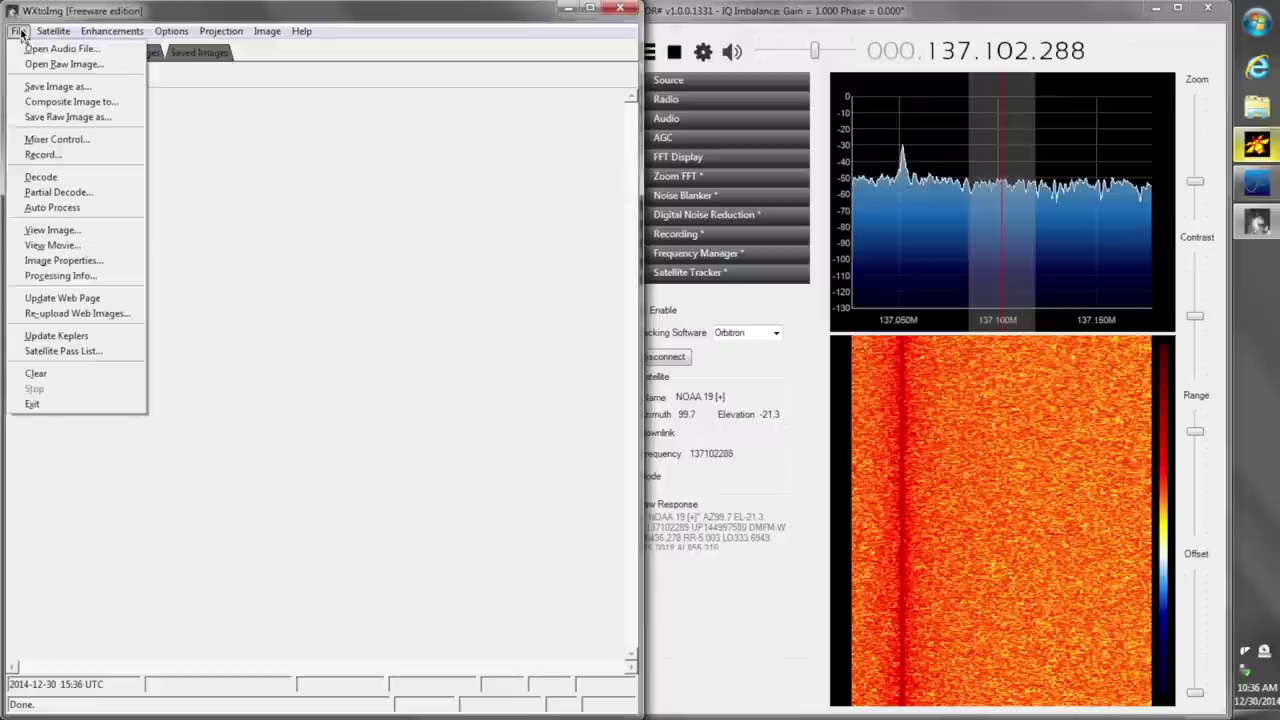
pyautogui.click(42, 155)
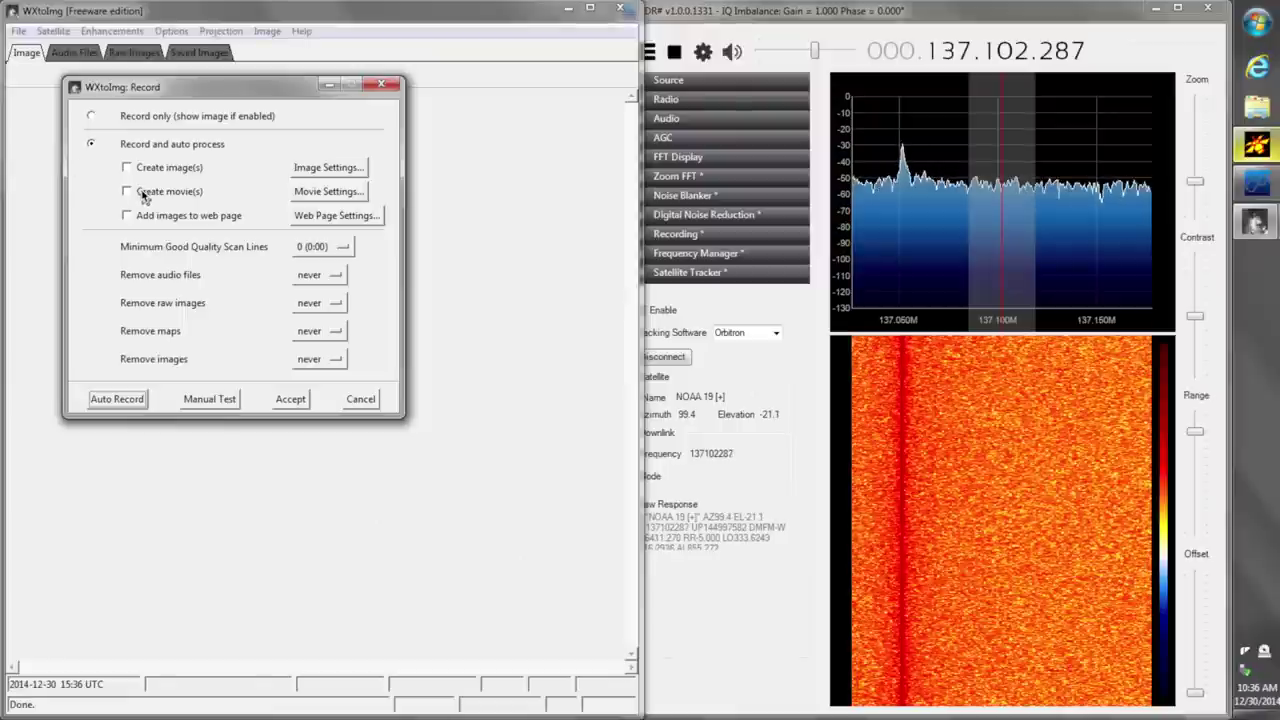
pyautogui.click(210, 399)
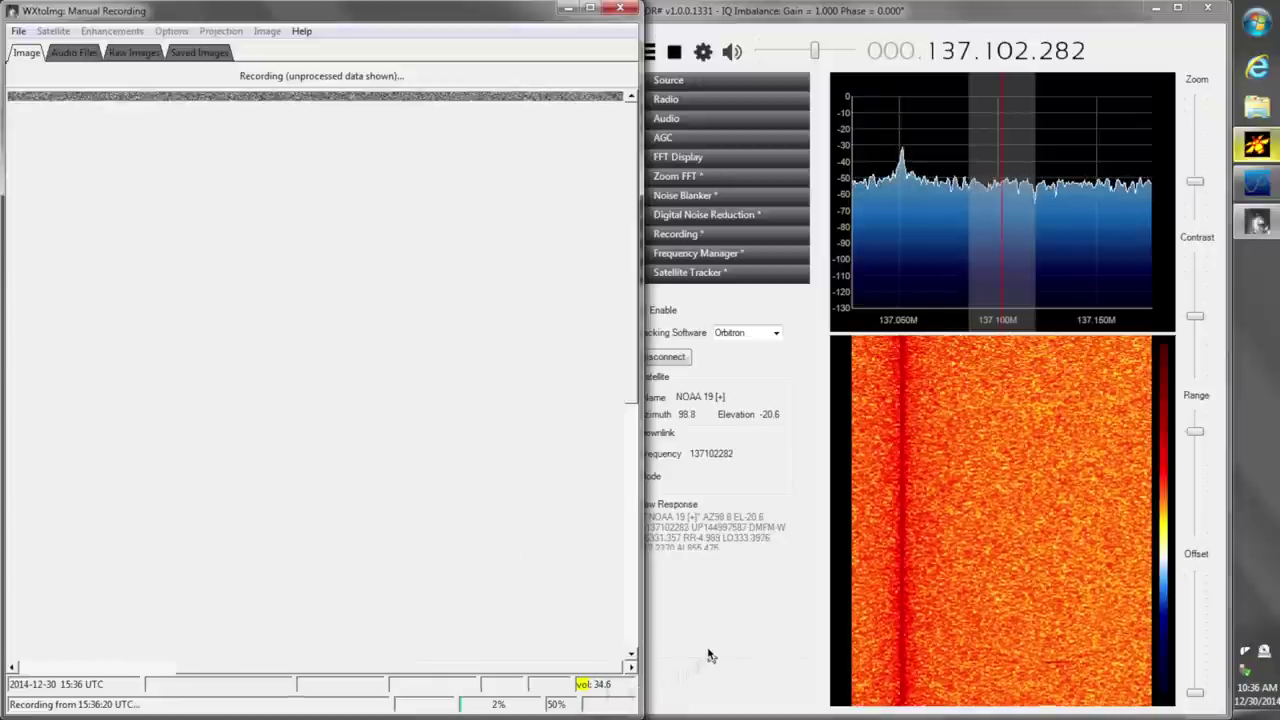
# Step: Turn up the SDR# audio volume, then stop WXtoImg's manual recording, saving it as 12301536.wav
pyautogui.click(710, 655)
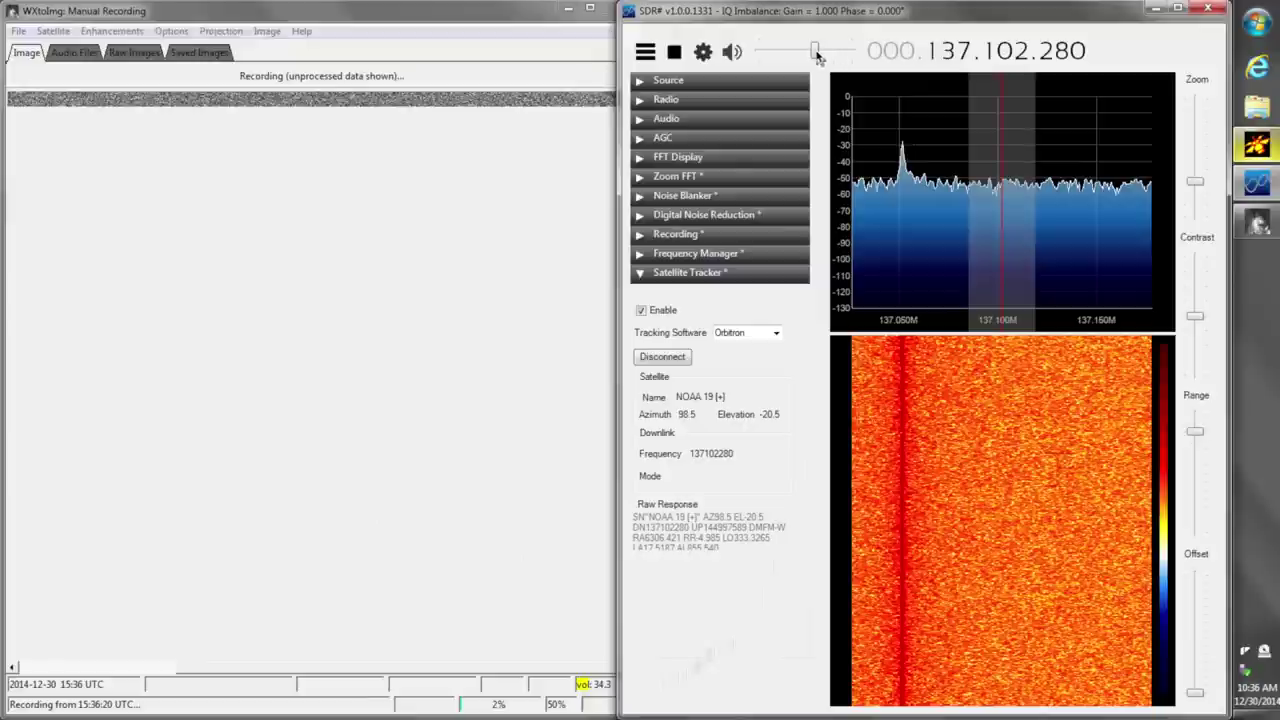
pyautogui.click(864, 50)
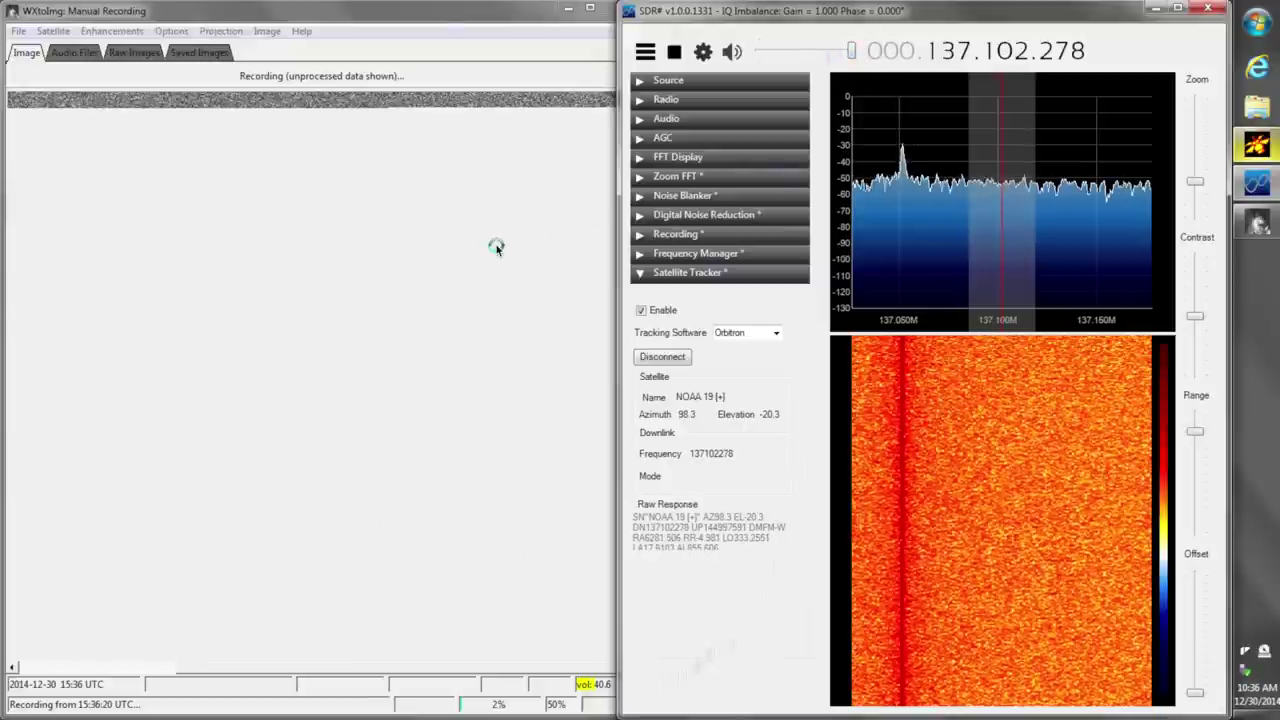
pyautogui.click(497, 248)
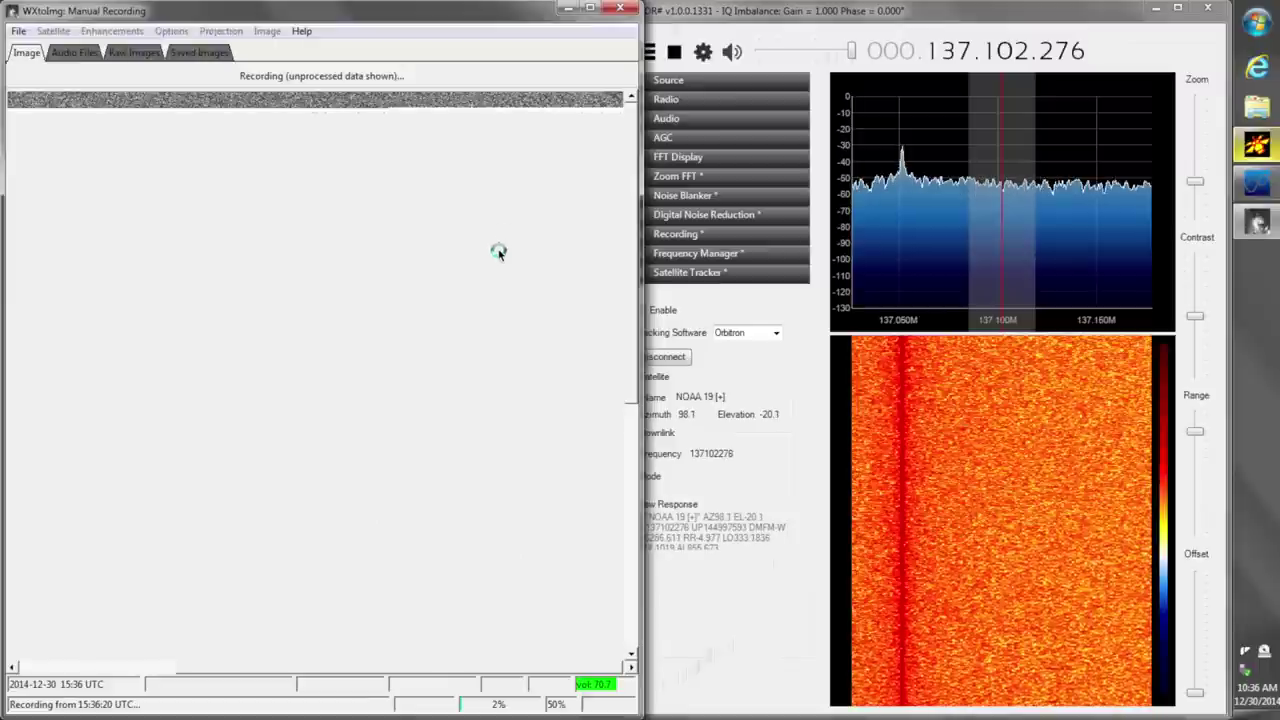
pyautogui.click(18, 31)
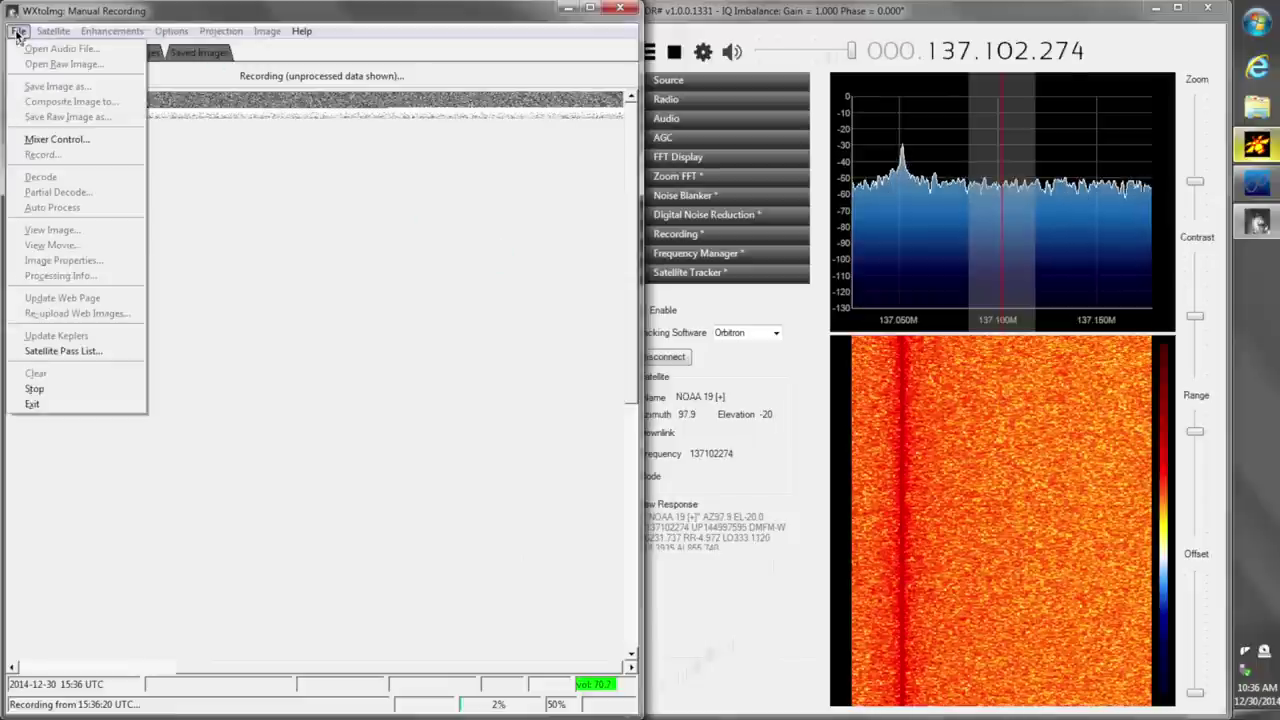
pyautogui.click(36, 392)
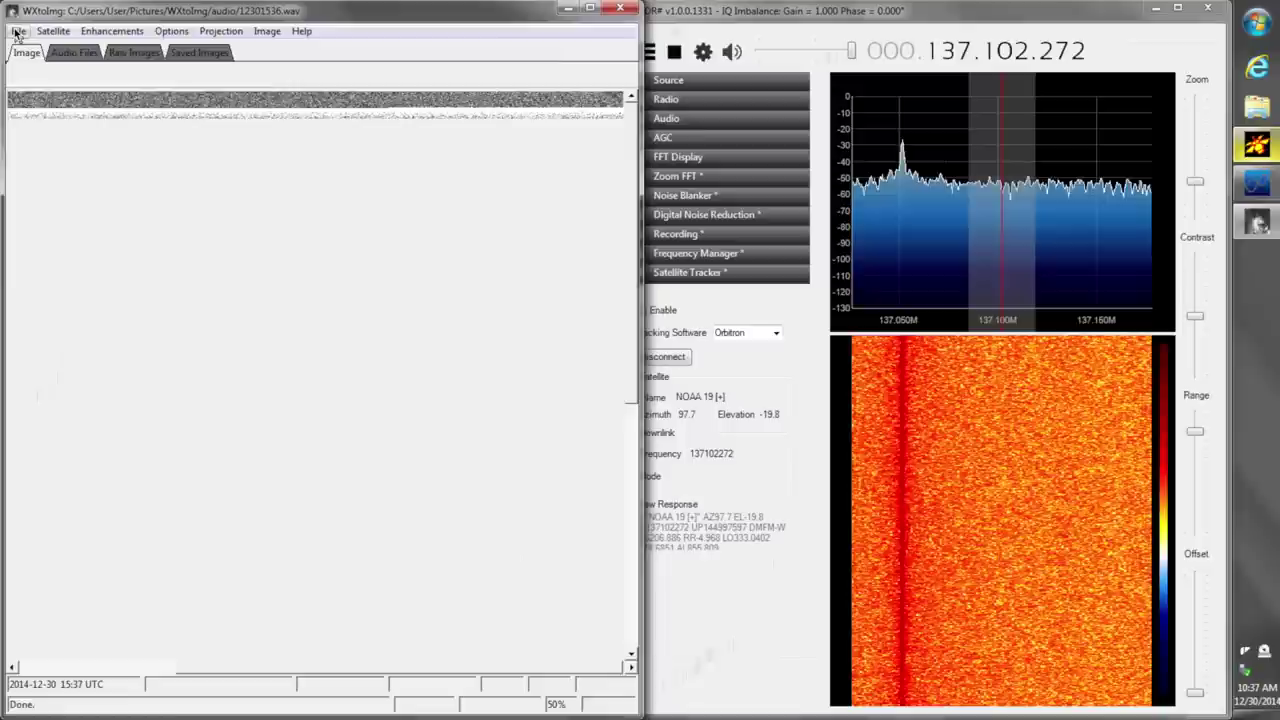
# Step: Review the Satellite Pass List of upcoming NOAA passes over Lansing and close it
pyautogui.click(17, 33)
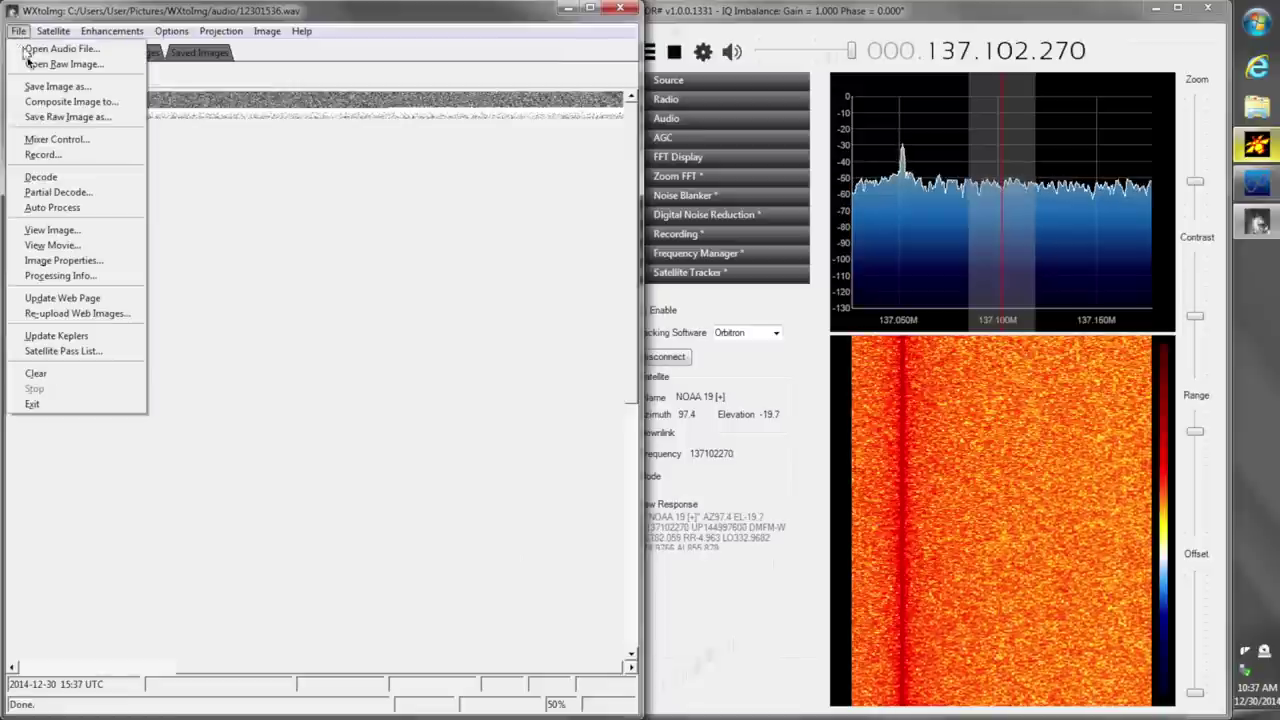
pyautogui.click(63, 353)
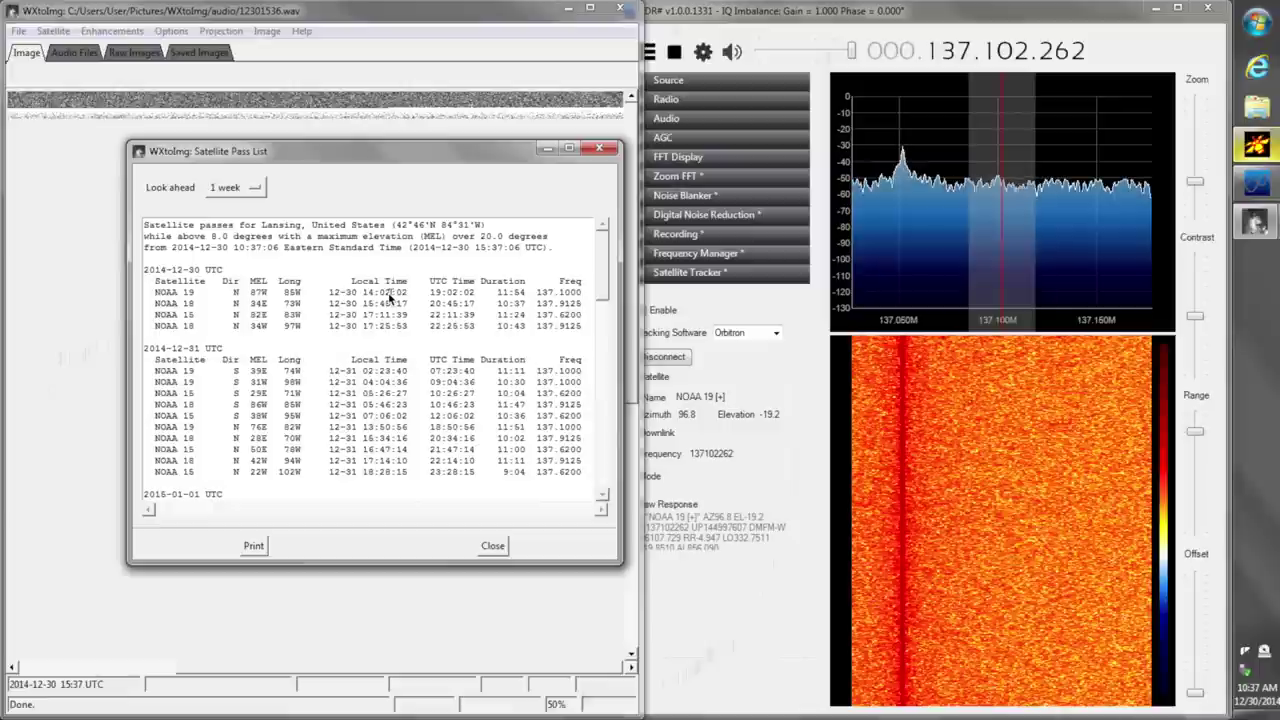
pyautogui.click(492, 547)
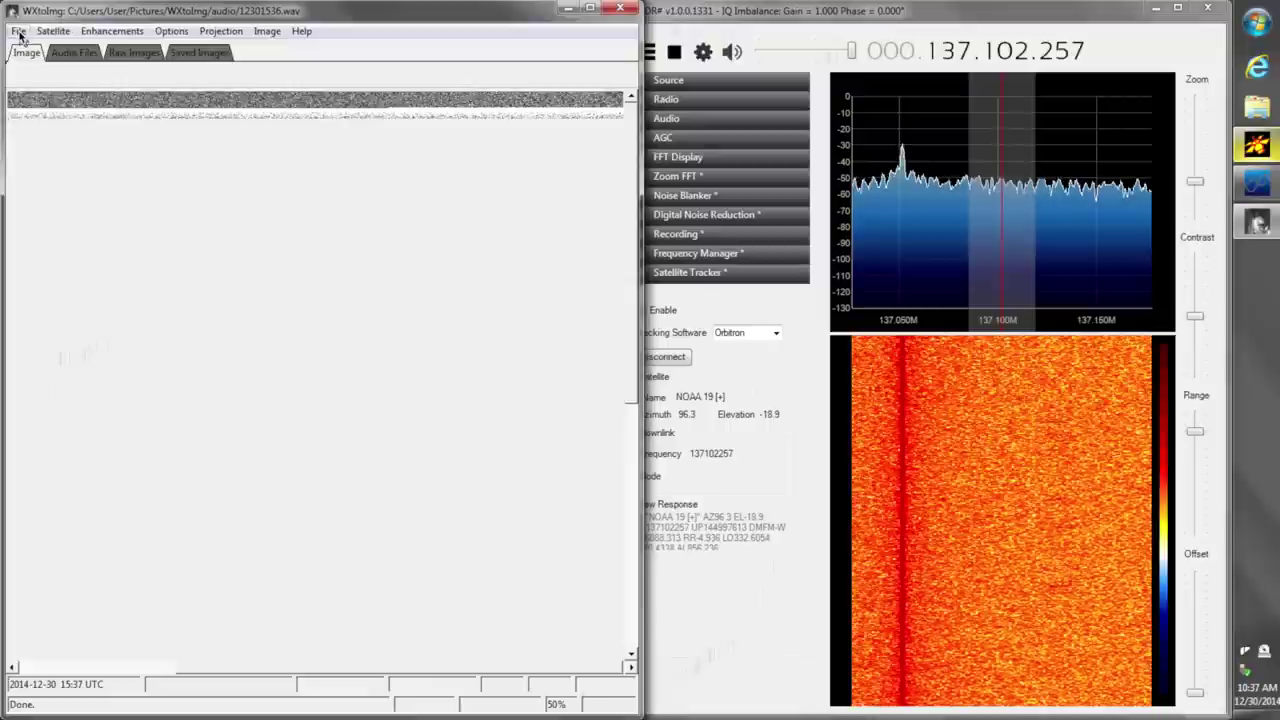
# Step: Start Auto Record for the next NOAA 19 pass on 137.1000 MHz, then bring Orbitron forward
pyautogui.click(19, 32)
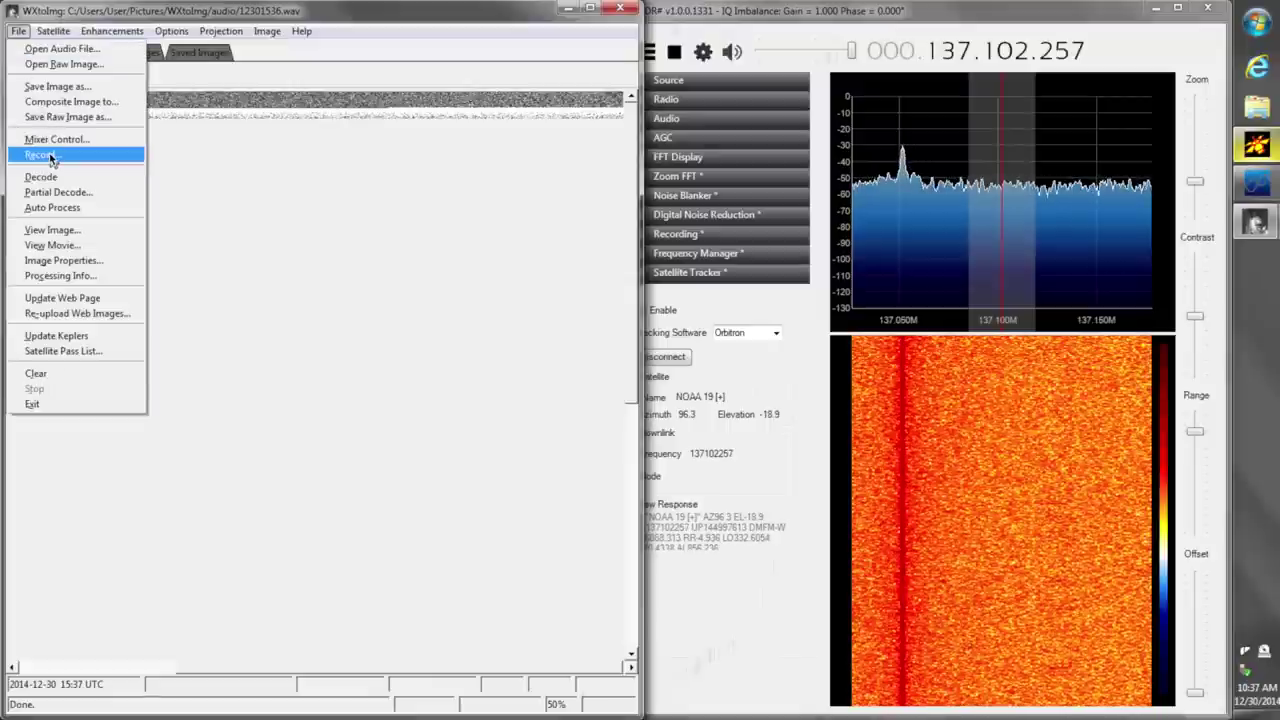
pyautogui.click(49, 157)
pyautogui.click(127, 398)
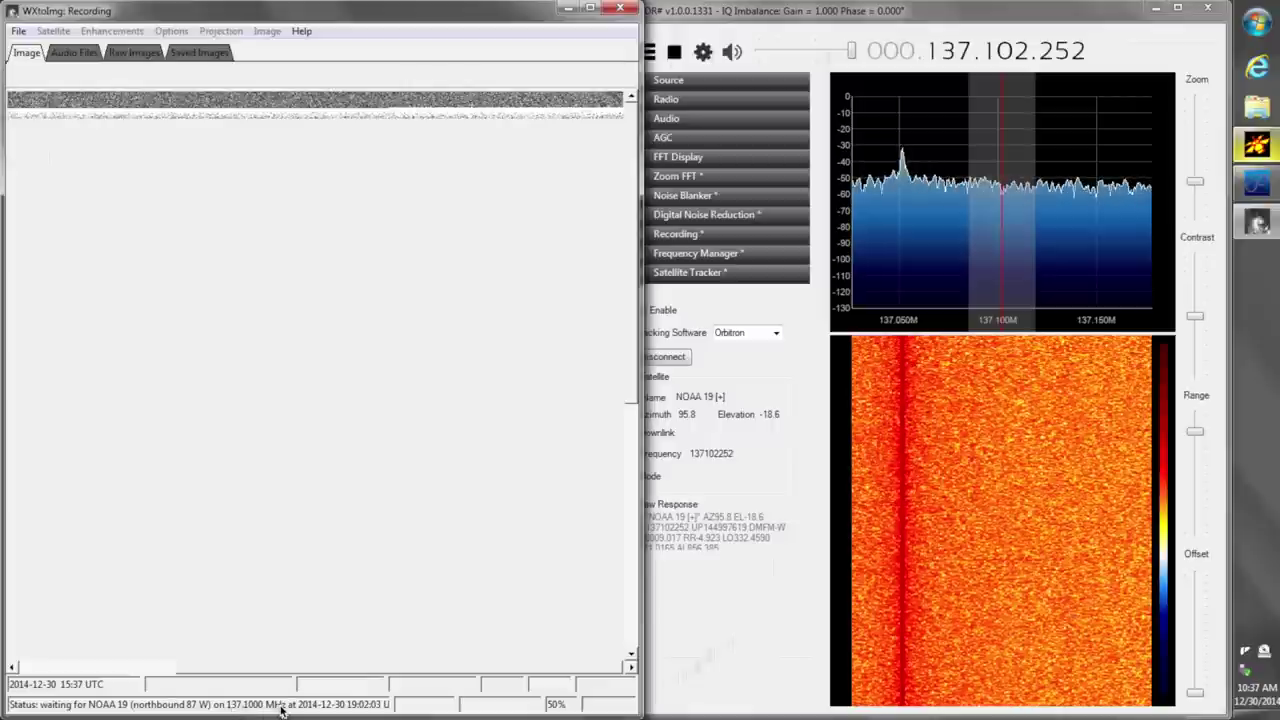
pyautogui.moveTo(1245, 200)
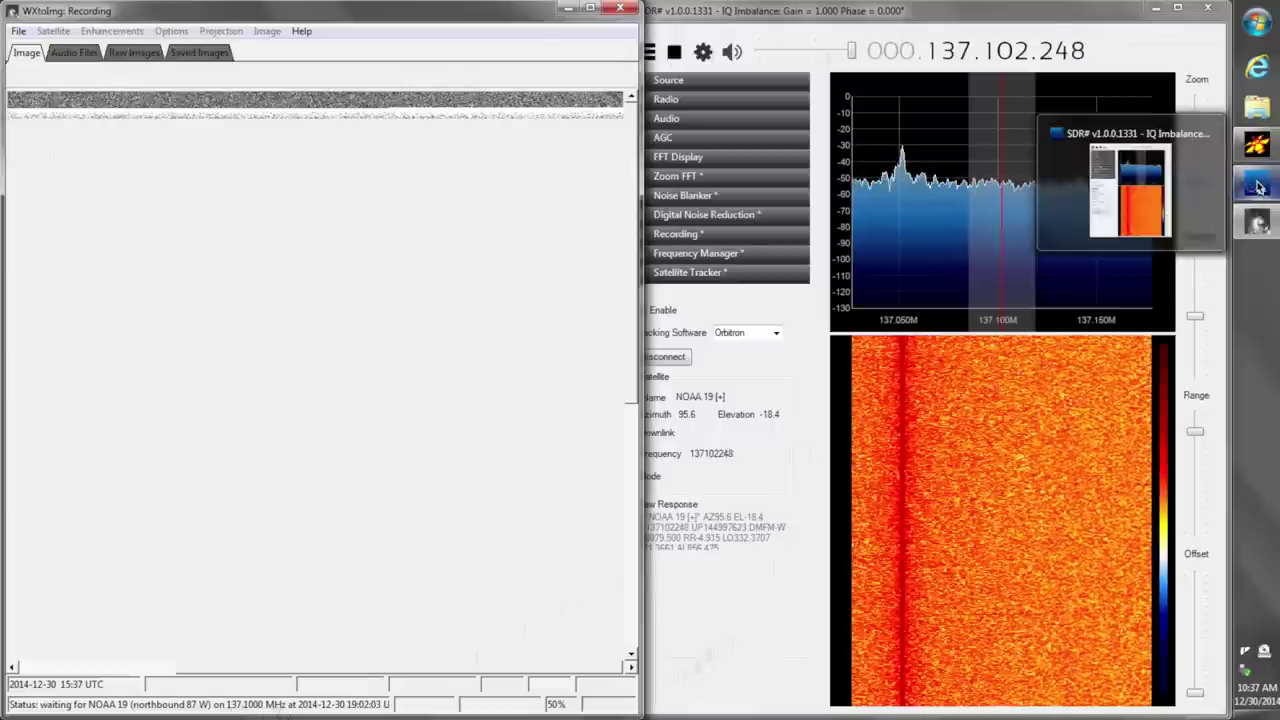
pyautogui.click(1256, 148)
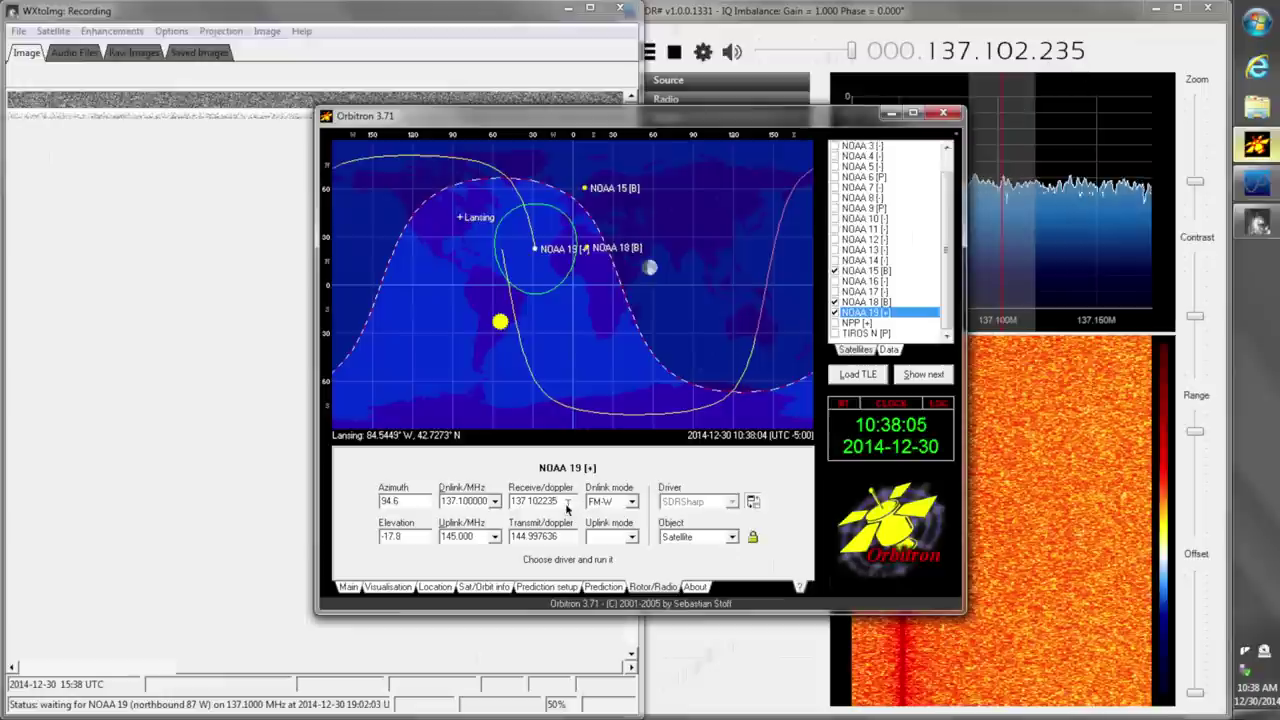
# Step: Bring SDR# forward and let NOAA 19's 19:02 UTC pass be tracked and auto-recorded
pyautogui.click(787, 16)
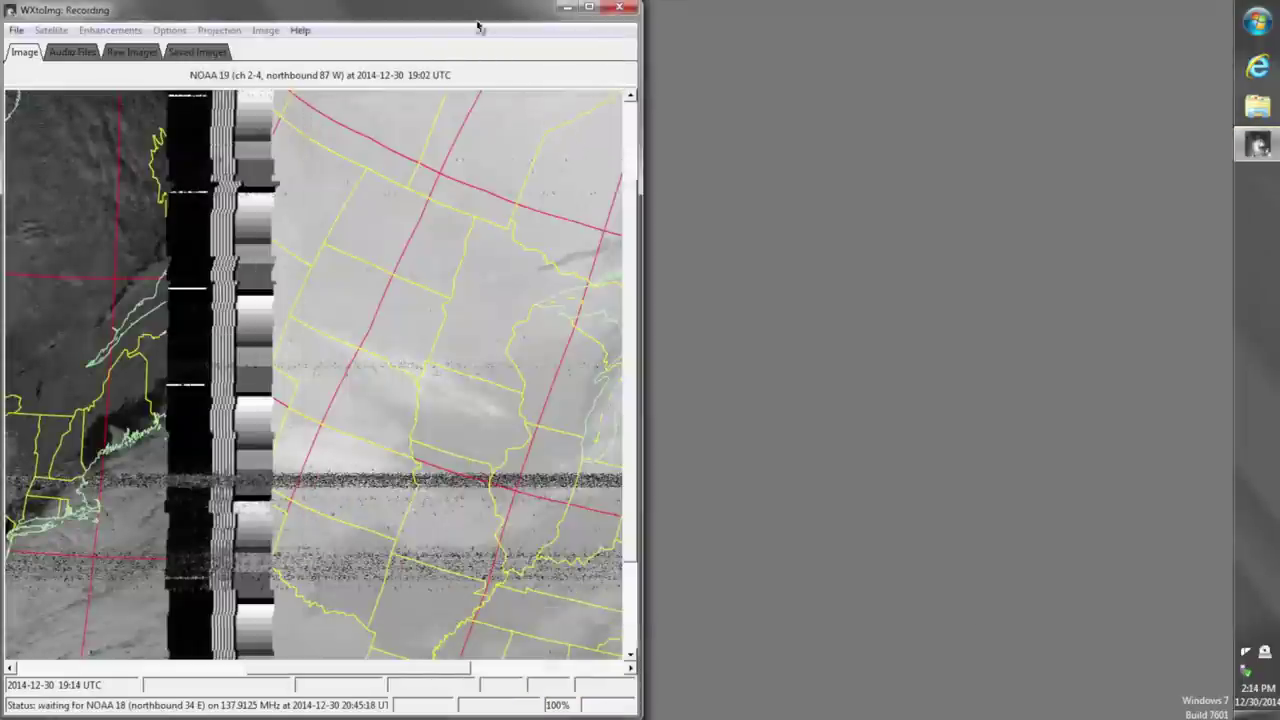
# Step: Maximize WXtoImg and stop recording the NOAA 19 pass, keeping the captured audio
pyautogui.doubleClick(477, 20)
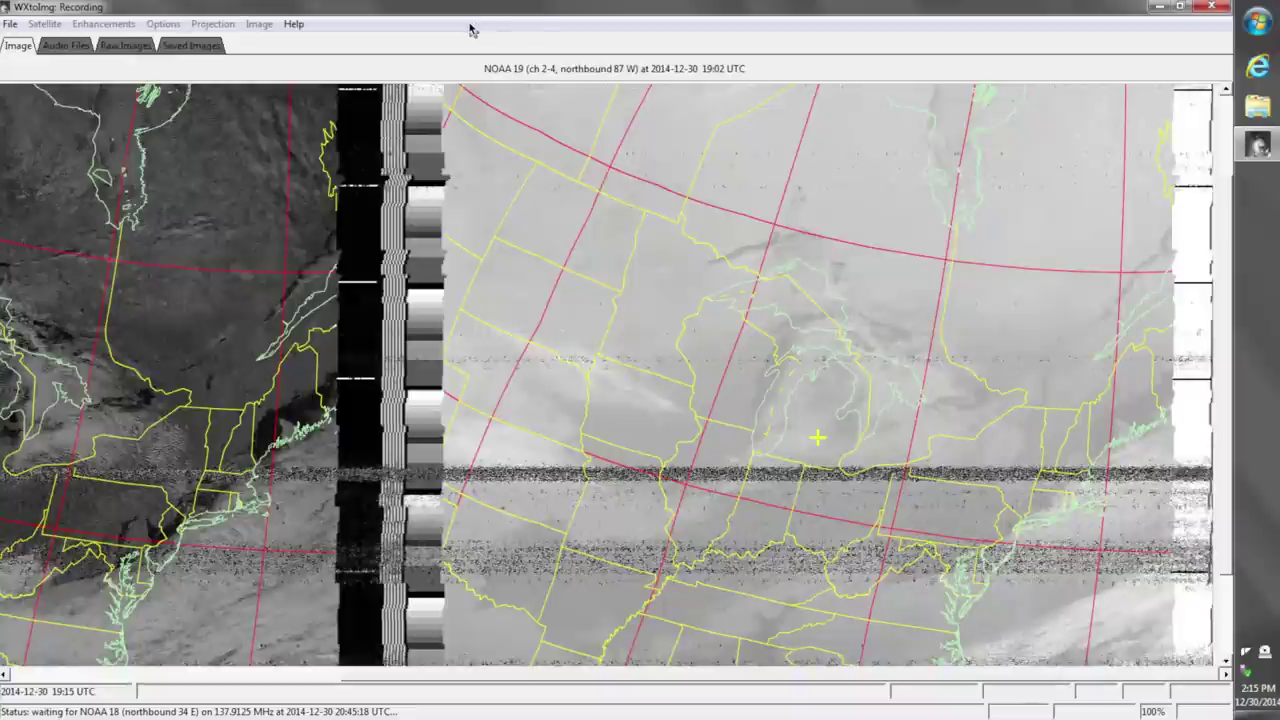
pyautogui.moveTo(428, 681); pyautogui.dragTo(167, 674)
pyautogui.click(10, 23)
pyautogui.click(32, 388)
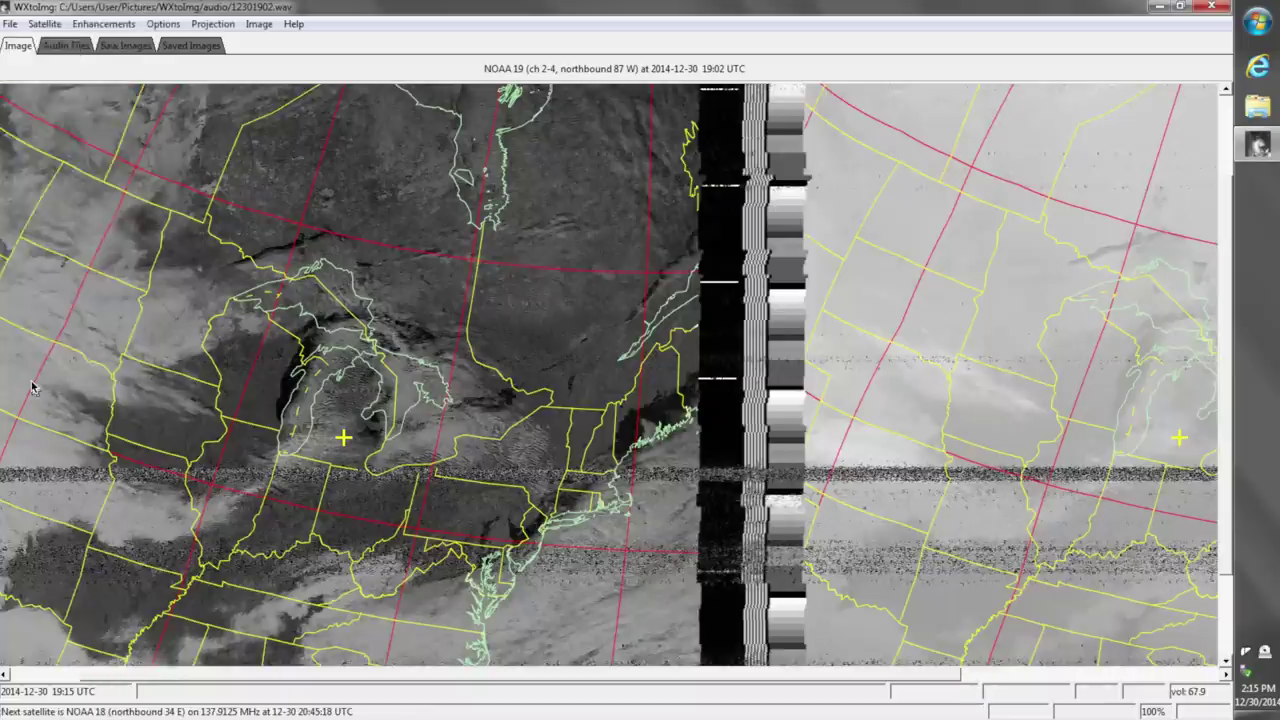
# Step: Check the map overlay options, then move the map overlay up to match the coastlines
pyautogui.click(213, 23)
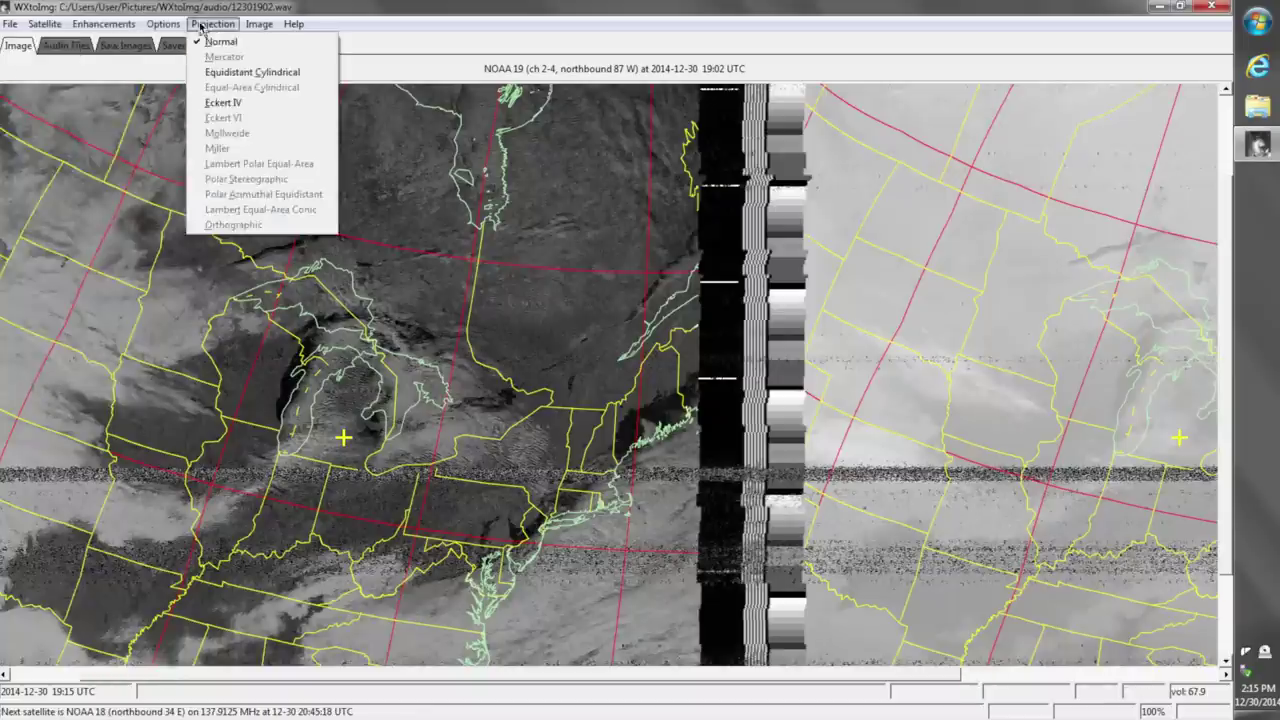
pyautogui.click(200, 397)
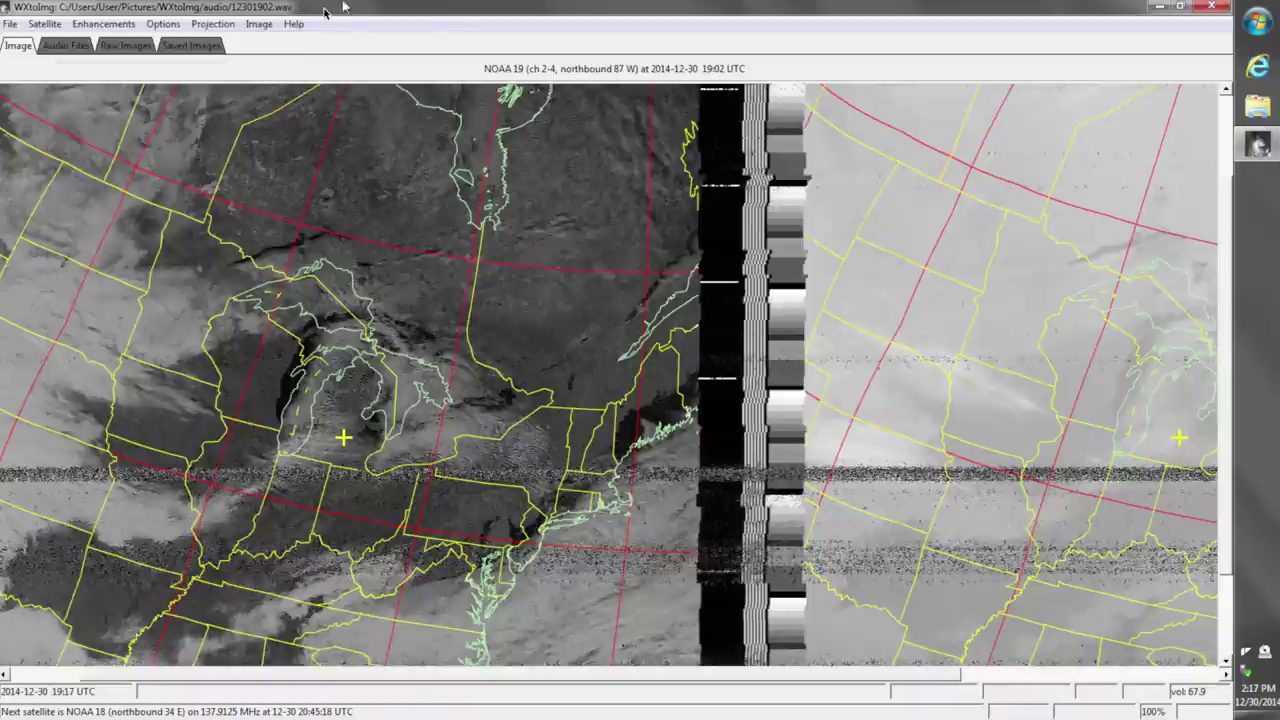
pyautogui.click(259, 23)
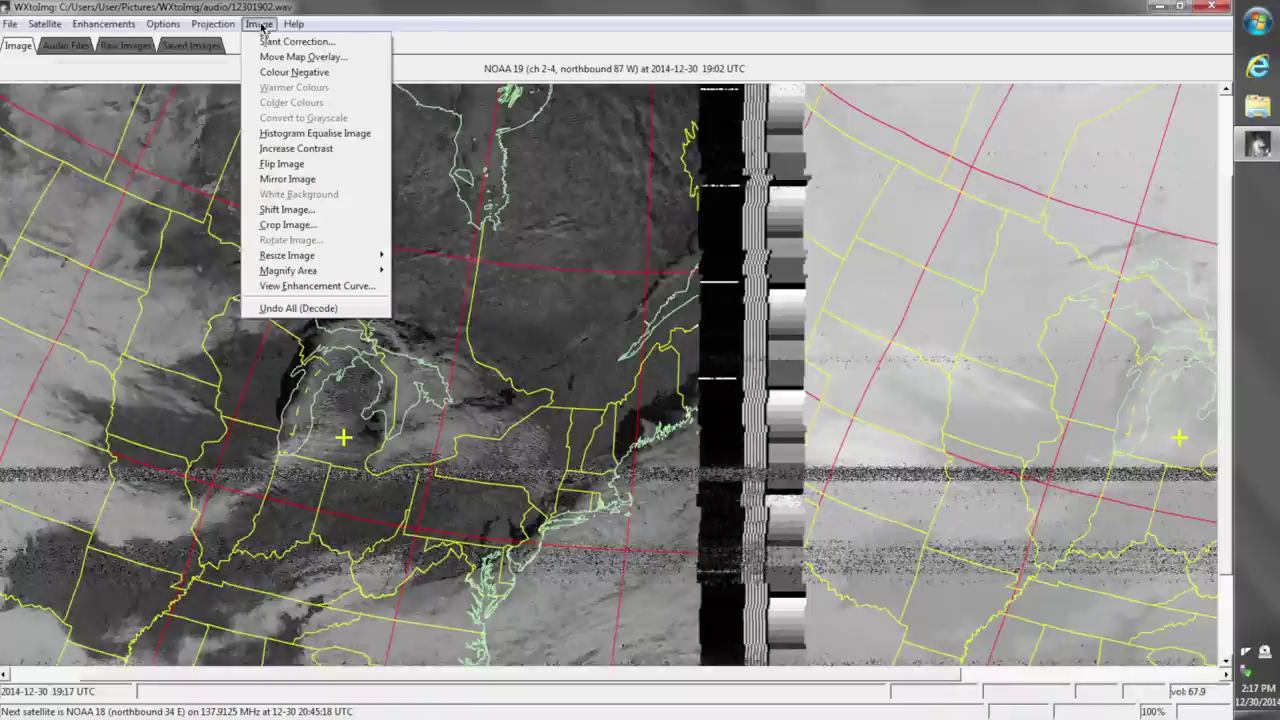
pyautogui.click(277, 62)
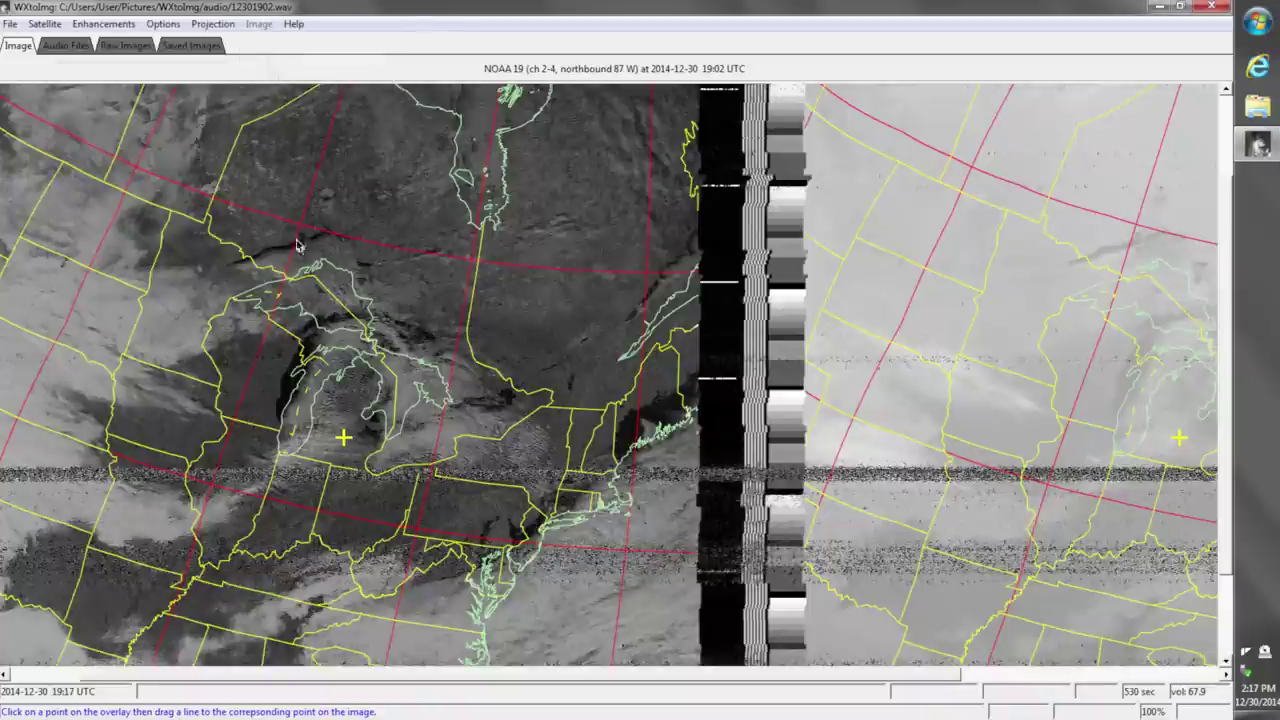
pyautogui.moveTo(238, 304); pyautogui.dragTo(233, 270)
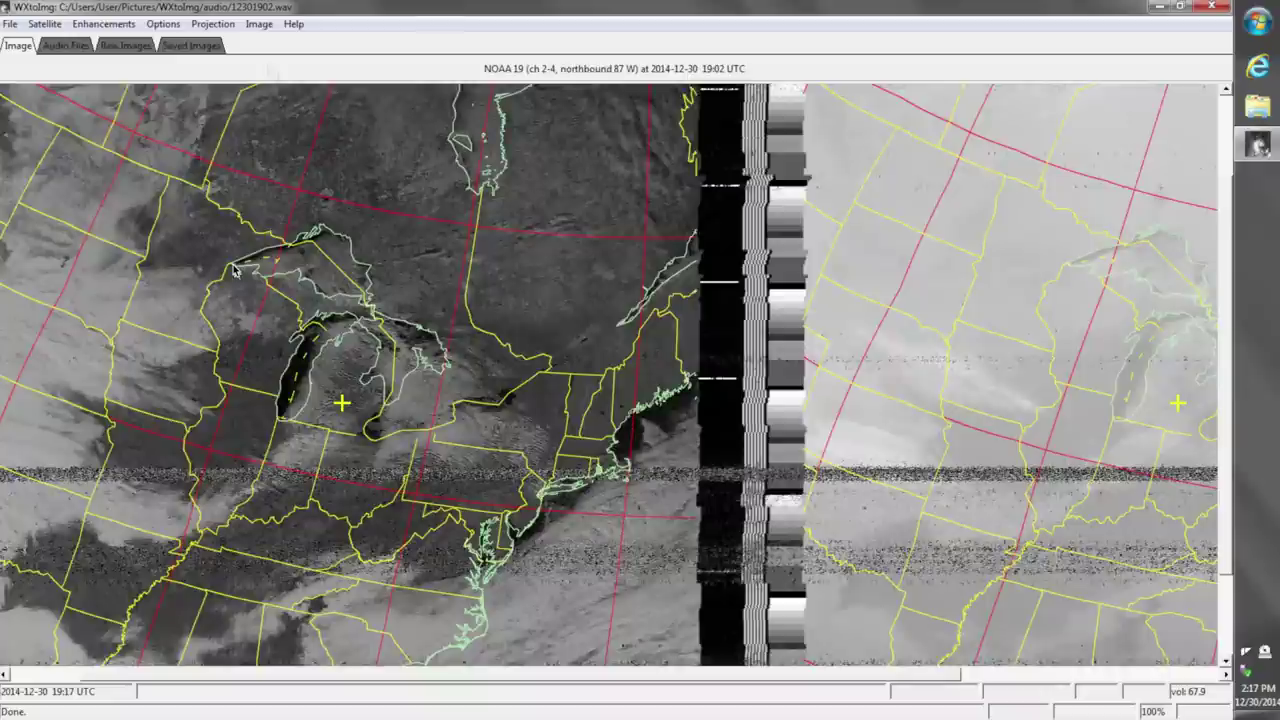
# Step: Scroll across the image to check the map overlay alignment
pyautogui.moveTo(424, 676); pyautogui.dragTo(350, 676)
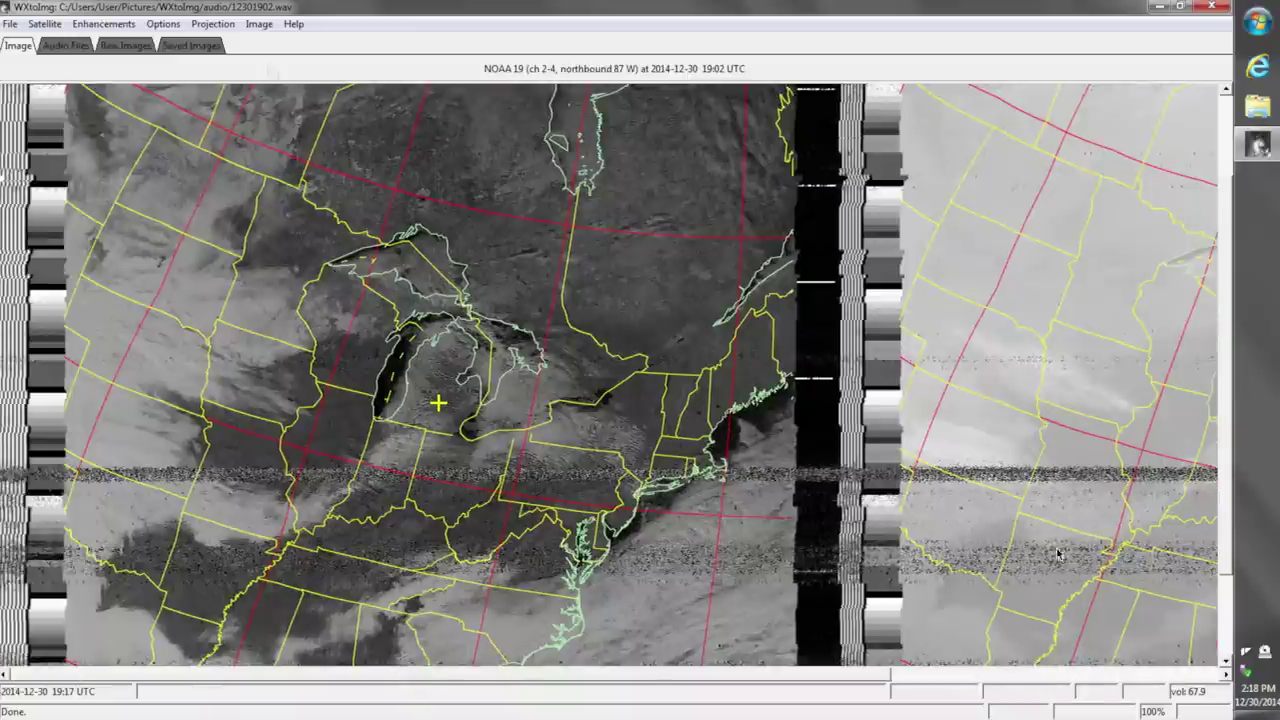
pyautogui.click(1225, 515)
pyautogui.click(1210, 675)
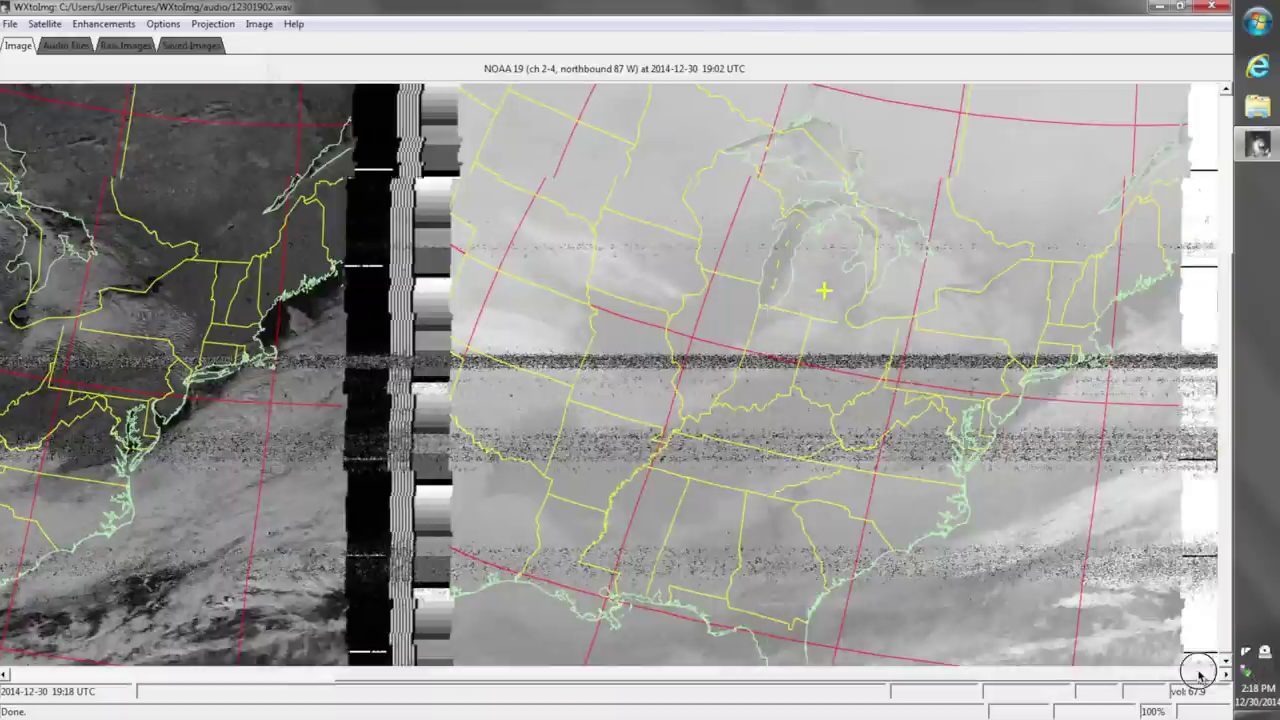
pyautogui.moveTo(1186, 677); pyautogui.dragTo(605, 677)
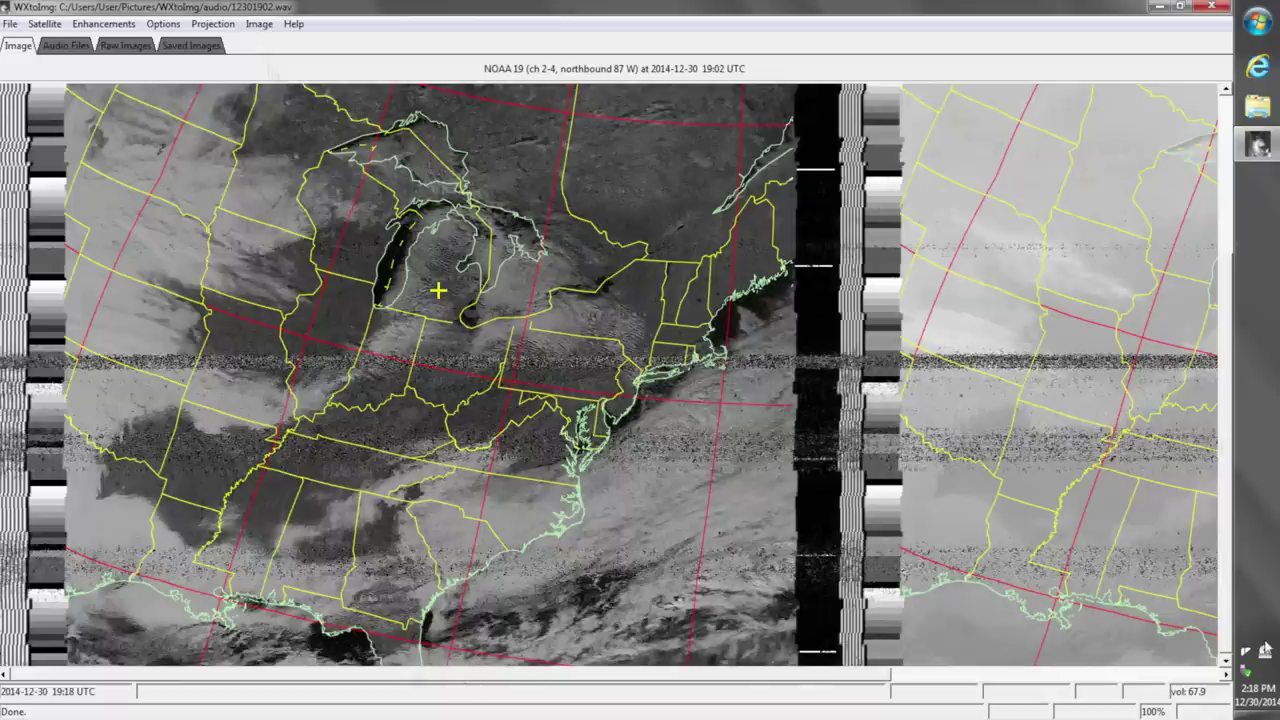
pyautogui.click(213, 23)
# Step: Apply the MSA multispectral, MCIR map colour IR, then HVCT false-colour enhancements in turn
pyautogui.click(104, 23)
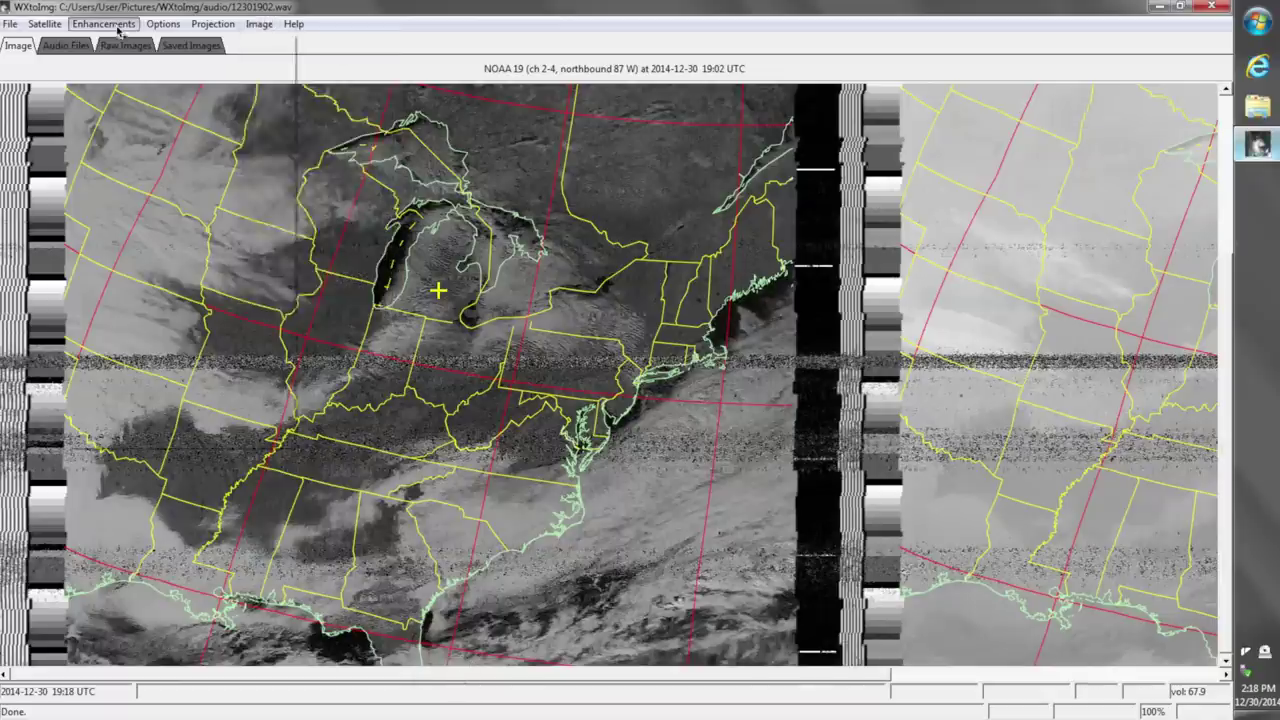
pyautogui.click(142, 176)
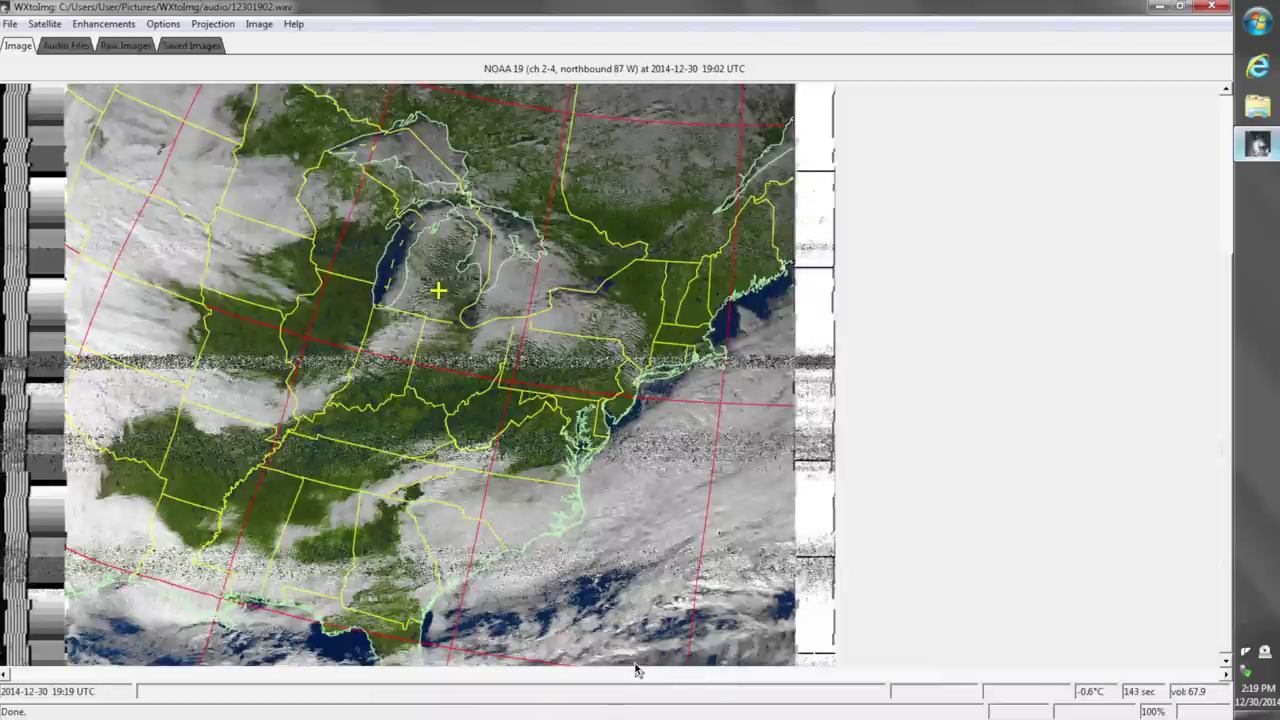
pyautogui.click(104, 23)
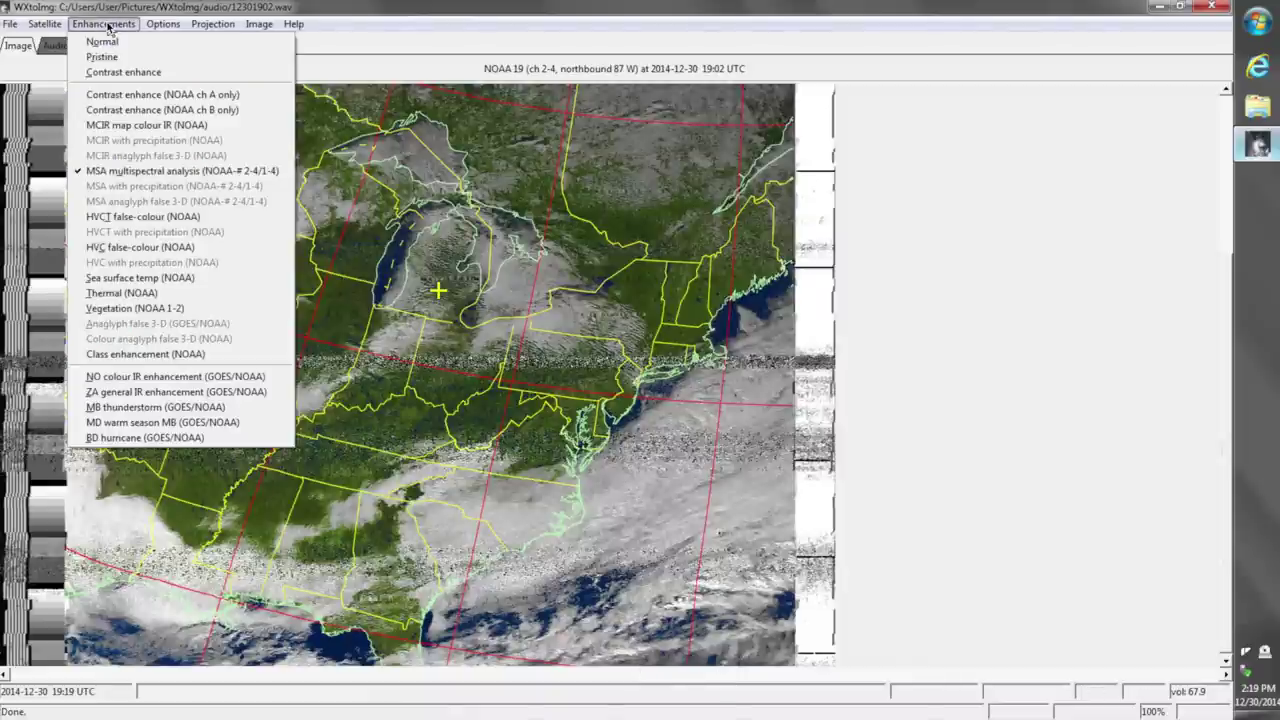
pyautogui.click(112, 125)
pyautogui.click(100, 24)
pyautogui.click(114, 217)
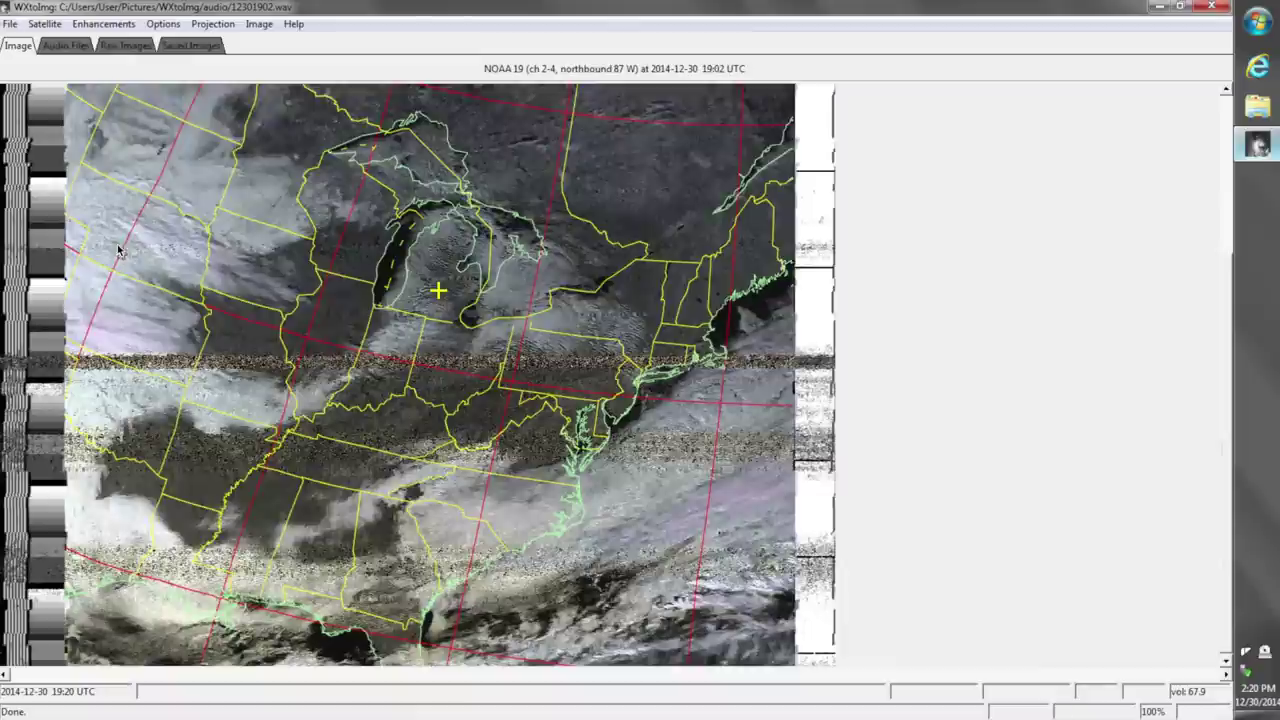
# Step: Apply the sea surface temperature, Thermal, then class enhancements in turn
pyautogui.click(104, 23)
pyautogui.click(113, 279)
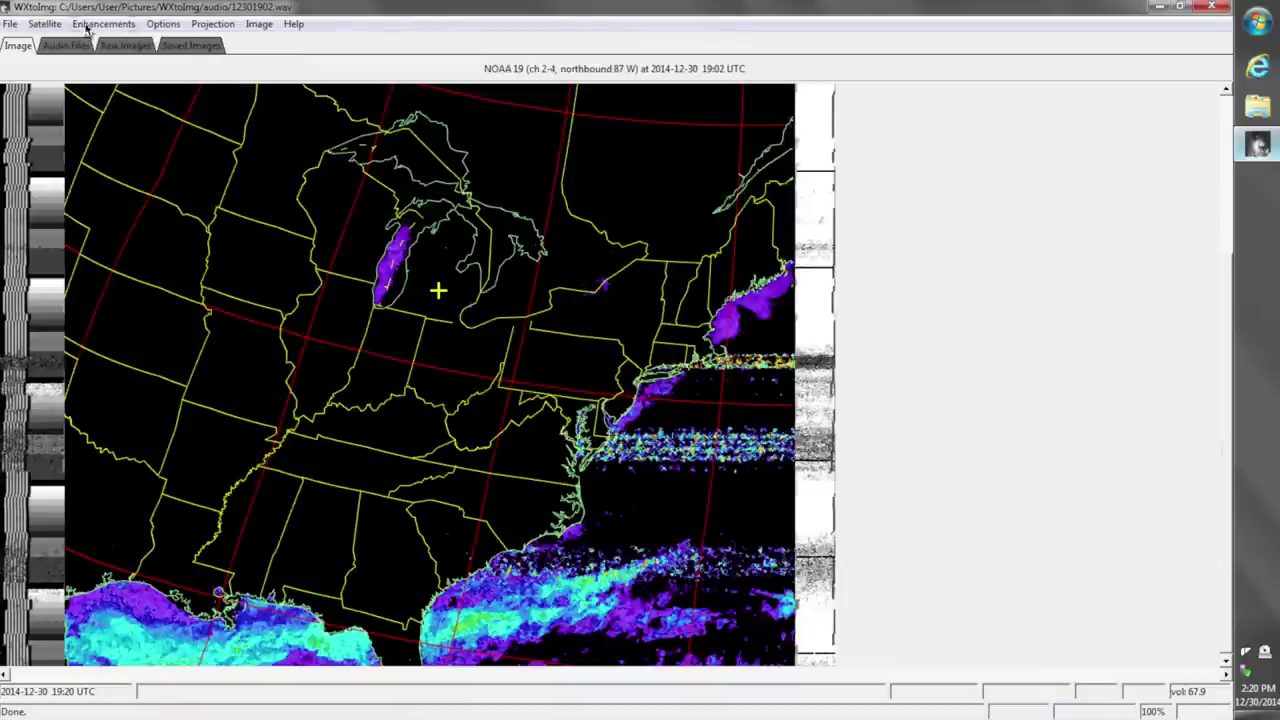
pyautogui.click(104, 23)
pyautogui.click(120, 293)
pyautogui.click(104, 23)
pyautogui.click(145, 354)
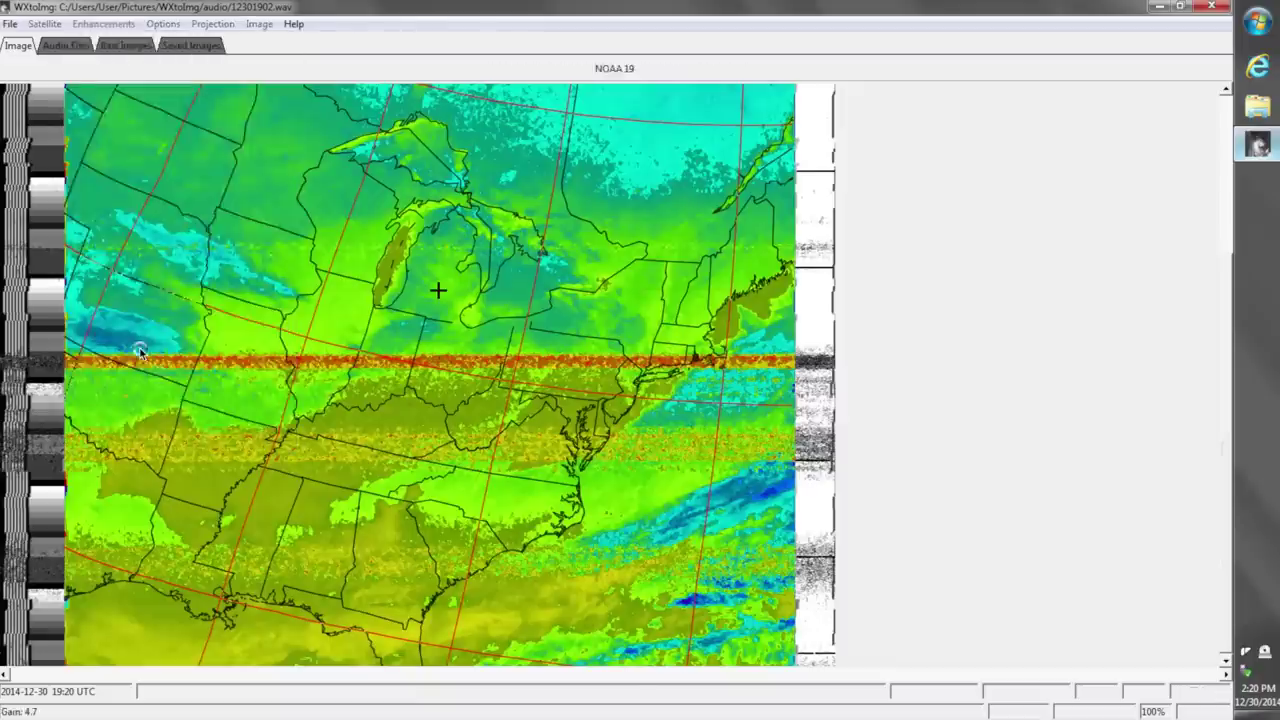